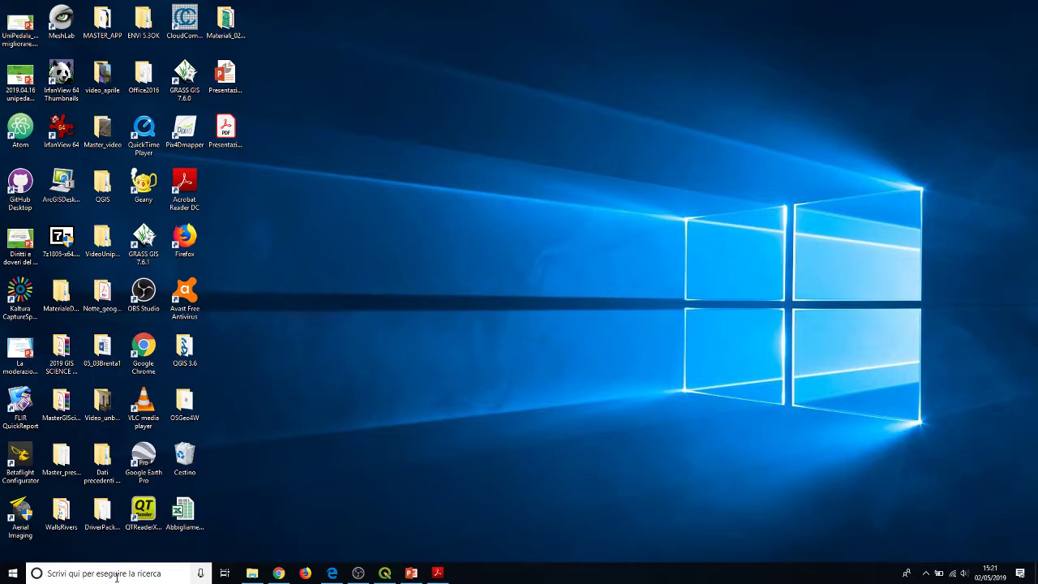
Search the computer for "inv" and for "carbon", limiting the results to apps.
left_click(116, 577)
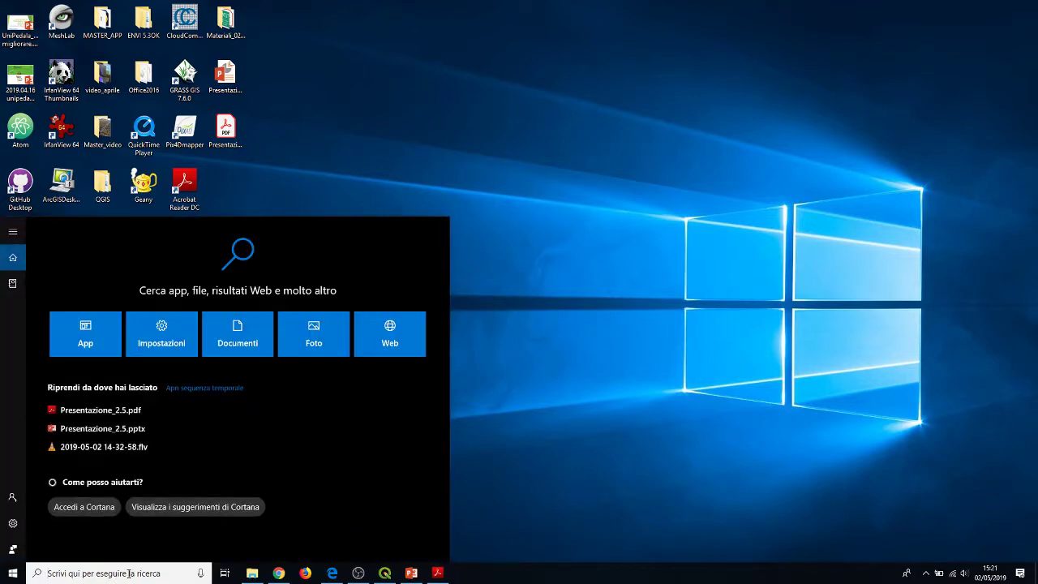
type("inv")
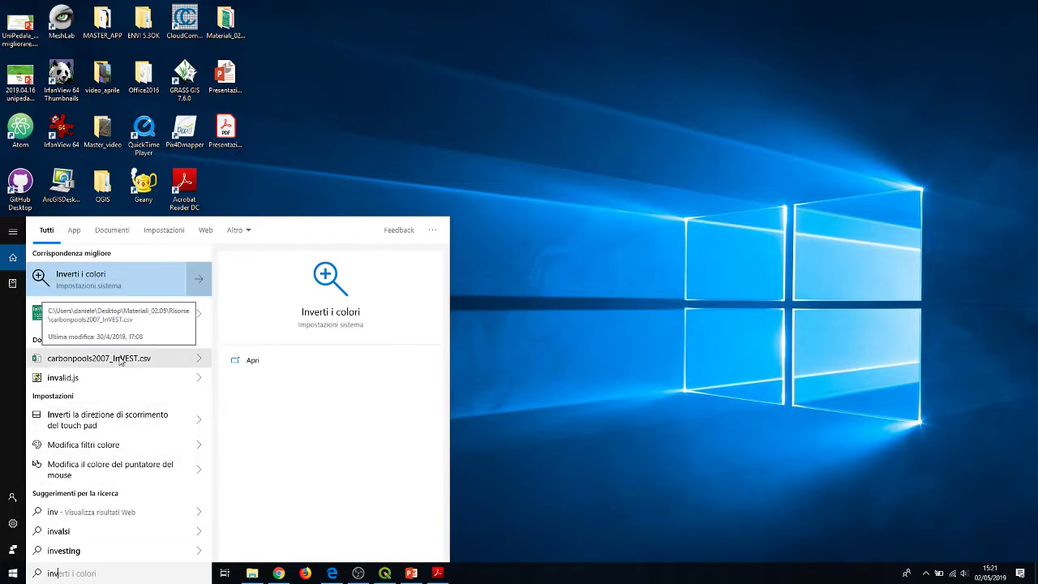
key("BackSpace")
key("BackSpace")
key("BackSpace")
type("carb")
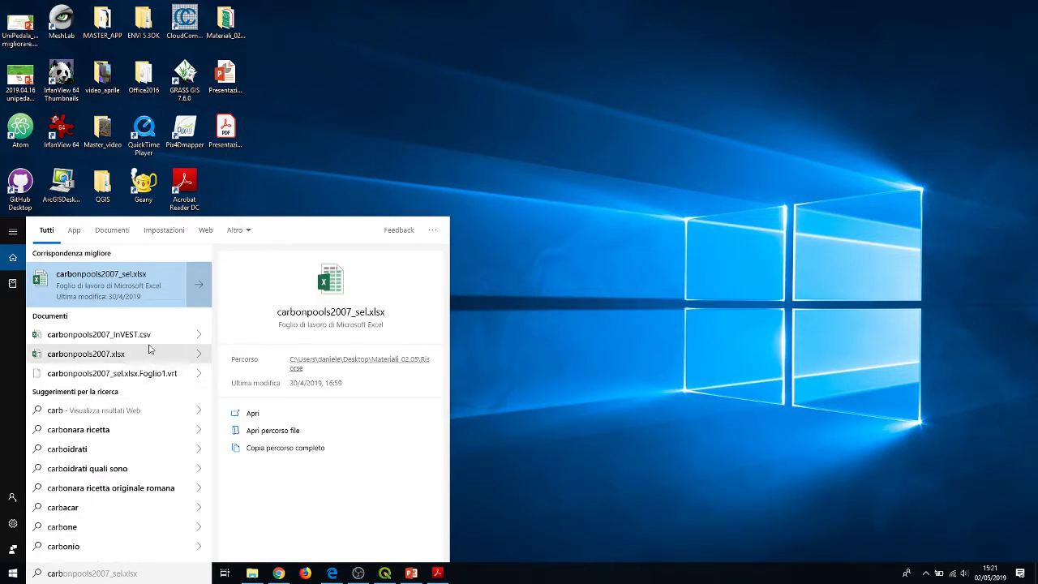
type("on")
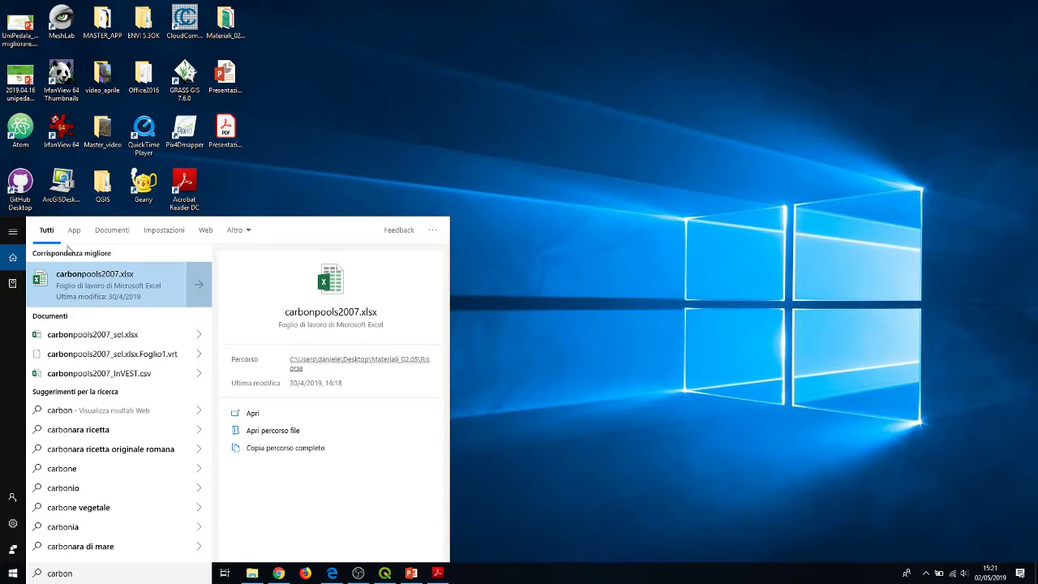
left_click(73, 232)
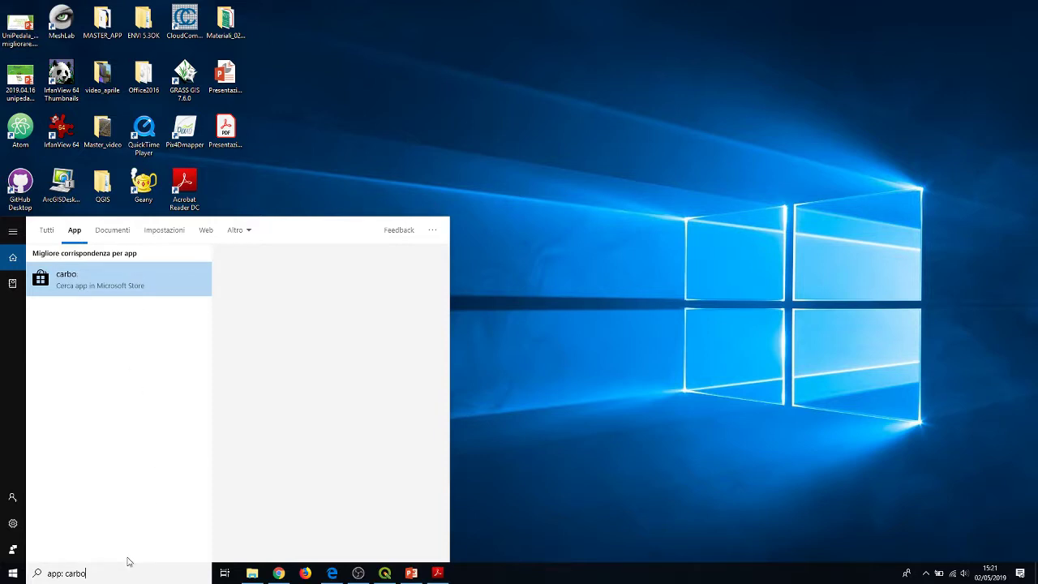
Search the installed apps for "inv" and launch InVEST_3.6.0_x86_Setup.exe.
key("BackSpace")
key("BackSpace")
key("BackSpace")
key("BackSpace")
key("BackSpace")
key("BackSpace")
key("BackSpace")
key("BackSpace")
key("BackSpace")
key("BackSpace")
type("inv")
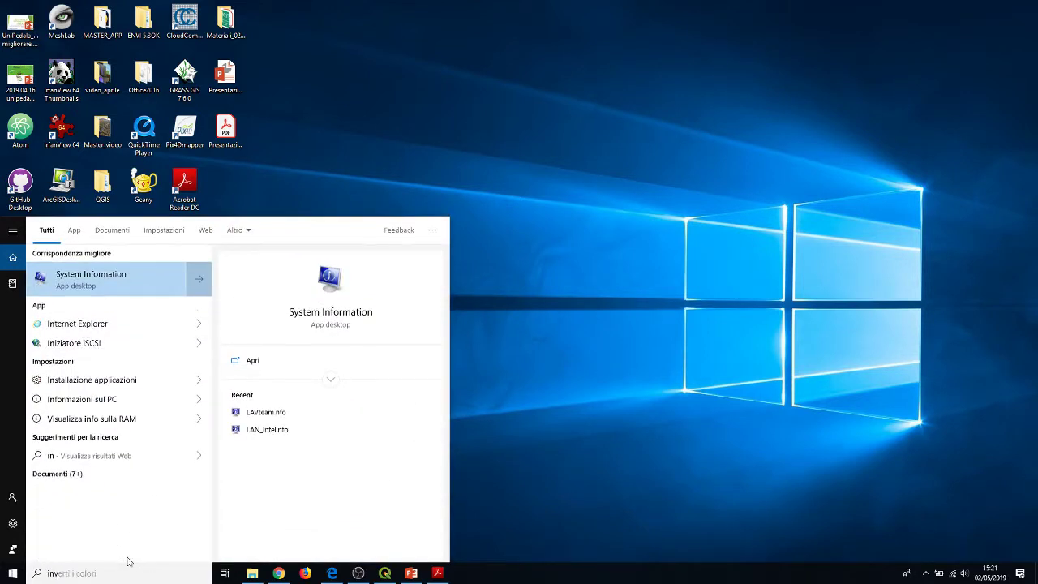
left_click(74, 230)
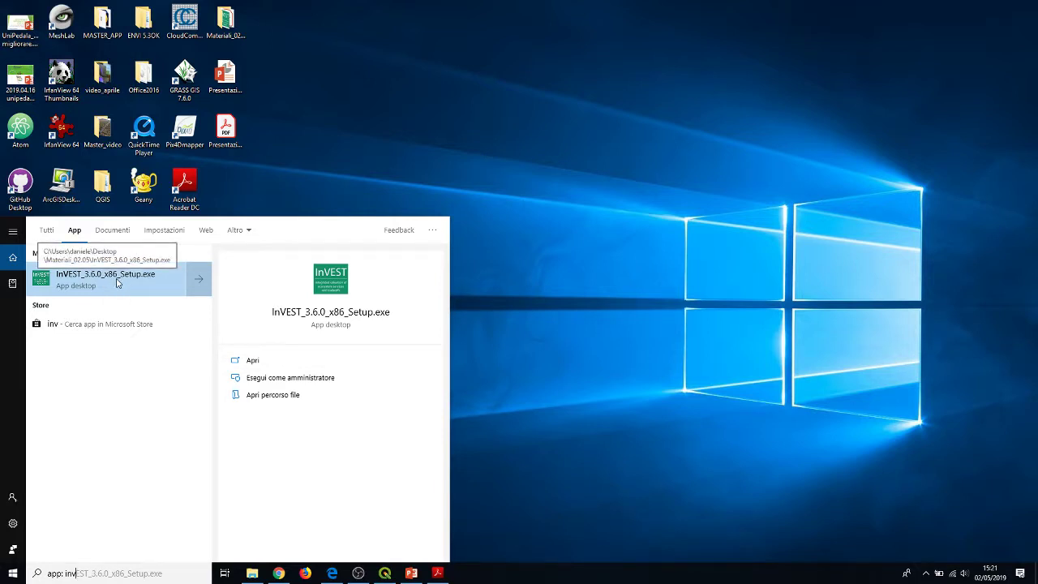
left_click(162, 231)
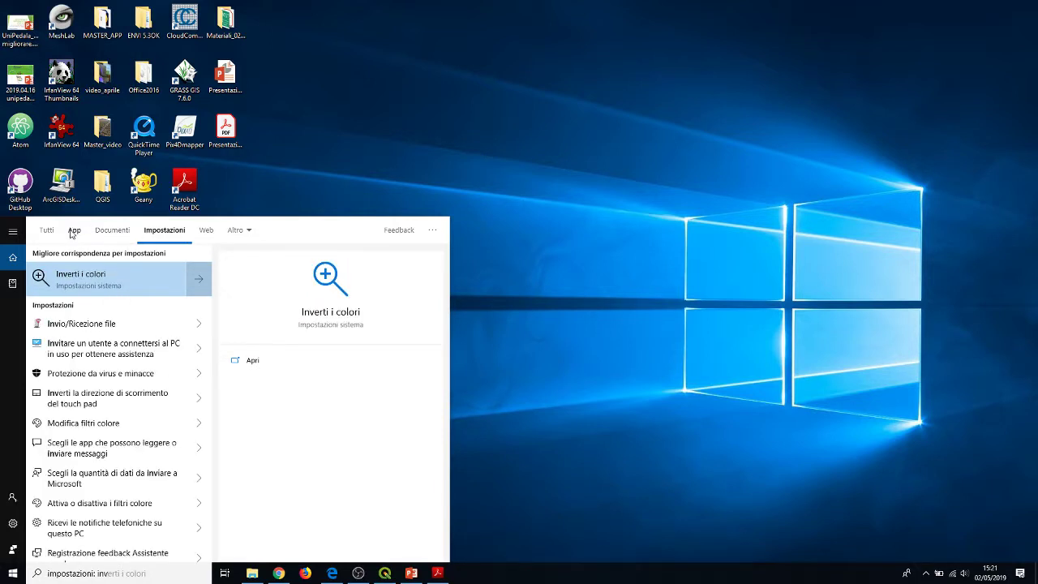
left_click(73, 230)
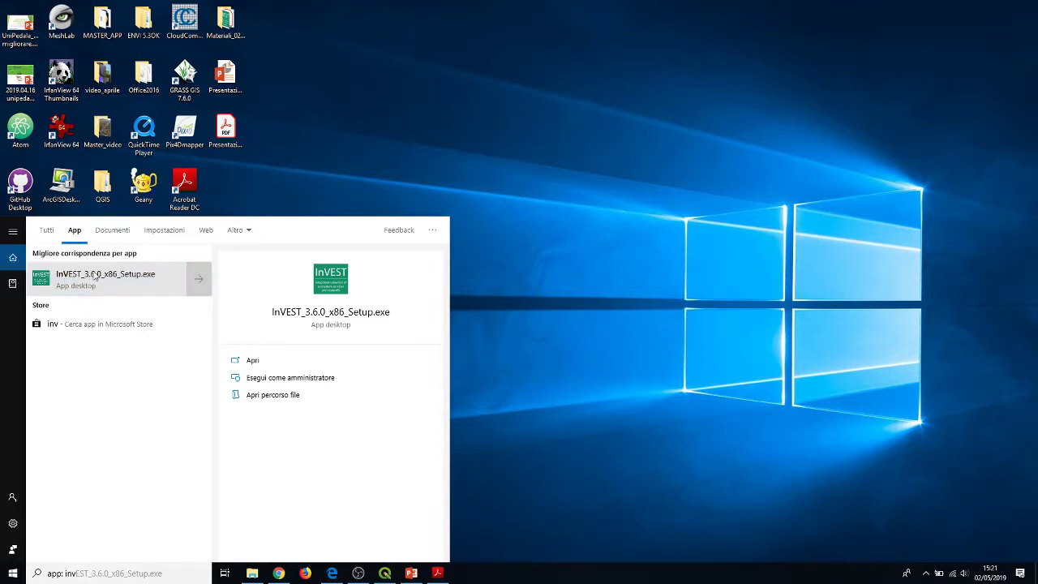
left_click(95, 277)
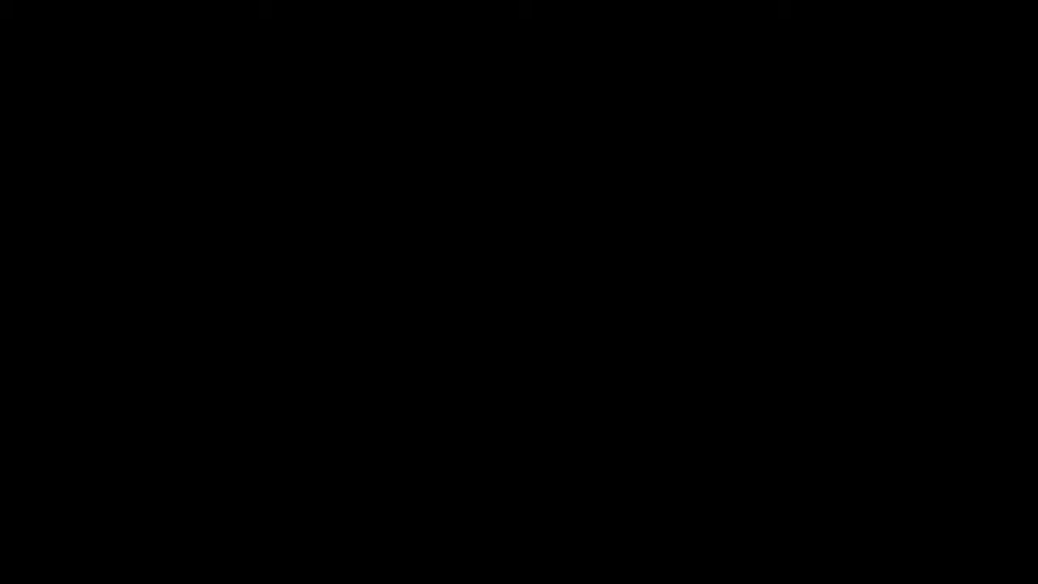
left_click(566, 349)
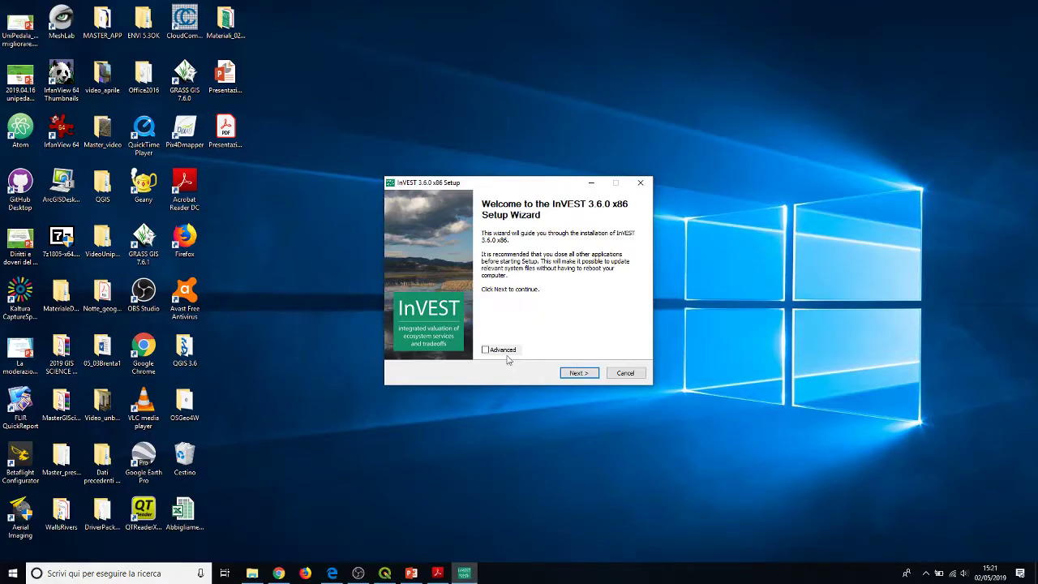
Install InVEST 3.6.0 x86 with the InVEST tools and all datasets into the C:\InVEST_3.6.0_x86 folder.
left_click(559, 372)
left_click(574, 377)
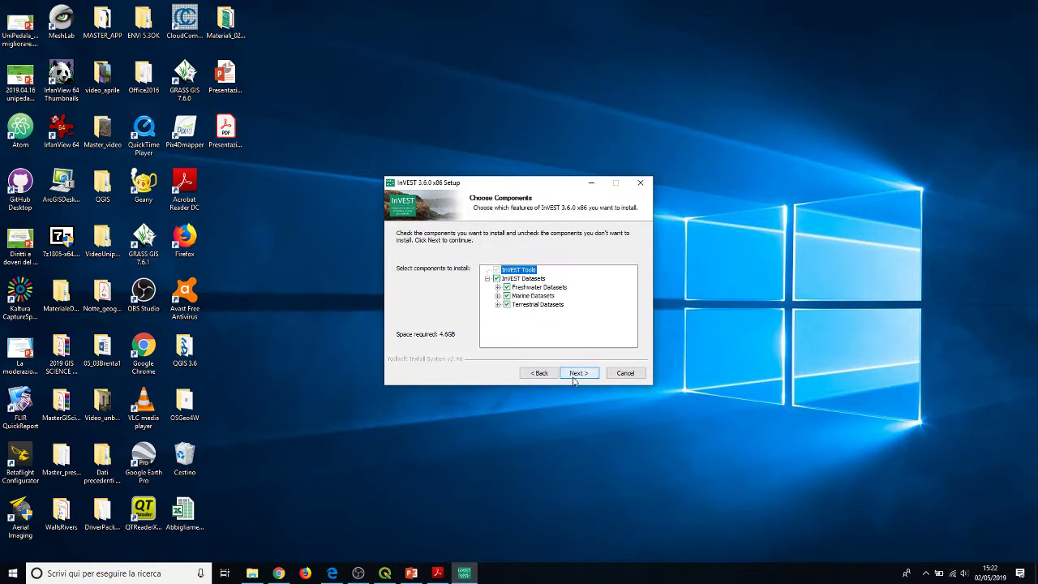
left_click(576, 375)
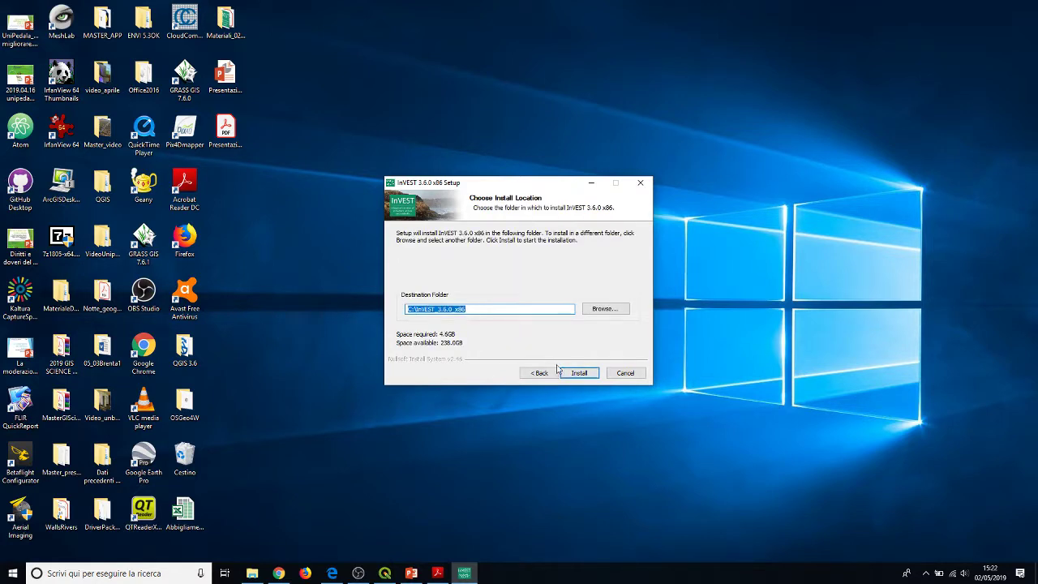
left_click(577, 373)
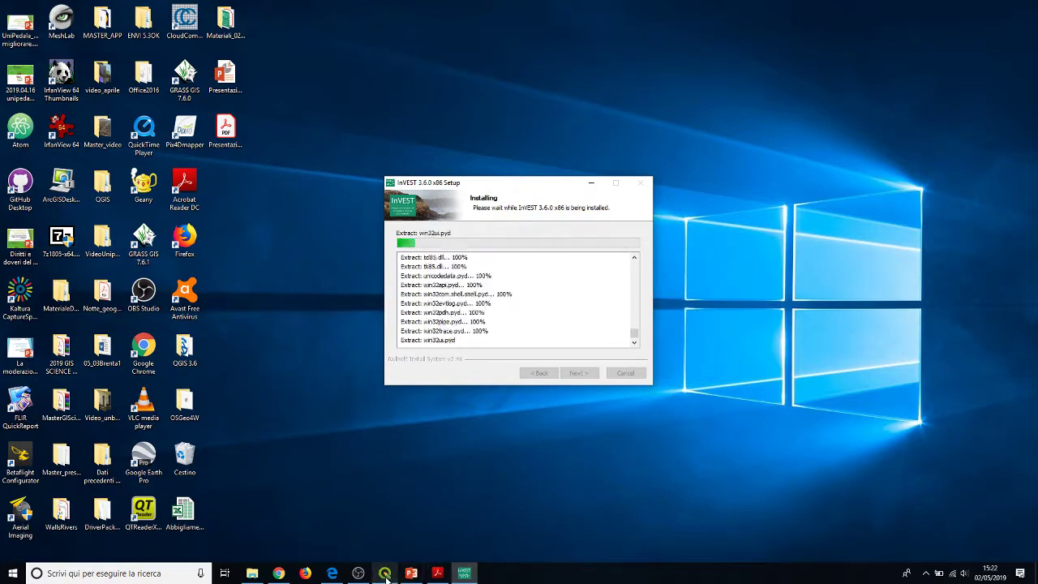
Check the progress of the InVEST installation and leave the installer running in a minimised window.
mouse_move(386, 575)
left_click(387, 509)
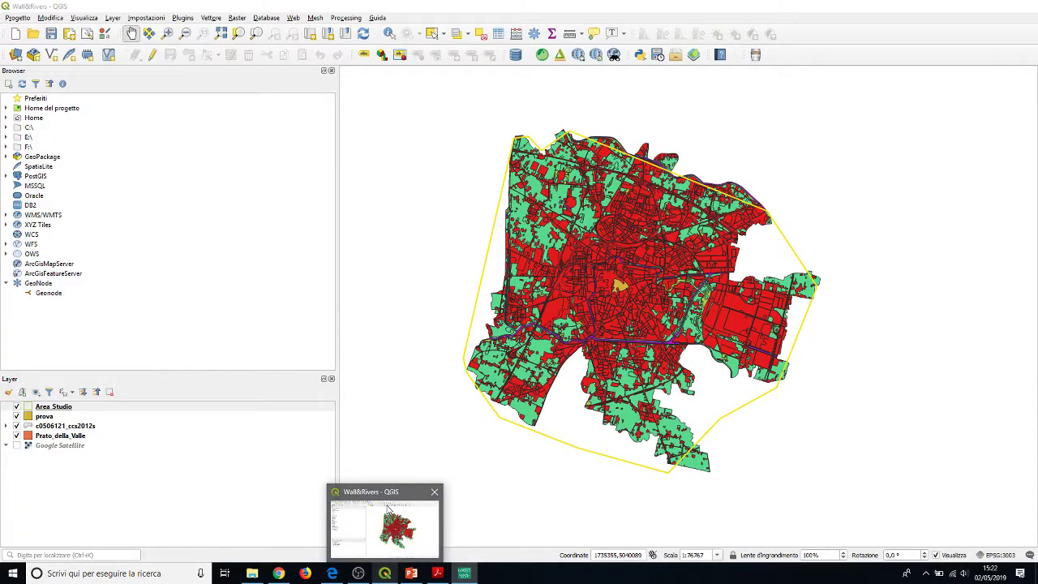
left_click(394, 509)
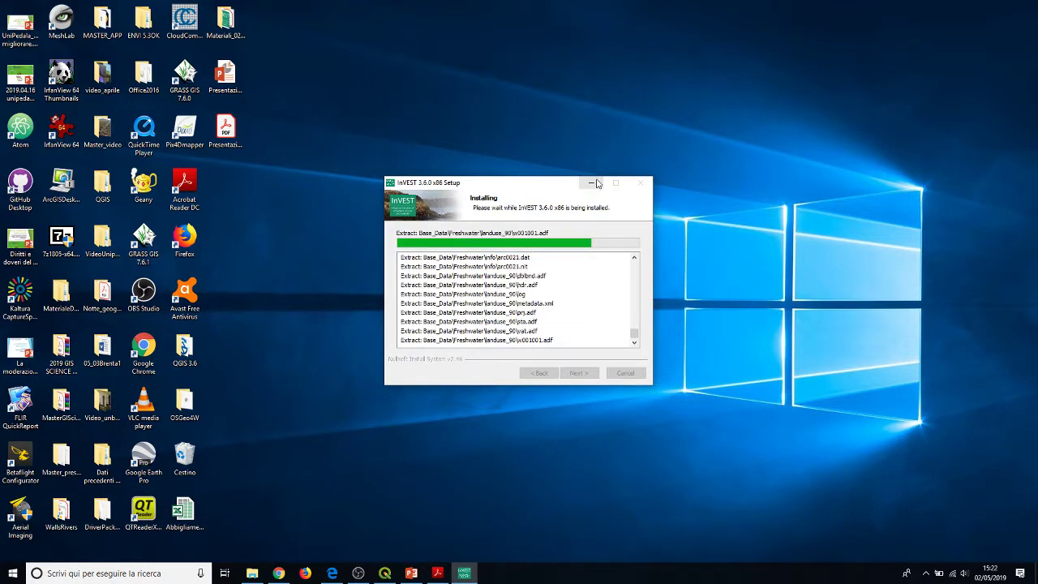
left_click(597, 183)
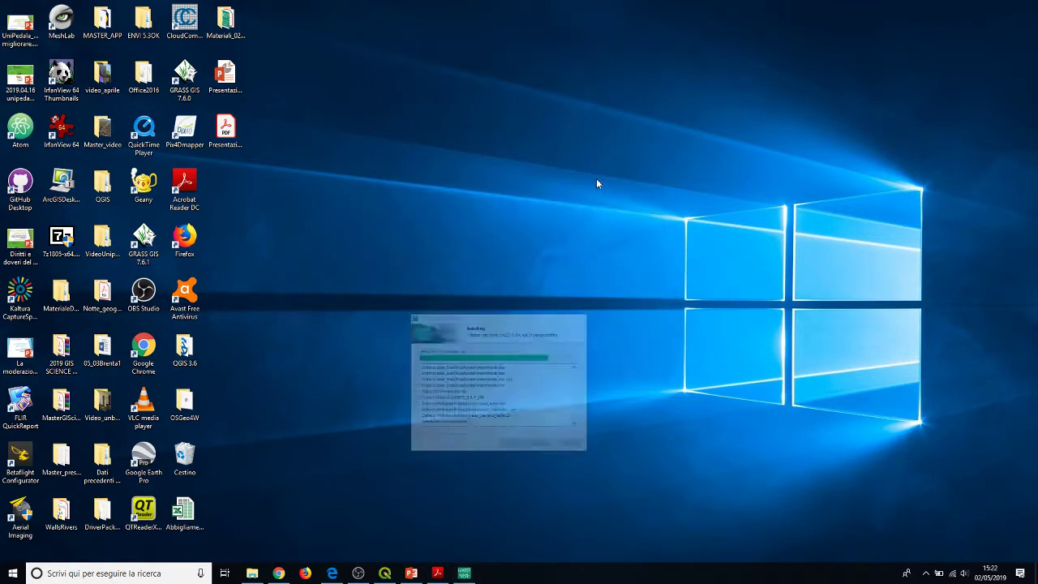
left_click(465, 573)
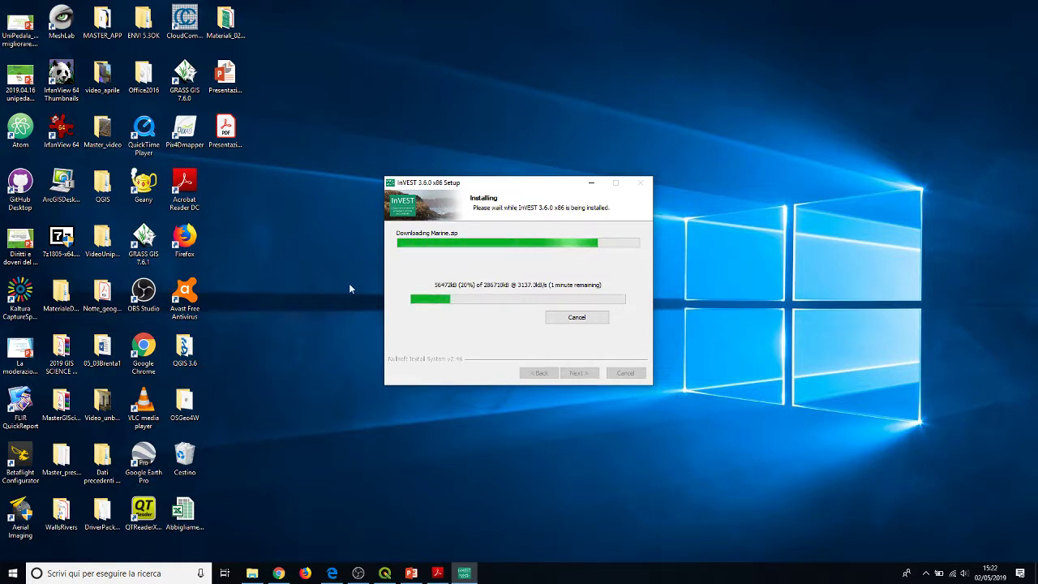
left_click(590, 184)
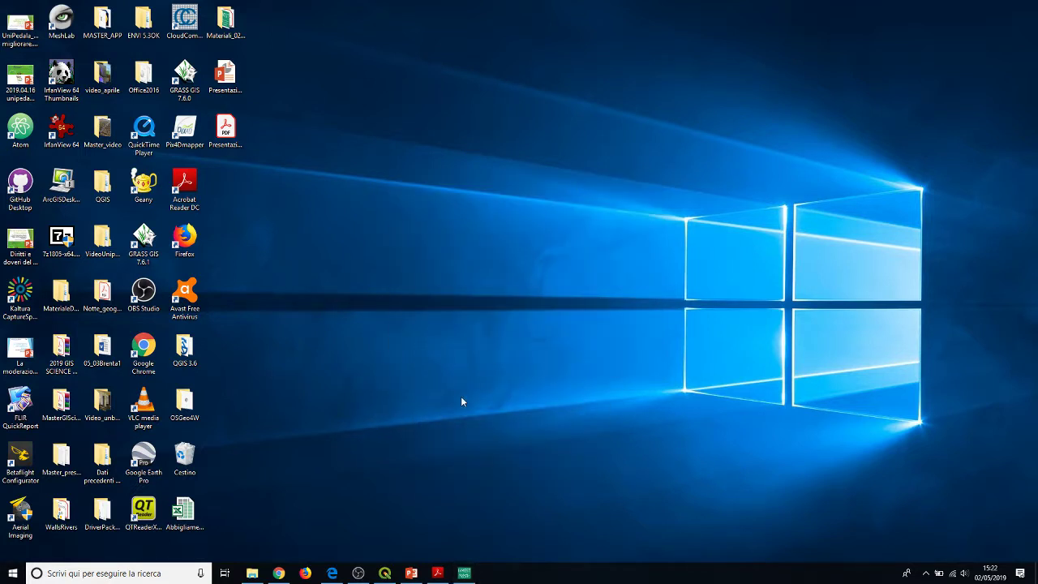
left_click(110, 580)
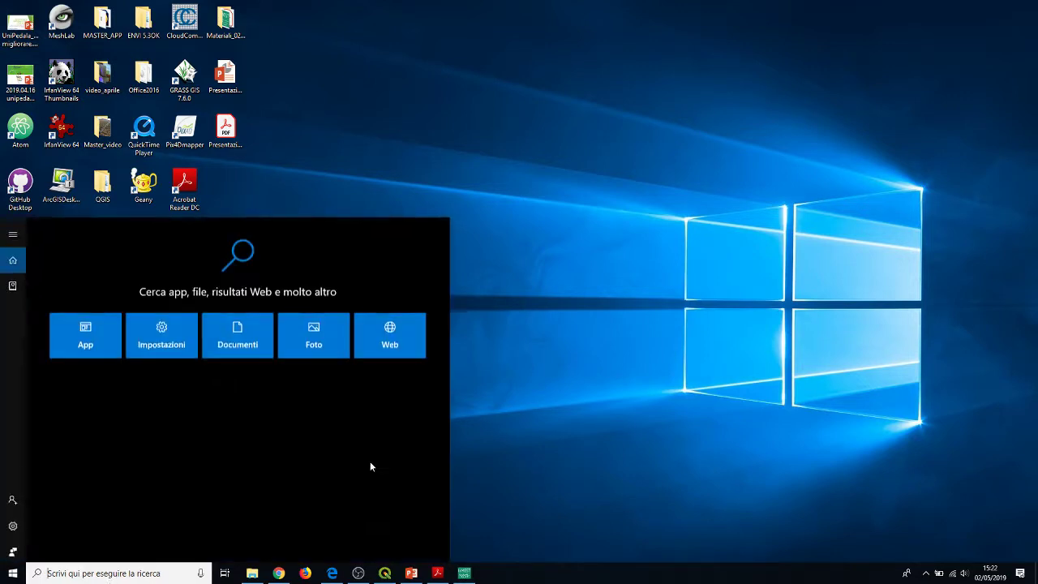
left_click(695, 227)
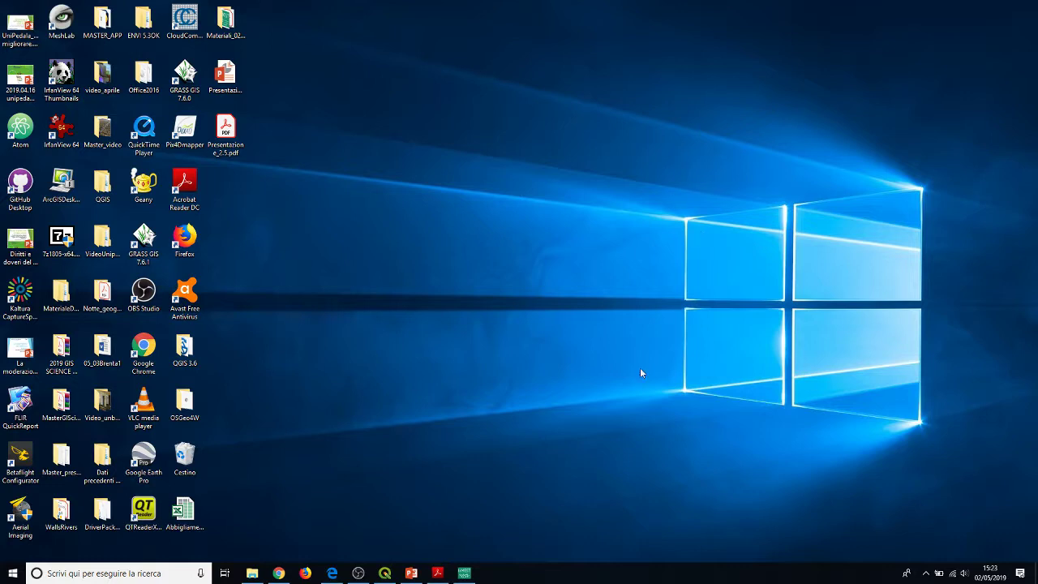
Switch to QGIS and start a new empty project, narrowing the side panels and closing the Browser panel.
left_click(384, 574)
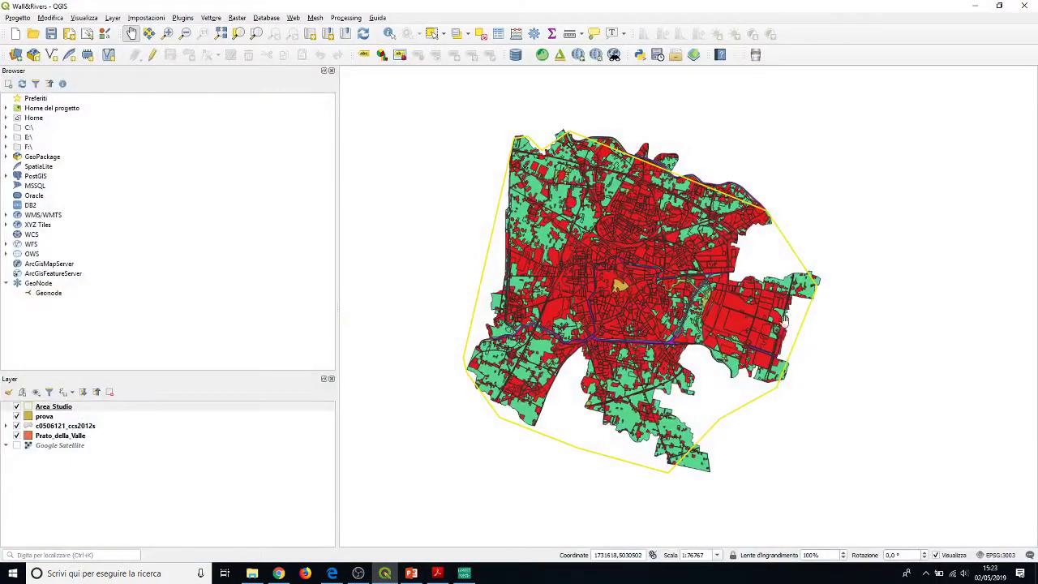
left_click(18, 17)
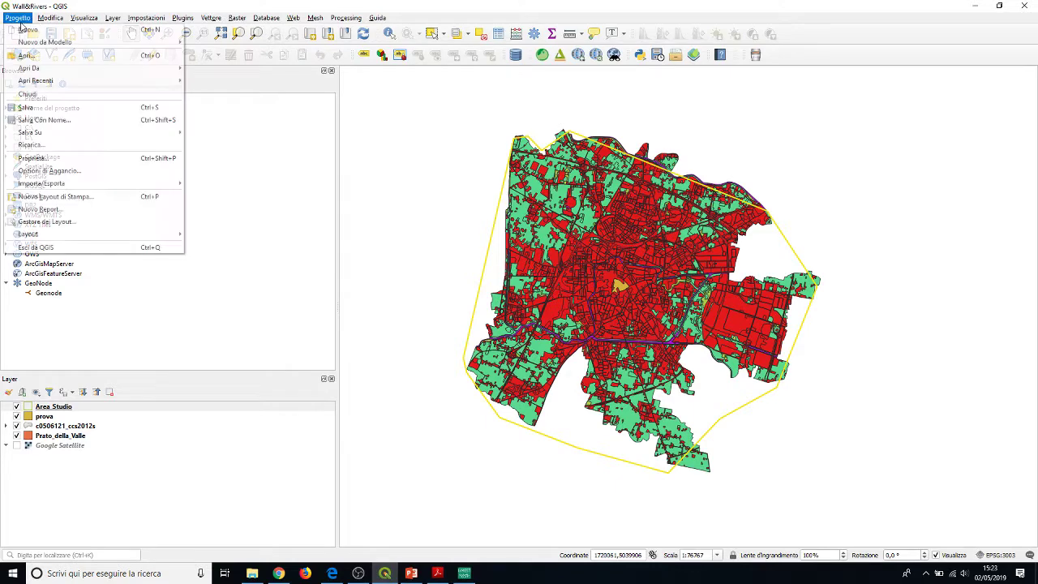
left_click(18, 30)
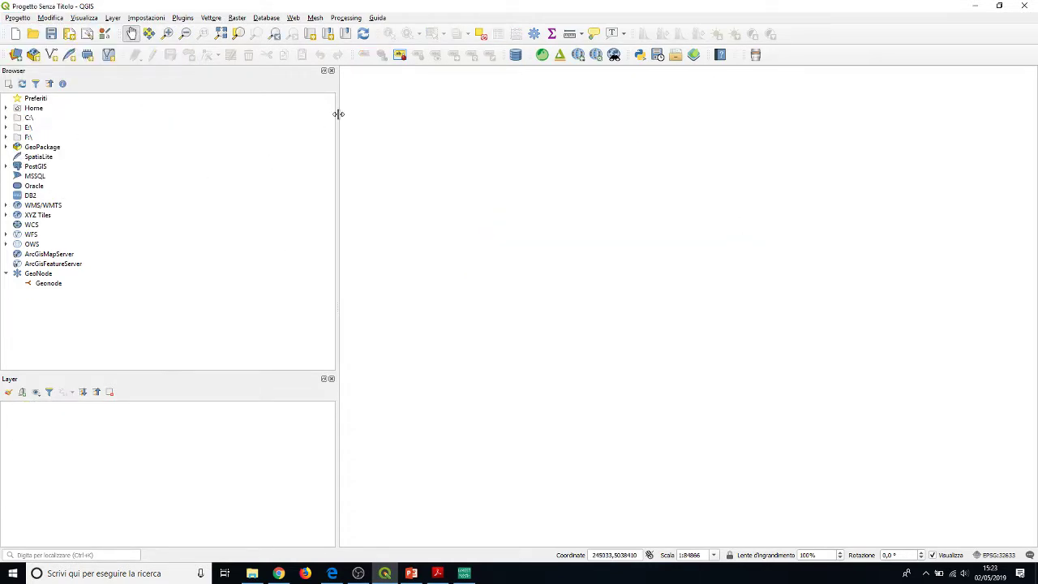
left_click_drag(338, 113, 187, 100)
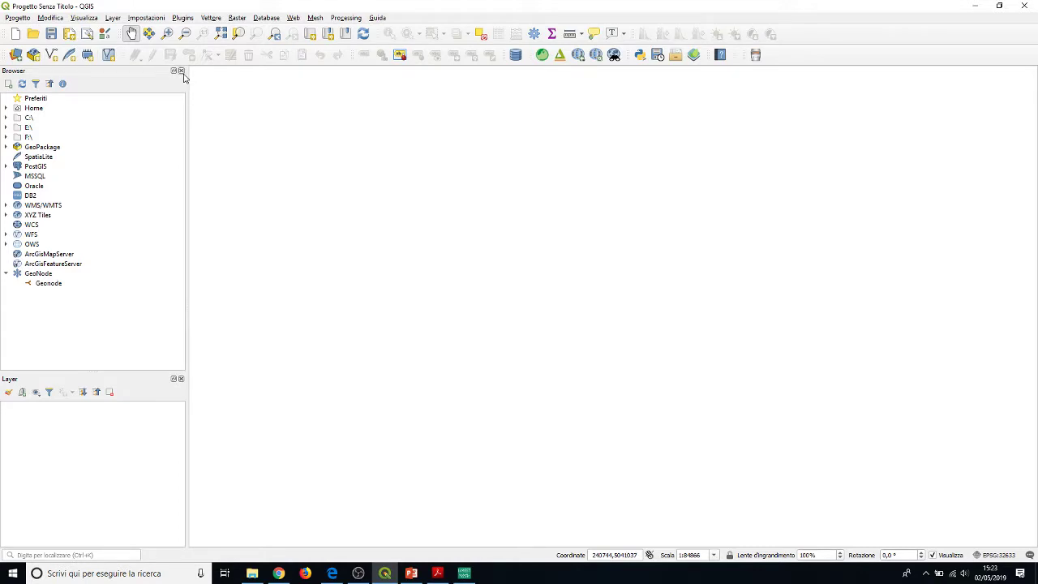
left_click(181, 70)
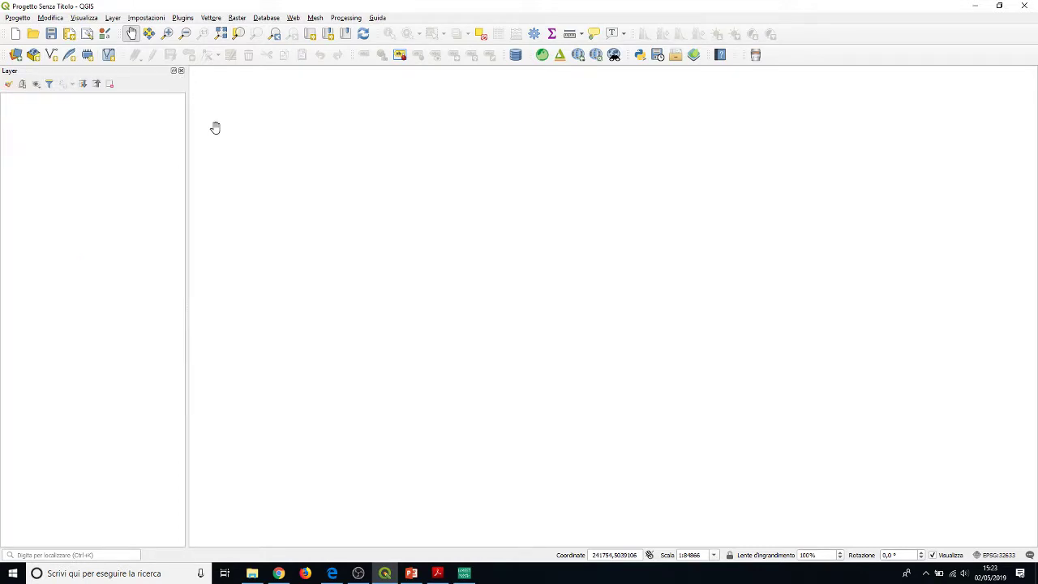
Minimise QGIS and open the ccs2007Padova folder inside the Materiali_02.05 folder on the desktop.
left_click(975, 6)
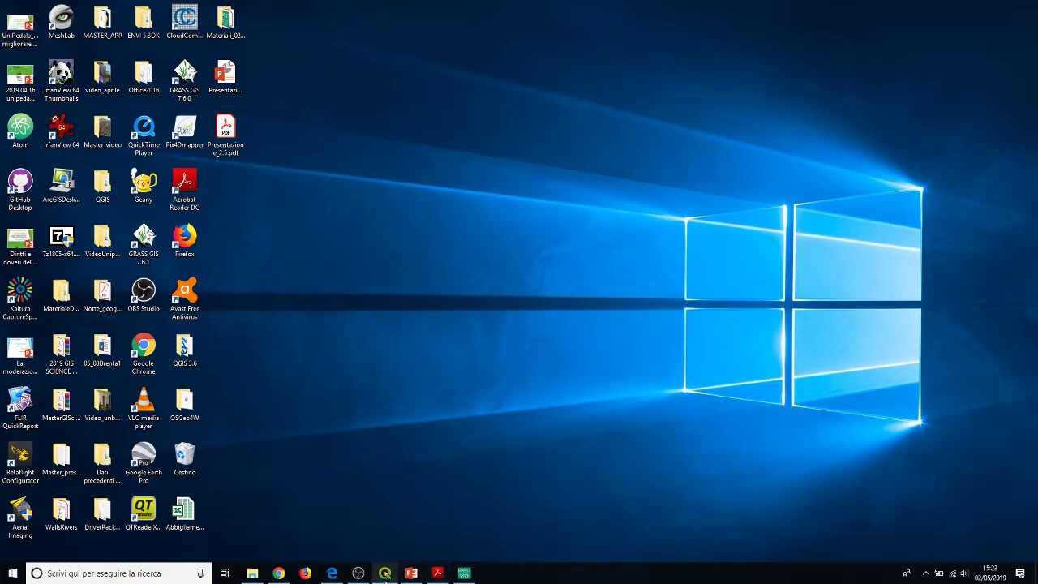
left_click(387, 576)
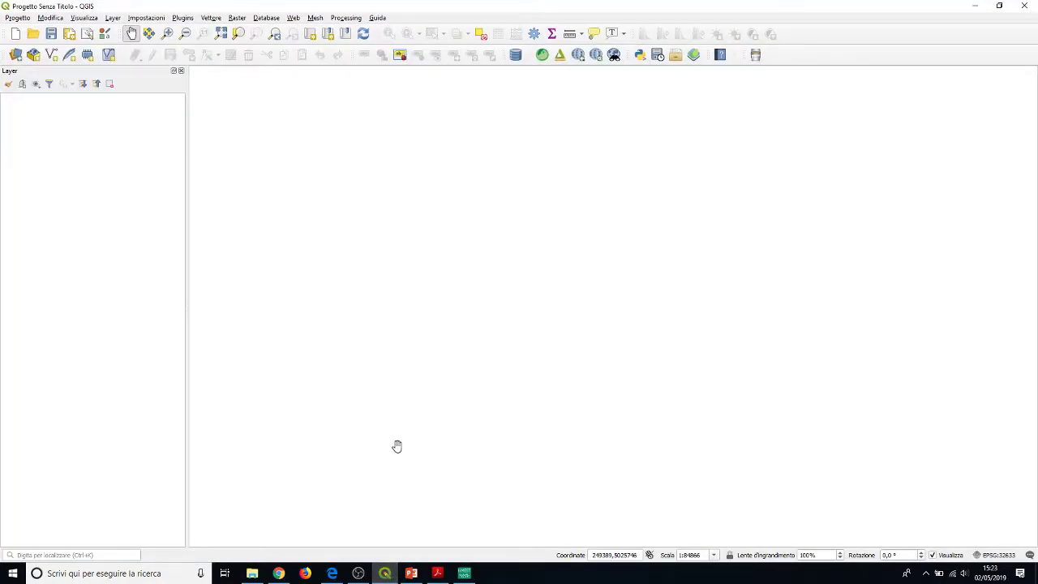
left_click(384, 573)
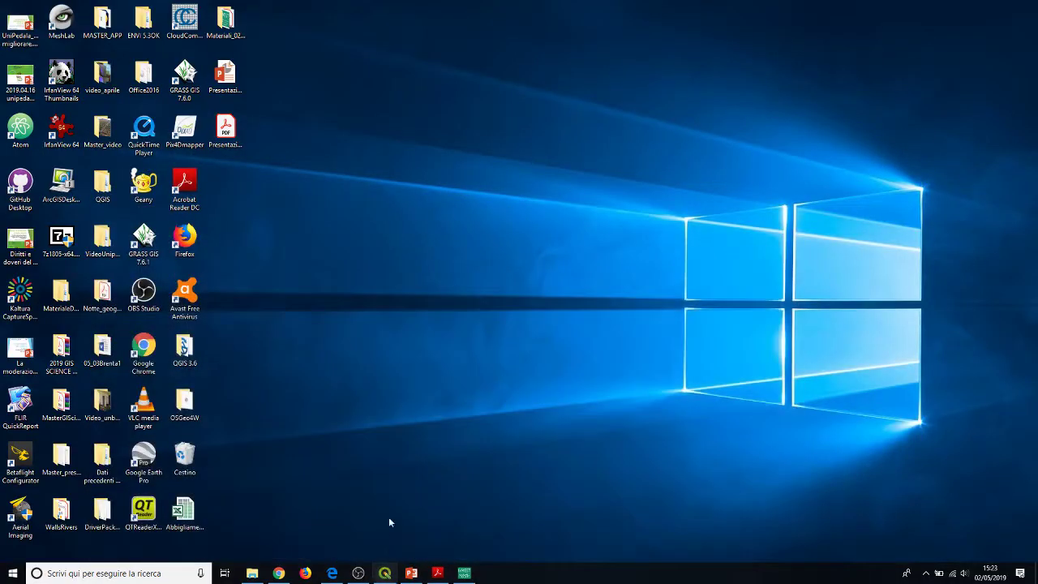
left_click(253, 574)
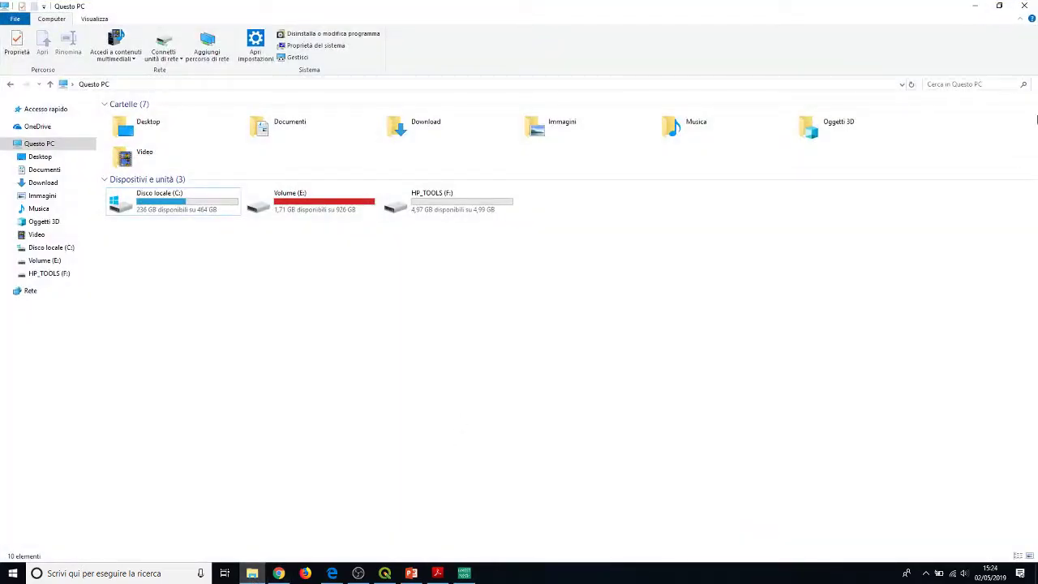
left_click(1024, 6)
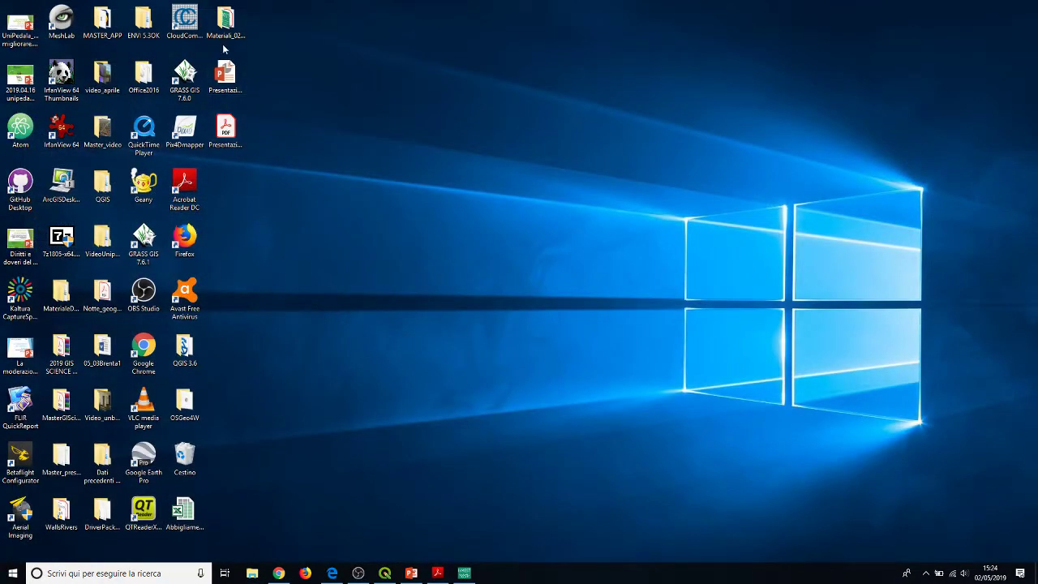
double_click(224, 31)
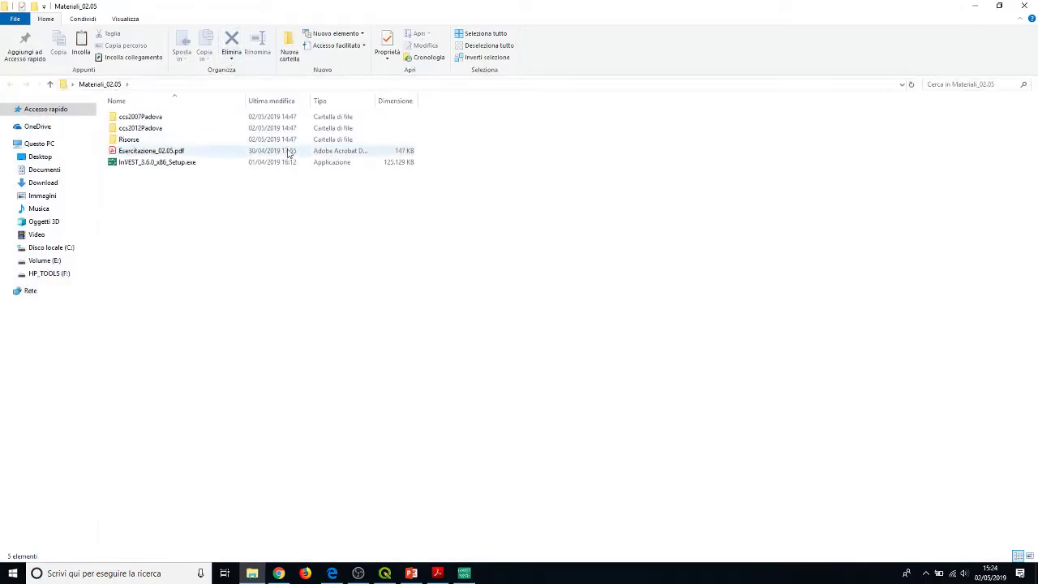
double_click(149, 120)
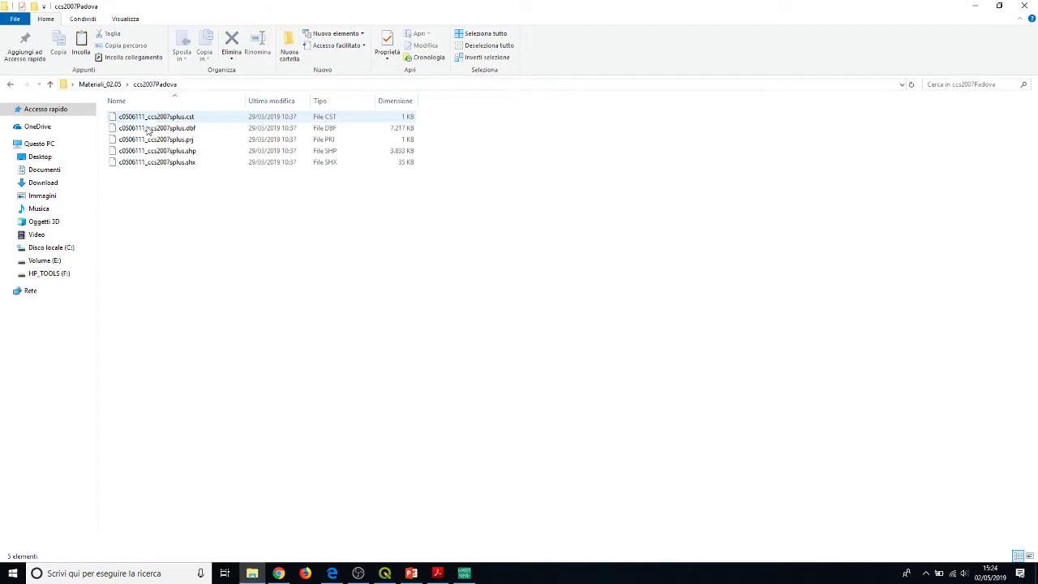
Load c0506111_ccs2007splus.shp from the ccs2007Padova folder into the empty QGIS project and return to the file window.
left_click(168, 152)
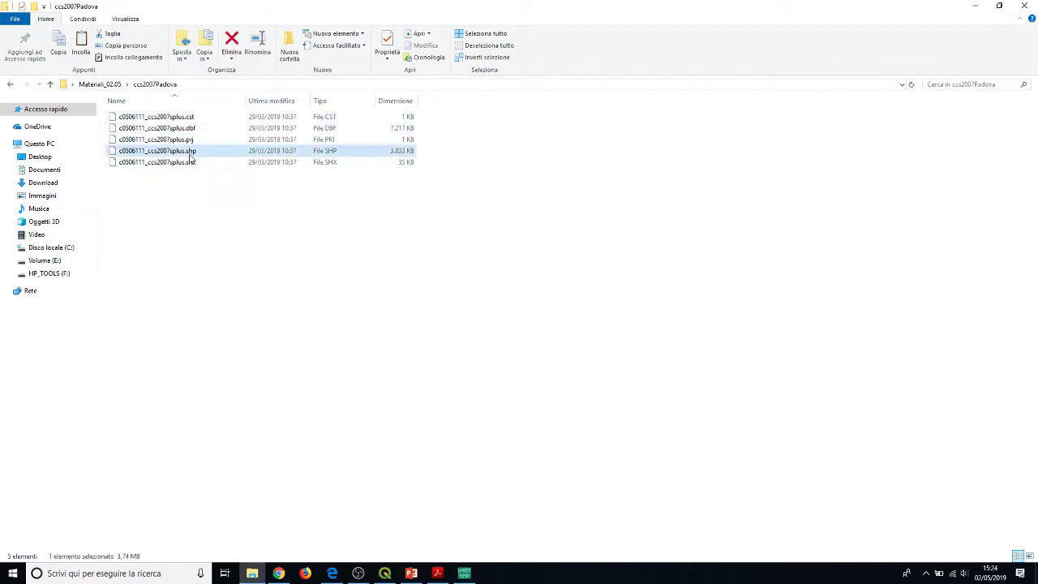
mouse_move(146, 151)
left_mouse_down()
mouse_move(292, 200)
mouse_move(419, 375)
mouse_move(480, 481)
mouse_move(476, 510)
mouse_move(417, 530)
mouse_move(389, 570)
mouse_move(424, 371)
left_mouse_up()
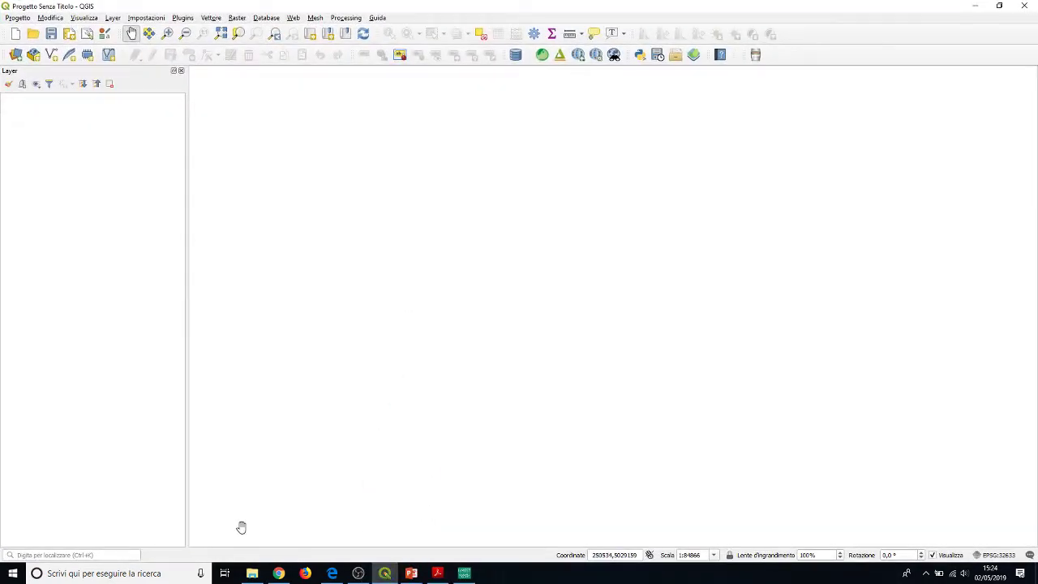
left_click(974, 5)
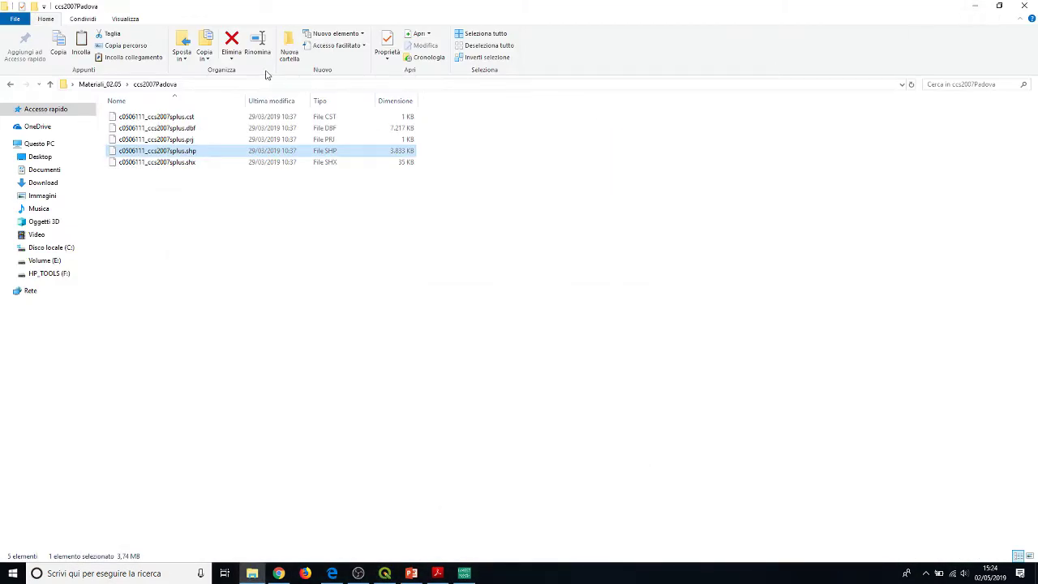
Add c0506121_CCS2012S.shp from the ccs2012Padova folder to the QGIS project.
left_click(11, 85)
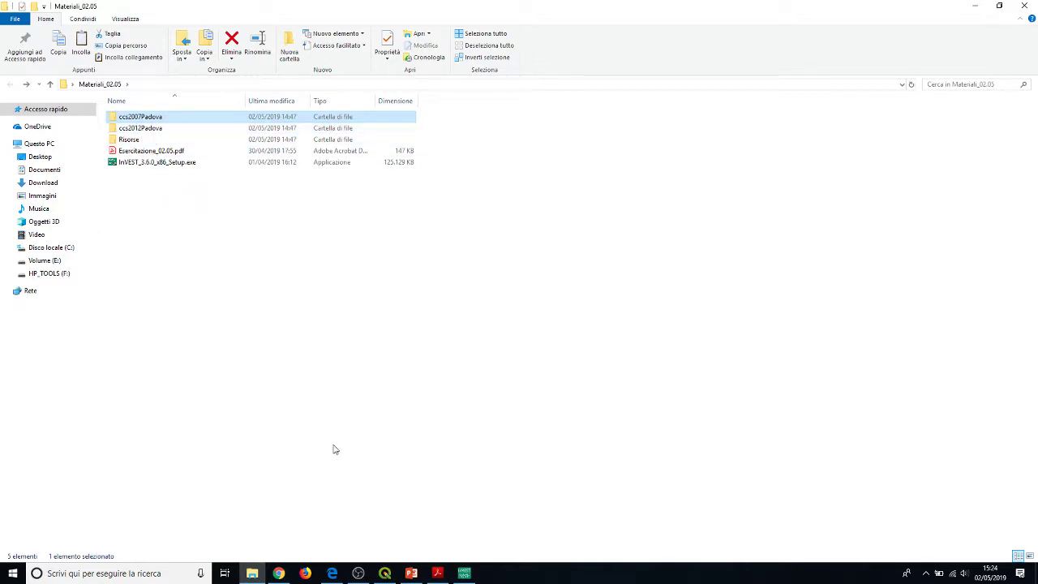
double_click(151, 118)
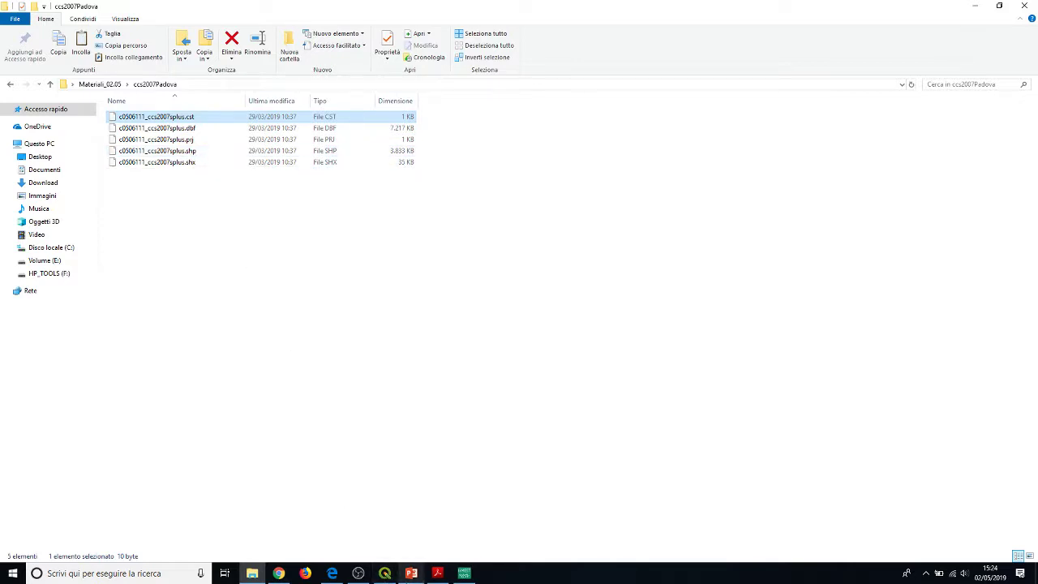
left_click(11, 85)
double_click(134, 130)
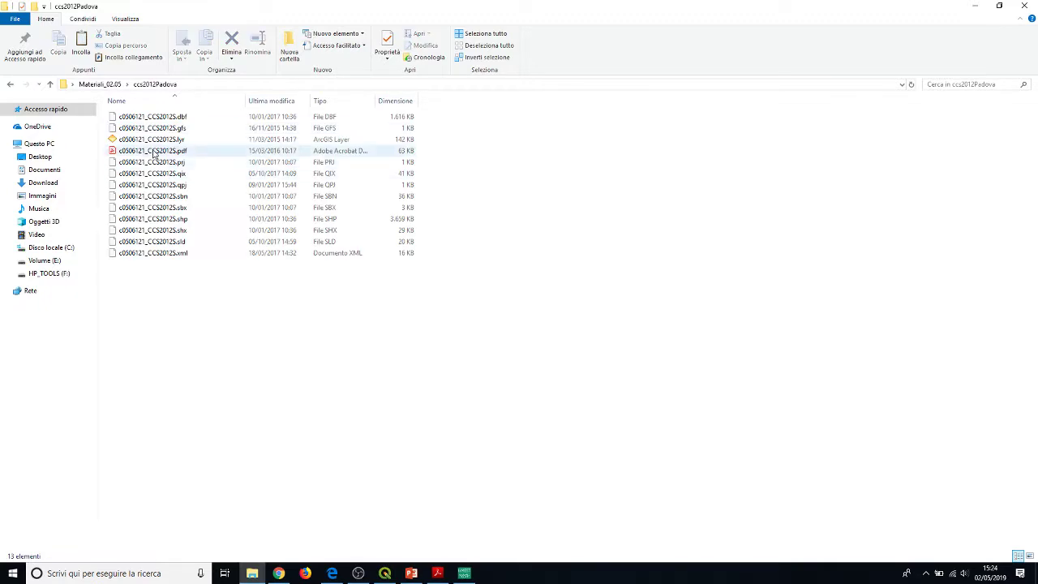
left_click(186, 222)
mouse_move(142, 225)
left_mouse_down()
mouse_move(287, 312)
mouse_move(397, 542)
mouse_move(388, 573)
mouse_move(397, 416)
mouse_move(381, 228)
mouse_move(366, 229)
left_mouse_up()
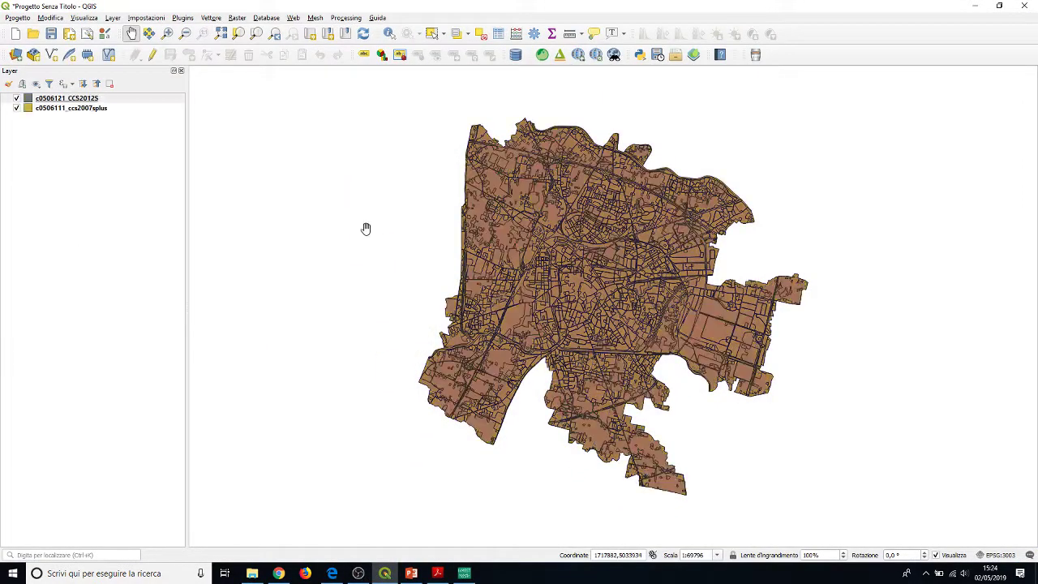
Compare the two land cover layers by toggling their visibility, leaving only c0506121_CCS2012S shown and c0506111_ccs2007splus hidden.
left_click(15, 99)
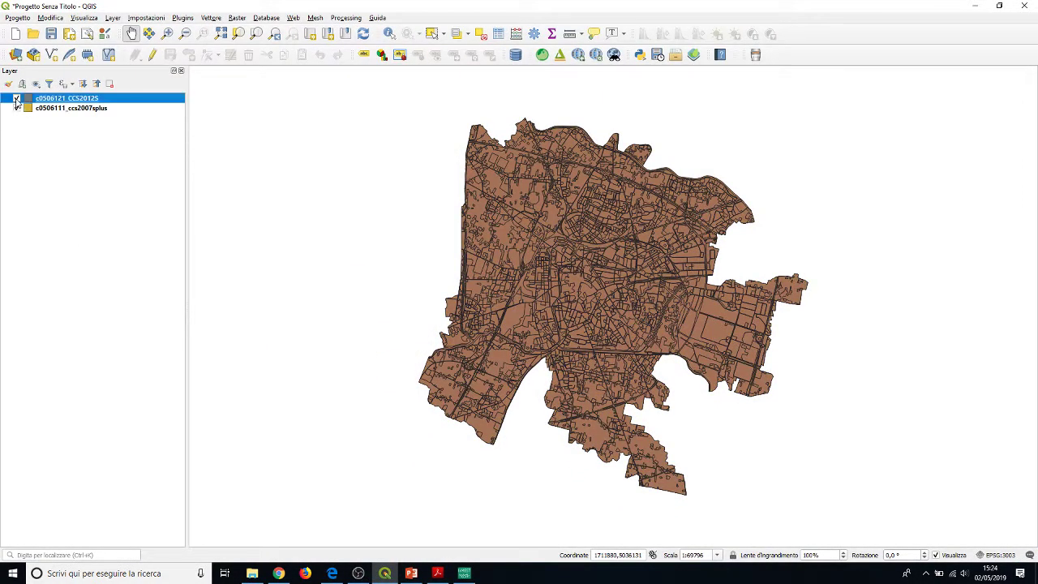
left_click(15, 108)
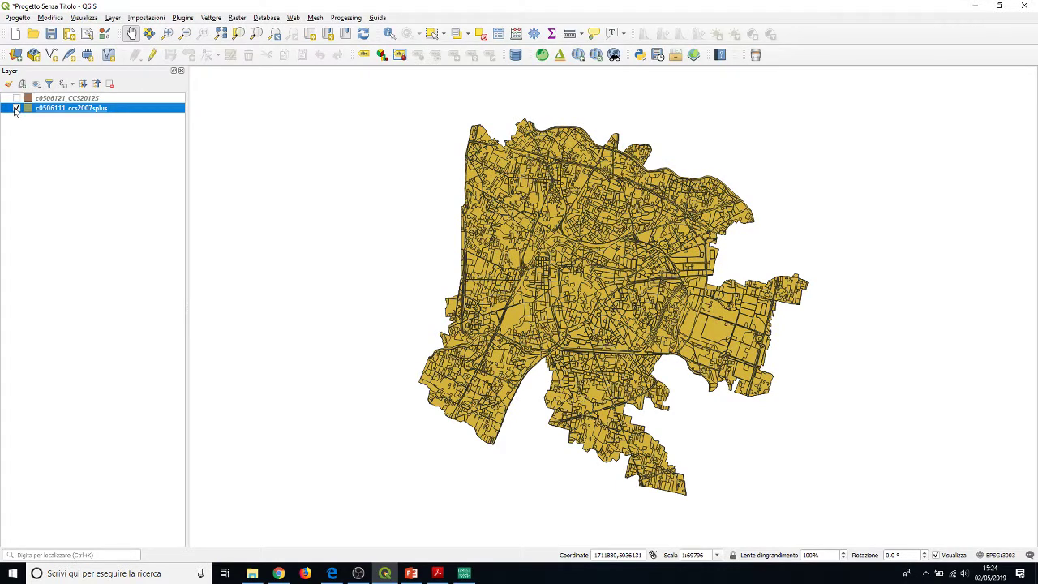
left_click(15, 108)
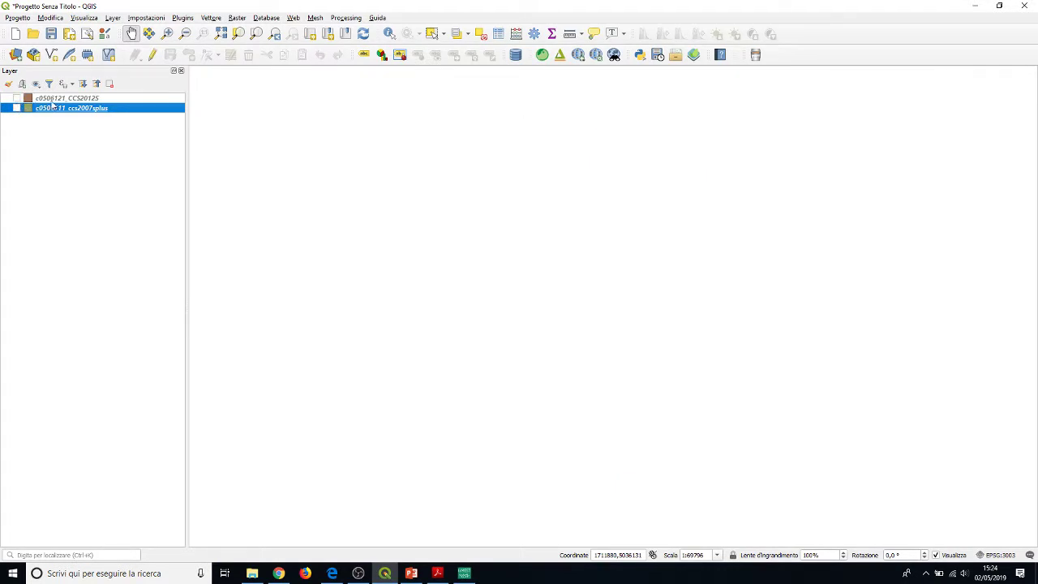
left_click(17, 98)
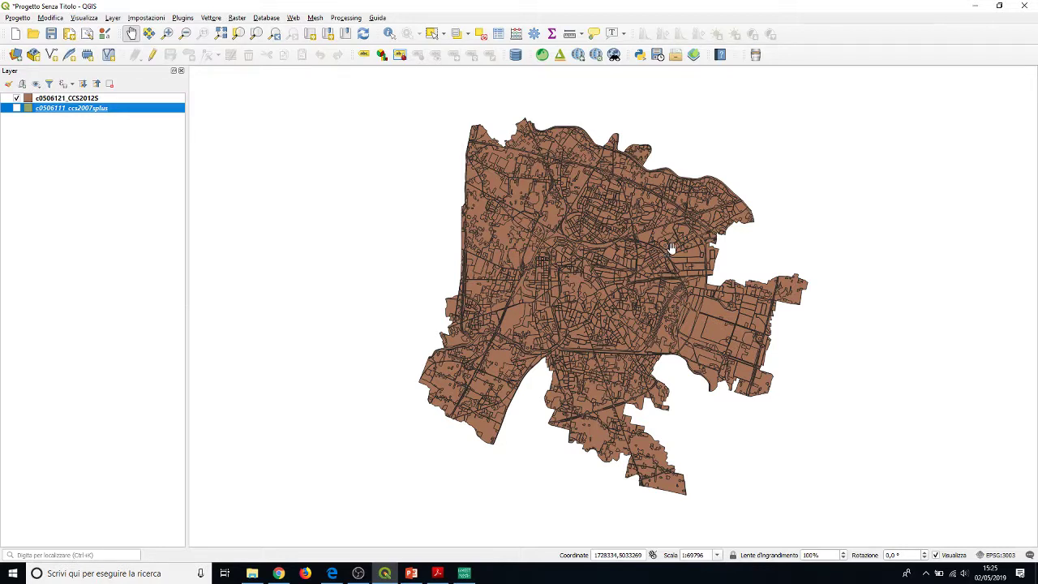
Minimise QGIS, open the Risorse folder inside Materiali_02.05 and look through its files.
left_click(975, 7)
left_click(362, 318)
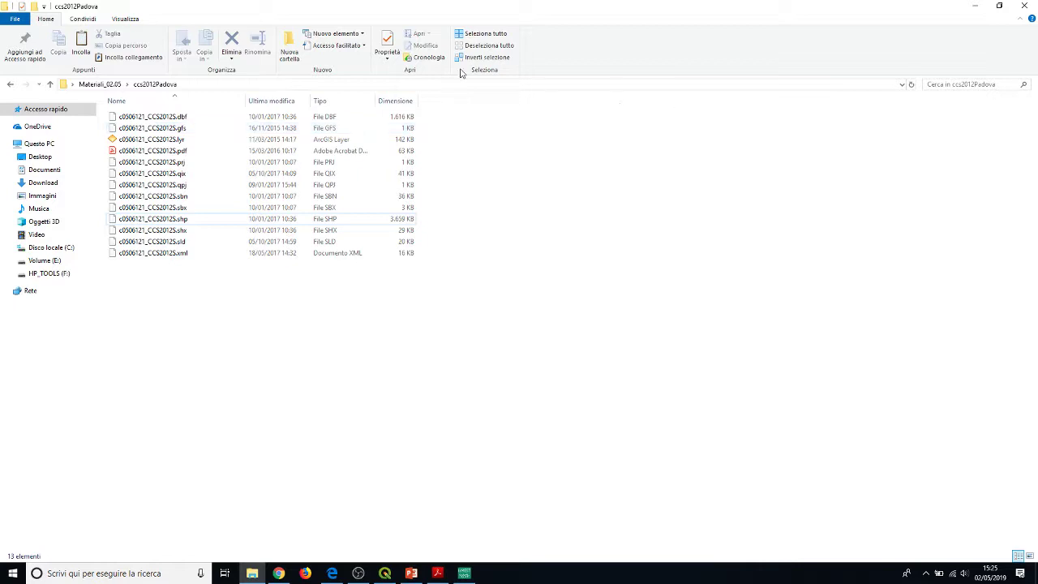
left_click(101, 85)
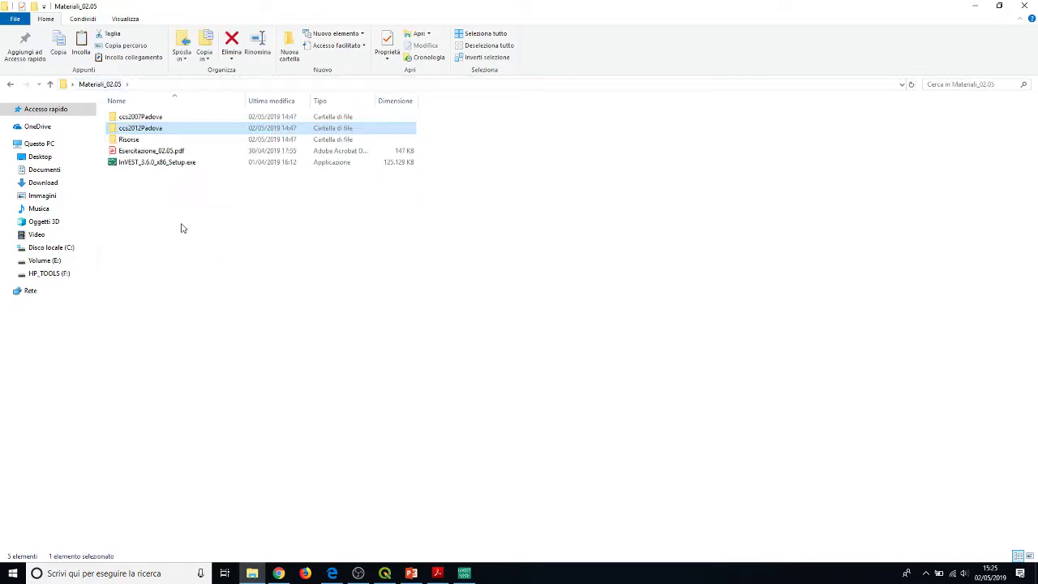
double_click(128, 141)
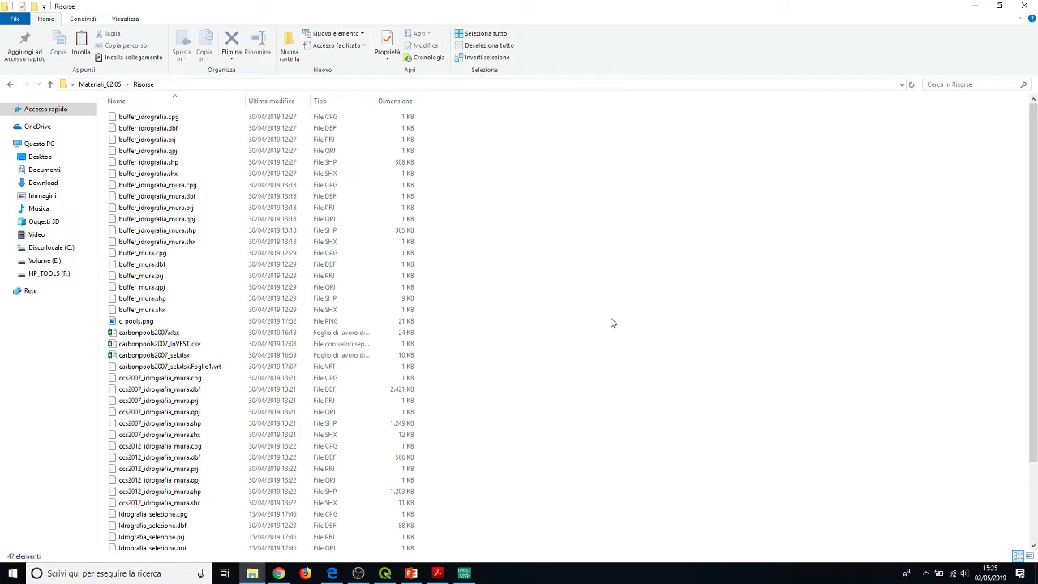
scroll(613, 323, "down", 3)
scroll(463, 387, "up", 3)
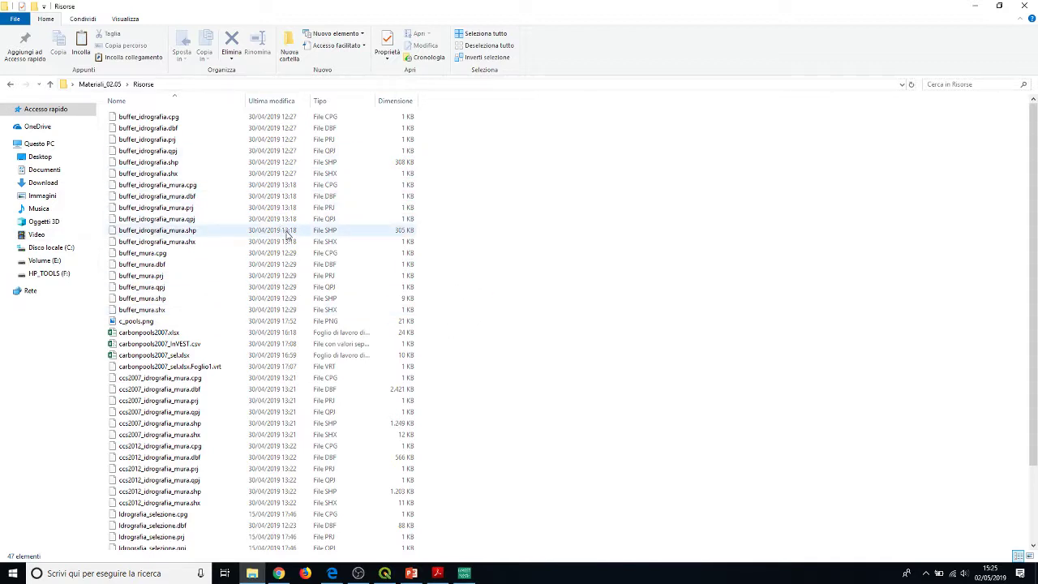
Add buffer_mura.shp from the Risorse folder to the QGIS project.
left_click(168, 307)
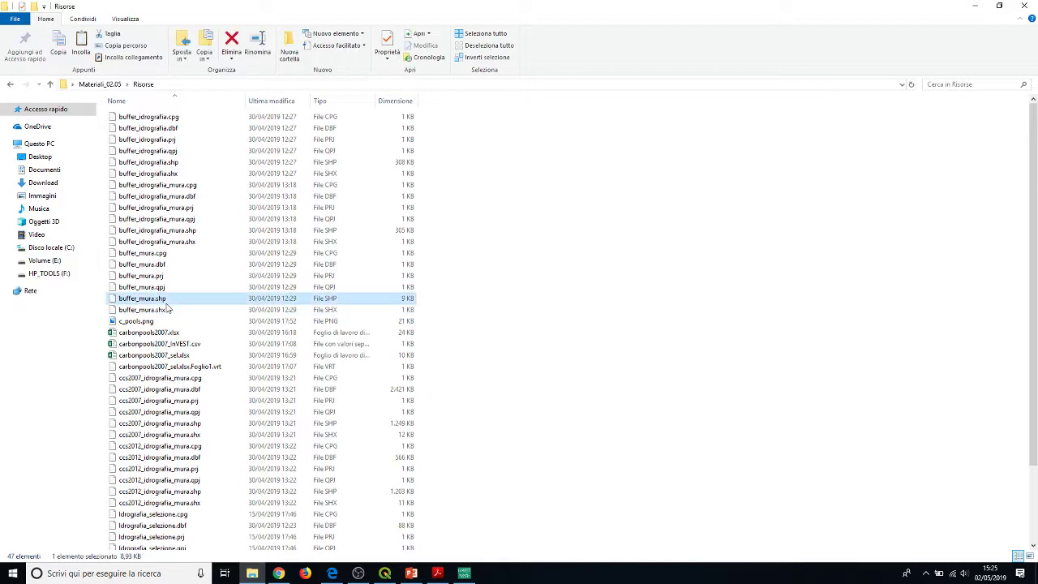
scroll(273, 292, "down", 3)
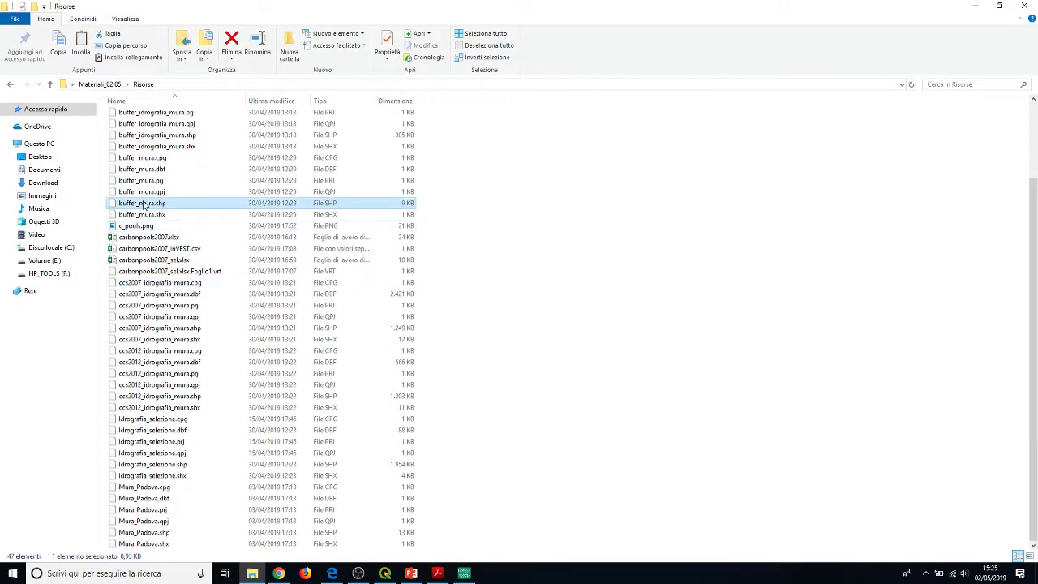
left_click_drag(143, 204, 343, 422)
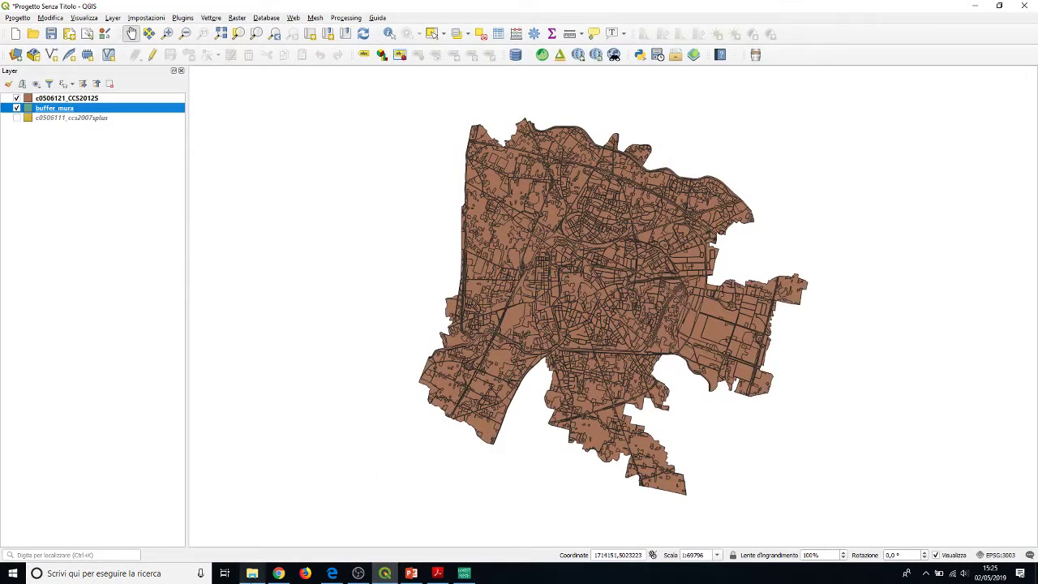
Add buffer_idrografia.shp from the Risorse folder to QGIS and move the c0506121_CCS2012S layer below both buffer layers.
left_click(252, 573)
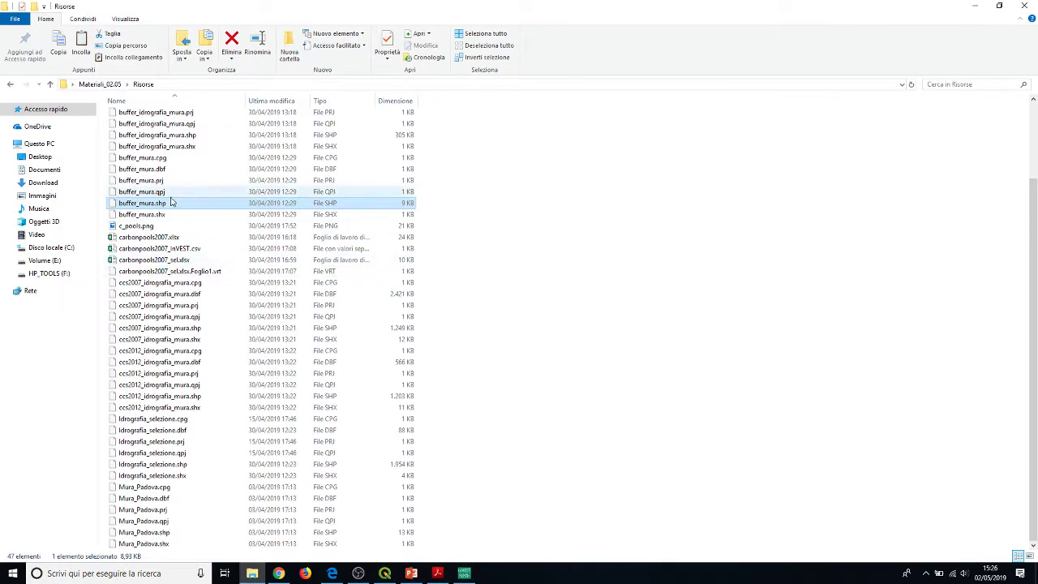
scroll(150, 181, "up", 3)
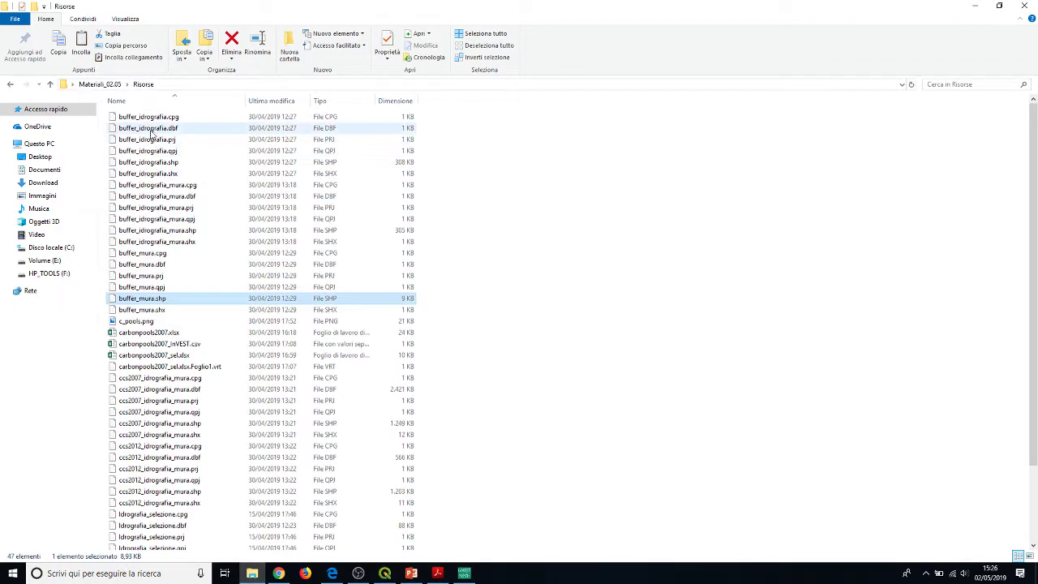
left_click_drag(154, 163, 399, 275)
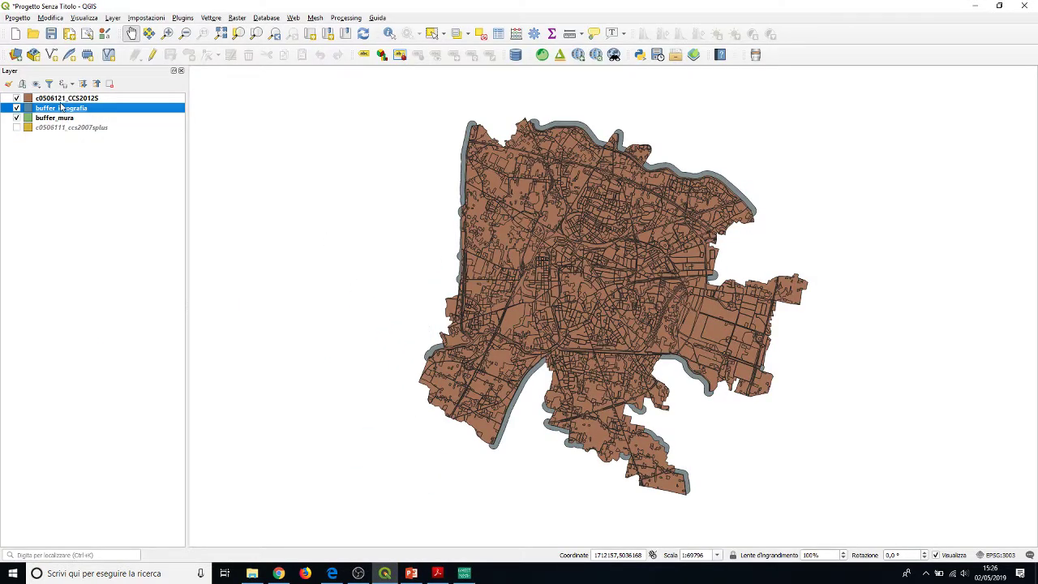
left_click_drag(63, 99, 60, 126)
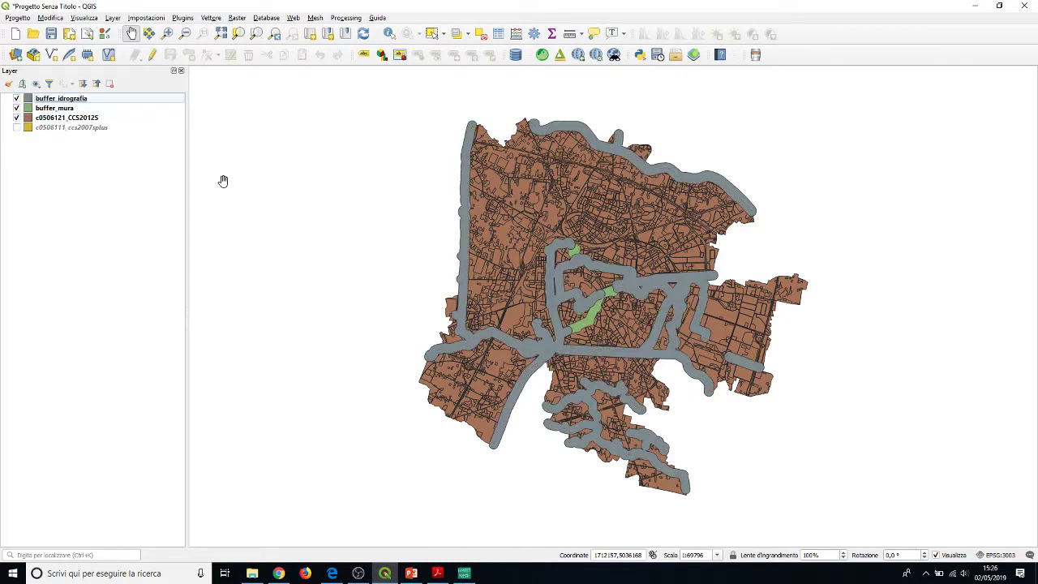
scroll(624, 284, "up", 1)
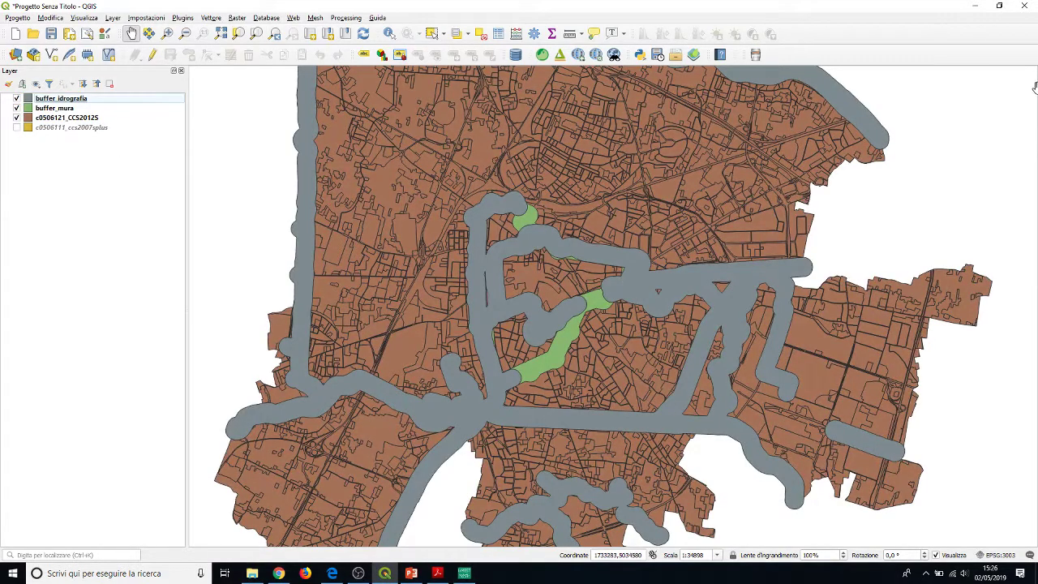
Return to the Risorse folder and add Mura_Padova.shp to the QGIS project above the other layers.
left_click(262, 574)
scroll(621, 299, "down", 1)
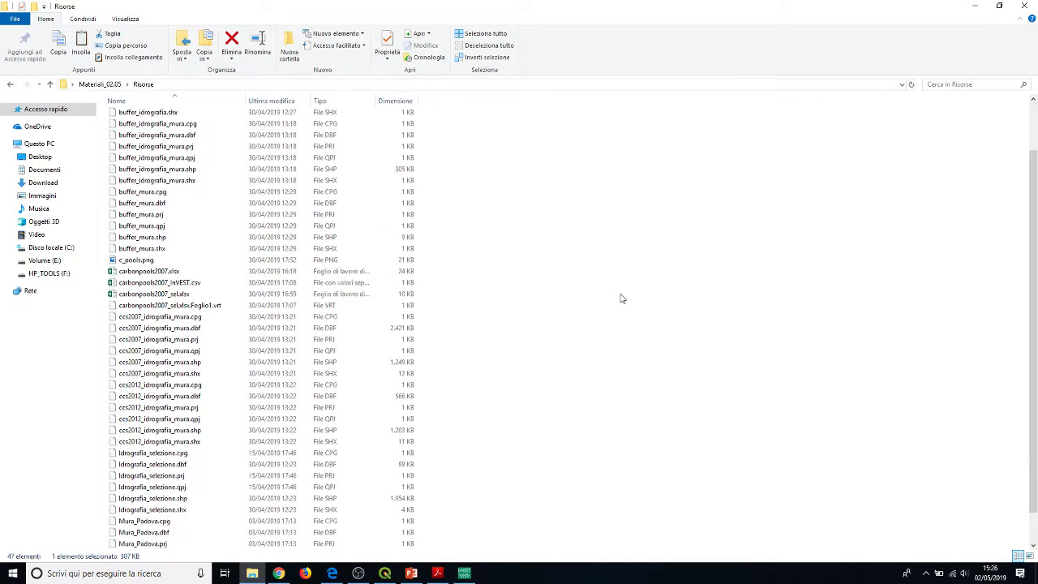
left_click(621, 298)
scroll(622, 299, "down", 1)
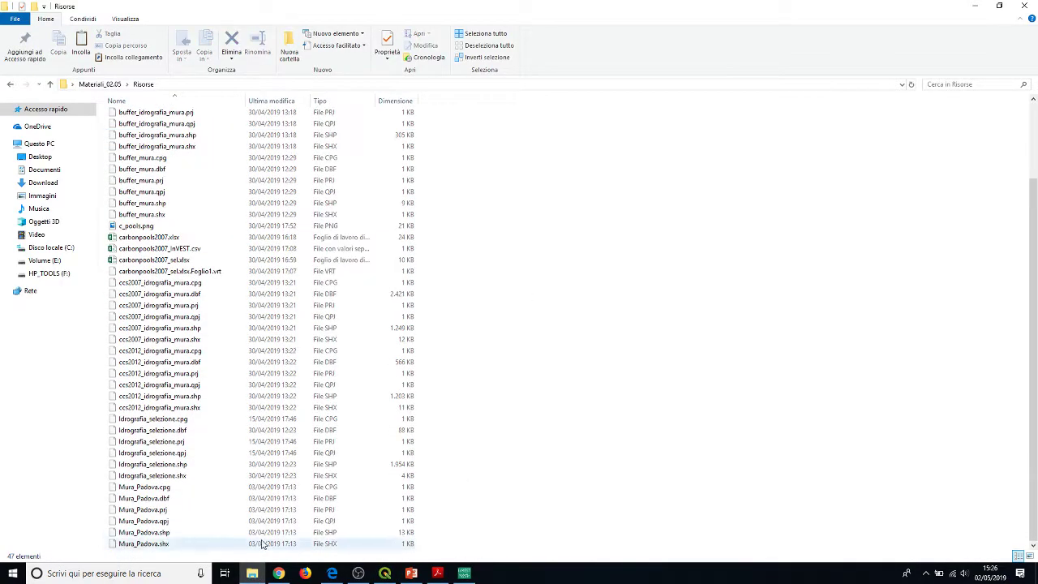
left_click(168, 534)
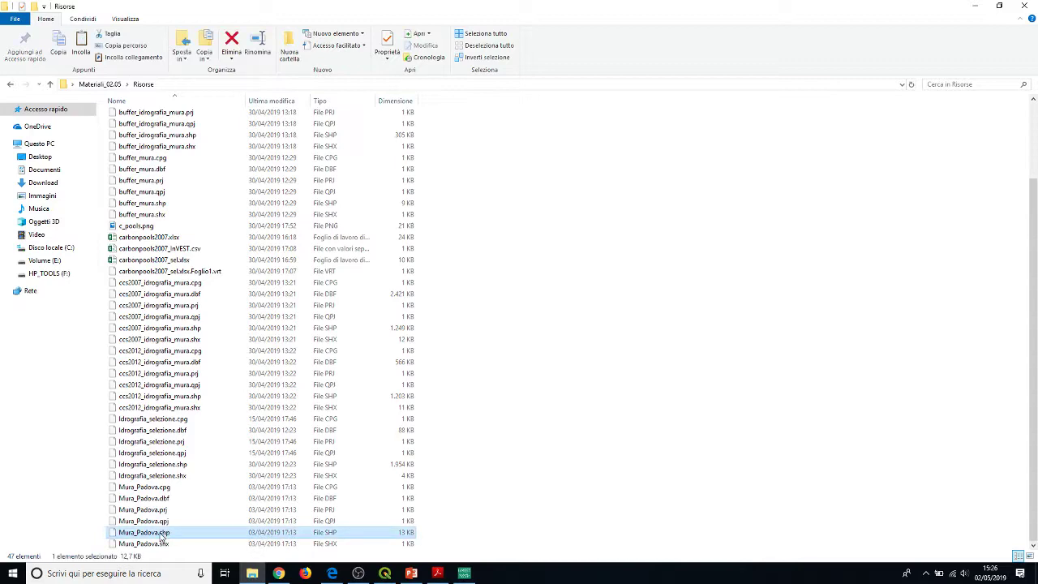
left_click_drag(161, 537, 553, 282)
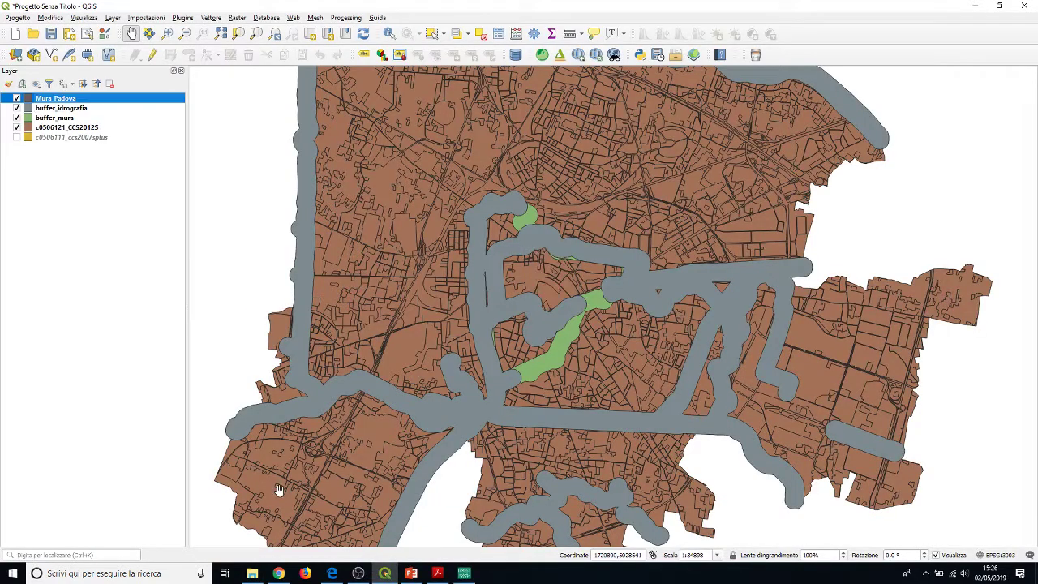
Return to the Risorse folder and add Idrografia_selezione.shp to the QGIS project as the uppermost layer.
left_click(253, 574)
scroll(584, 273, "up", 4)
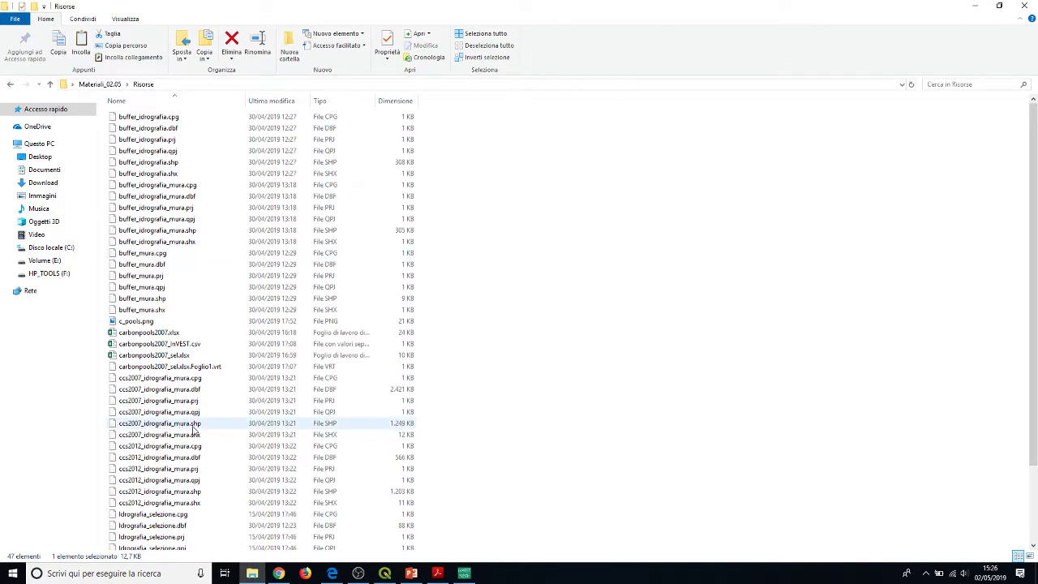
scroll(195, 431, "down", 2)
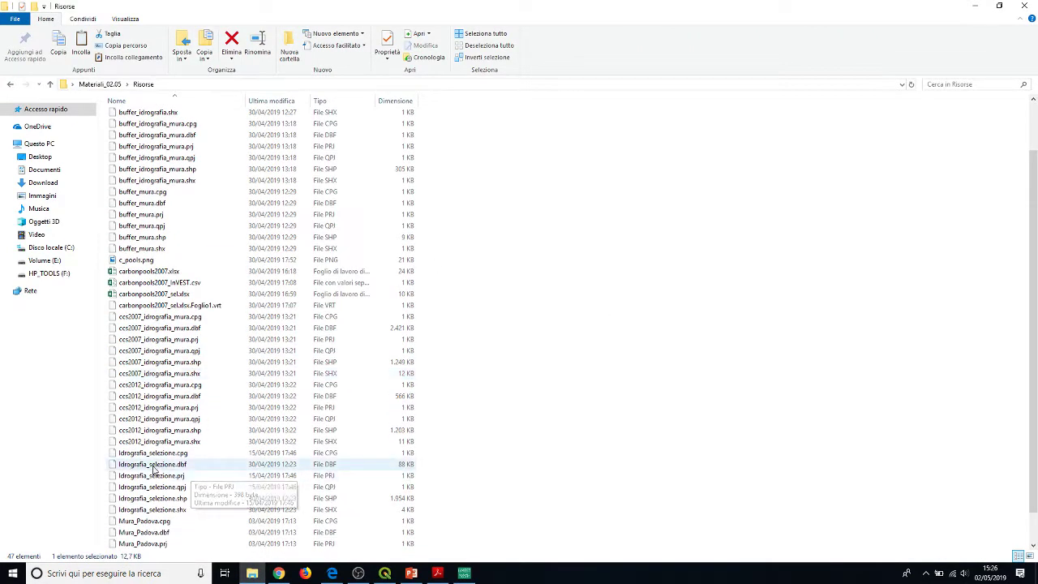
left_click_drag(156, 498, 498, 367)
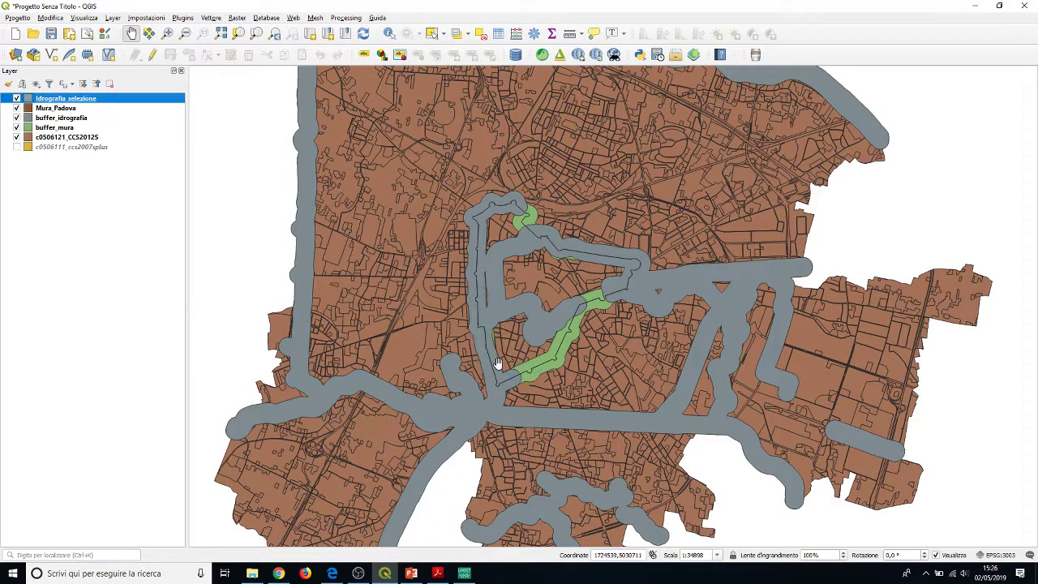
Hide the buffer_idrografia and buffer_mura layers to inspect the city walls and waterways on the map.
left_click(17, 118)
left_click(17, 127)
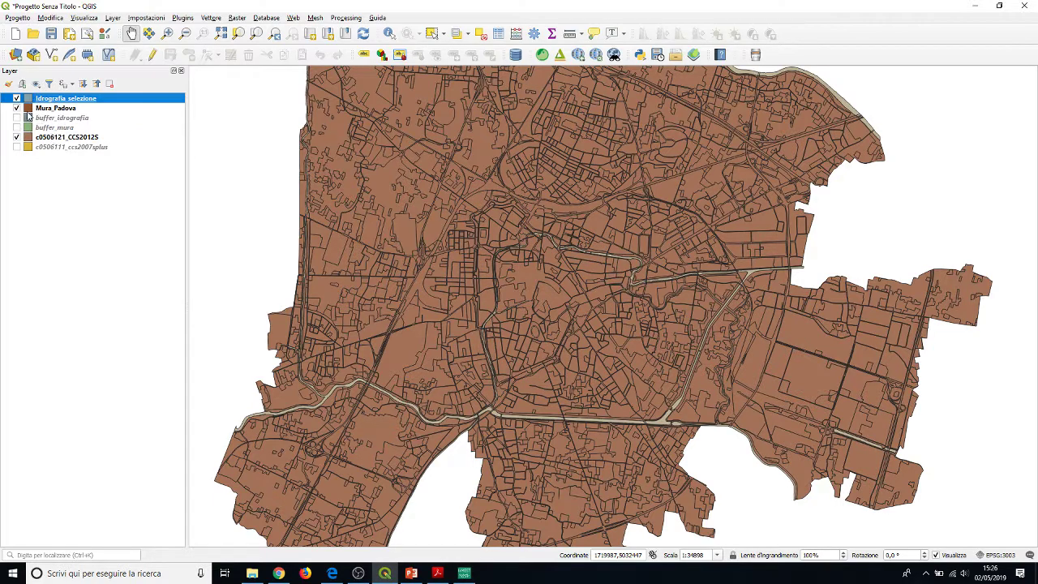
scroll(533, 267, "up", 1)
scroll(511, 248, "down", 1)
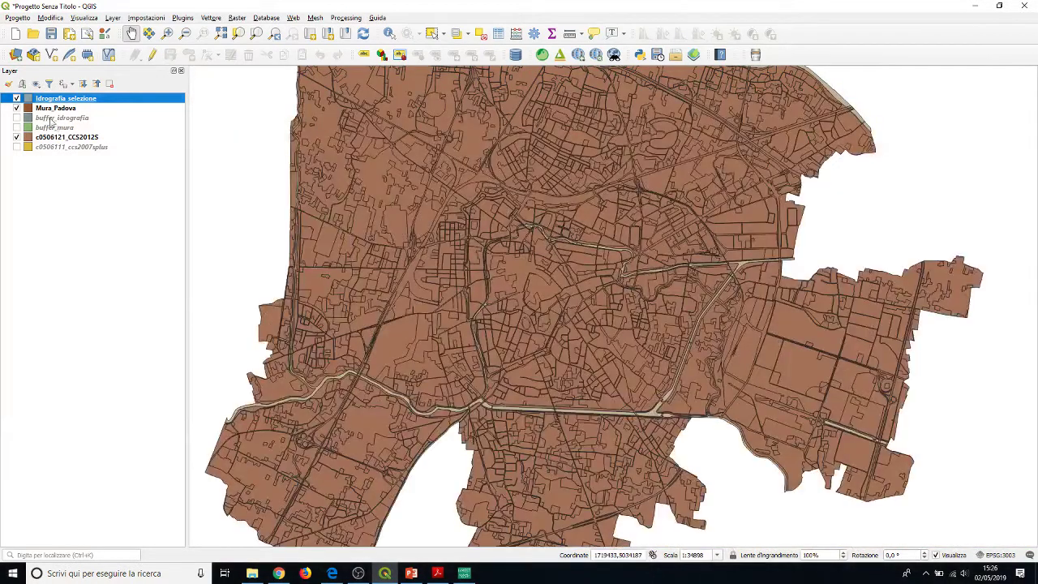
Open the Mura_Padova layer's symbology and set its simple fill's stroke width to 1 mm.
right_click(42, 108)
left_click(80, 326)
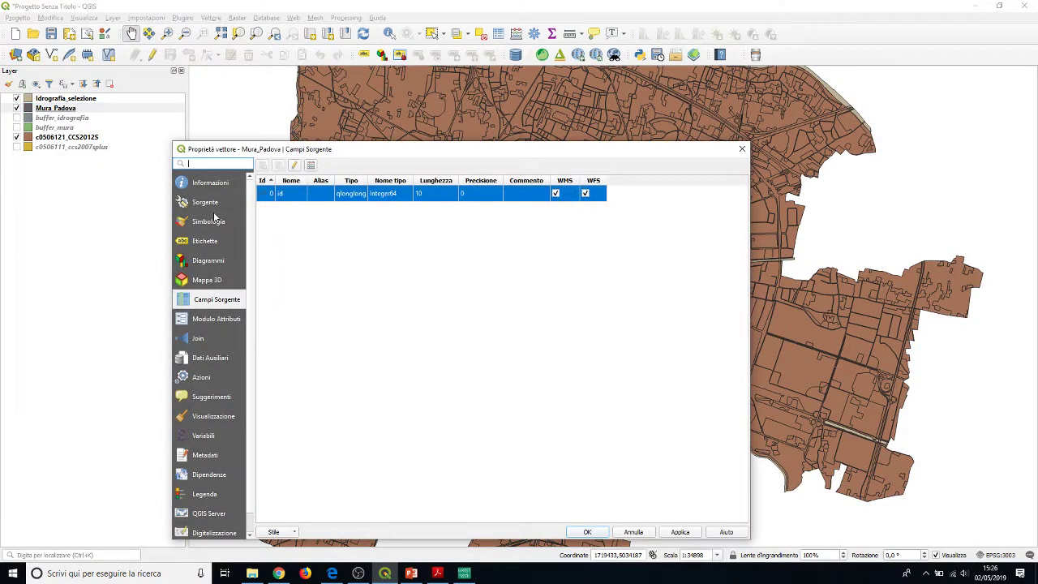
left_click(212, 221)
left_click(338, 193)
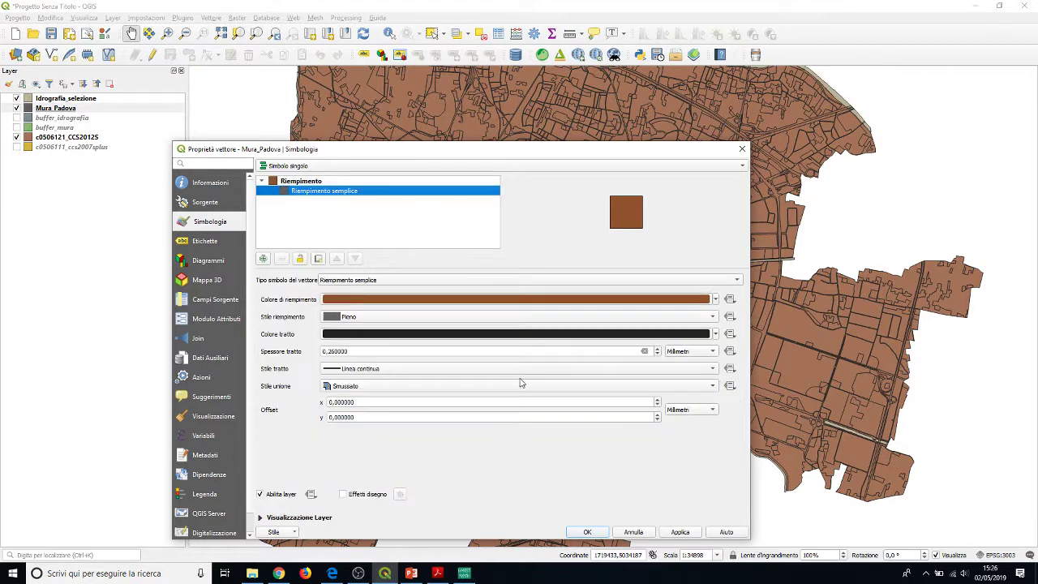
double_click(380, 351)
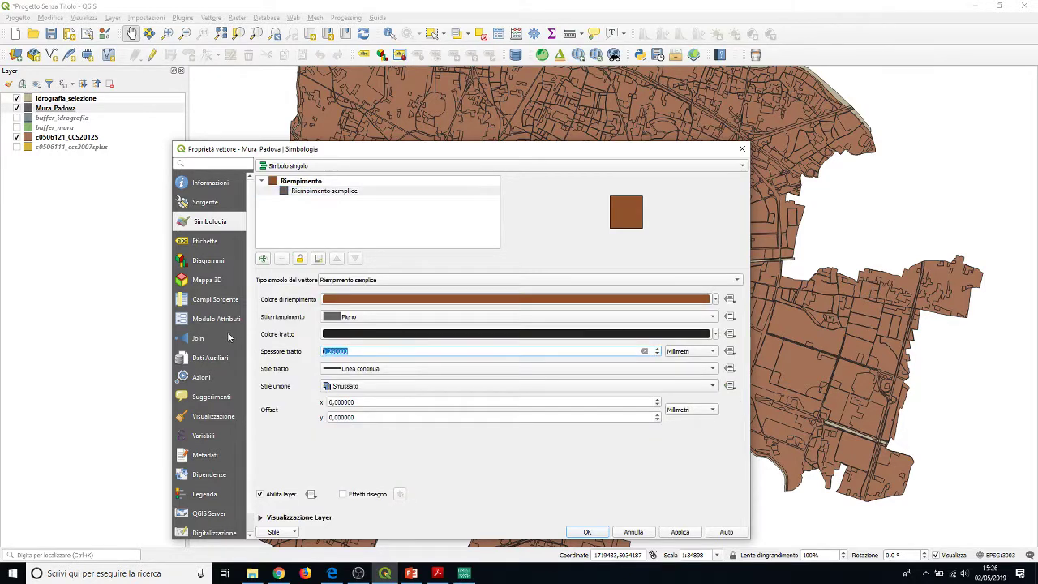
type("1")
Set the Mura_Padova fill colour to bright yellow #ffd500 and copy its HTML colour code.
left_click(680, 301)
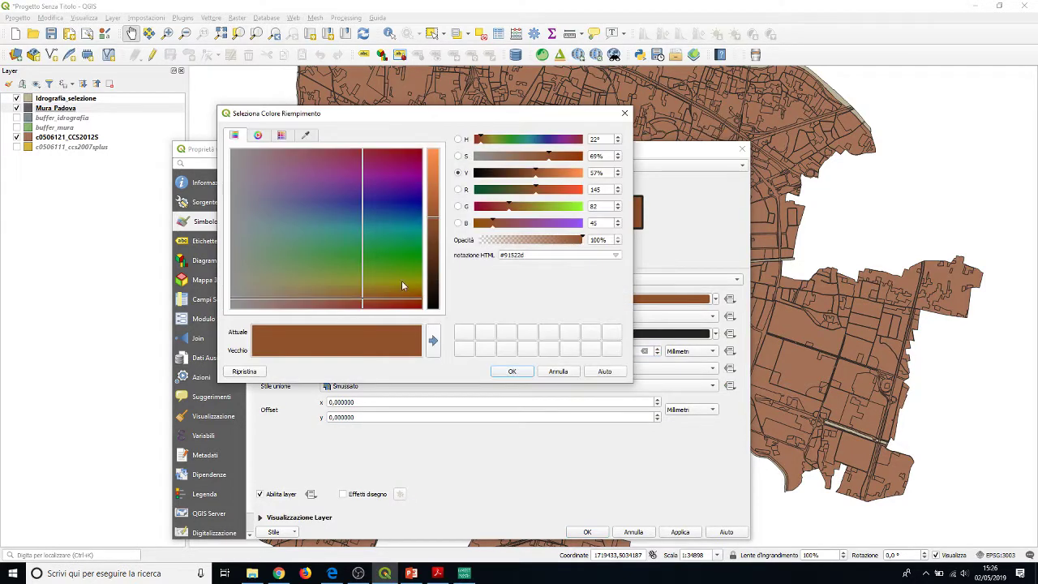
left_click(502, 156)
left_click_drag(489, 225, 432, 278)
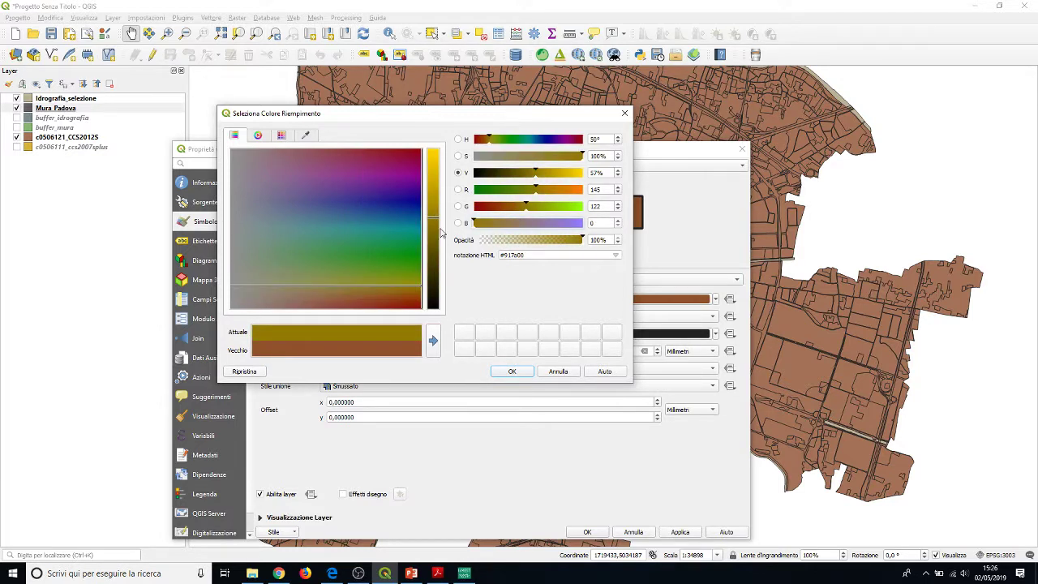
left_click_drag(433, 222, 441, 117)
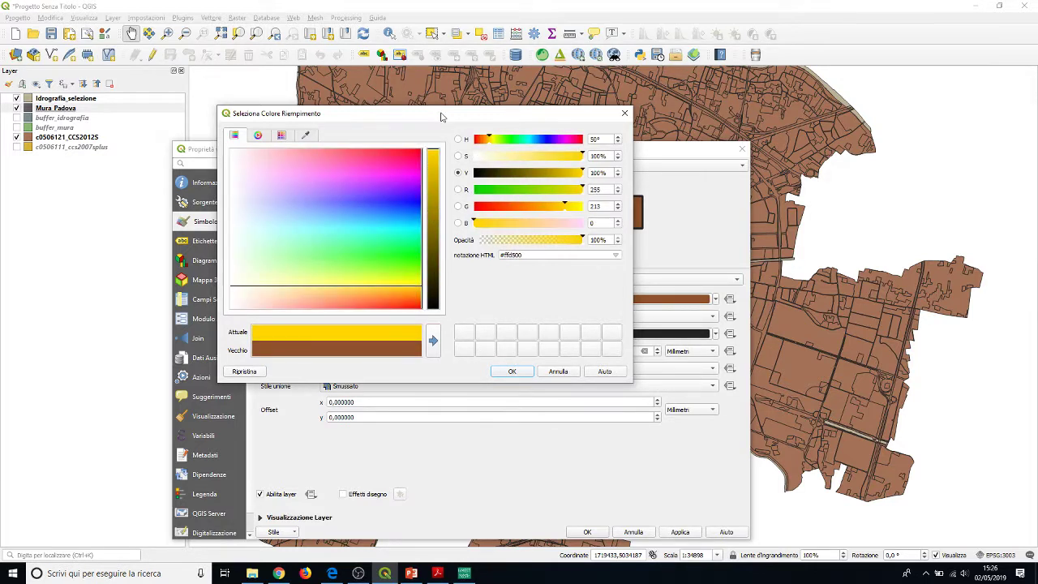
double_click(516, 255)
right_click(509, 256)
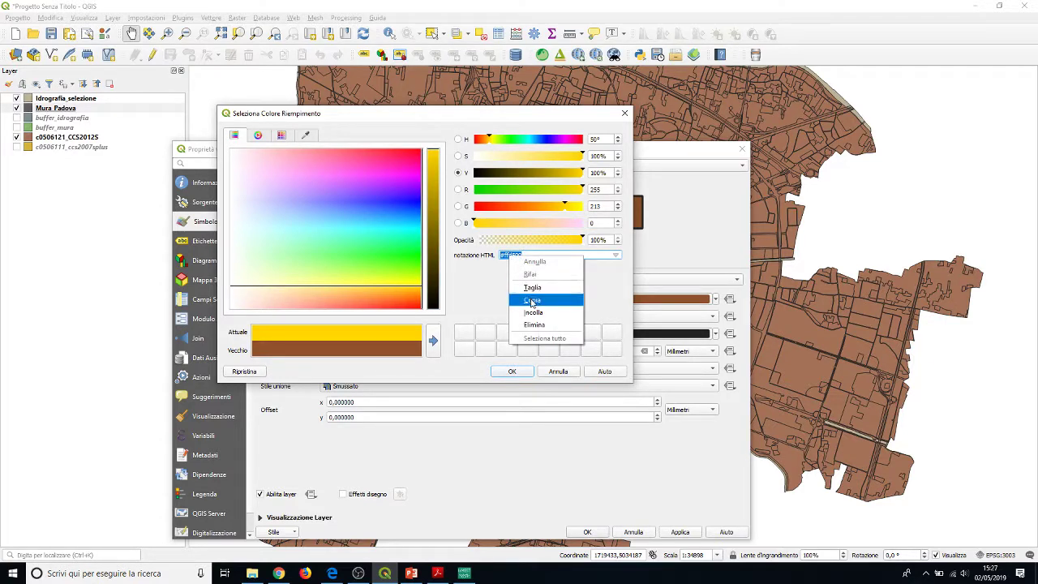
left_click(537, 297)
left_click(512, 371)
Paste the copied yellow code #ffd500 as the Mura_Padova stroke colour and apply the layer style.
left_click(458, 334)
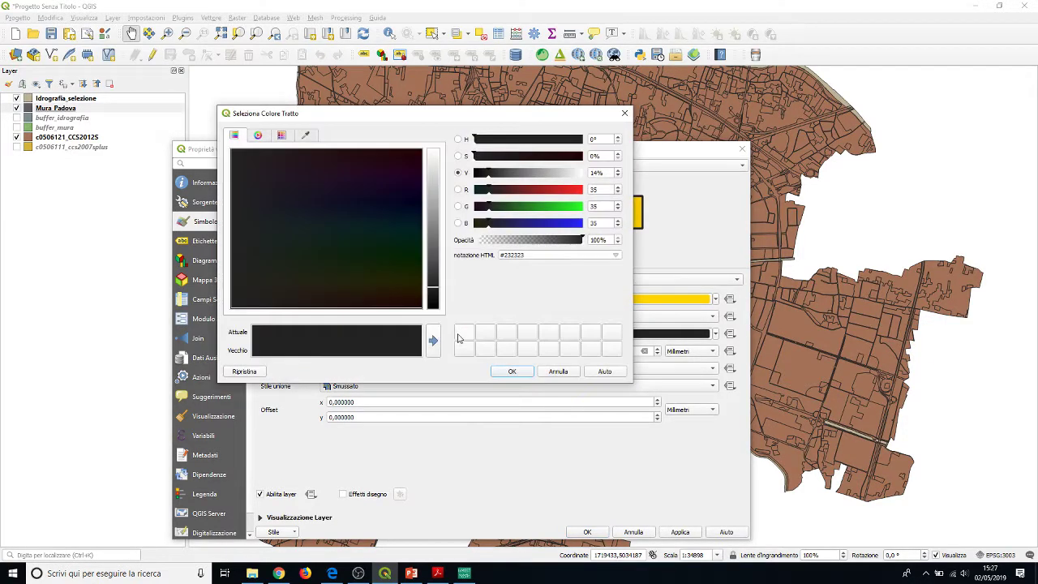
double_click(506, 255)
right_click(504, 255)
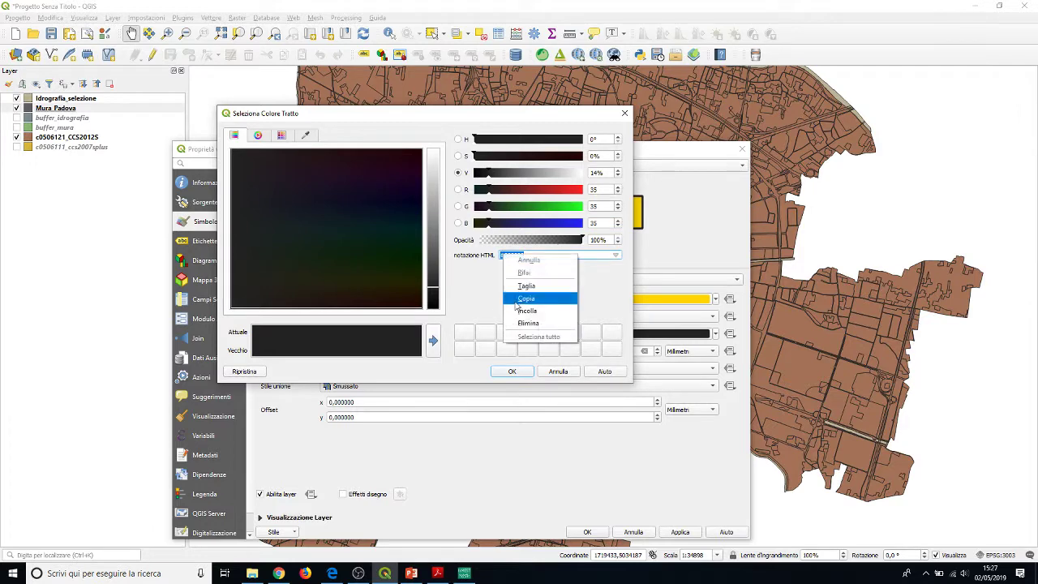
left_click(531, 309)
left_click(512, 371)
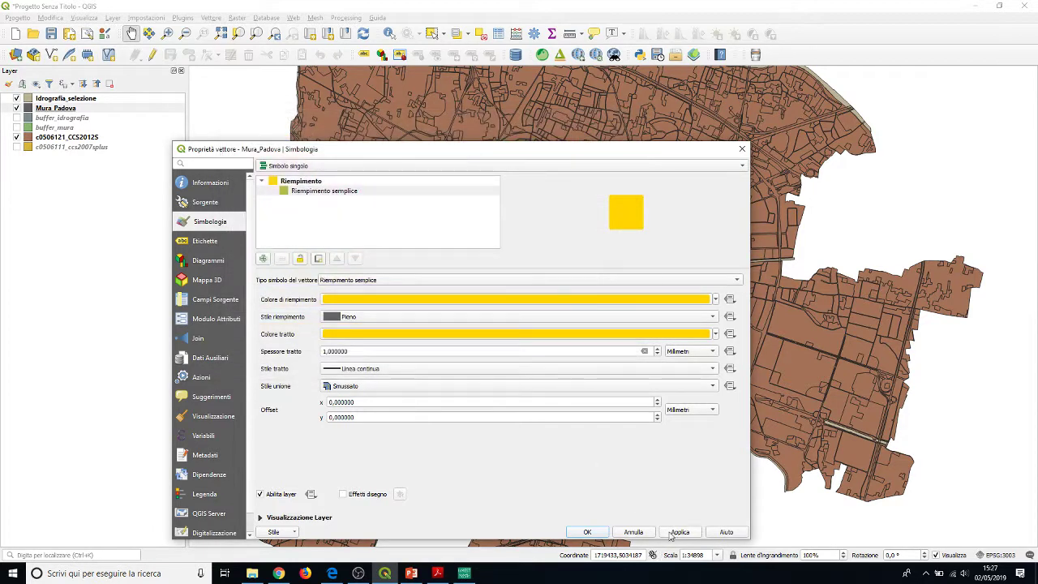
left_click(589, 534)
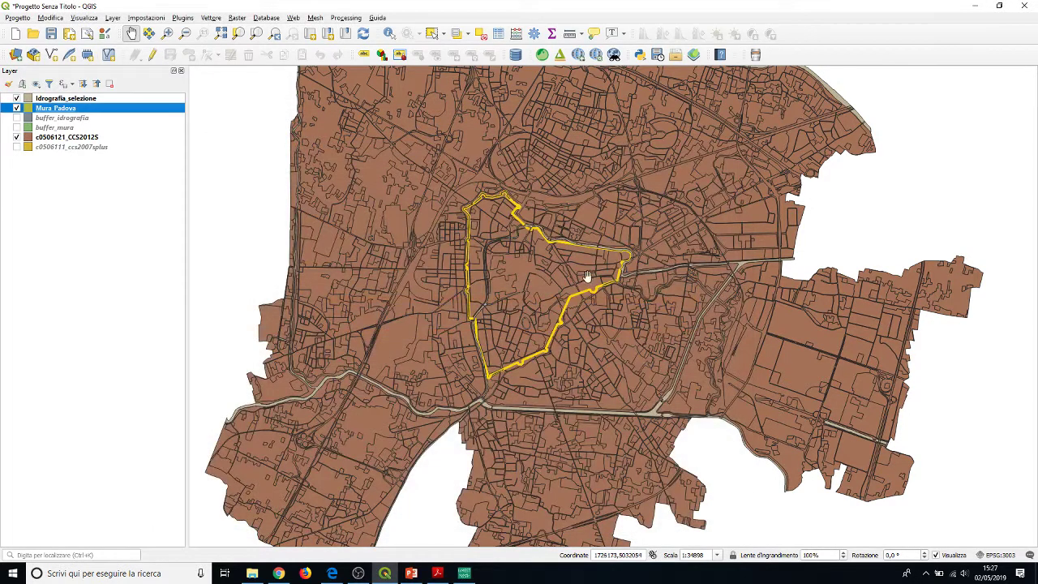
Set the Idrografia_selezione layer's simple fill colour to turquoise #0faabe and copy its HTML colour code.
right_click(46, 99)
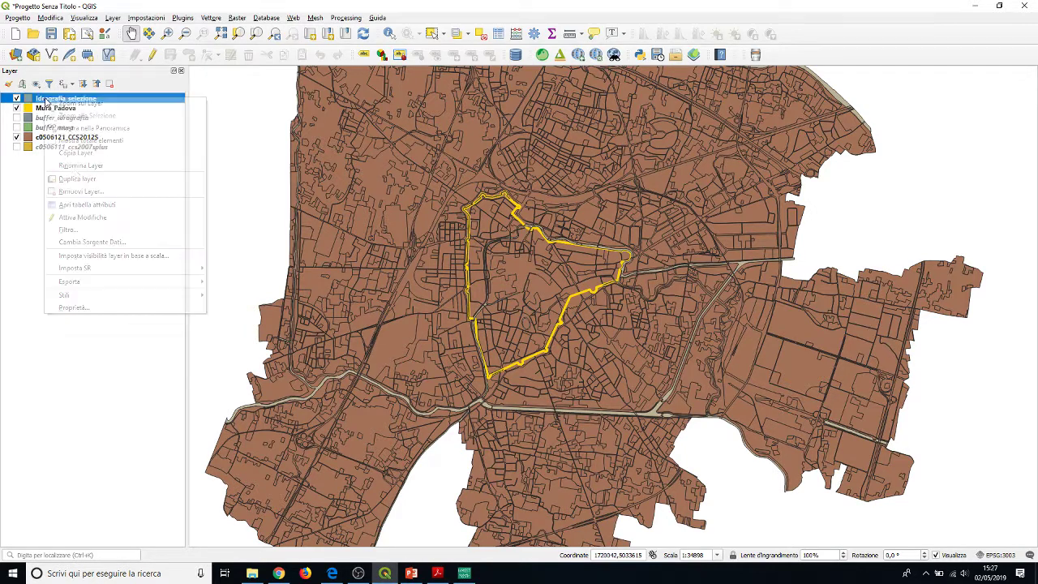
left_click(92, 307)
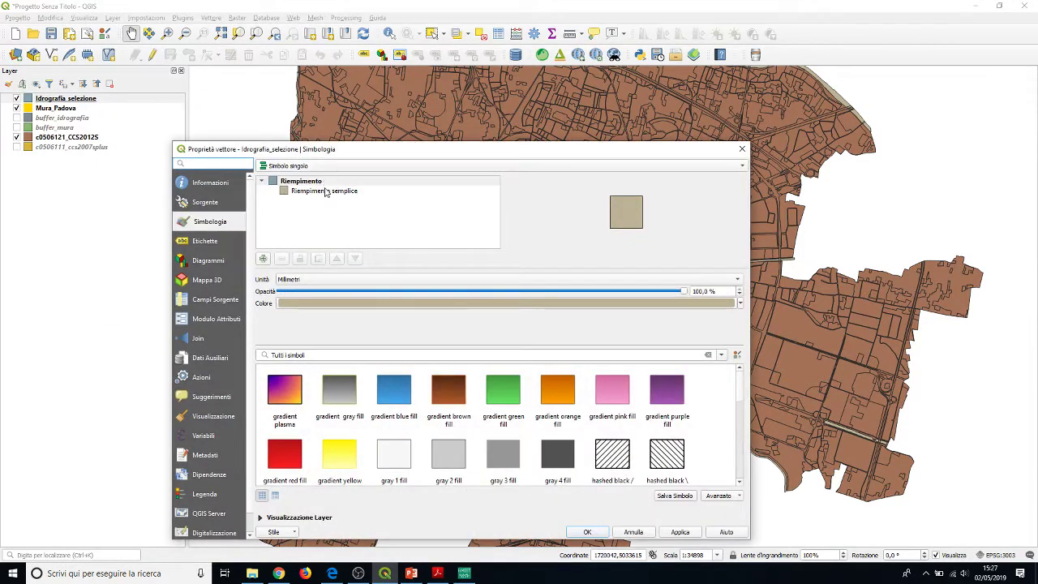
left_click(325, 191)
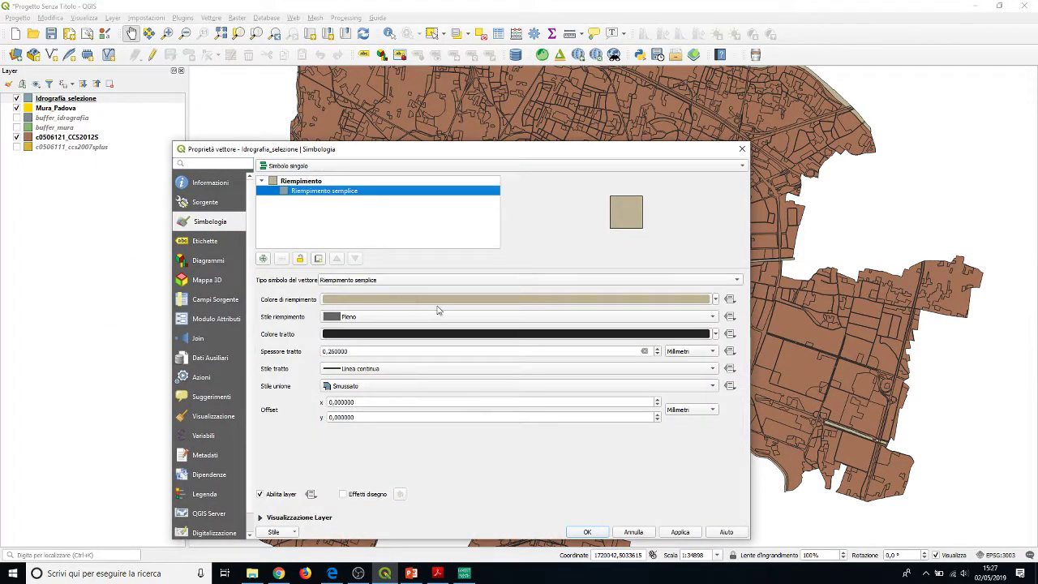
left_click(646, 304)
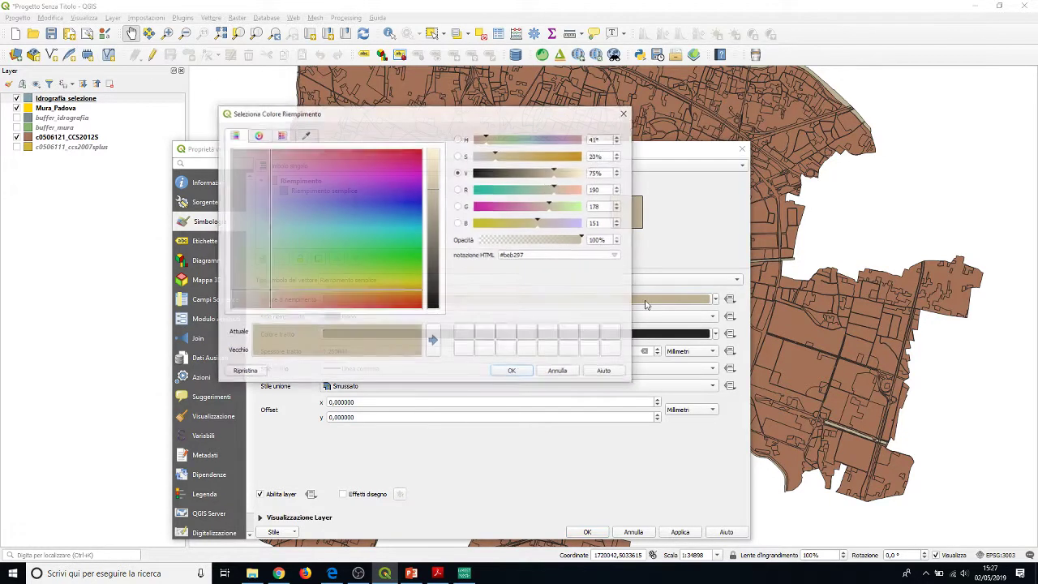
left_click_drag(403, 225, 406, 226)
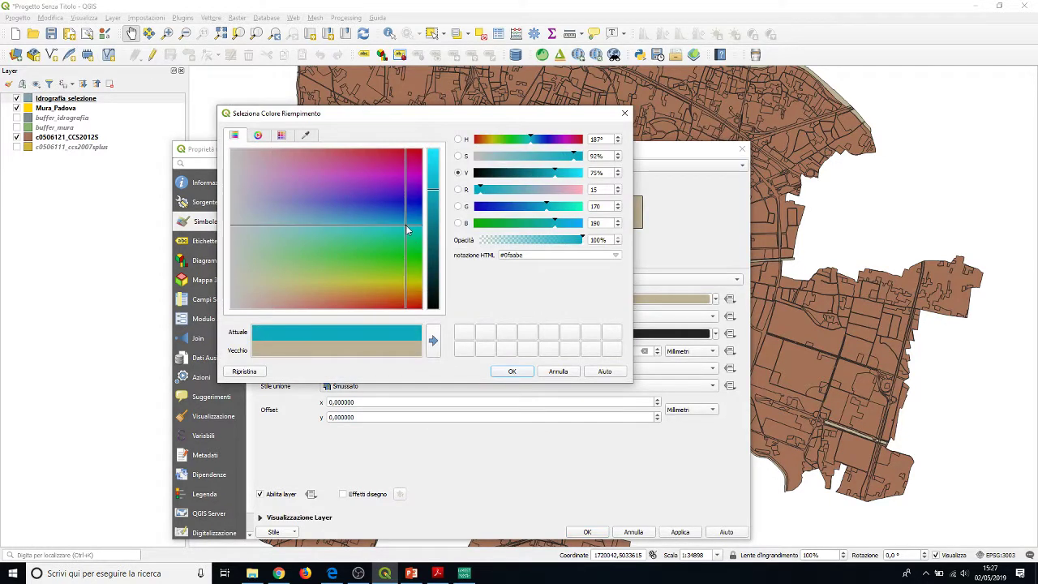
left_click_drag(527, 255, 490, 256)
right_click(505, 255)
left_click(540, 308)
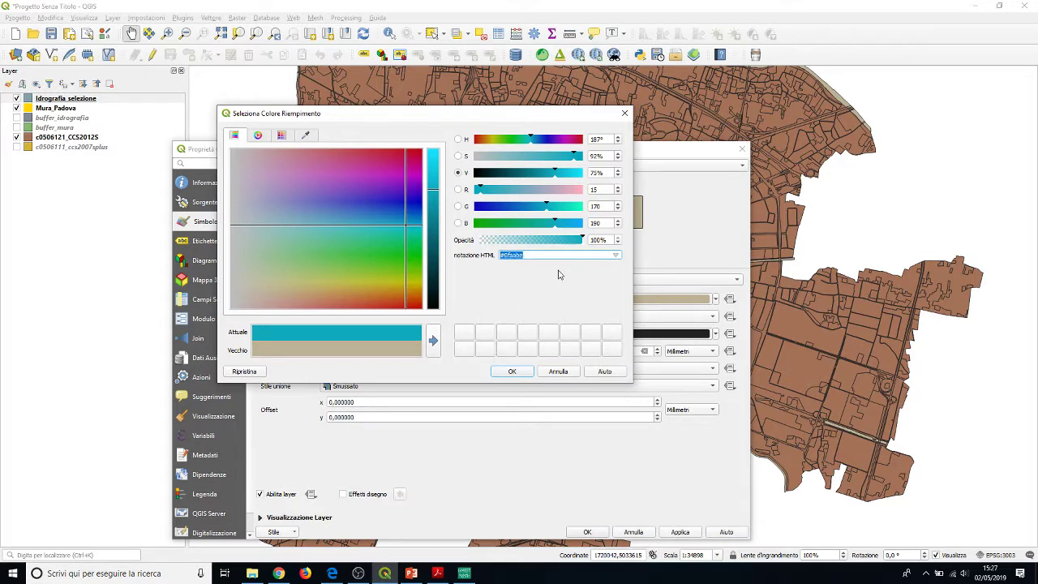
left_click(511, 371)
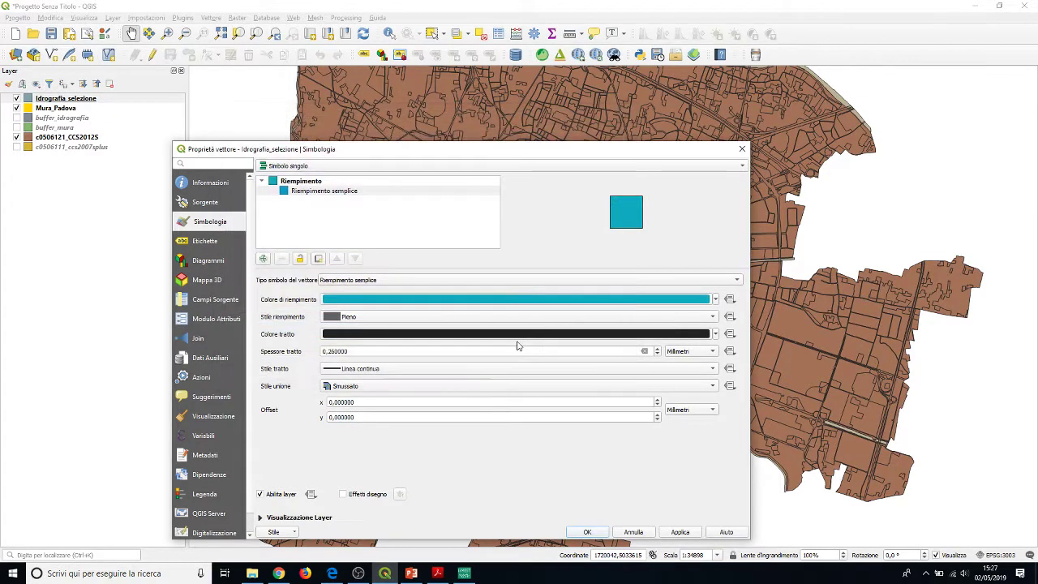
Paste the copied turquoise code #0faabe as the Idrografia_selezione stroke colour.
left_click(394, 339)
left_click_drag(526, 255, 498, 256)
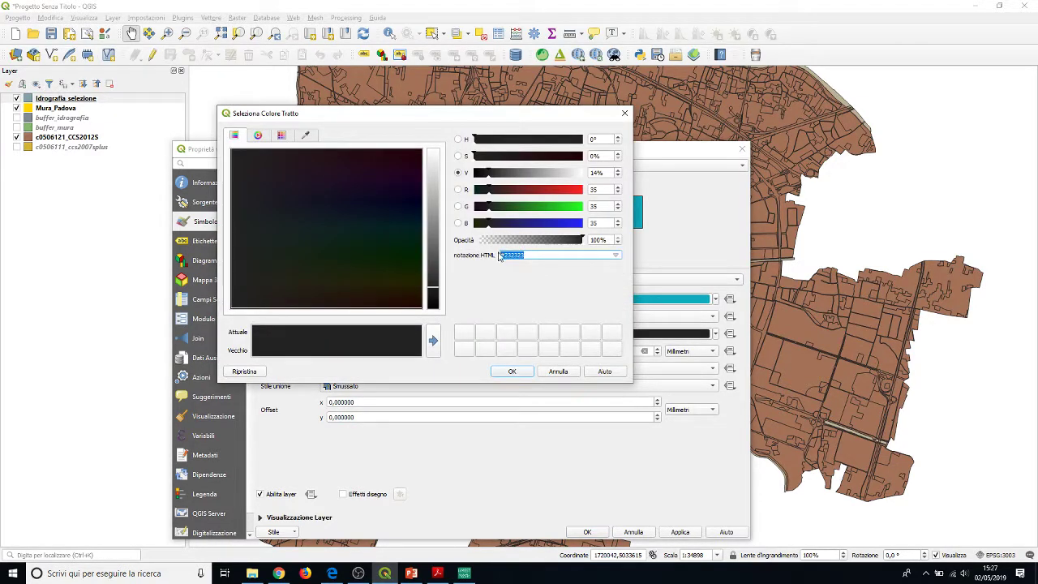
right_click(502, 256)
left_click(535, 312)
left_click(509, 370)
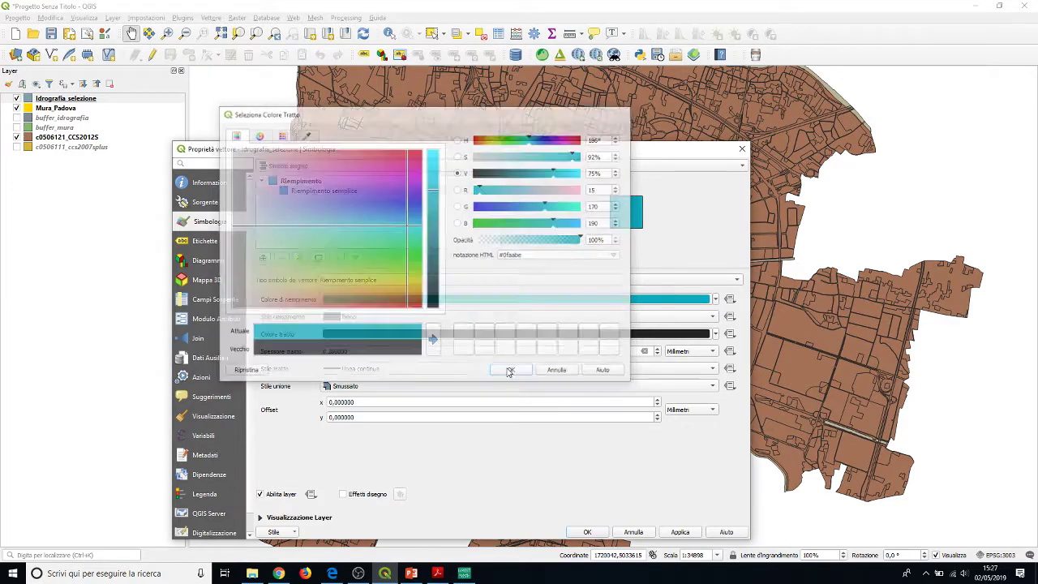
Set the Idrografia_selezione stroke width to 1 mm and apply the layer style.
left_click_drag(356, 348, 276, 349)
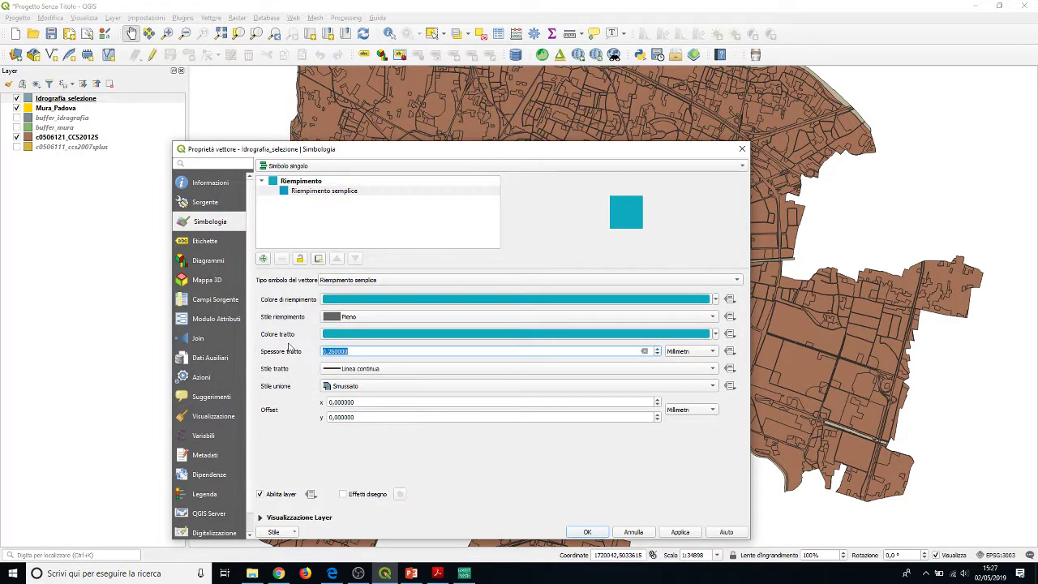
type("1")
left_click(675, 533)
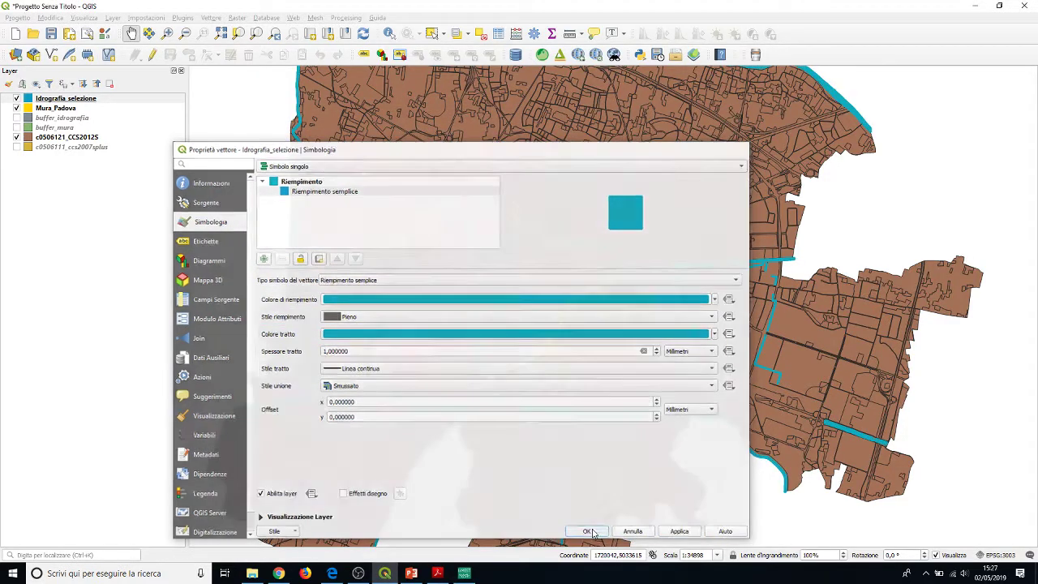
left_click(588, 532)
Reorder the layers so that Mura_Padova lies above Idrografia_selezione.
scroll(576, 254, "down", 1)
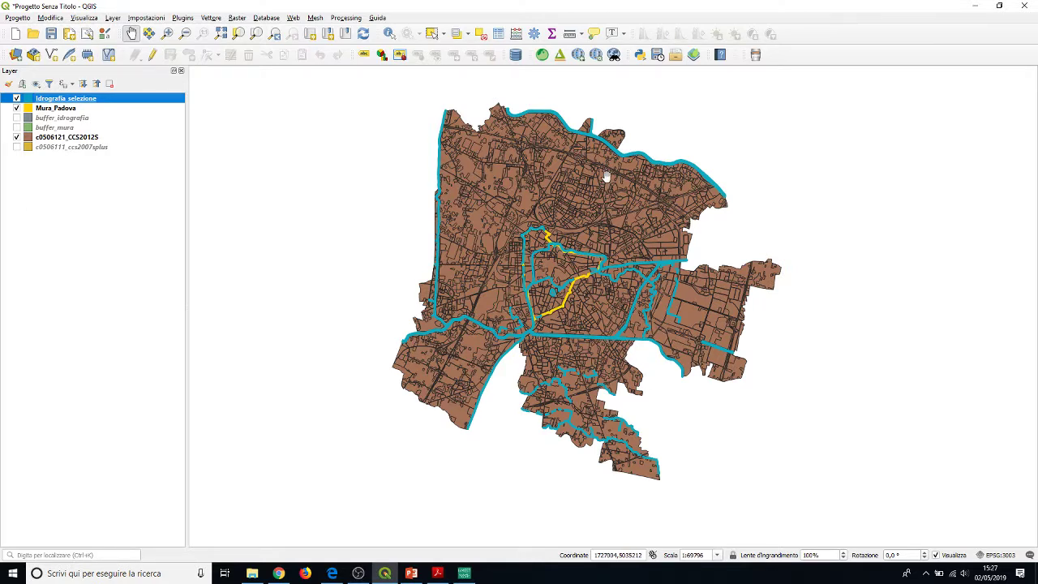
scroll(577, 259, "up", 1)
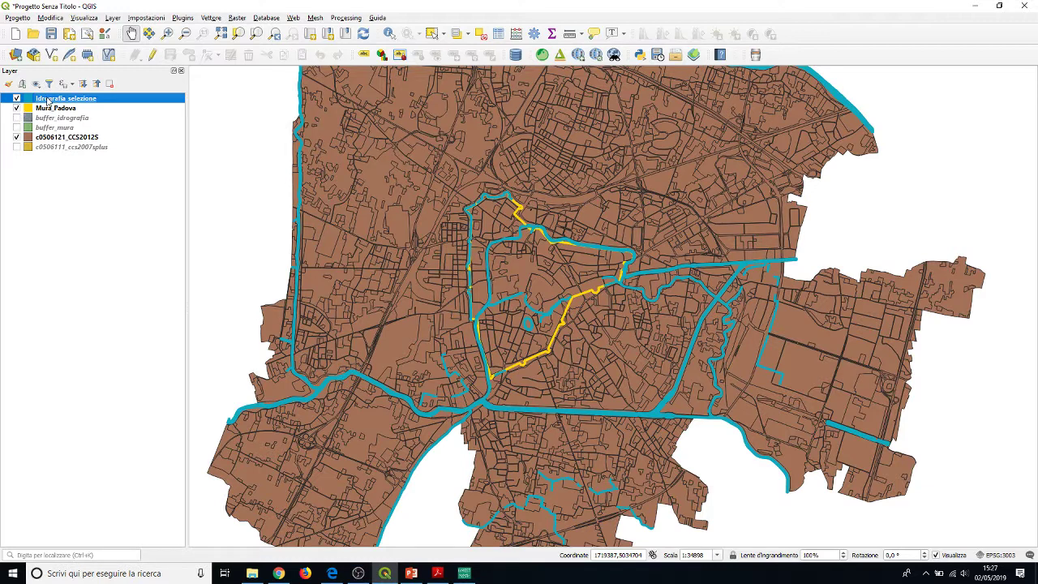
left_click_drag(48, 102, 49, 115)
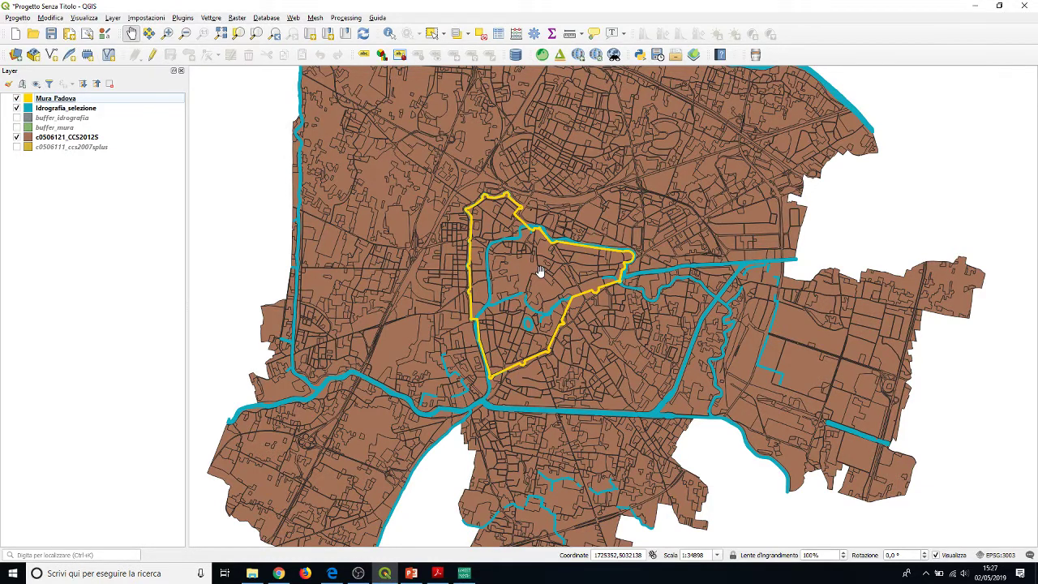
Examine the course of the city walls and waterways over the 2012 land cover, both close up and across the whole municipality.
scroll(617, 269, "up", 1)
scroll(511, 226, "up", 3)
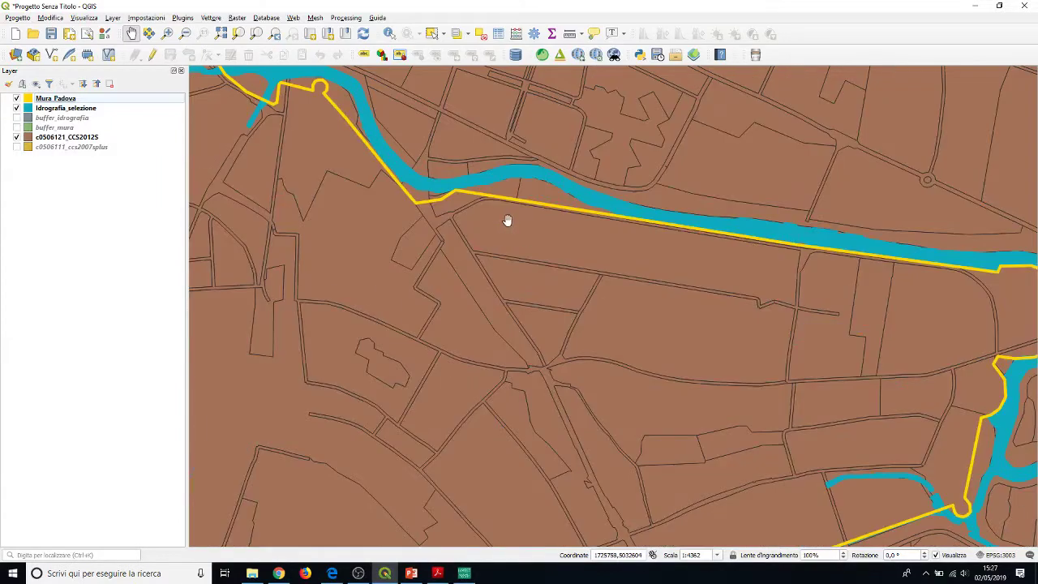
scroll(468, 197, "up", 3)
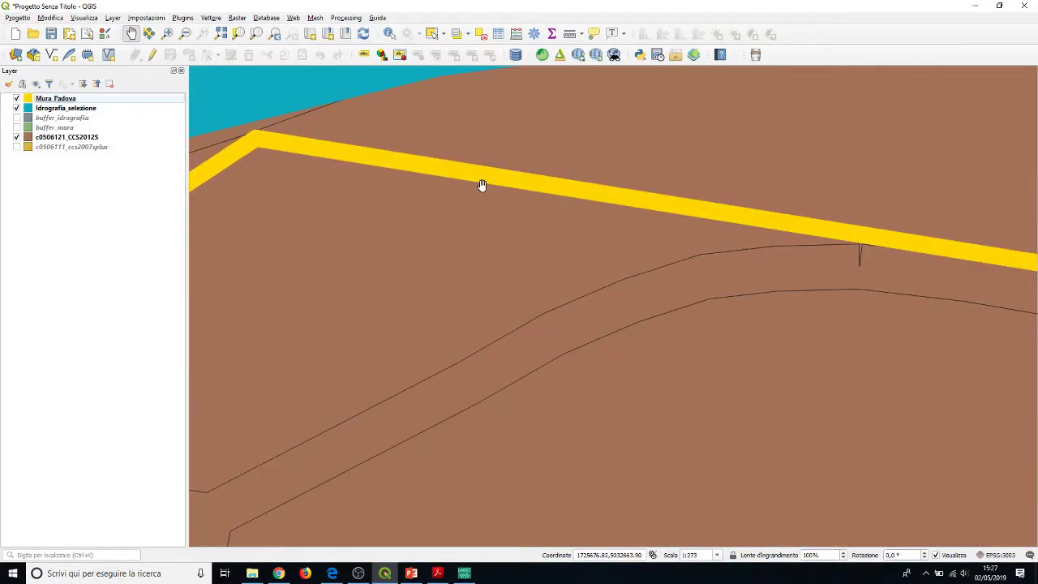
scroll(482, 184, "down", 5)
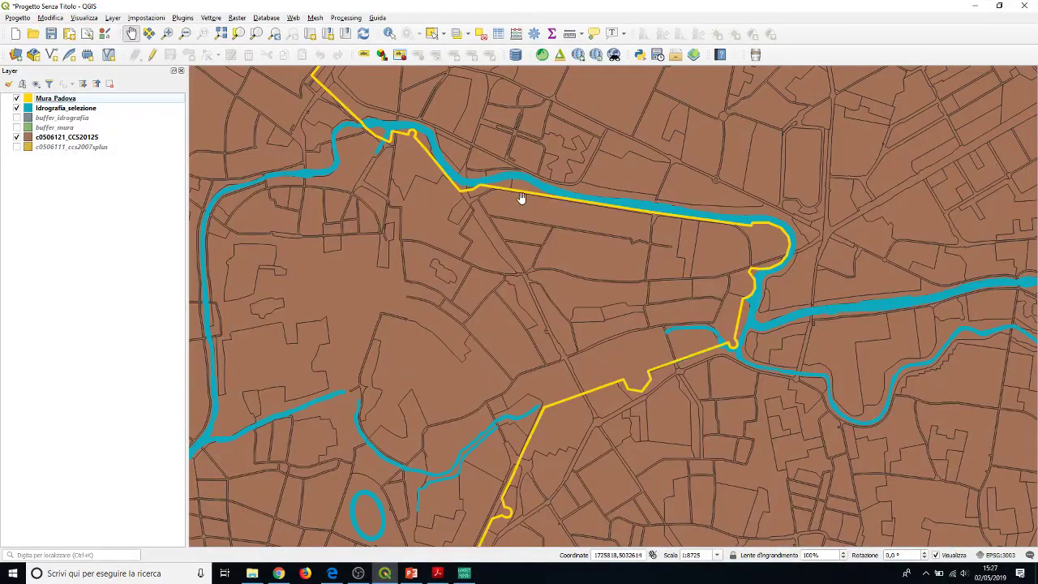
scroll(523, 201, "down", 1)
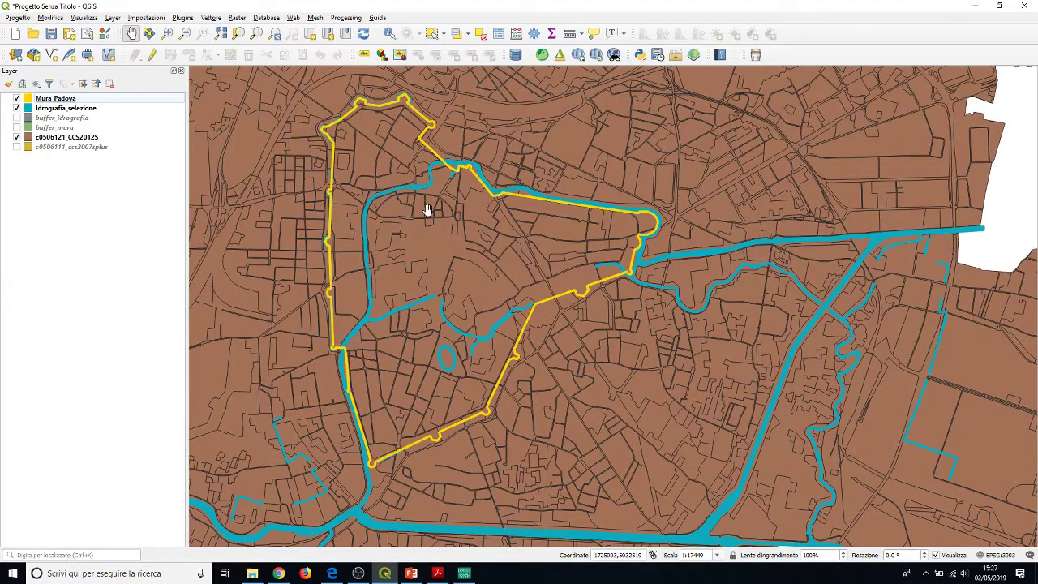
scroll(455, 208, "down", 1)
scroll(666, 264, "down", 1)
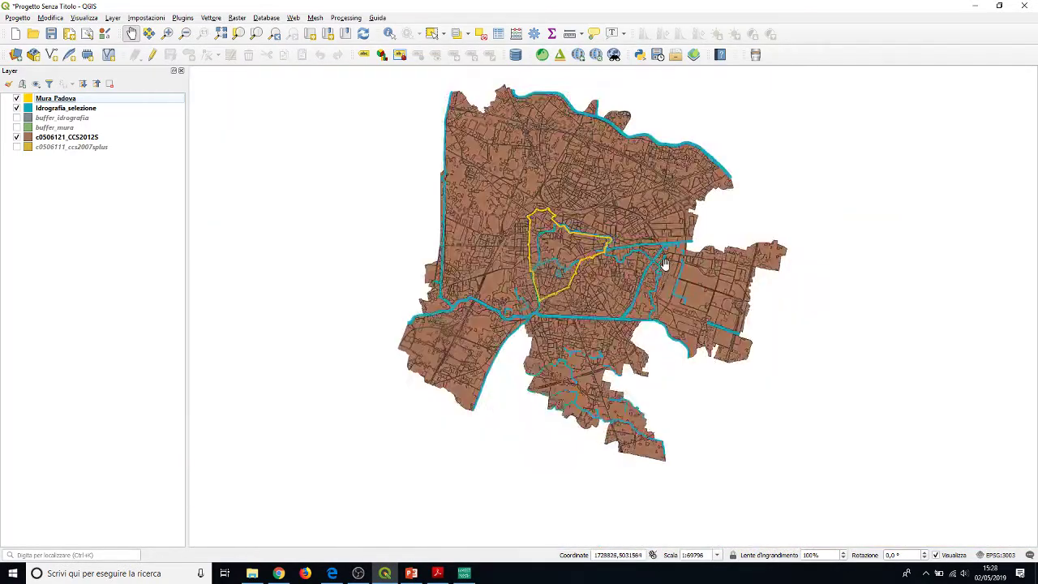
scroll(580, 291, "up", 1)
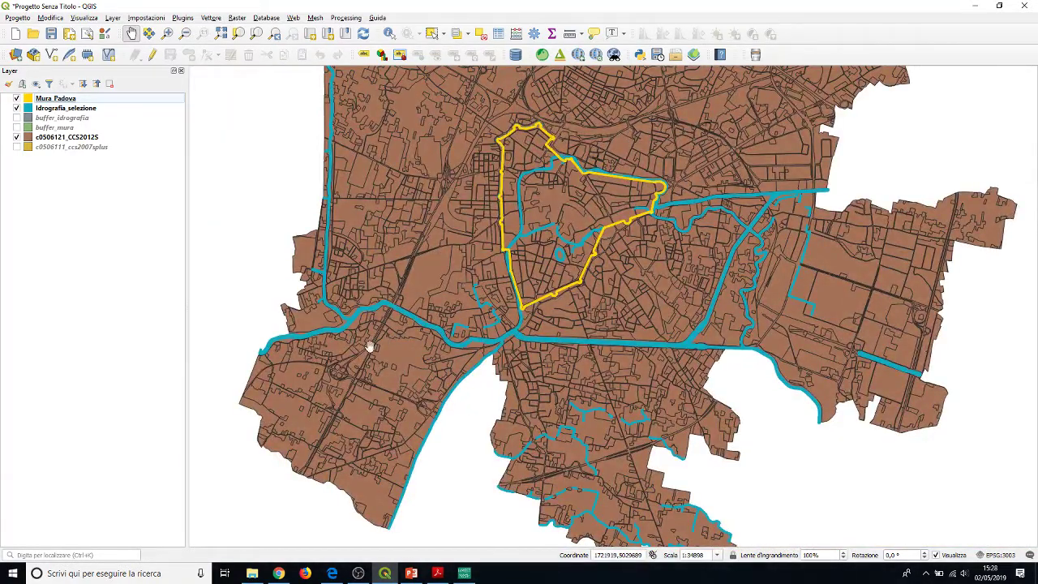
scroll(367, 355, "down", 1)
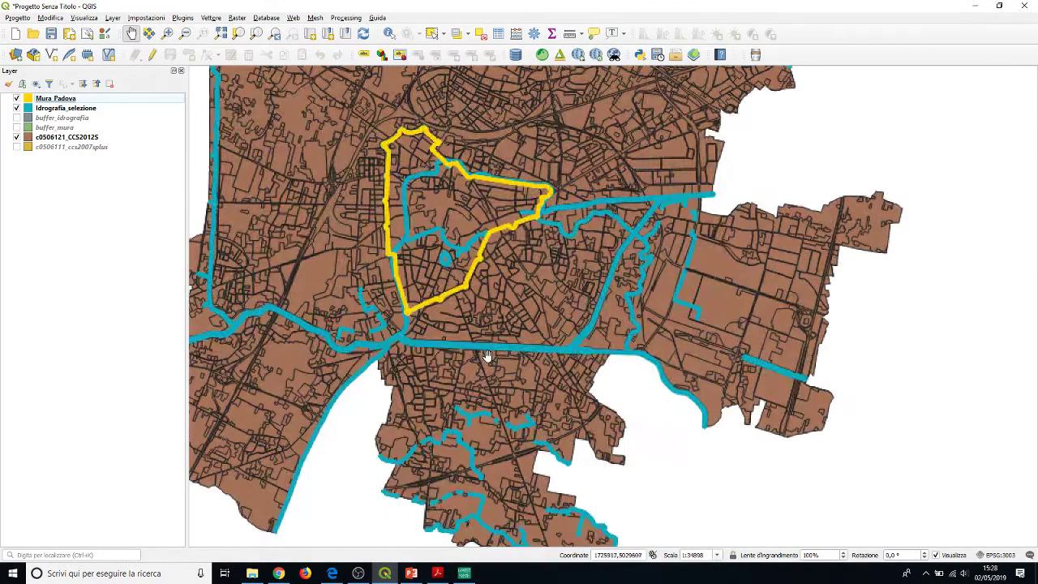
scroll(490, 357, "up", 1)
scroll(524, 331, "down", 1)
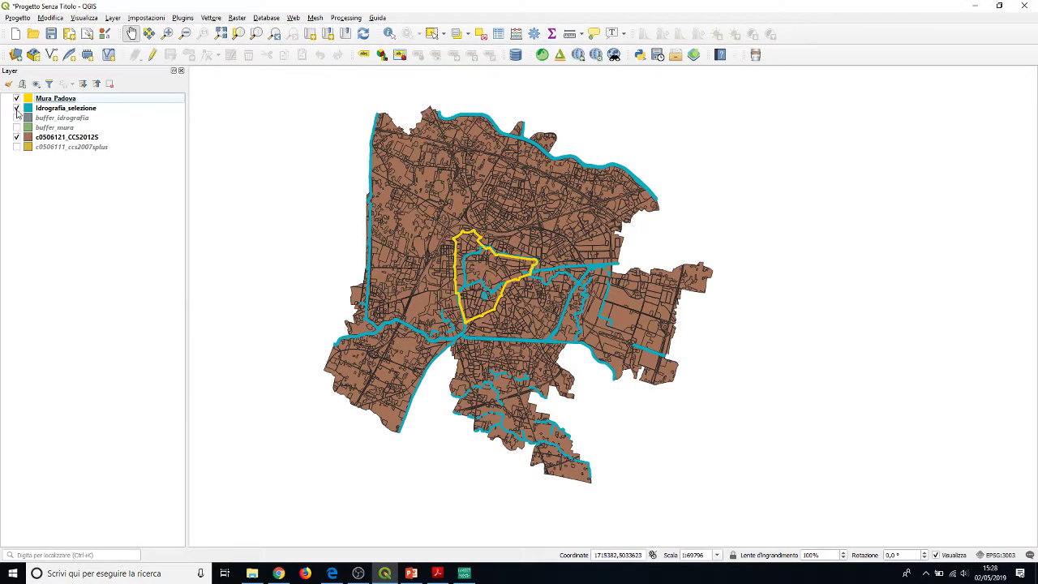
Hide the Idrografia_selezione and Mura_Padova layers, leaving only the 2012 land cover displayed.
left_click(16, 108)
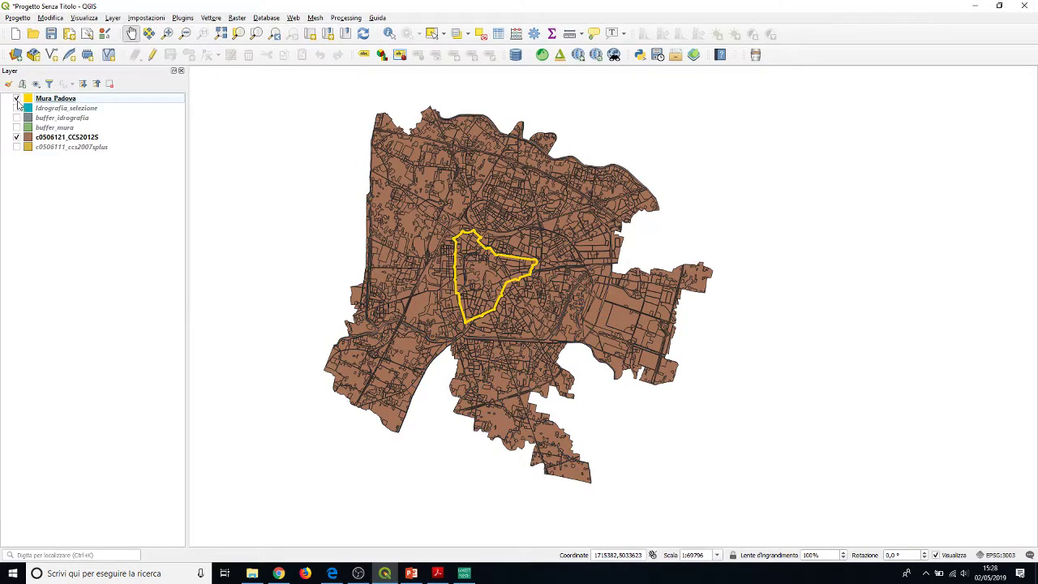
left_click(16, 98)
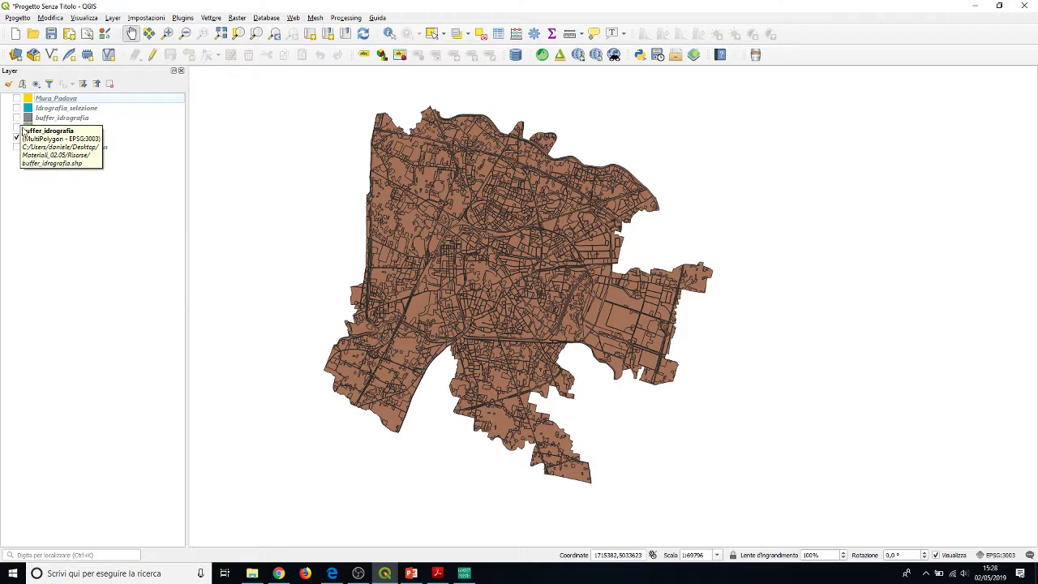
Display the buffer_mura and buffer_idrografia layers and place buffer_idrografia below buffer_mura.
left_click(17, 127)
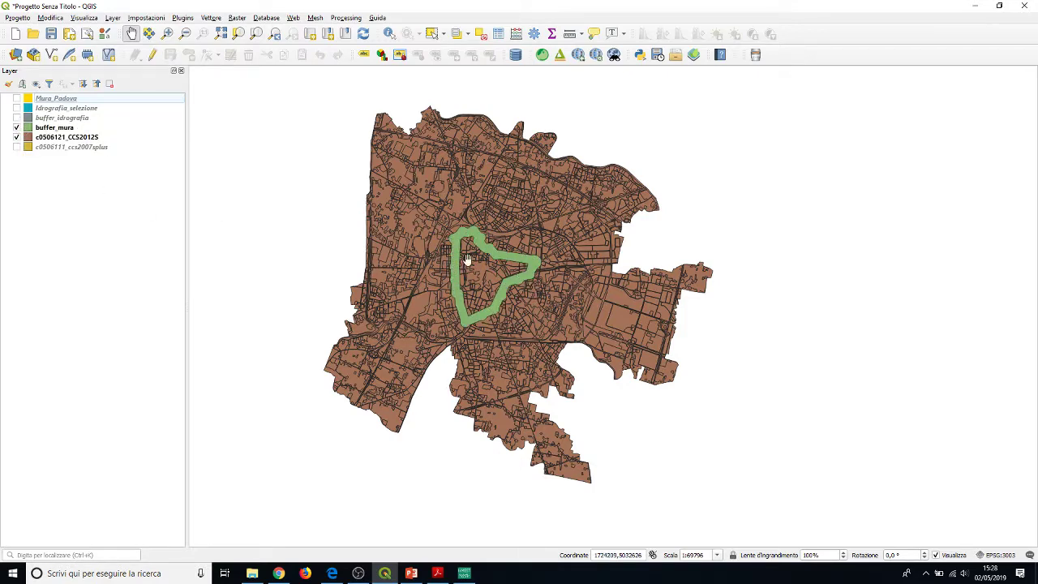
scroll(511, 258, "up", 1)
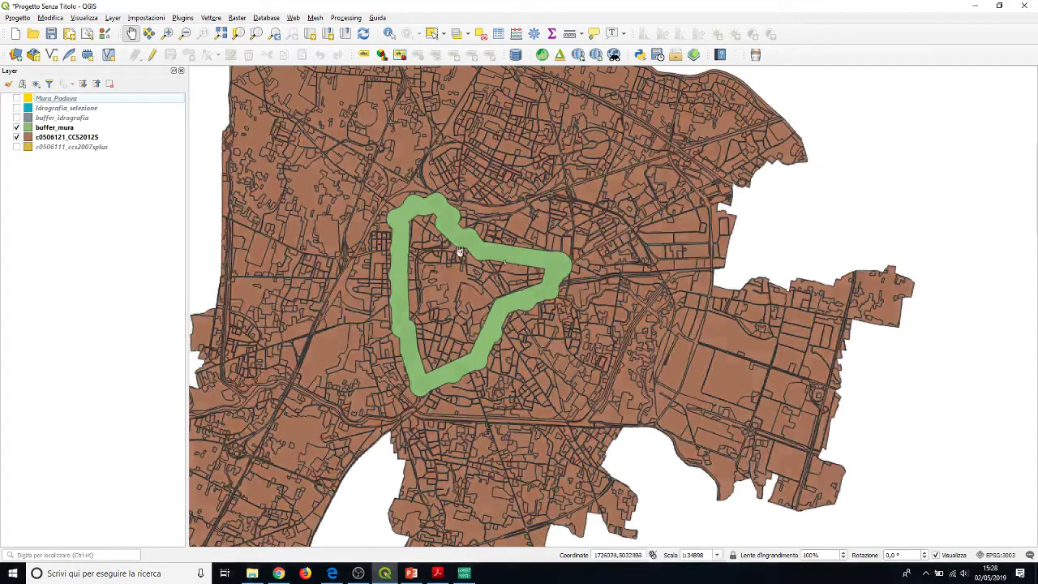
left_click(17, 118)
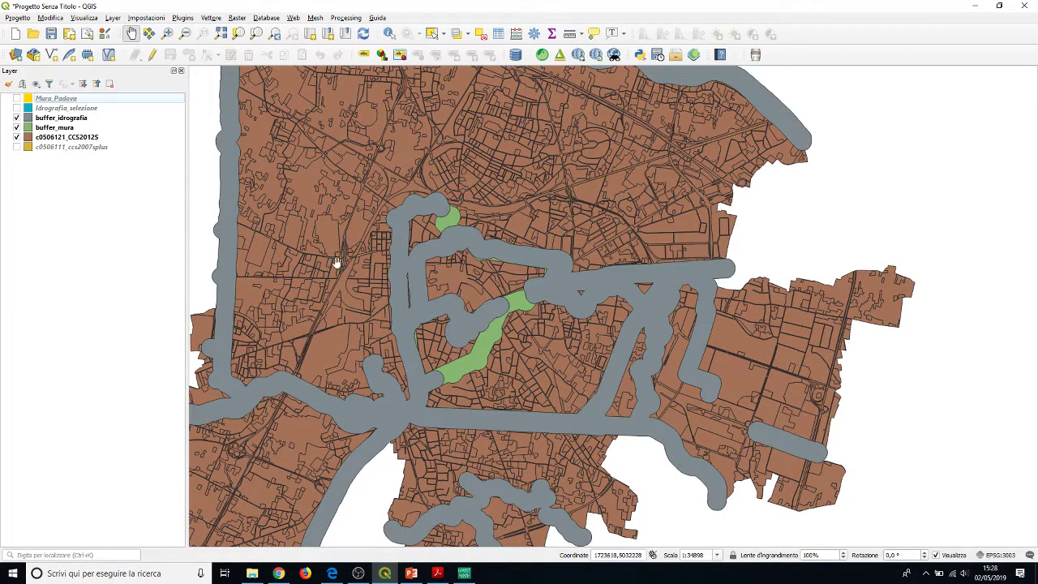
left_click_drag(65, 119, 106, 139)
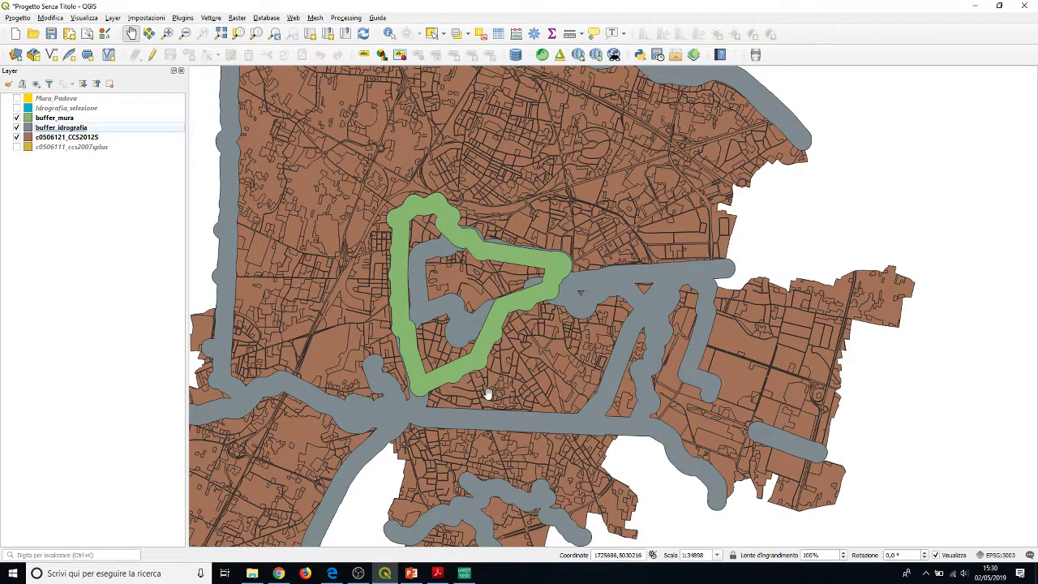
scroll(590, 382, "down", 1)
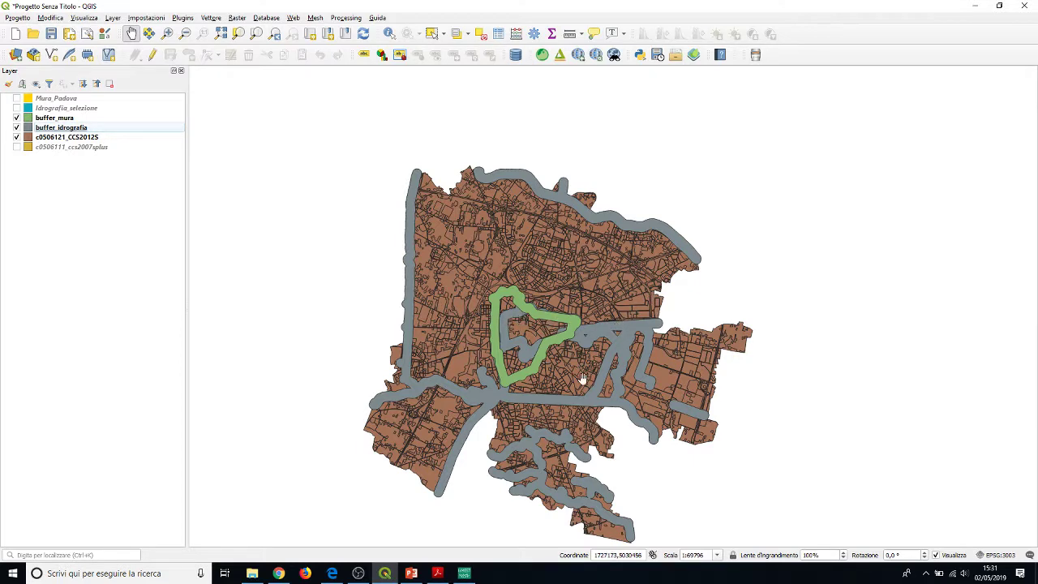
scroll(568, 376, "up", 2)
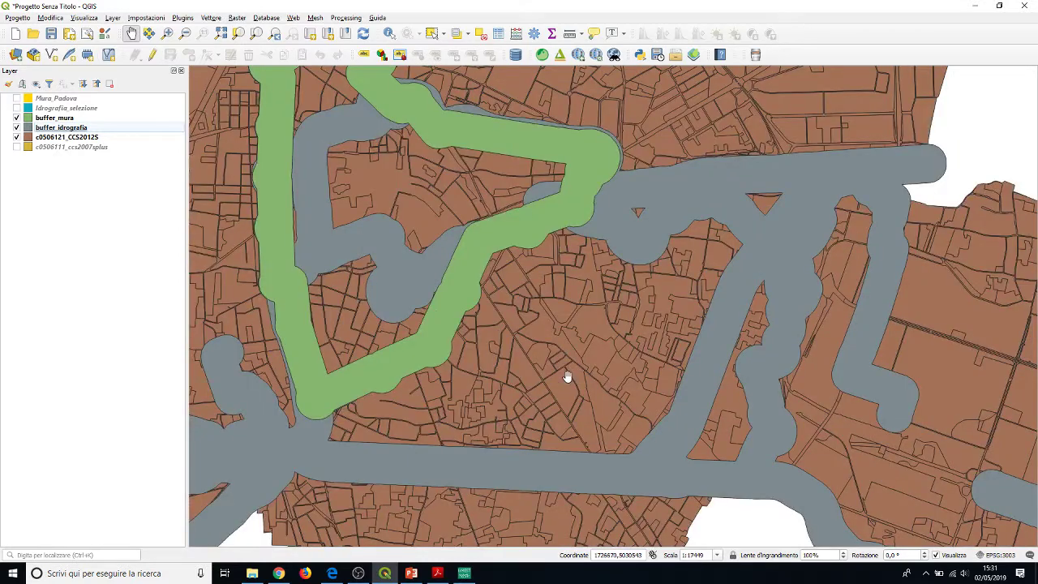
scroll(513, 328, "down", 1)
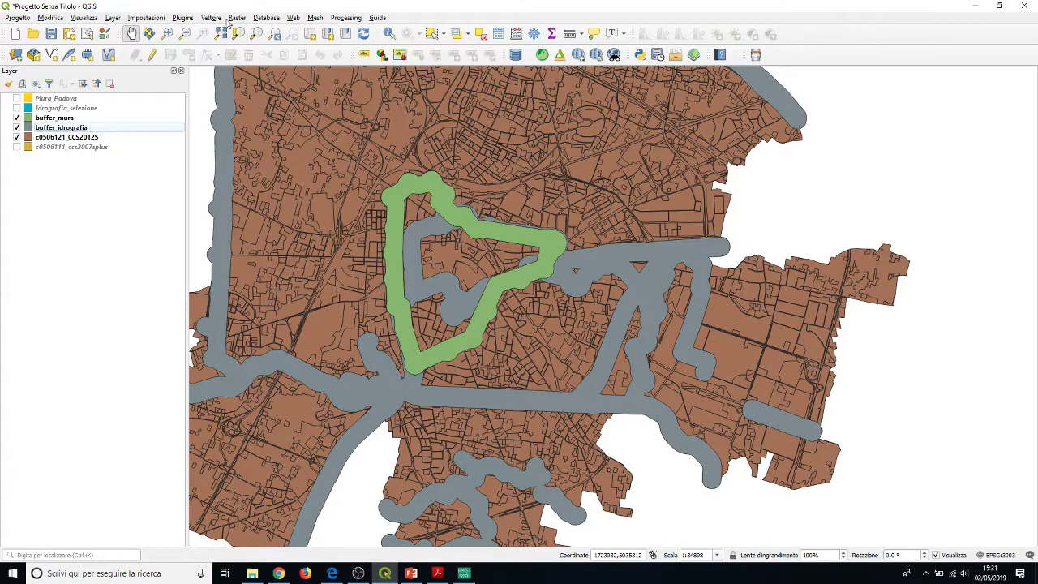
Set up a vector merge of buffer_idrografia and buffer_mura with the project CRS EPSG:3003 - Monte Mario / Italy zone 1 as destination.
left_click(212, 18)
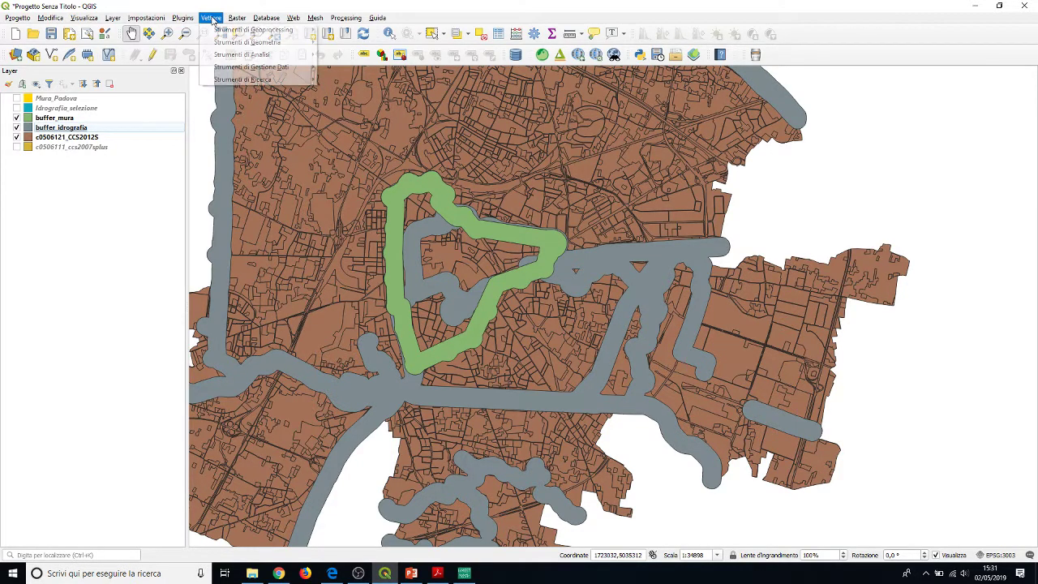
mouse_move(271, 66)
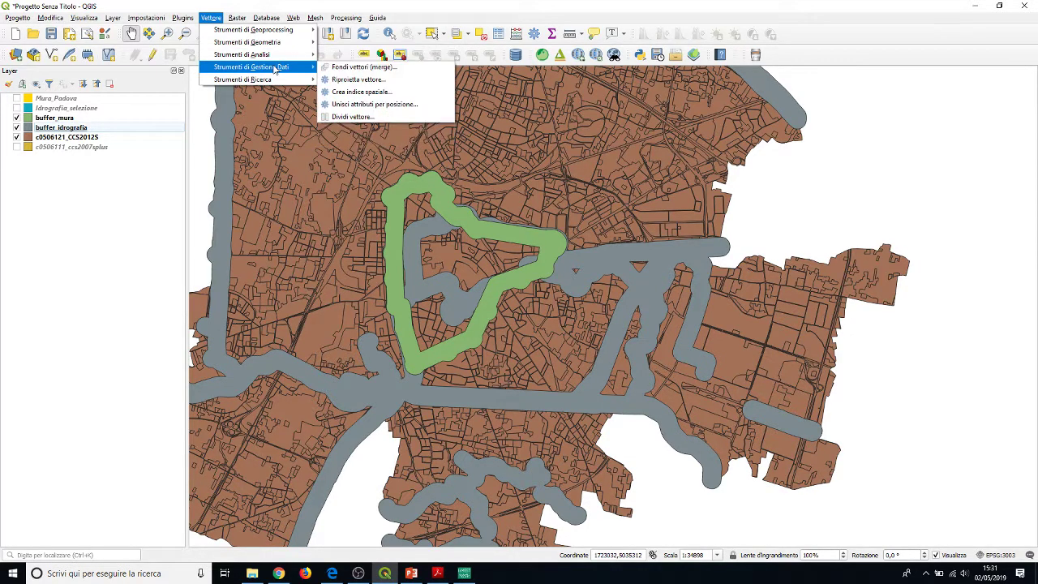
left_click(357, 66)
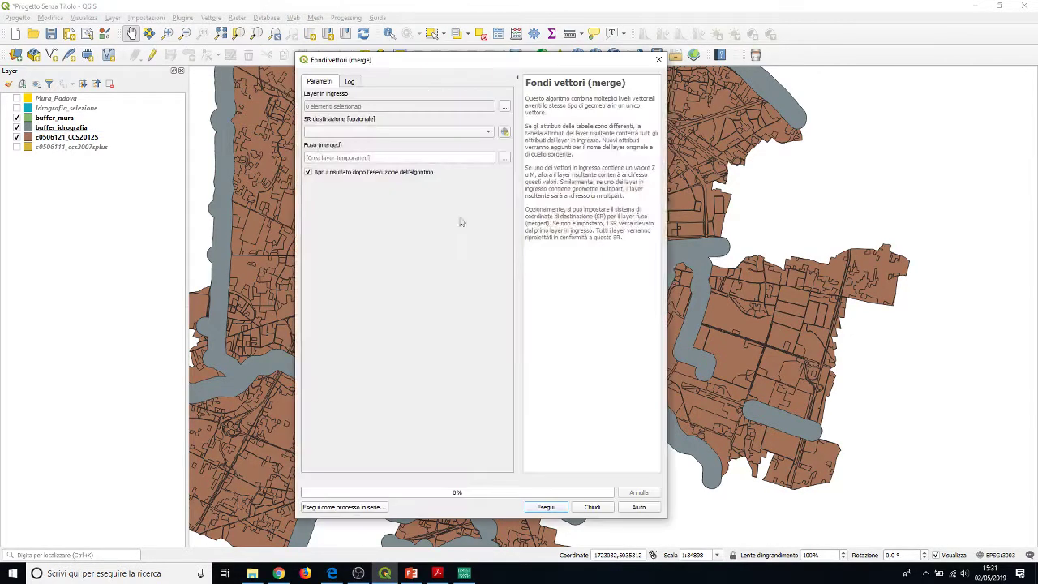
left_click_drag(444, 72, 691, 97)
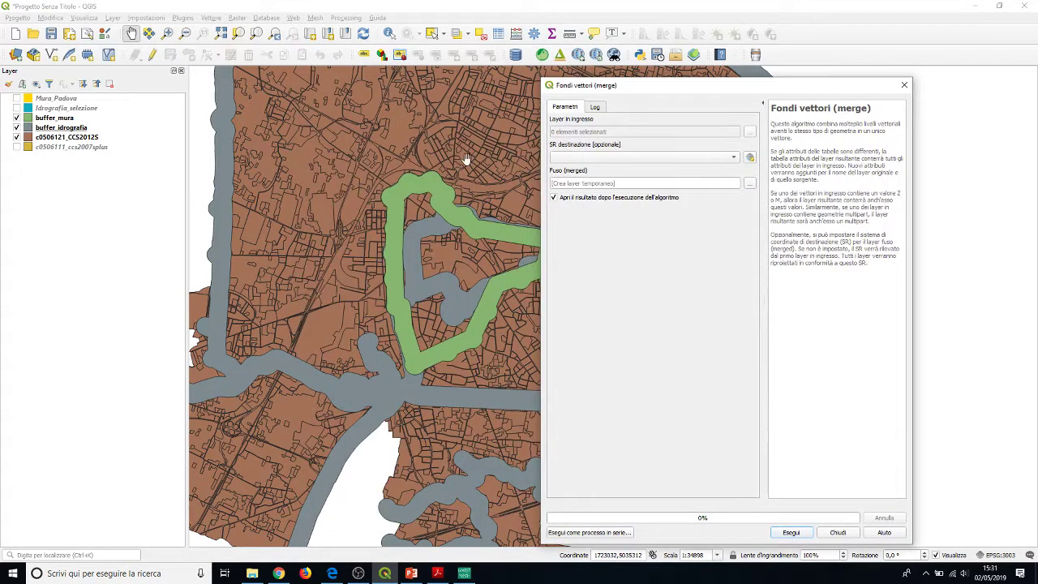
left_click(750, 133)
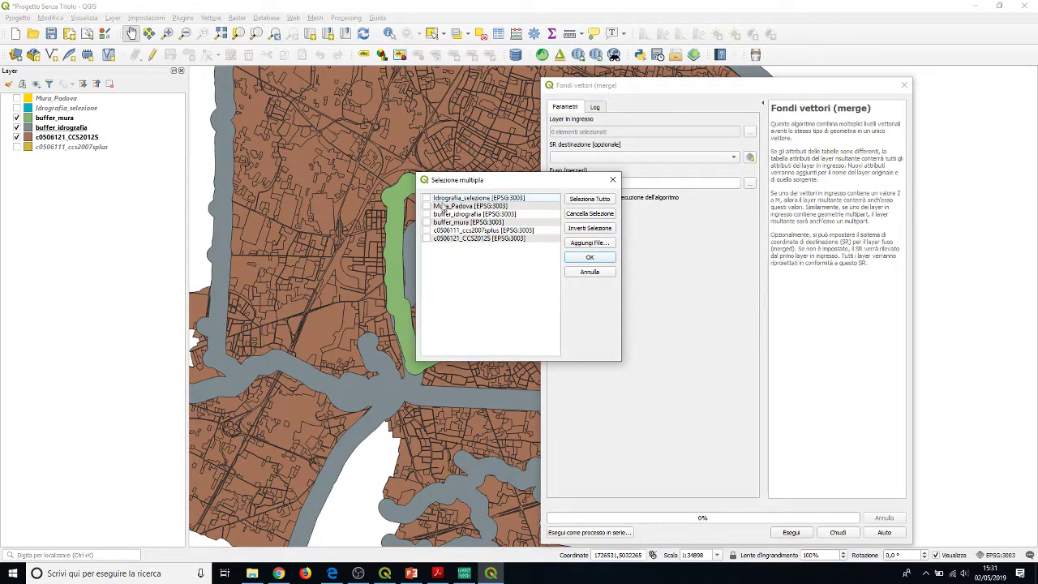
left_click_drag(460, 184, 638, 194)
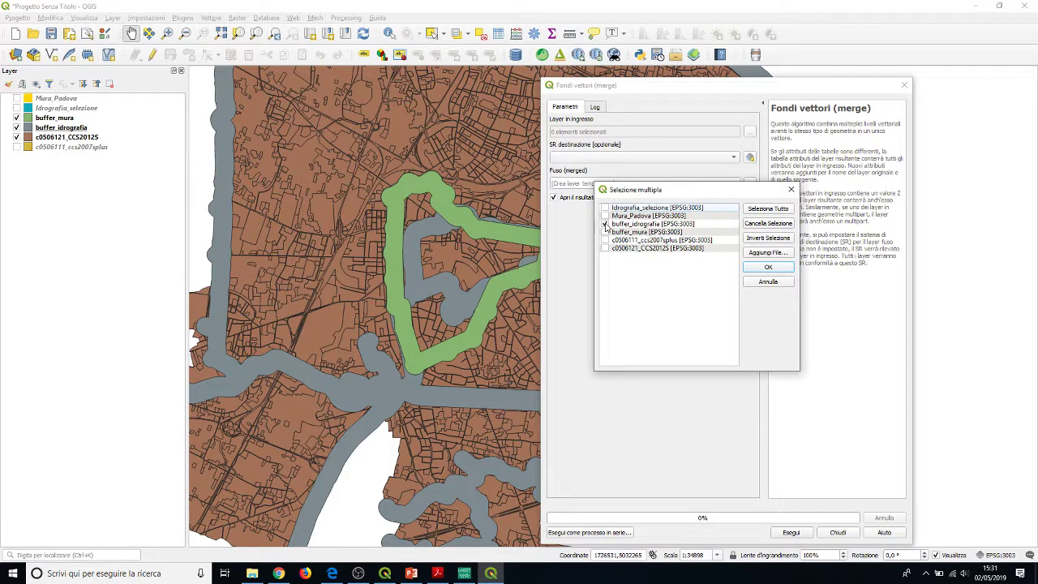
left_click(605, 225)
left_click(765, 267)
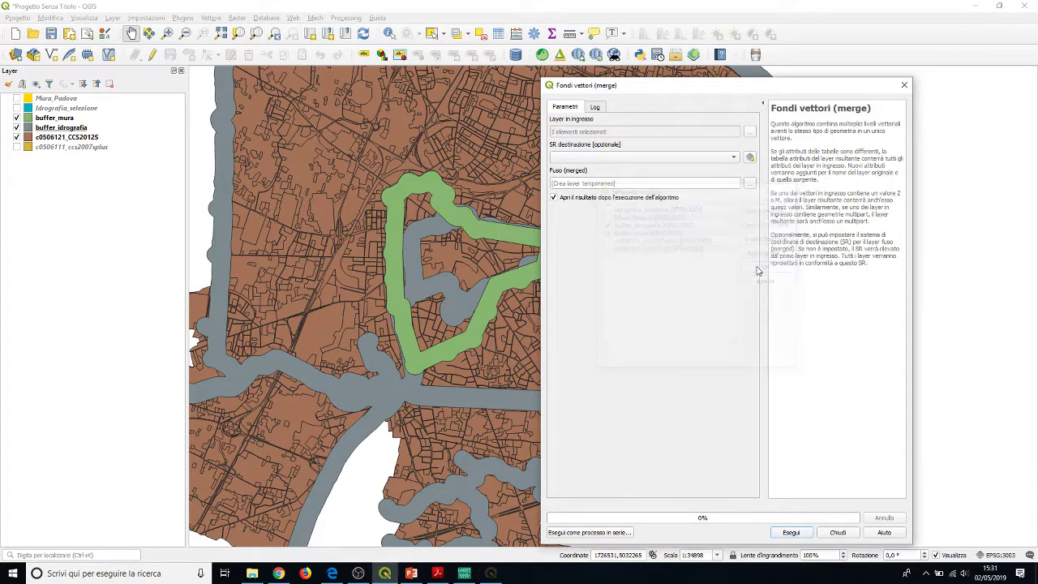
left_click(735, 159)
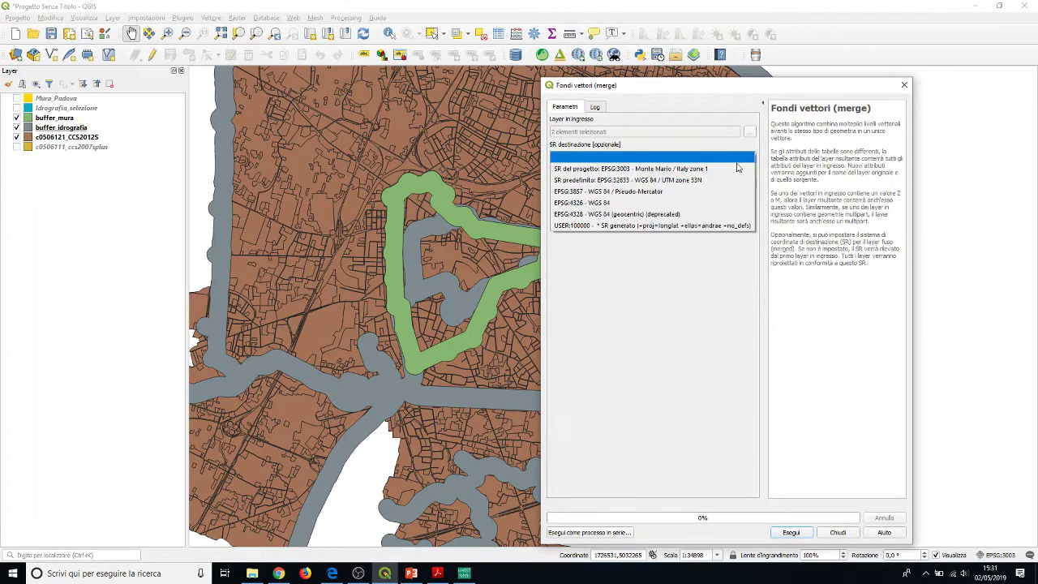
left_click(612, 169)
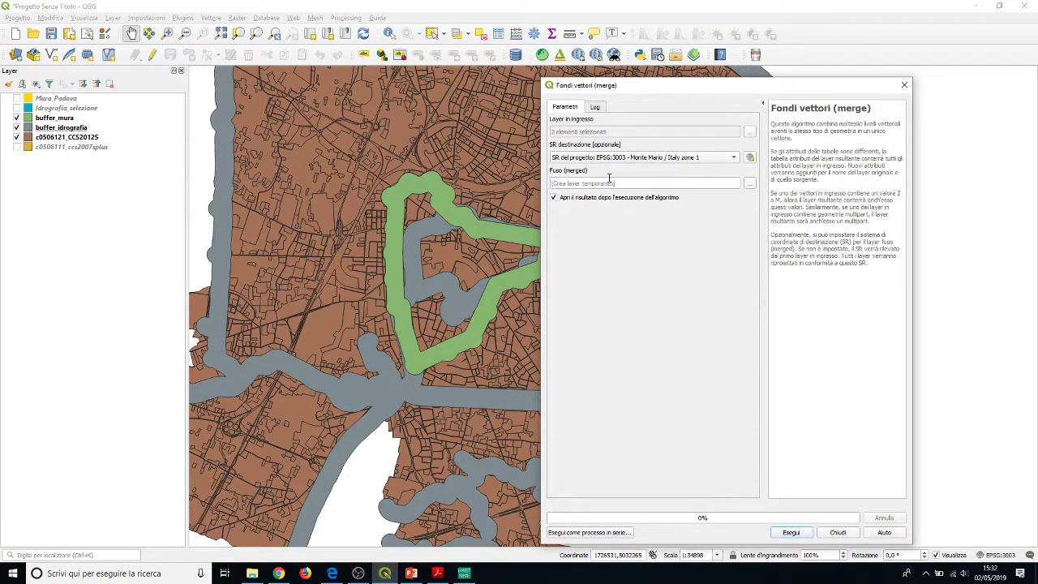
Choose to save the merged output to a file and browse to the Materiali_02.05 folder on the Desktop.
left_click(751, 183)
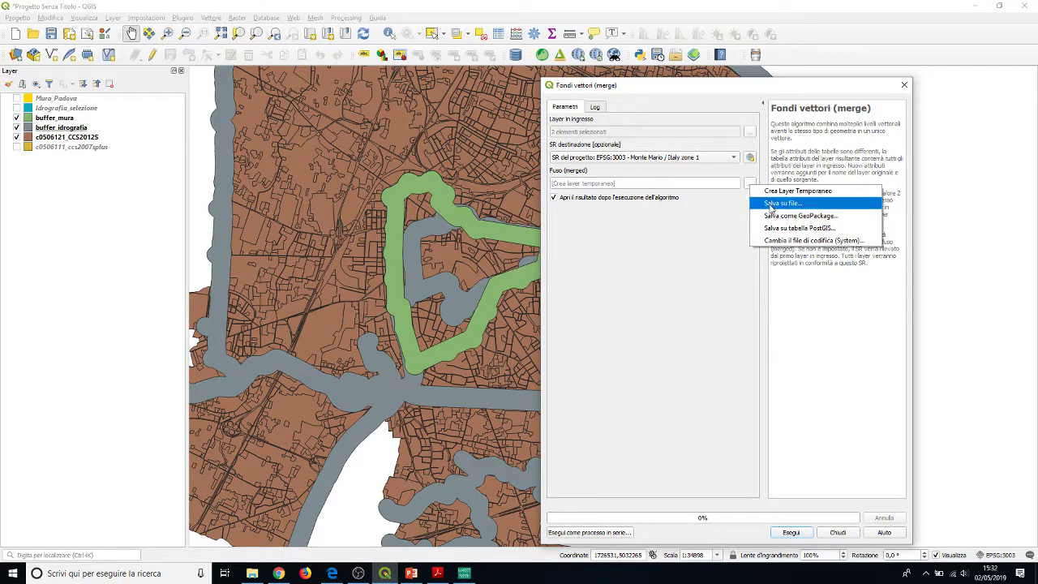
left_click(771, 208)
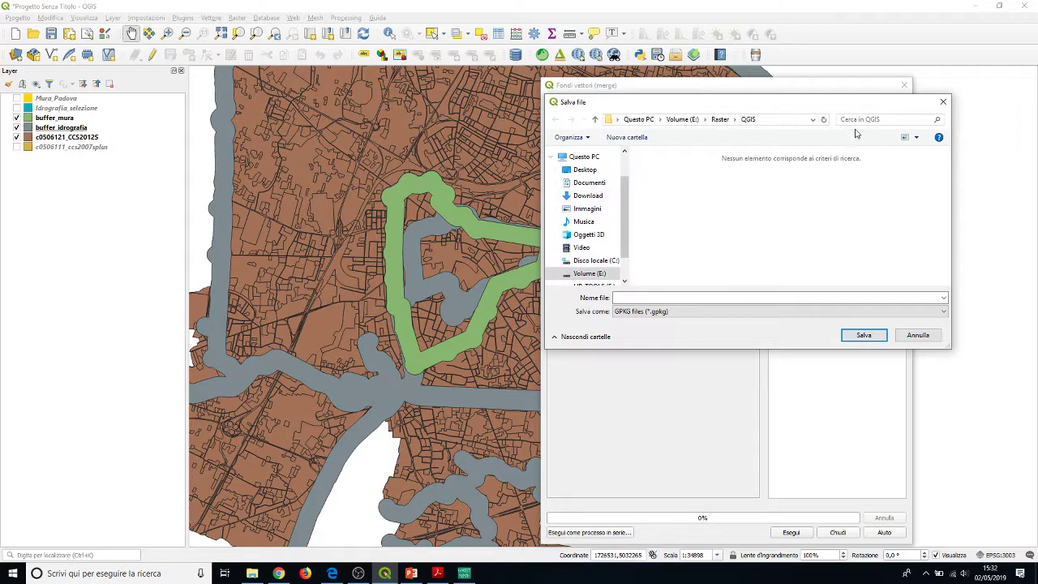
scroll(597, 207, "up", 1)
left_click(585, 209)
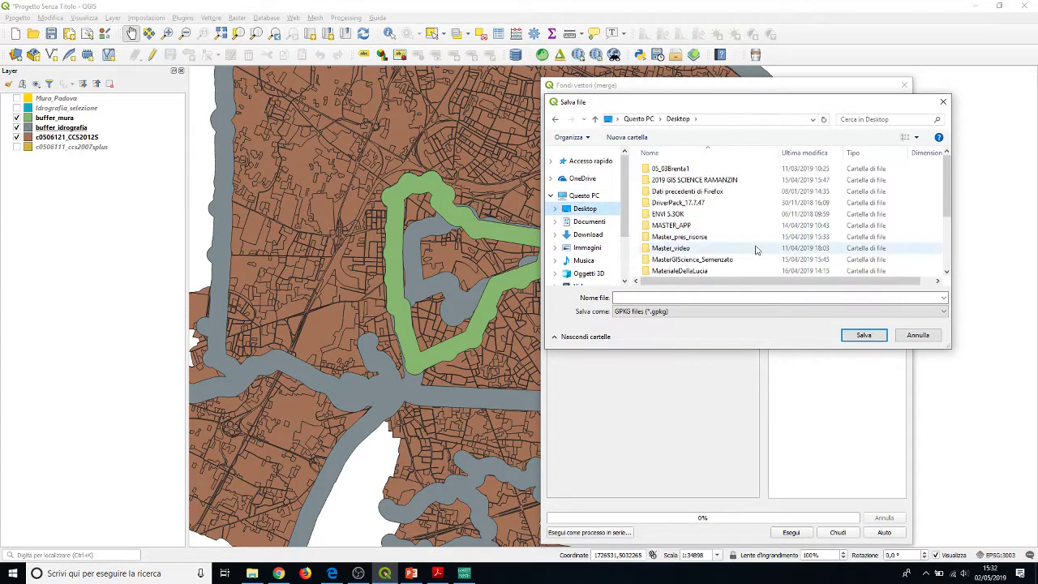
scroll(779, 243, "down", 3)
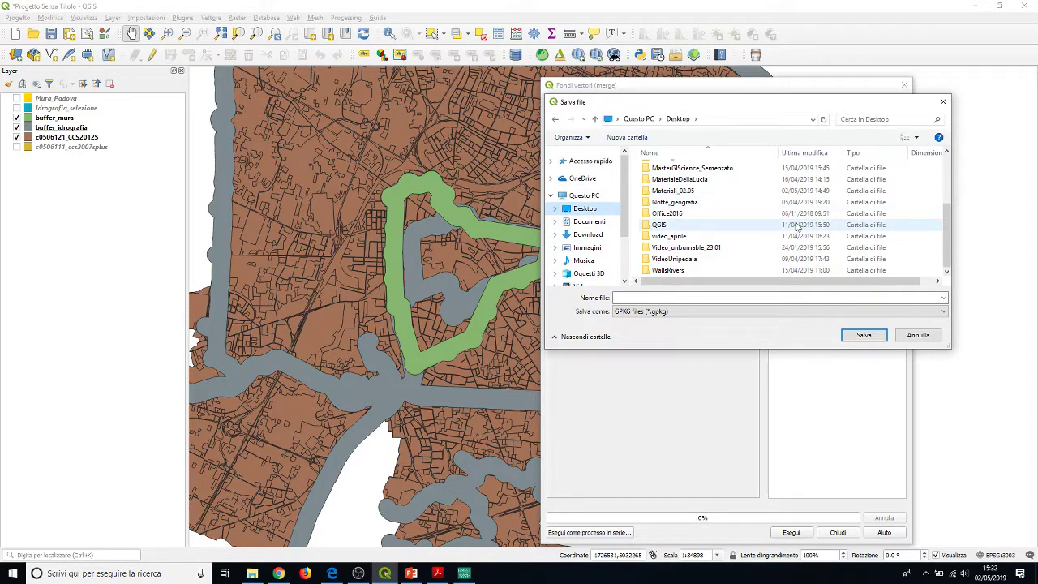
scroll(783, 235, "up", 3)
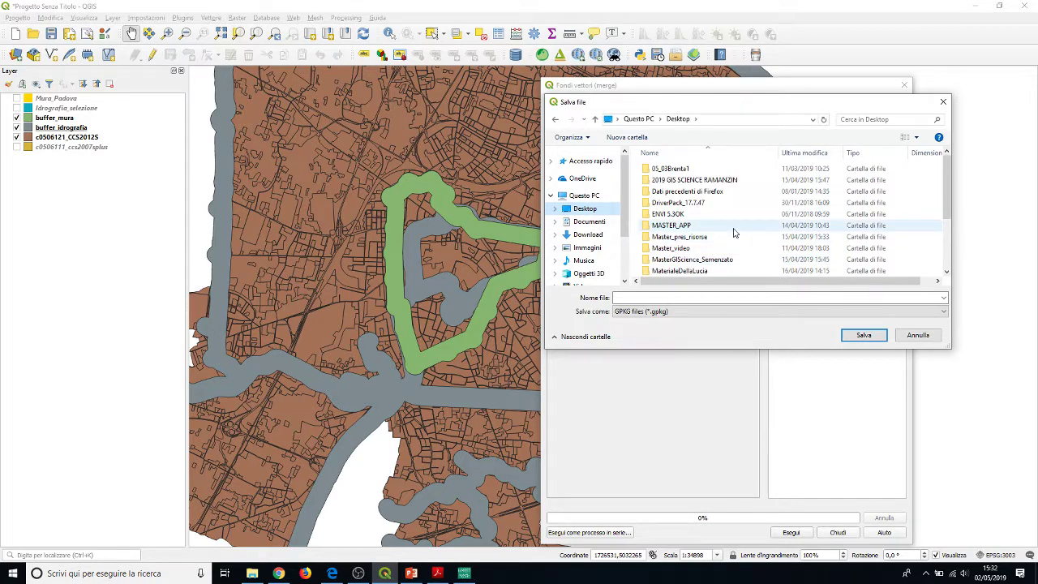
scroll(735, 232, "down", 3)
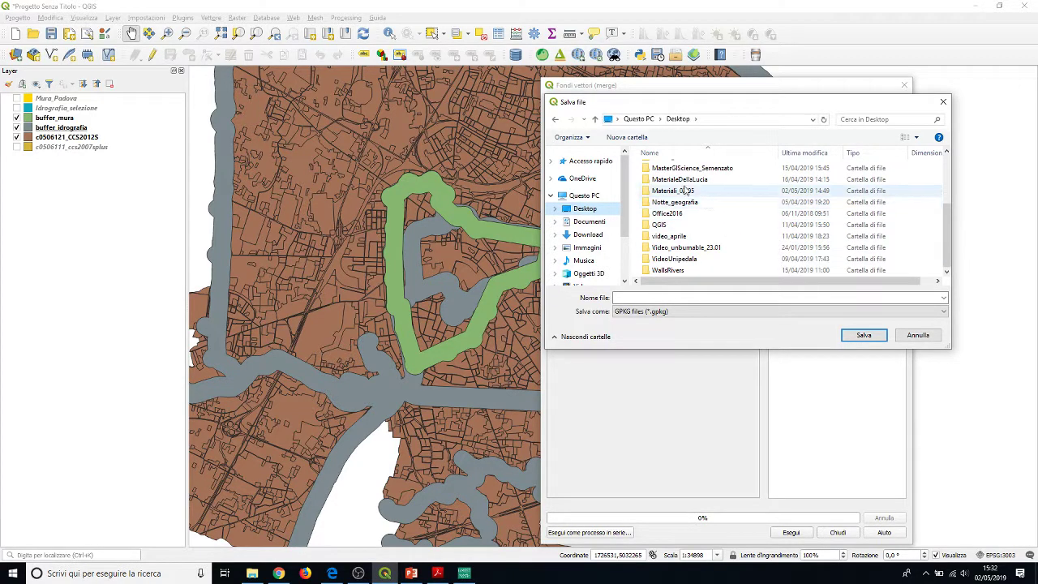
double_click(686, 190)
Create a new folder named Processi inside Materiali_02.05.
right_click(710, 231)
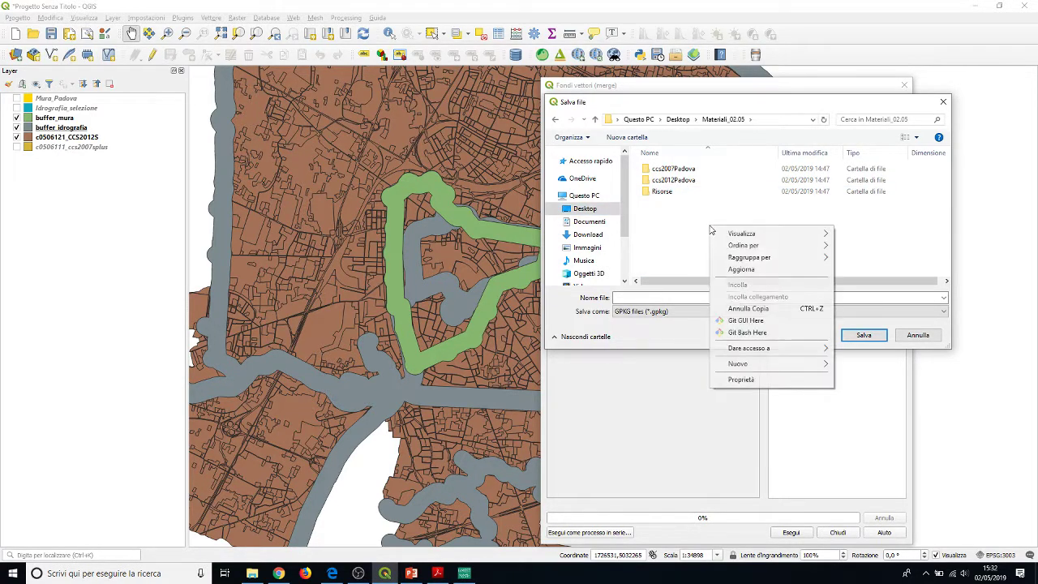
mouse_move(828, 367)
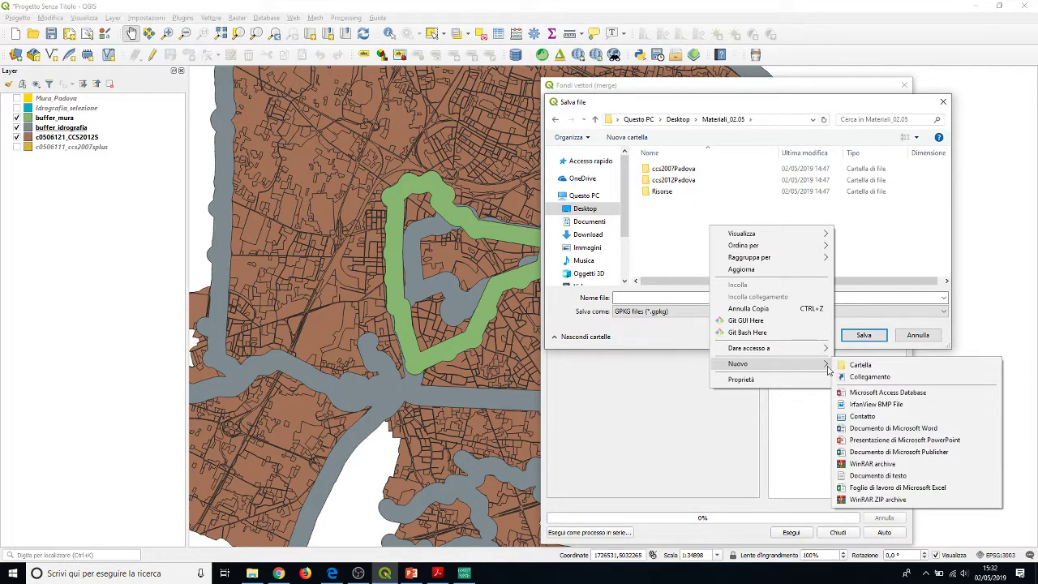
left_click(849, 366)
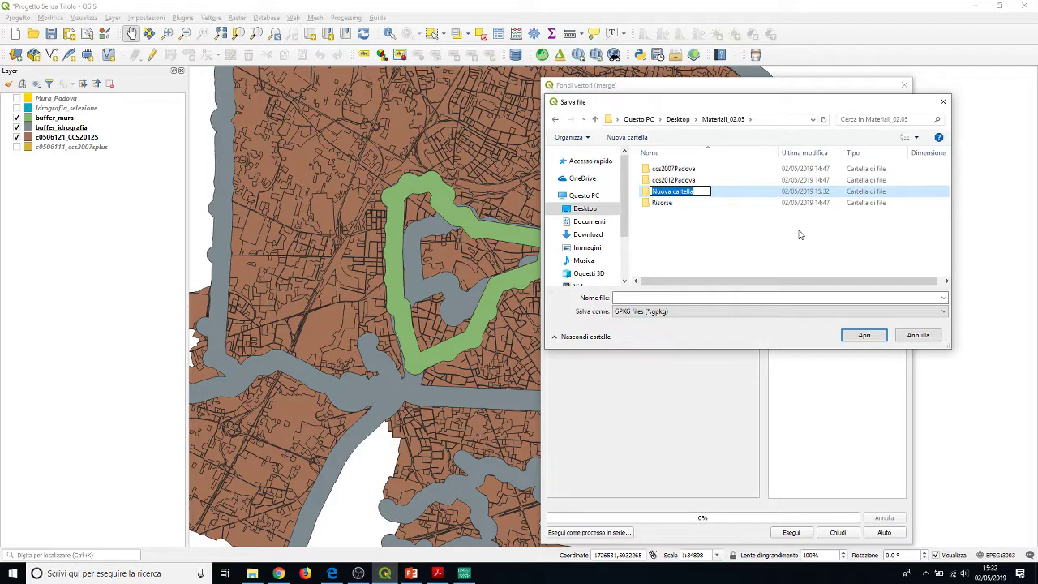
type("progi")
key("BackSpace")
key("BackSpace")
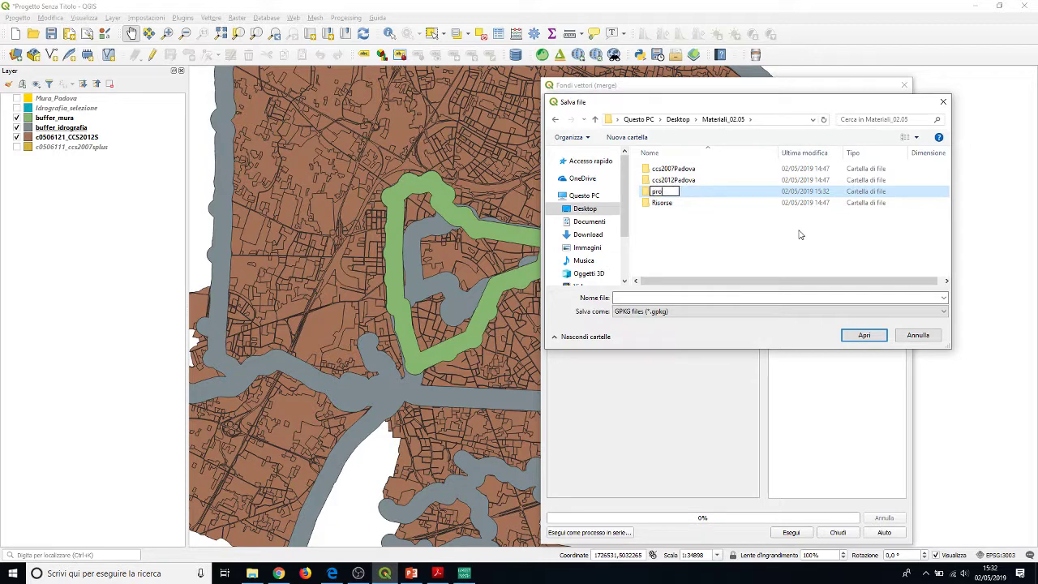
type("ocessi")
left_click(685, 238)
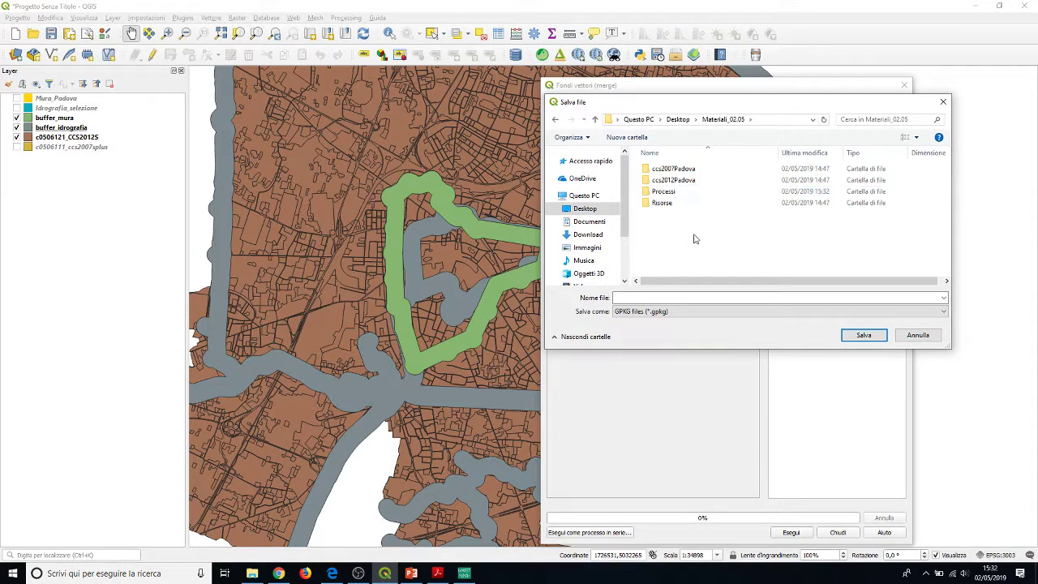
Set the merge output to the shapefile Buffer_idrografia_mura.shp in the Processi folder and run the merge.
double_click(678, 193)
left_click(712, 297)
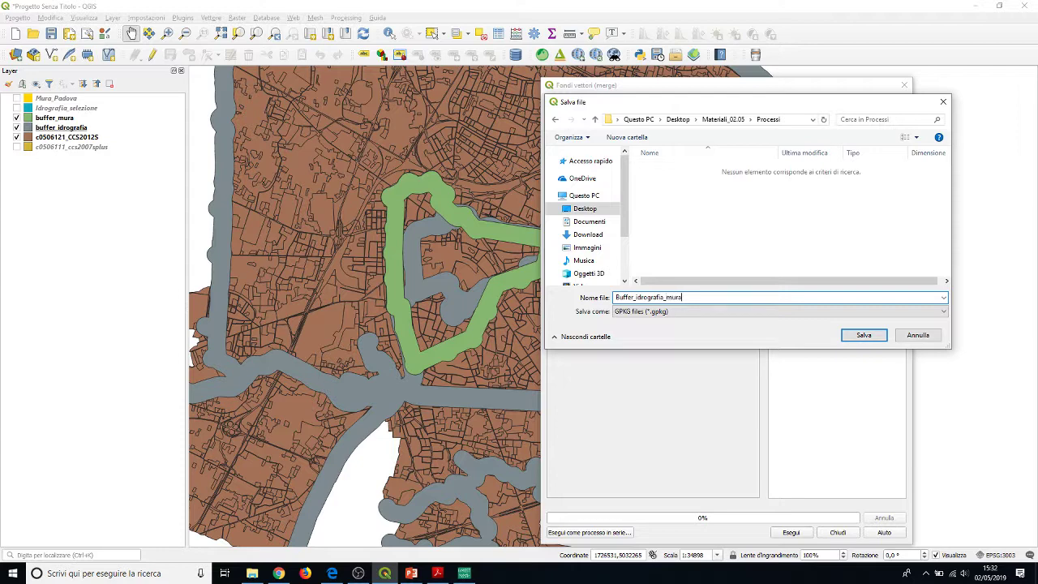
left_click(744, 313)
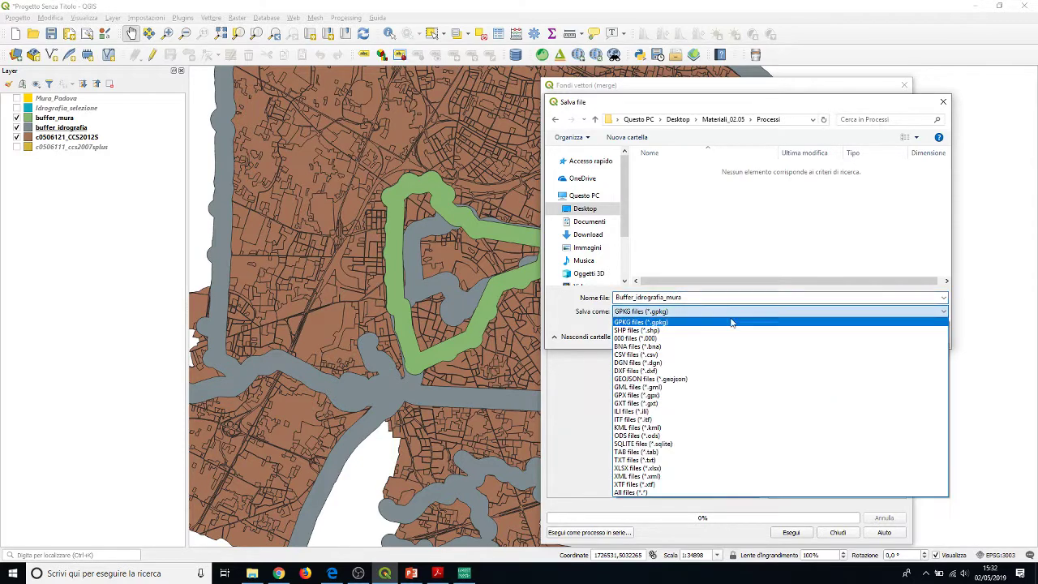
left_click(635, 331)
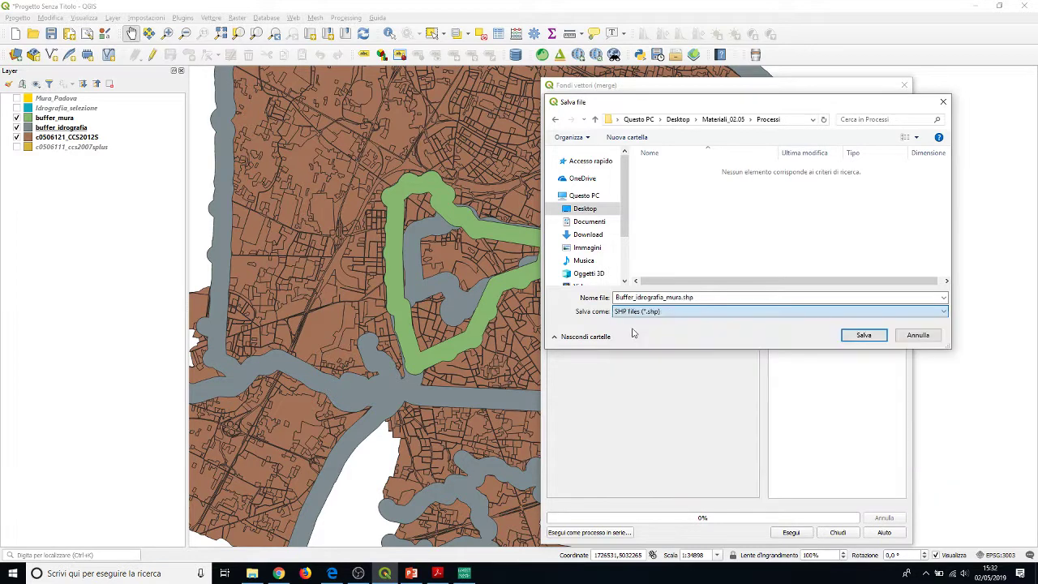
left_click(864, 336)
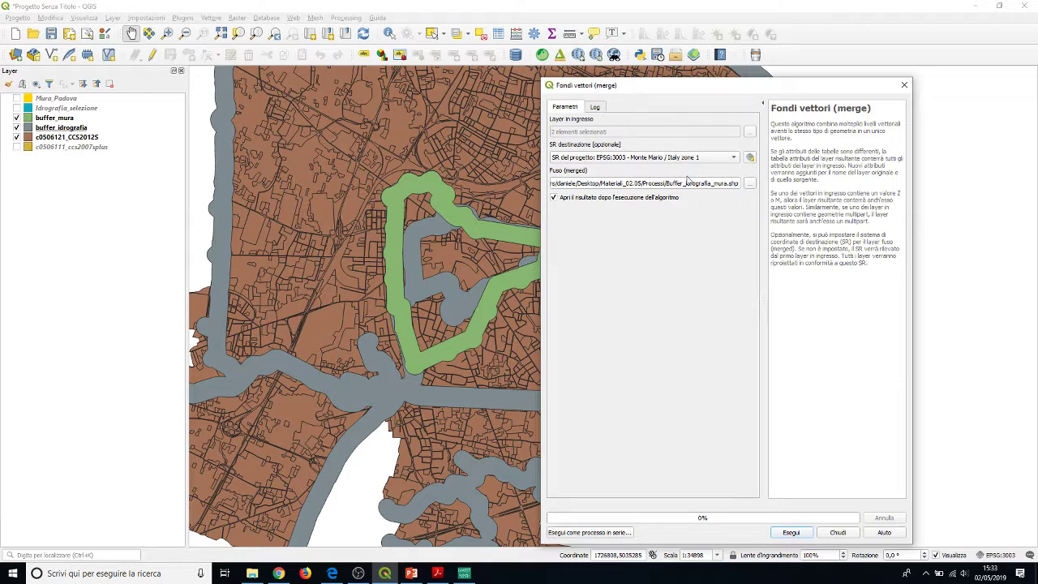
left_click(798, 535)
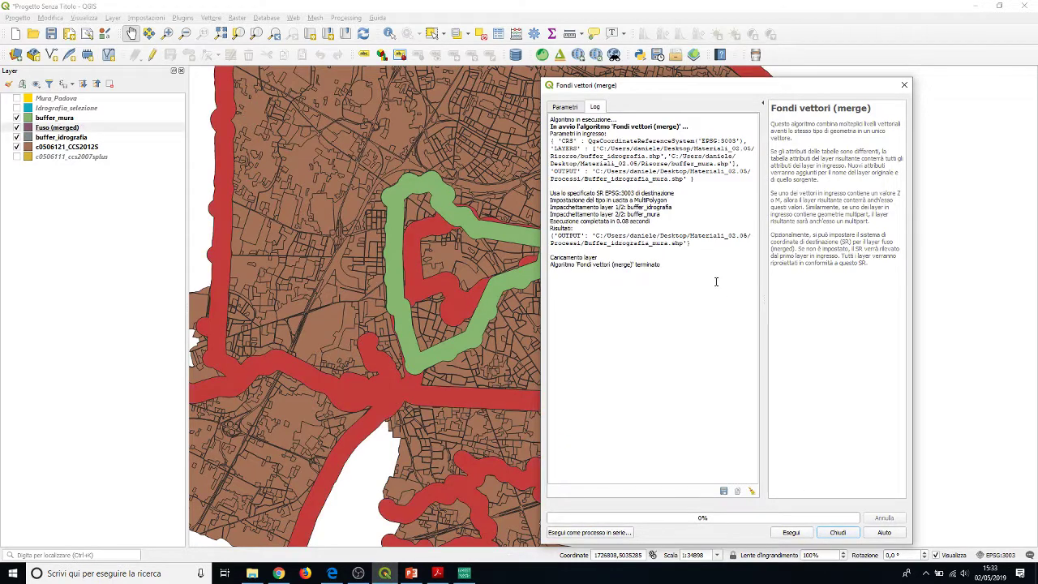
left_click(904, 85)
Move the merged layer above buffer_mura and hide the separate buffer_mura and buffer_idrografia layers.
left_click_drag(48, 129, 54, 119)
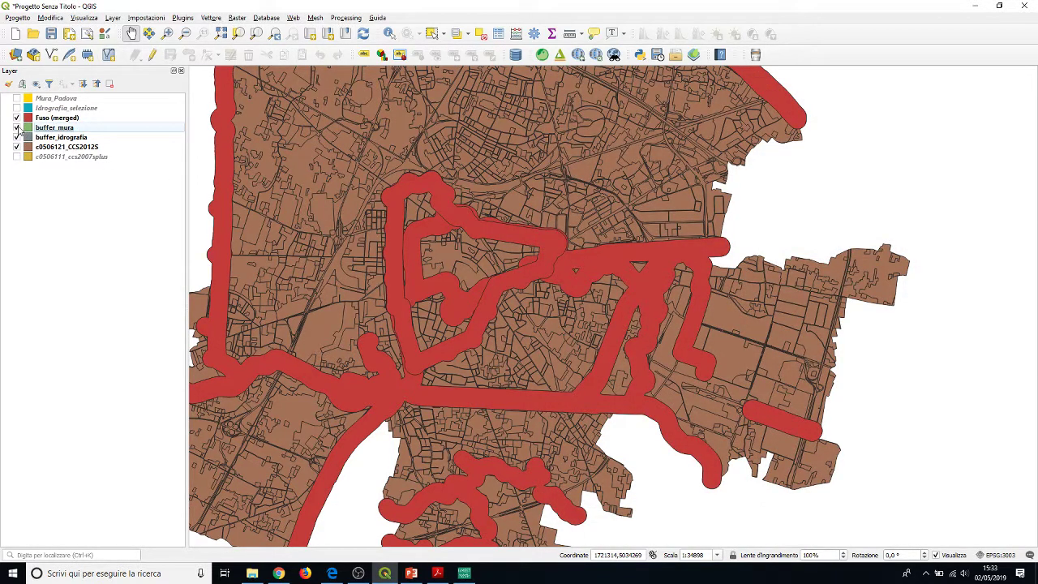
left_click(16, 128)
left_click(16, 138)
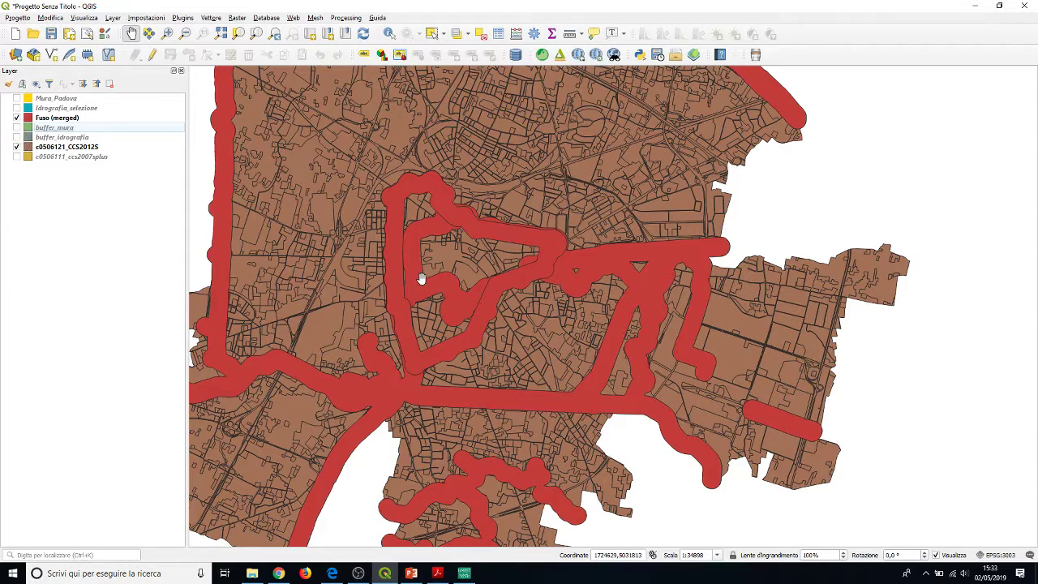
scroll(421, 280, "down", 1)
scroll(455, 275, "up", 1)
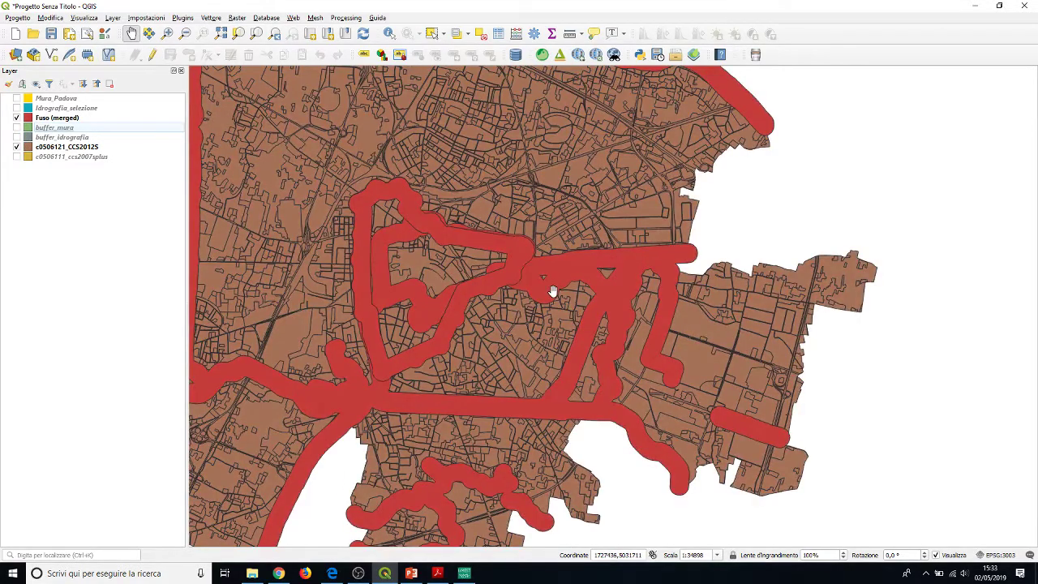
Identify the waterway buffer and the wall buffer features in the Fuso (merged) layer to check their attributes and source layers.
scroll(551, 291, "down", 1)
scroll(533, 289, "up", 1)
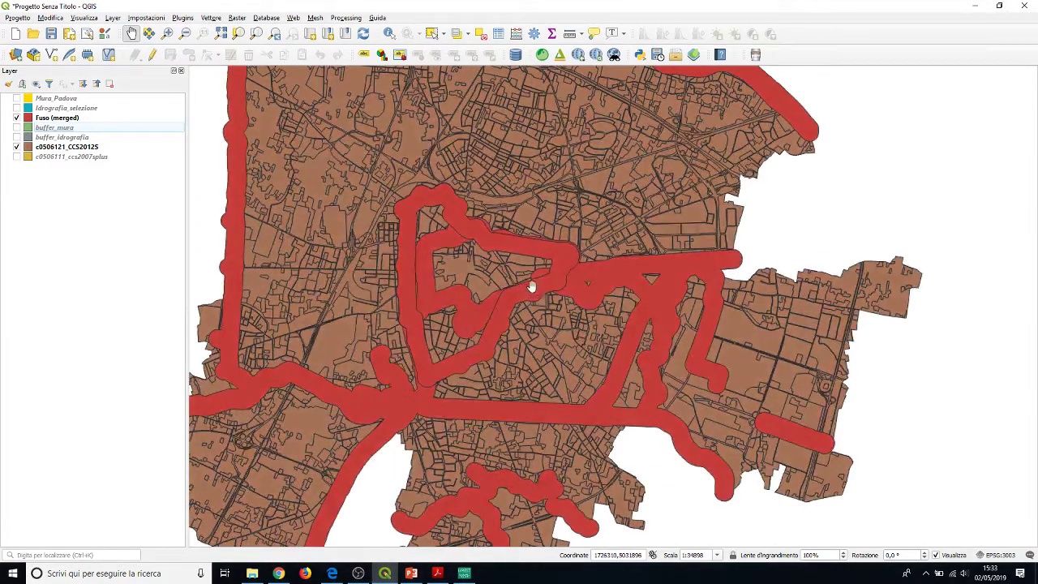
scroll(532, 285, "up", 1)
scroll(587, 285, "up", 1)
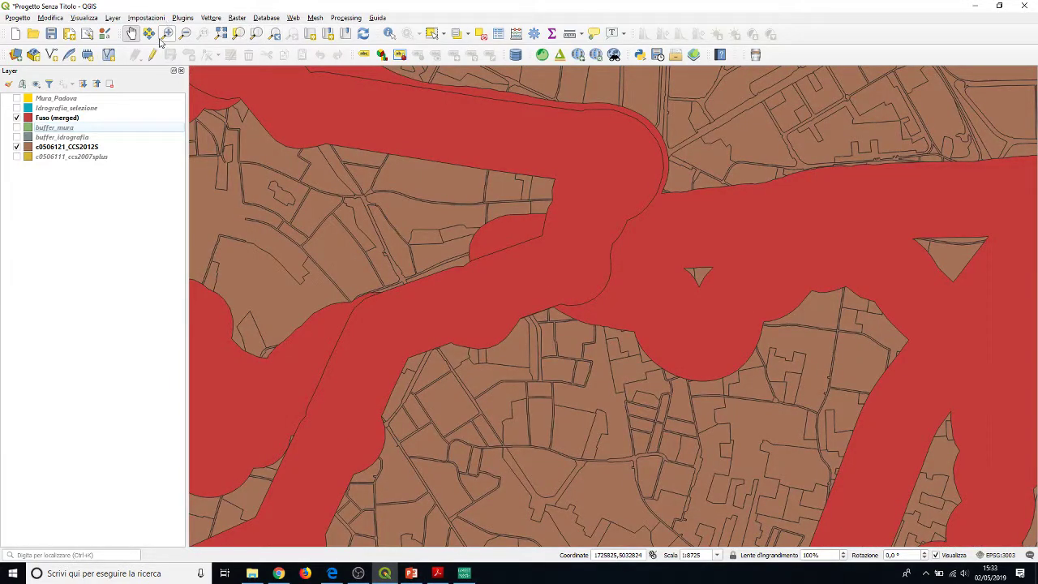
left_click(389, 33)
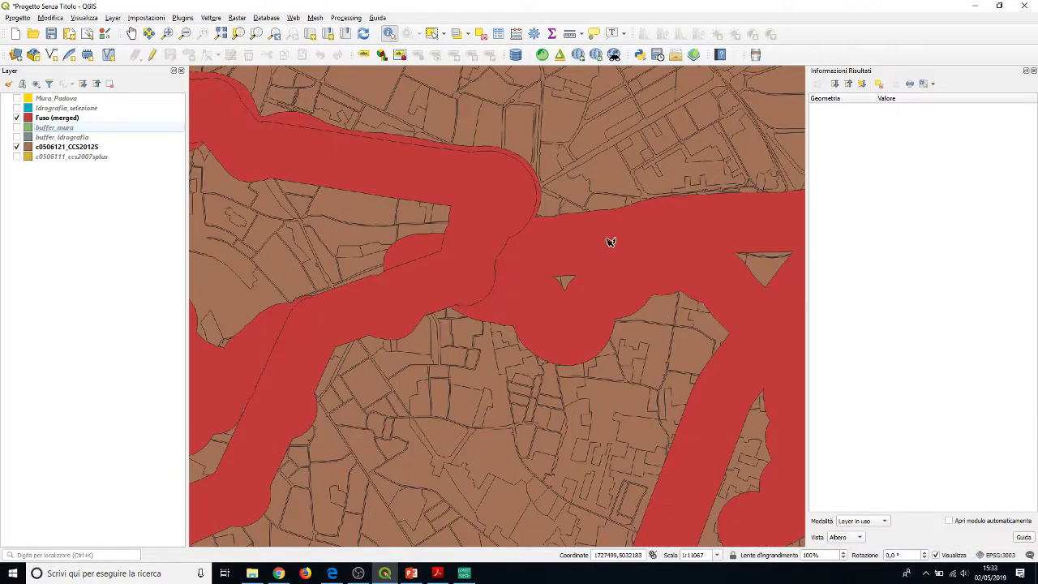
scroll(608, 243, "down", 1)
left_click(76, 111)
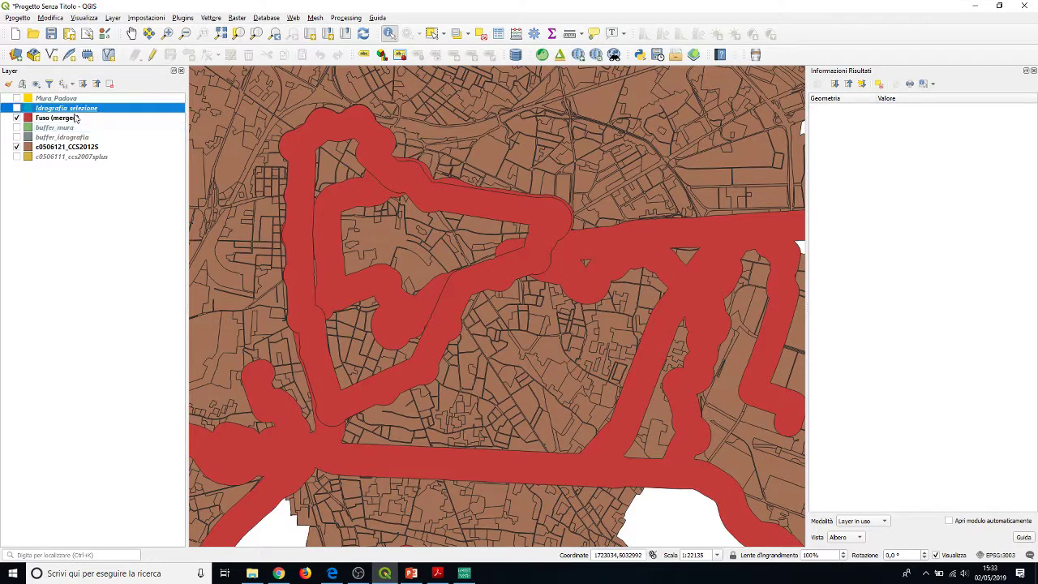
left_click(76, 117)
left_click(573, 259)
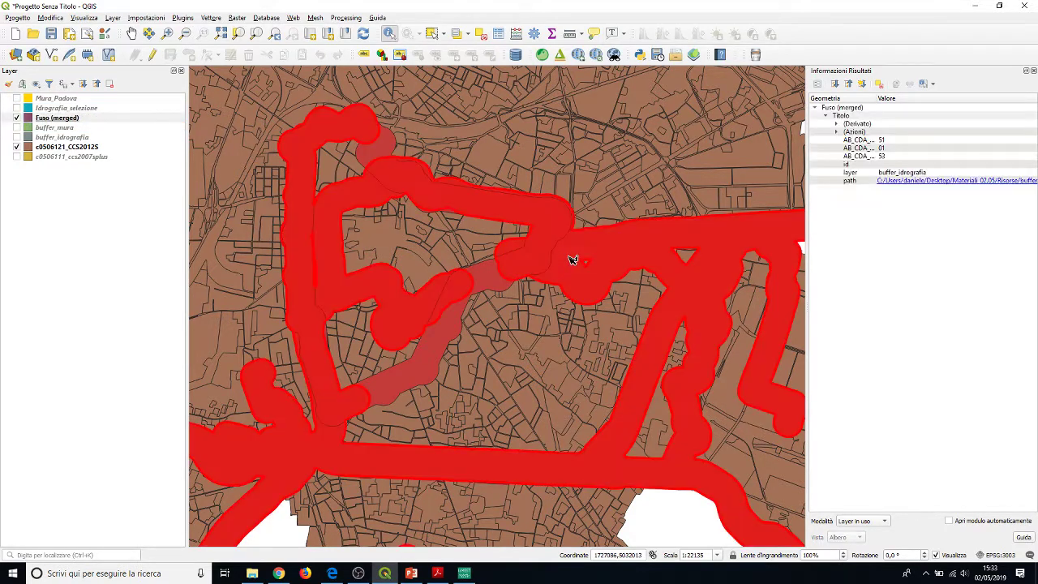
left_click(493, 281)
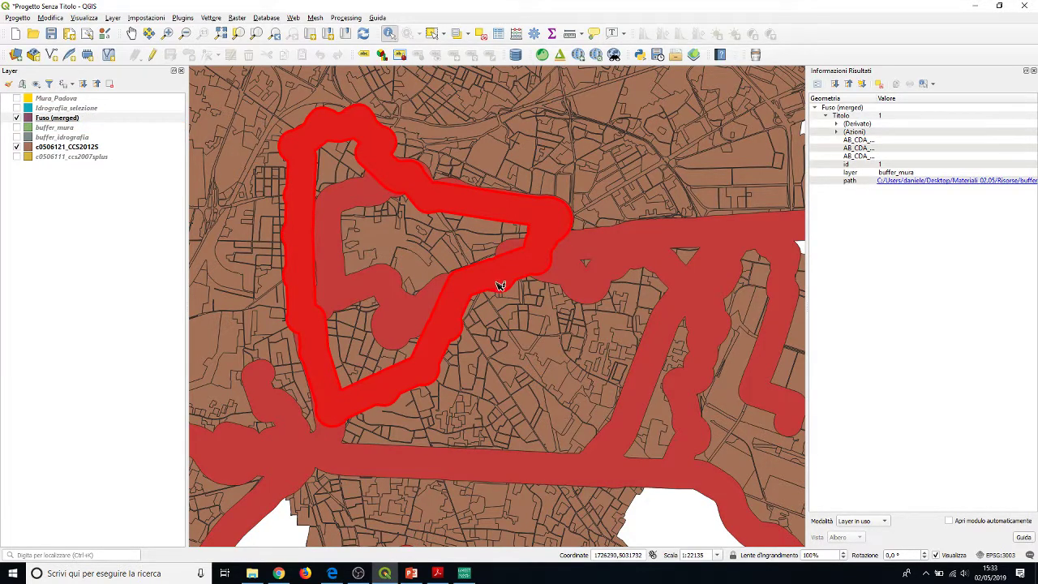
Query the merged layer where the two buffers overlap and on each buffer alone, and close the identify results.
left_click(70, 120)
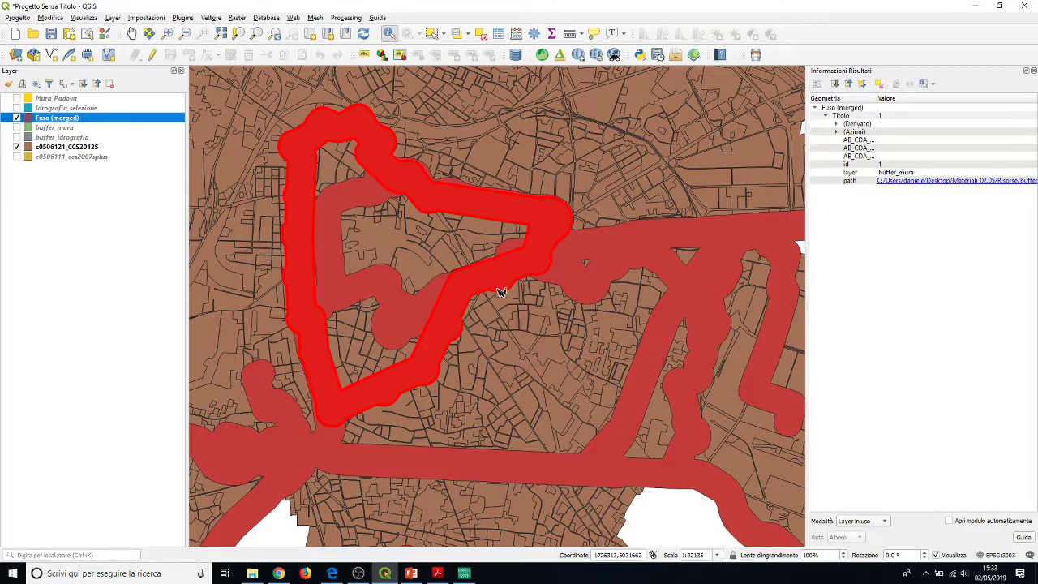
left_click(459, 299)
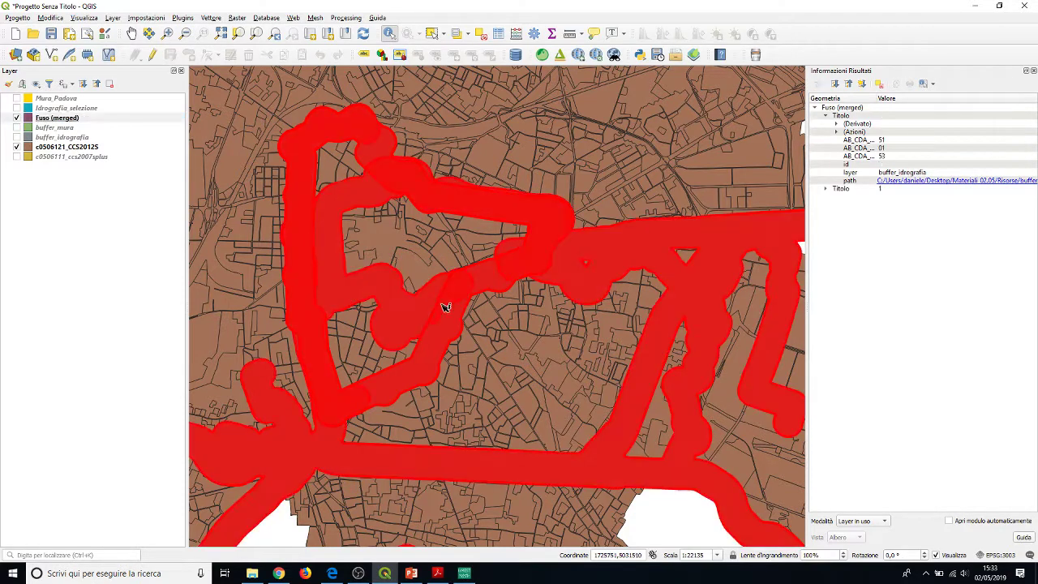
left_click(485, 289)
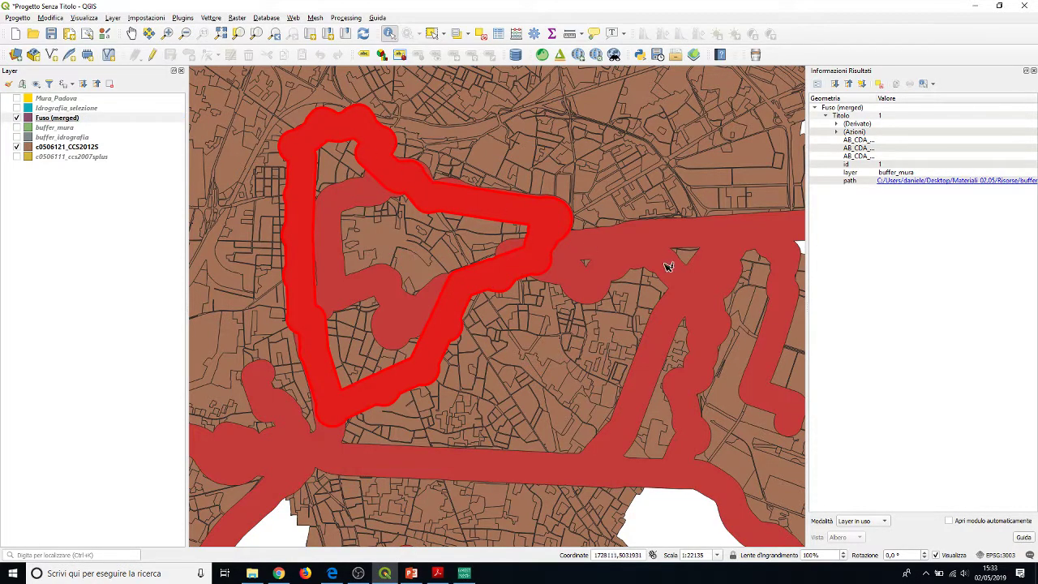
left_click(643, 245)
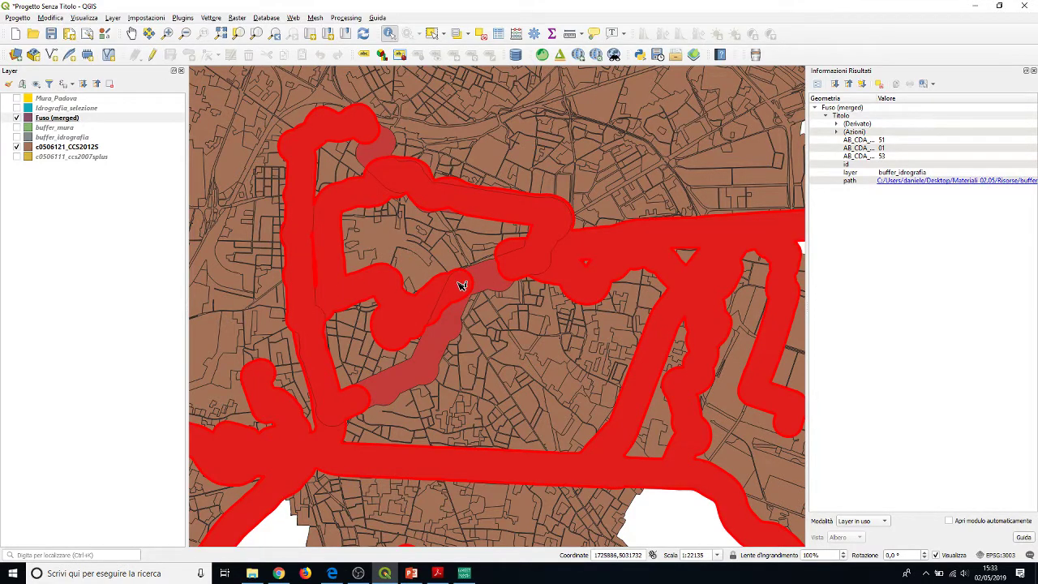
scroll(459, 285, "down", 1)
left_click(1033, 71)
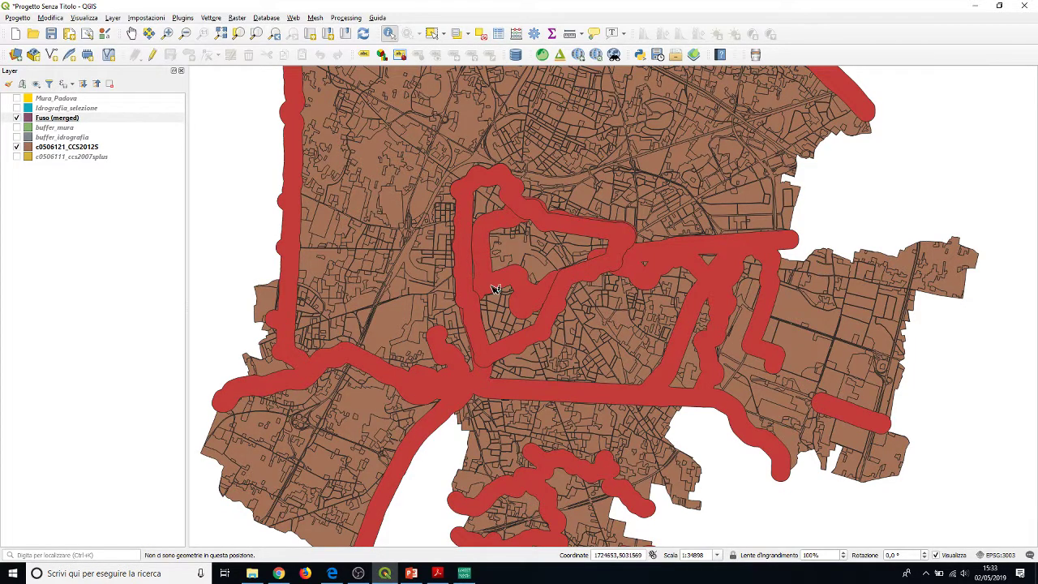
scroll(492, 384, "down", 1)
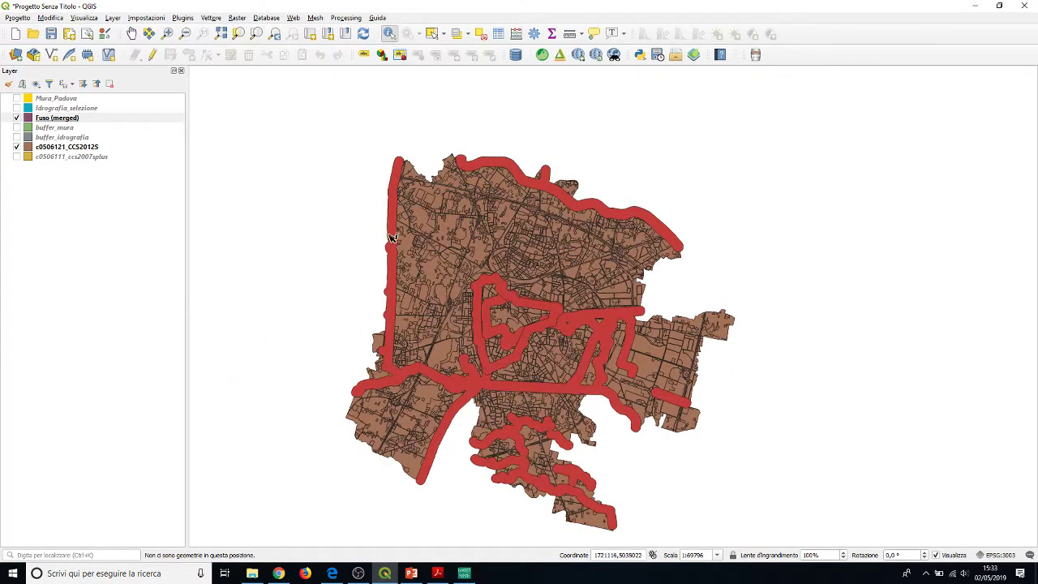
Switch to File Explorer, review the files in the Risorse folder, and return to QGIS.
left_click(210, 19)
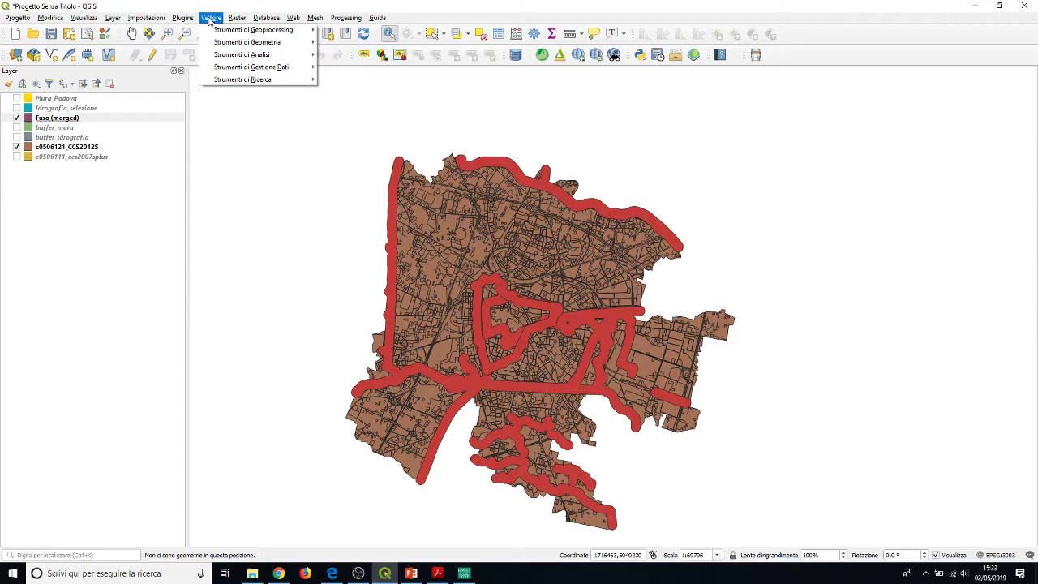
left_click(210, 18)
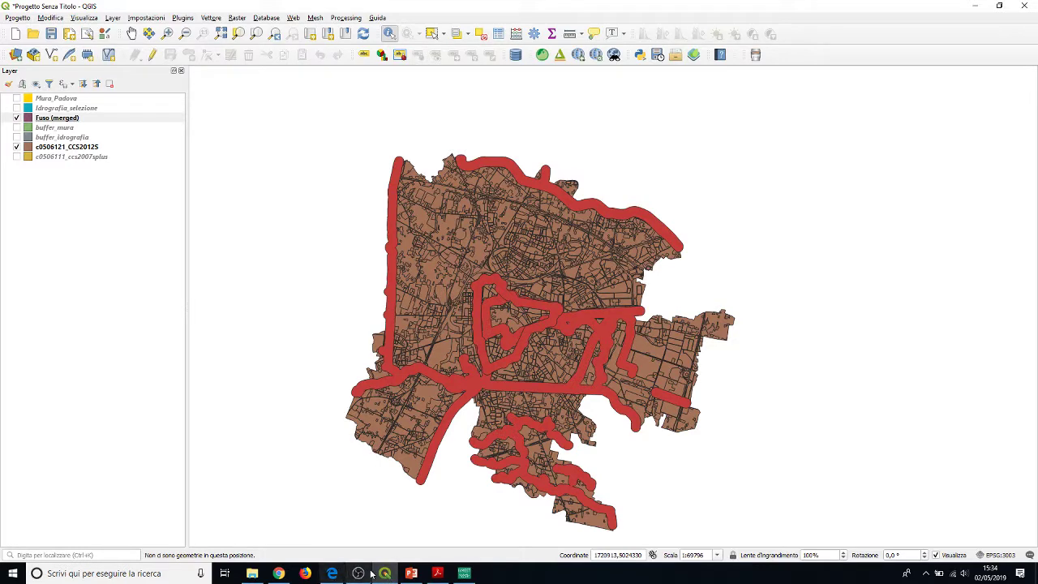
left_click(254, 574)
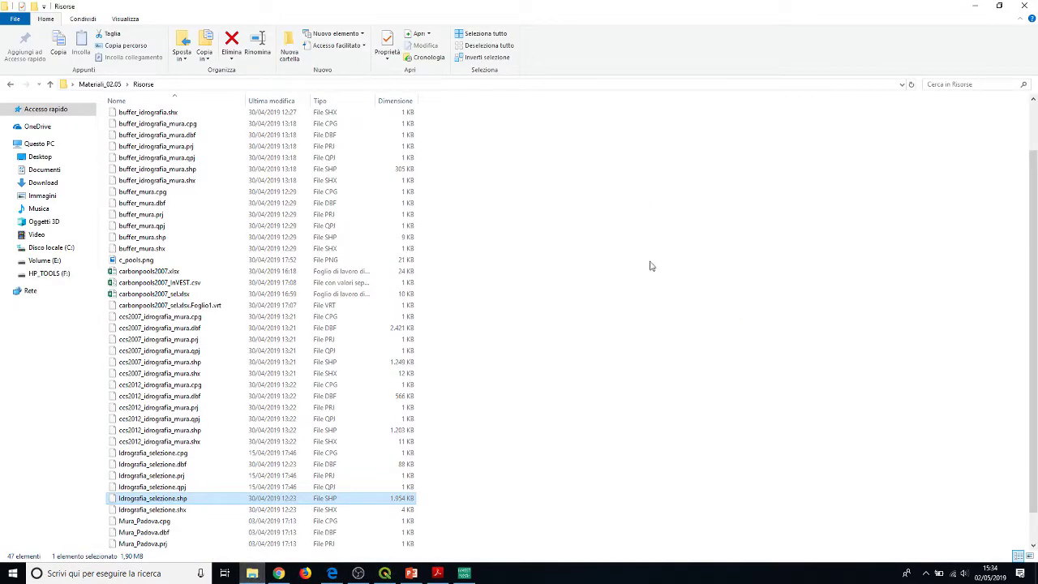
scroll(592, 270, "up", 2)
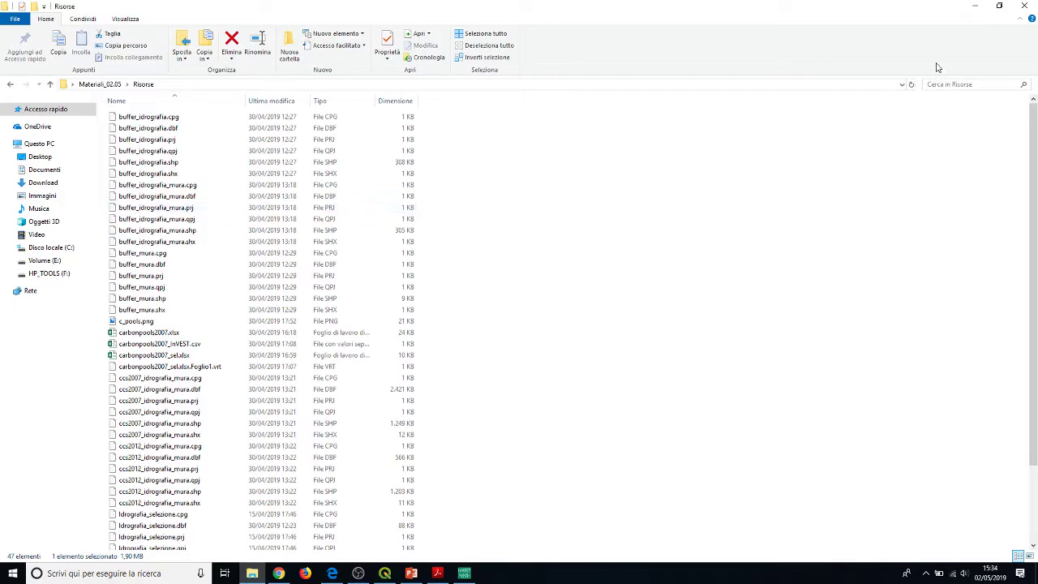
left_click(974, 6)
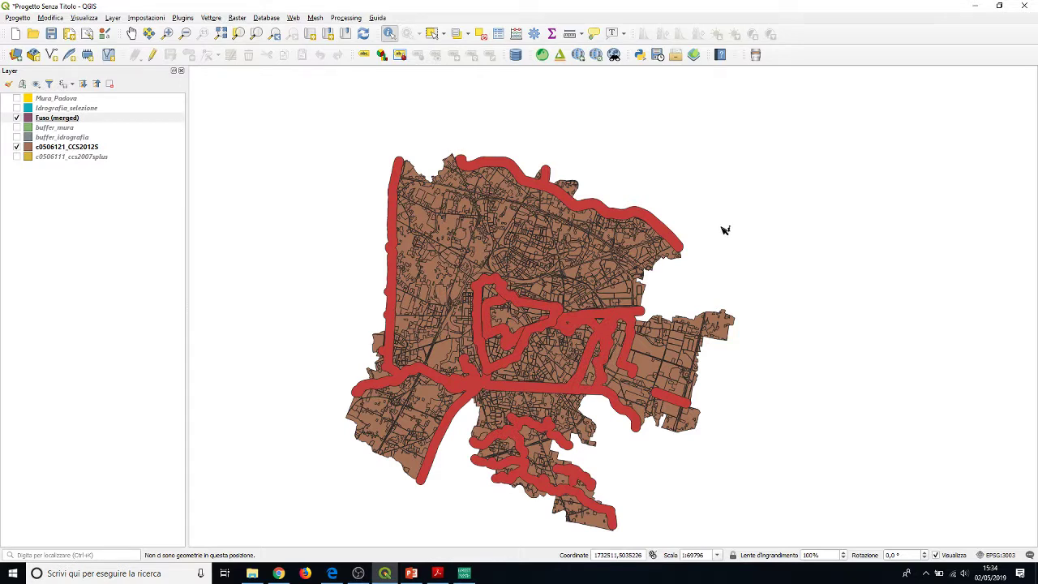
Open the Dissolve geoprocessing tool with Fuso (merged) as the input layer and choose to save its output to a file.
left_click(213, 17)
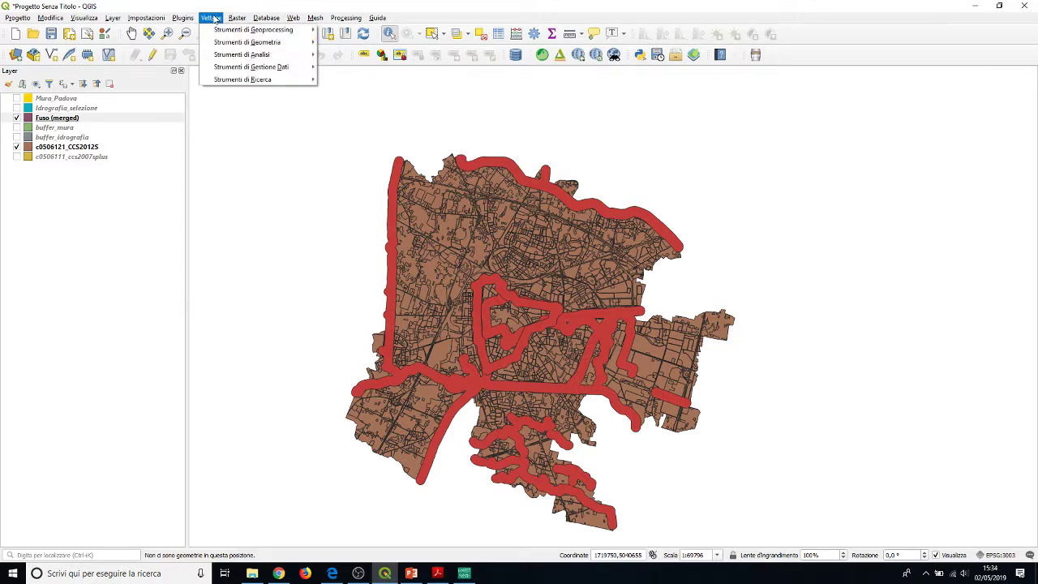
mouse_move(231, 30)
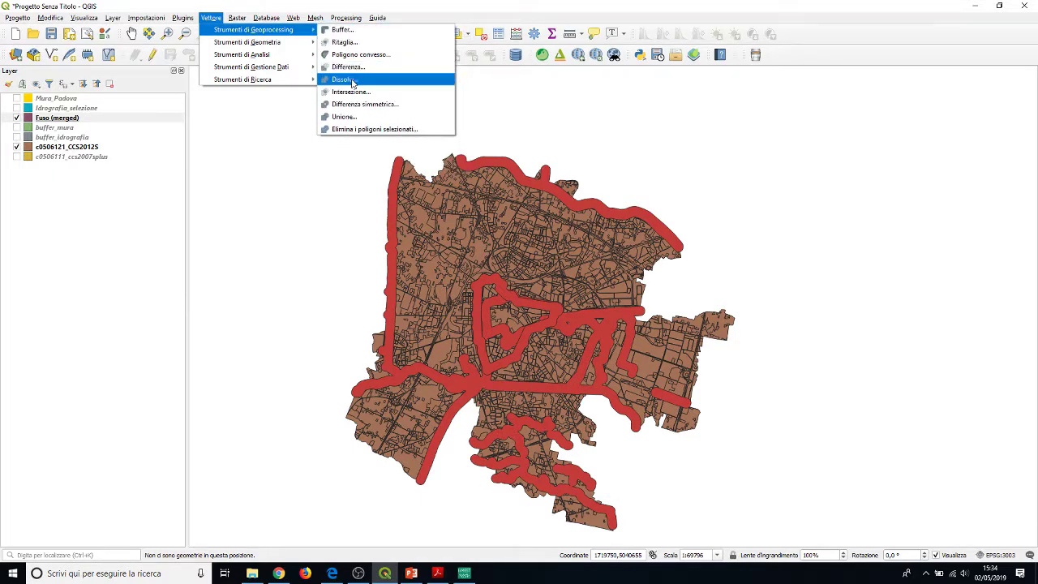
left_click(354, 83)
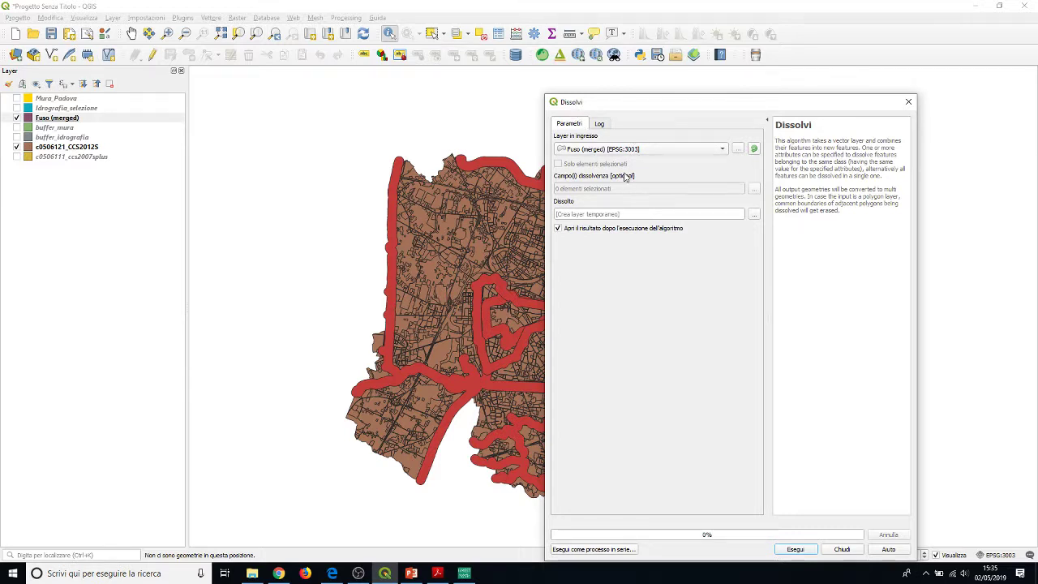
left_click(754, 214)
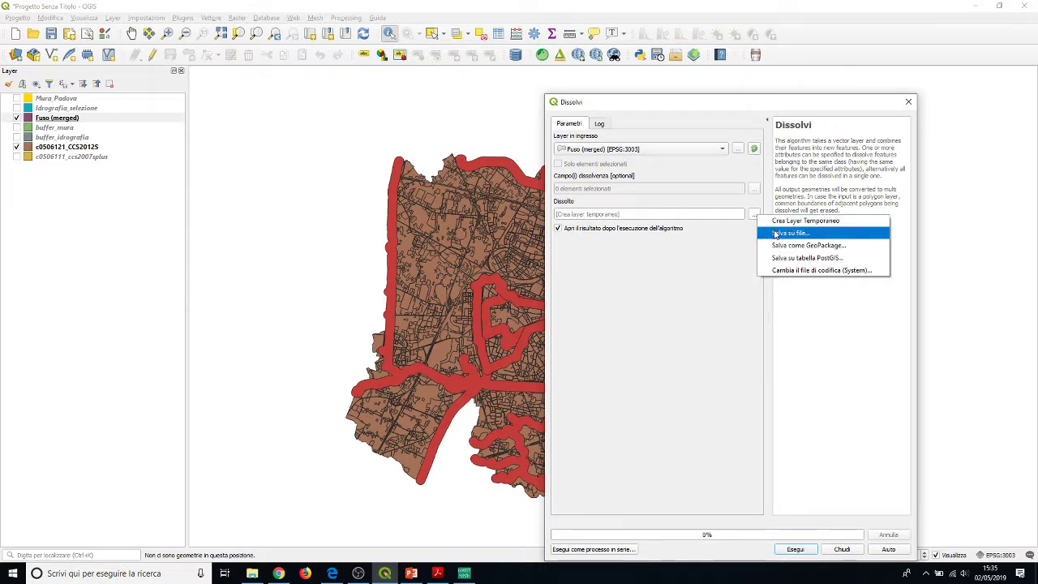
left_click(776, 235)
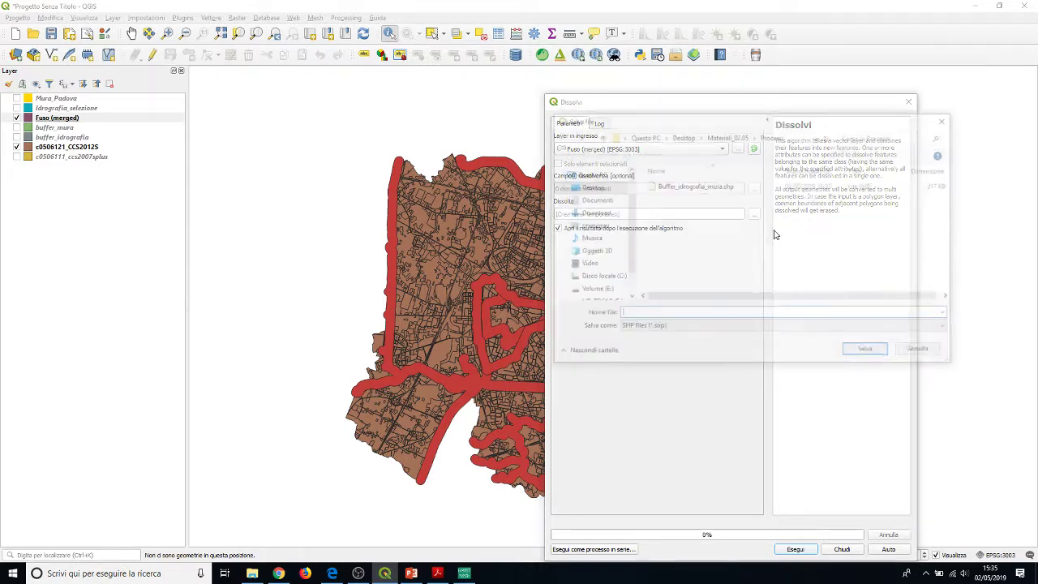
Set the dissolve output to a shapefile named Buffer_dissolto in the Processi folder and run the dissolve.
left_click(678, 186)
left_click(726, 316)
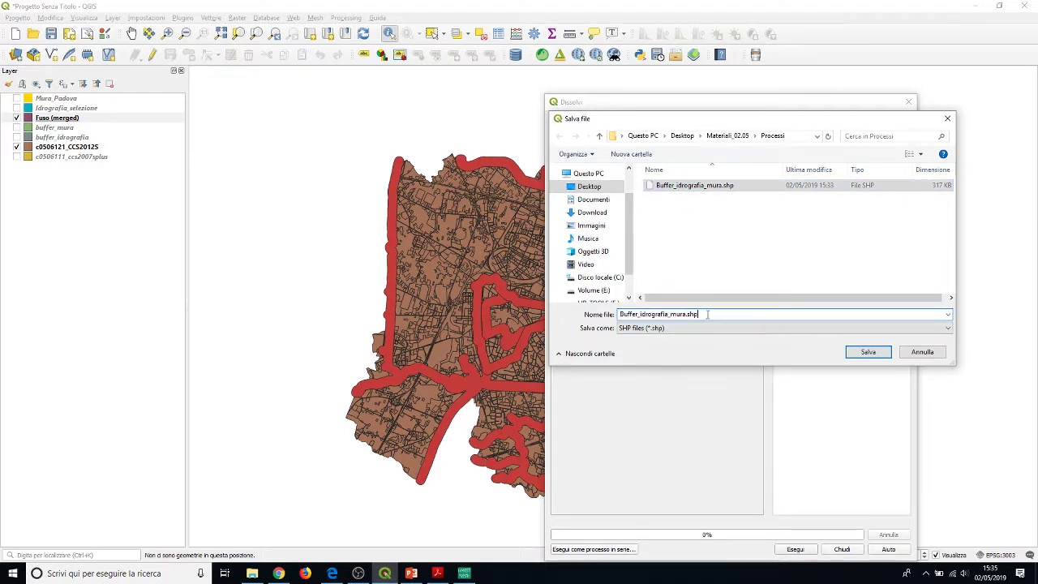
left_click_drag(708, 314, 640, 314)
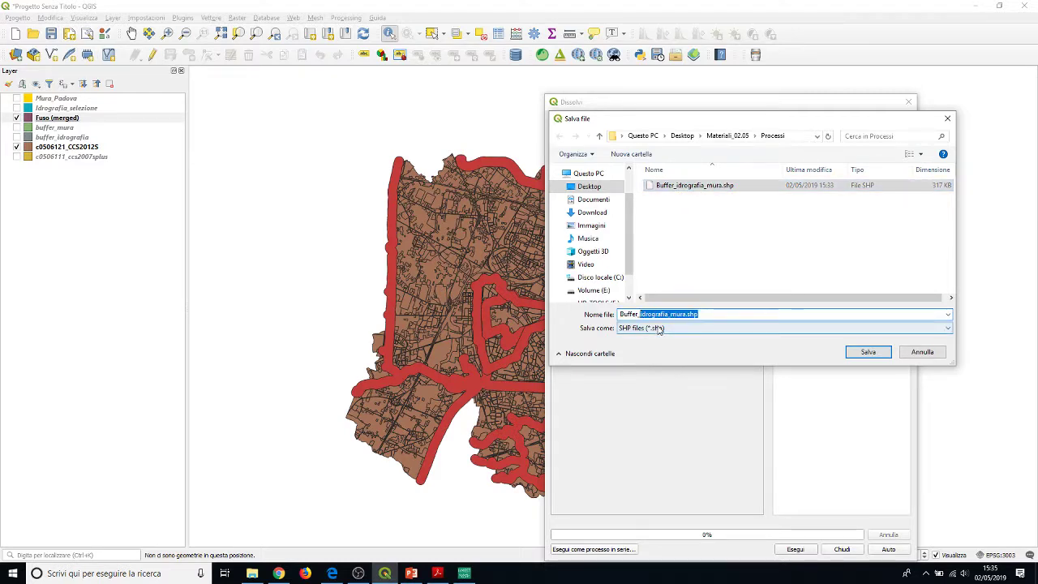
type("dissolto")
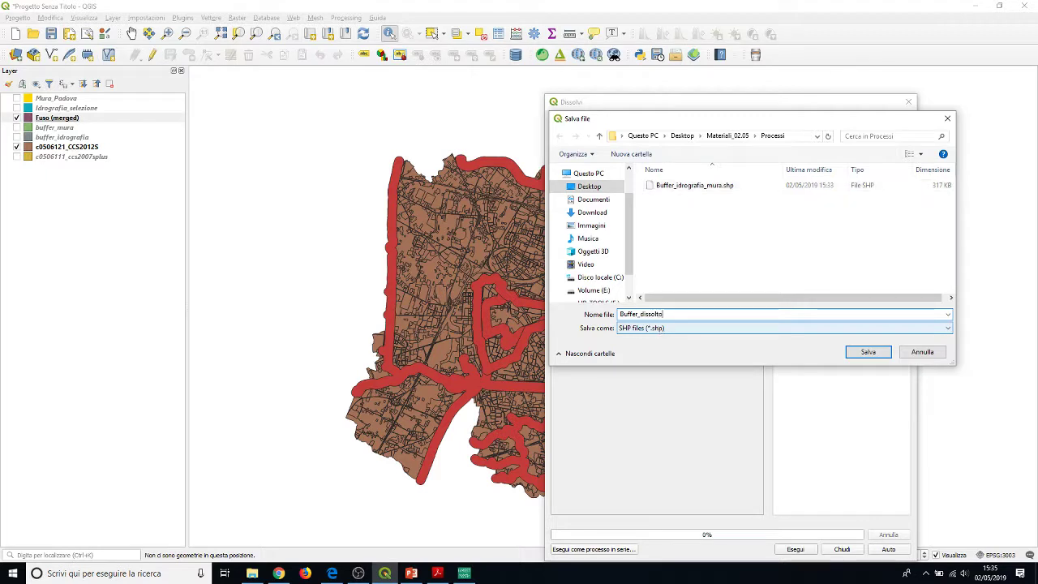
left_click(673, 315)
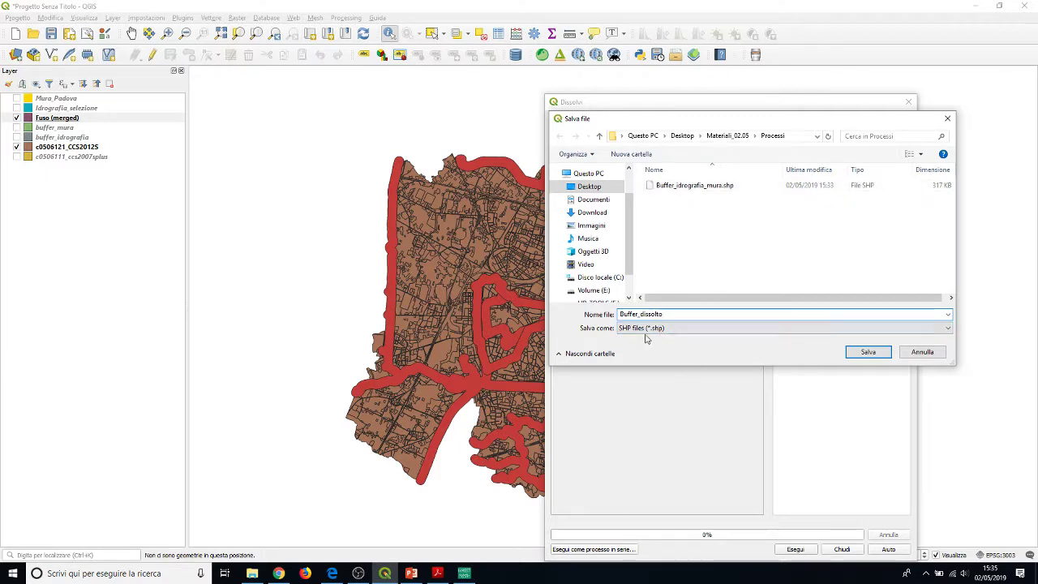
left_click(865, 352)
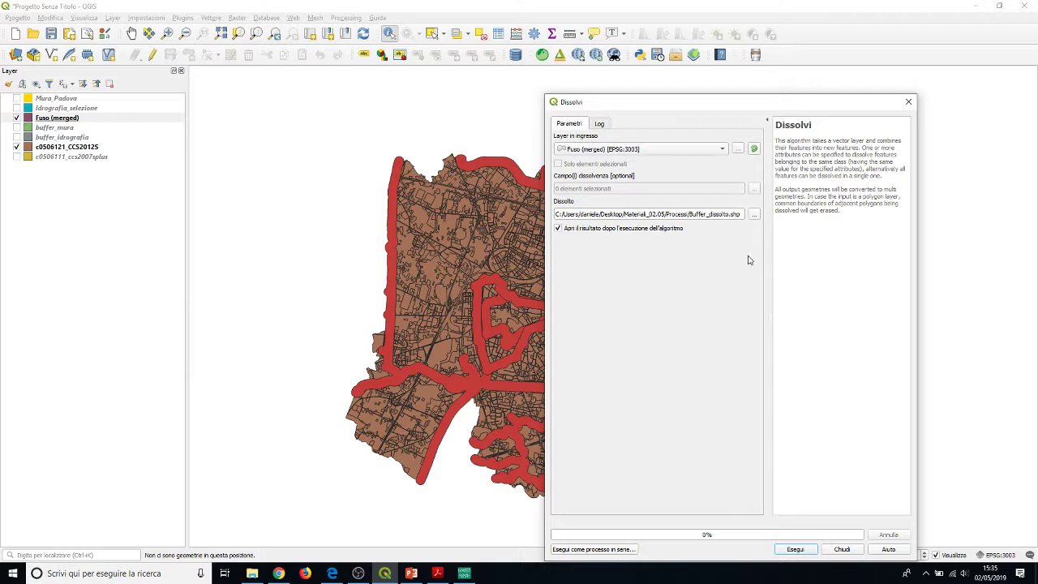
left_click(797, 550)
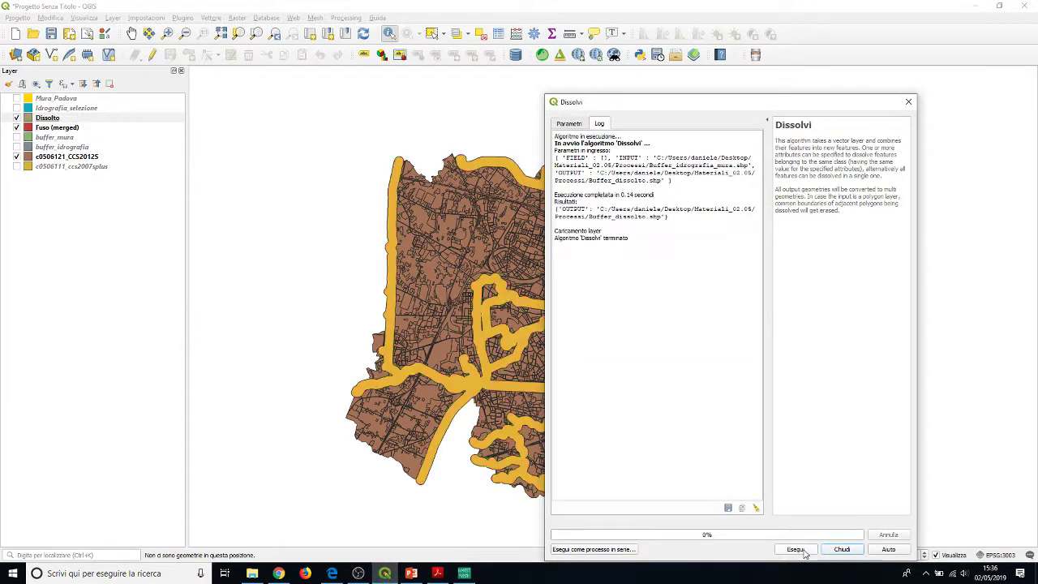
left_click(908, 102)
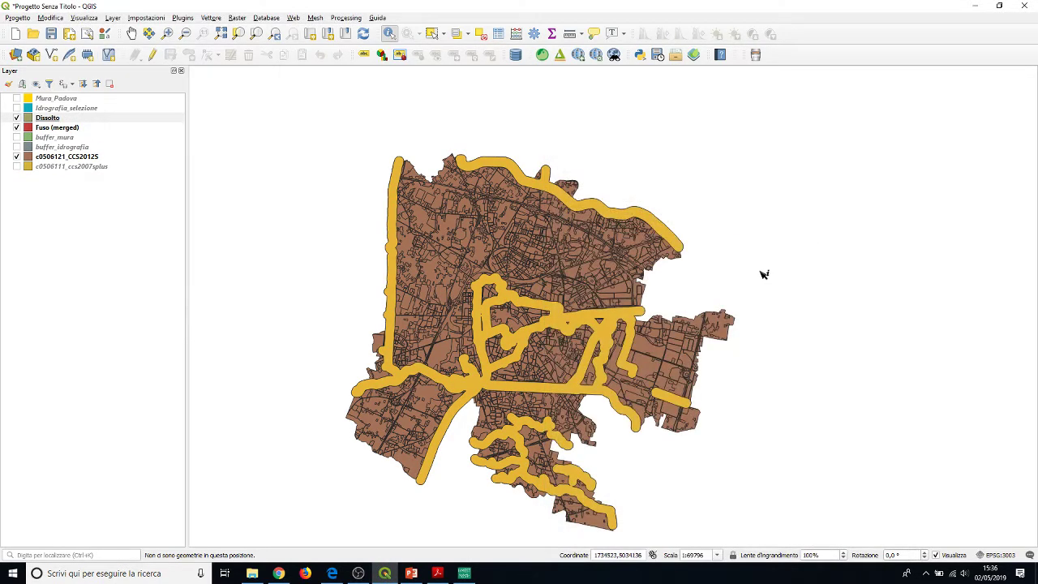
Hide the Fuso (merged) layer and remove it from the project.
left_click(17, 128)
right_click(53, 130)
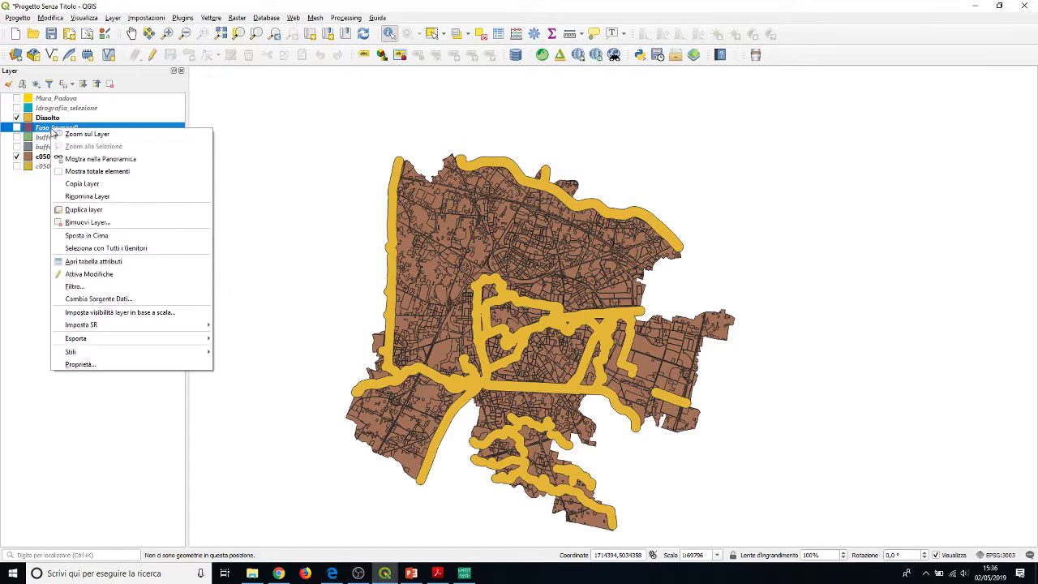
left_click(82, 223)
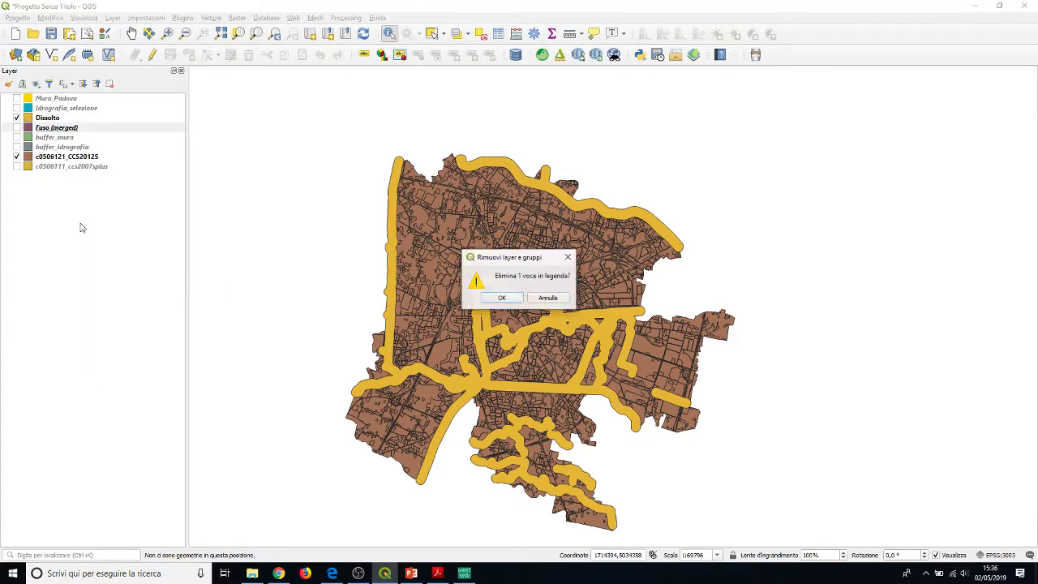
left_click(503, 298)
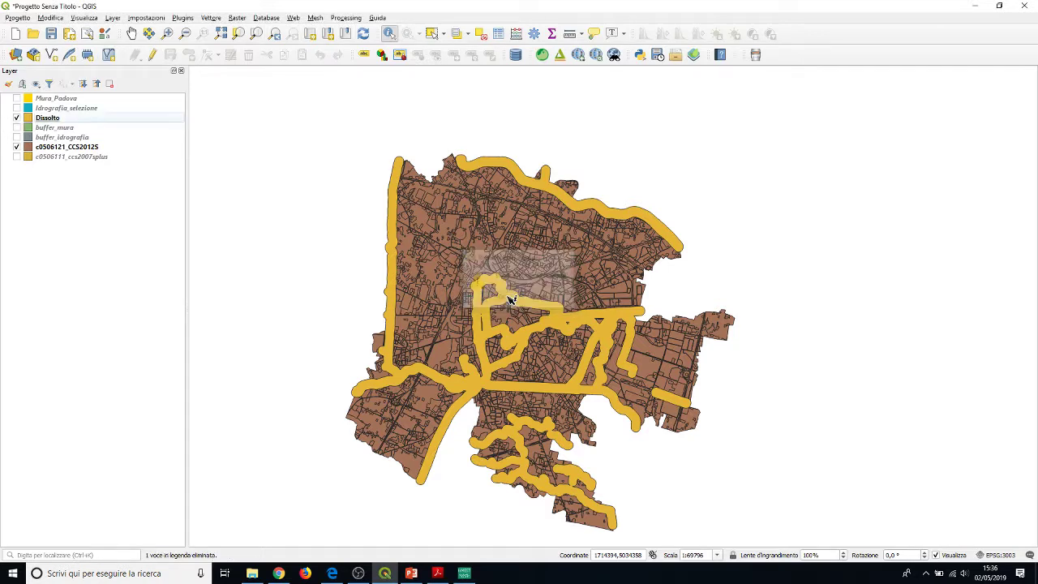
Rename the Dissolto layer as Buffer_dissolto.
right_click(52, 120)
mouse_move(113, 301)
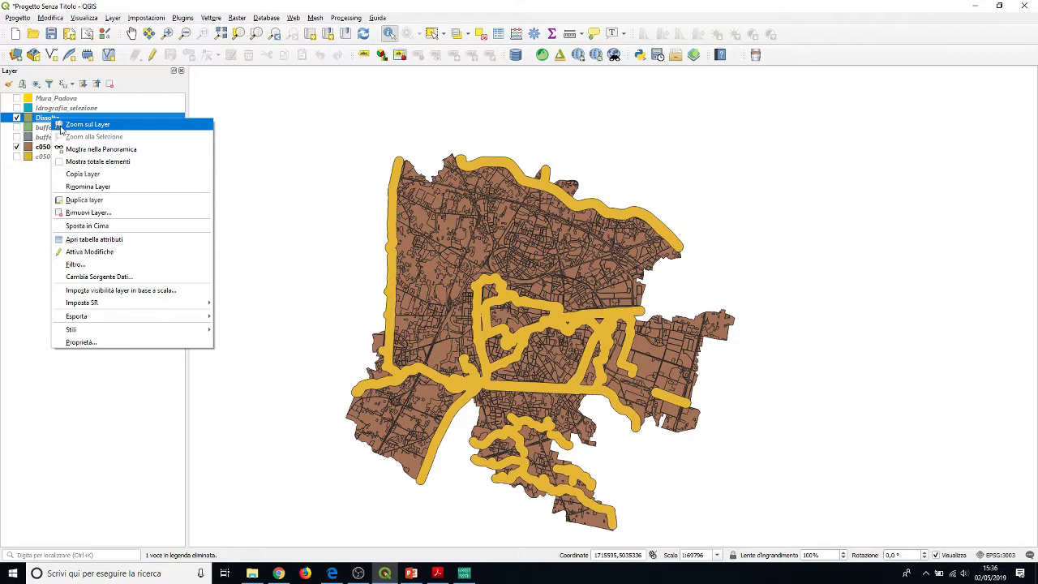
left_click(92, 187)
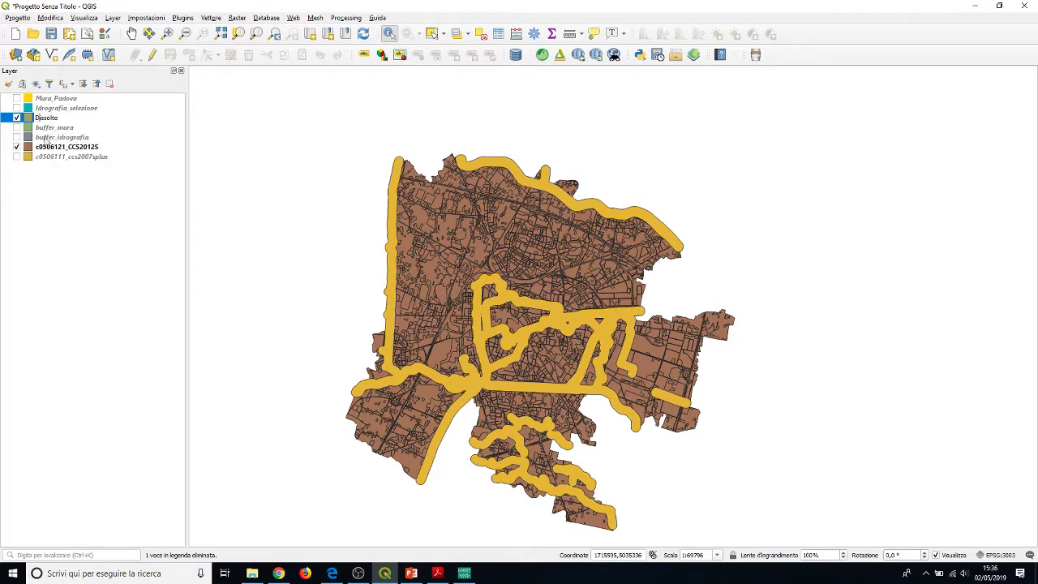
key("Delete")
type("Buff")
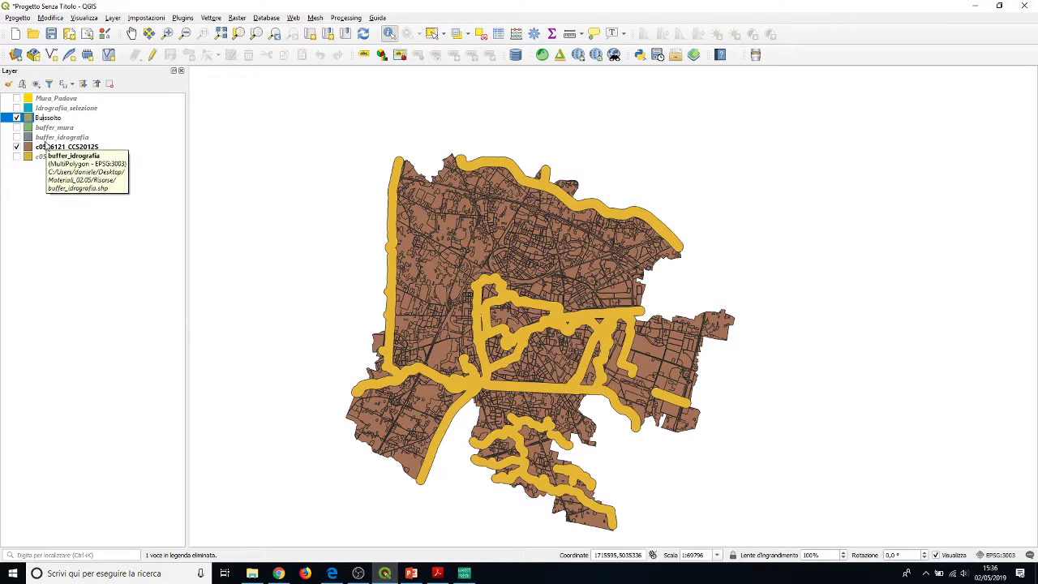
type("er_d")
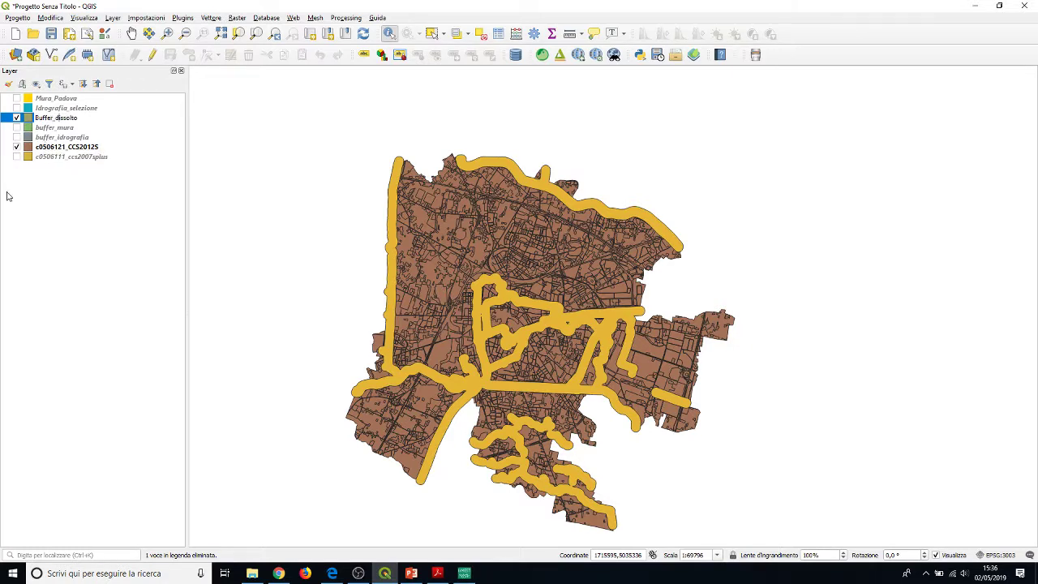
left_click(55, 202)
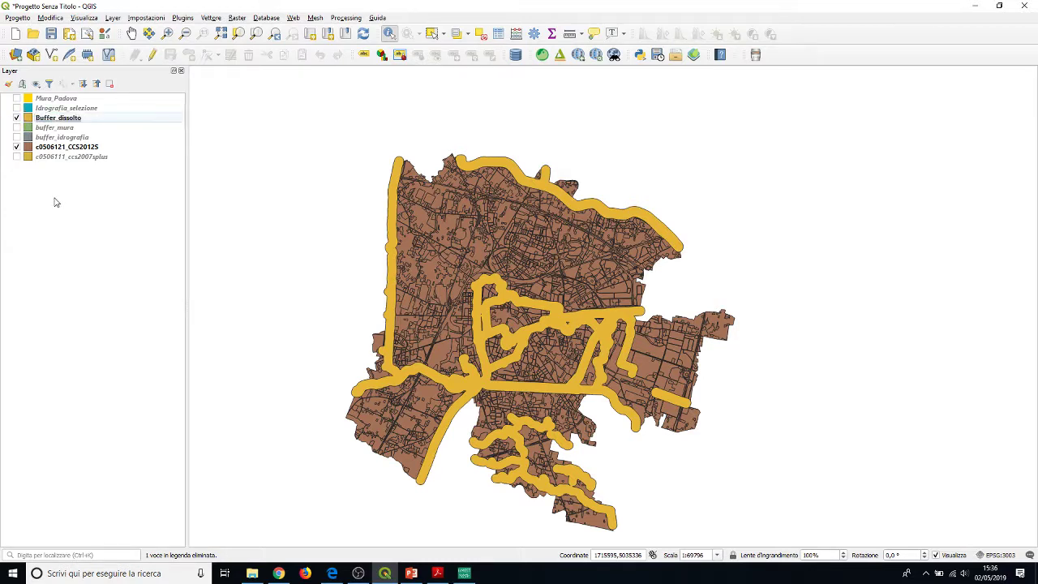
Save the project as esercitazione02.05 in the Materiali_02.05 folder on the Desktop.
left_click(51, 34)
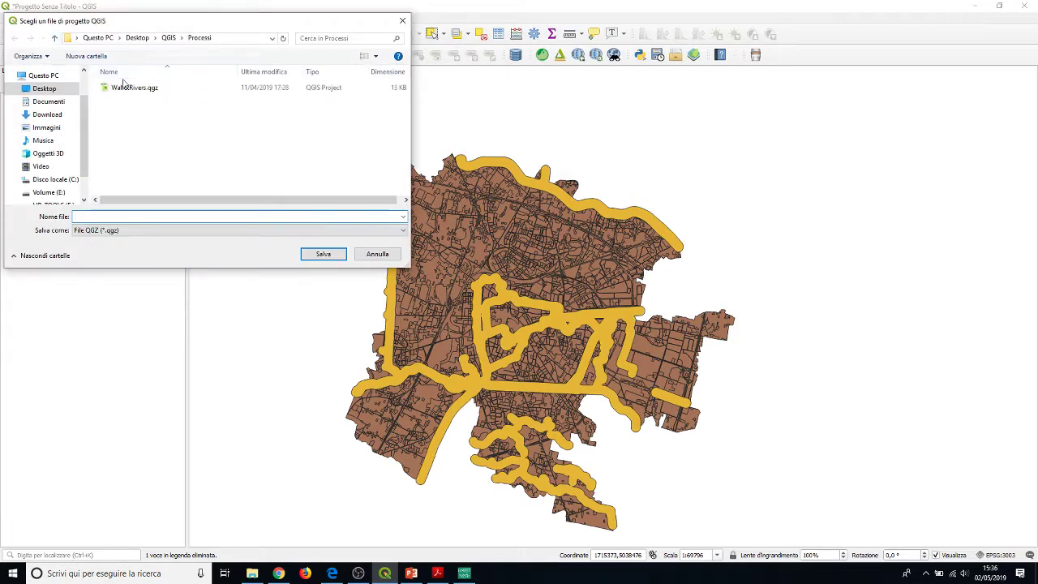
scroll(84, 94, "up", 1)
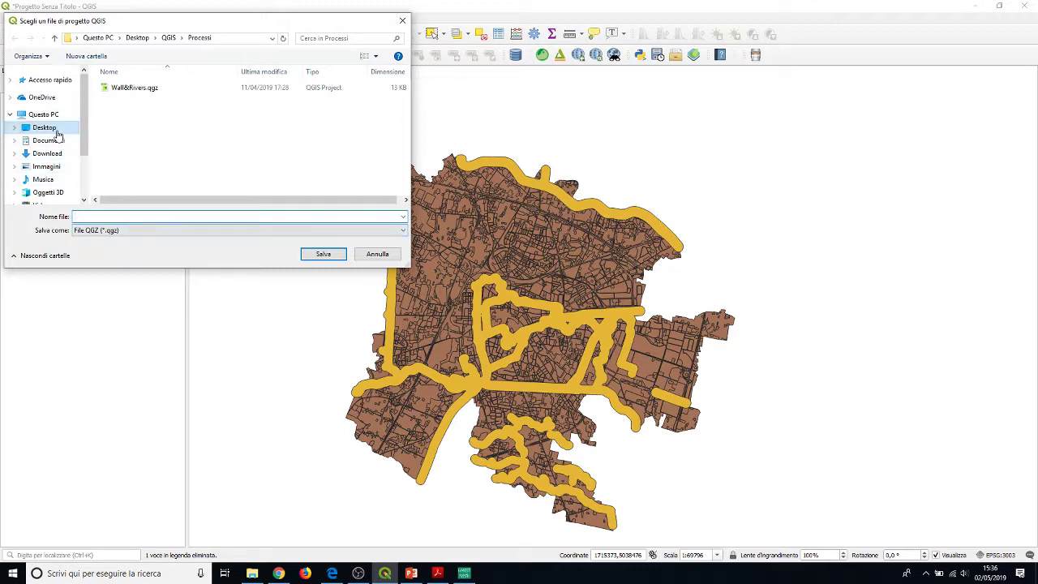
left_click(136, 38)
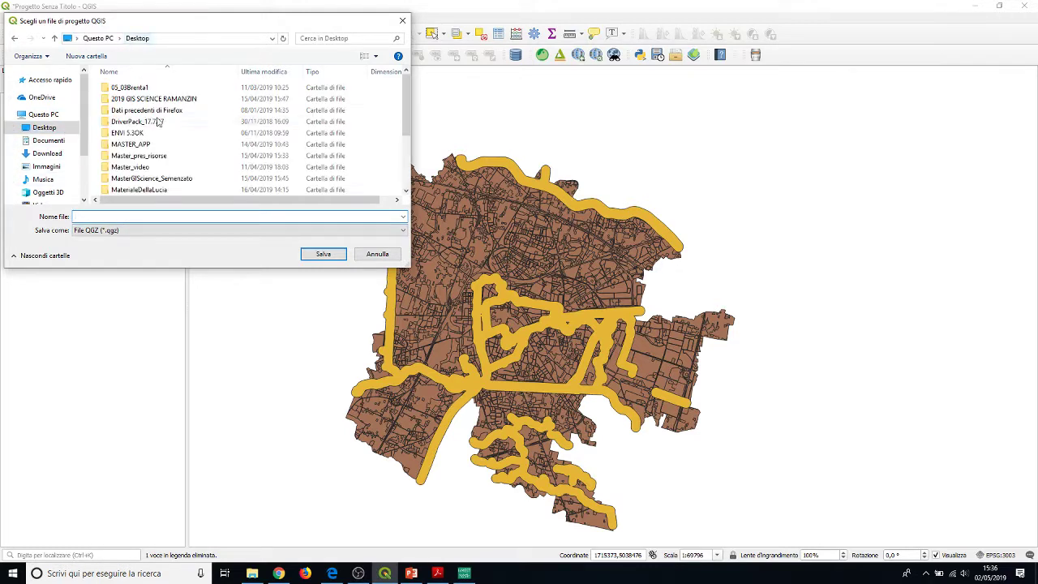
scroll(178, 150, "down", 1)
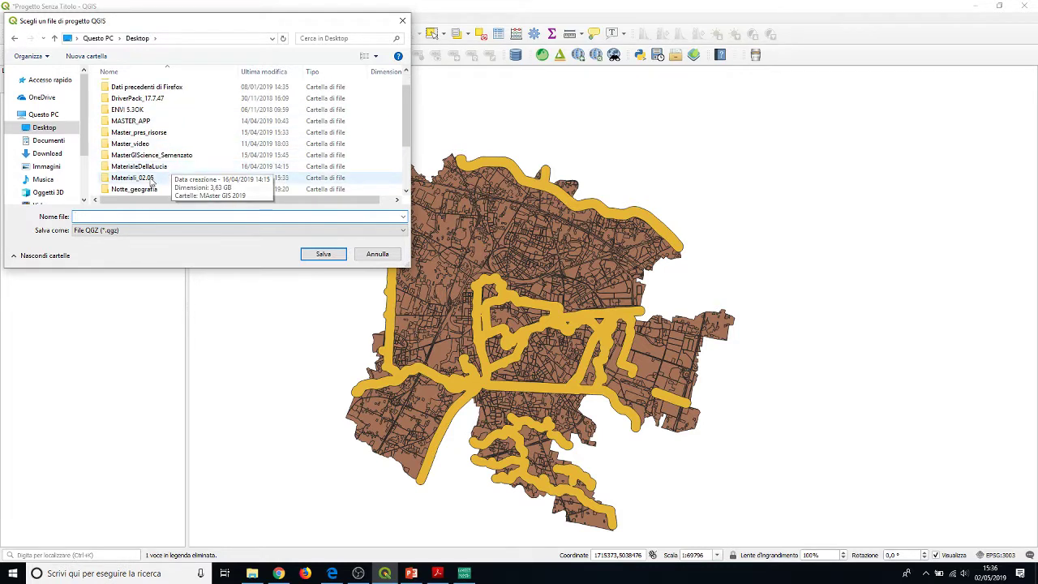
left_click(151, 180)
double_click(151, 180)
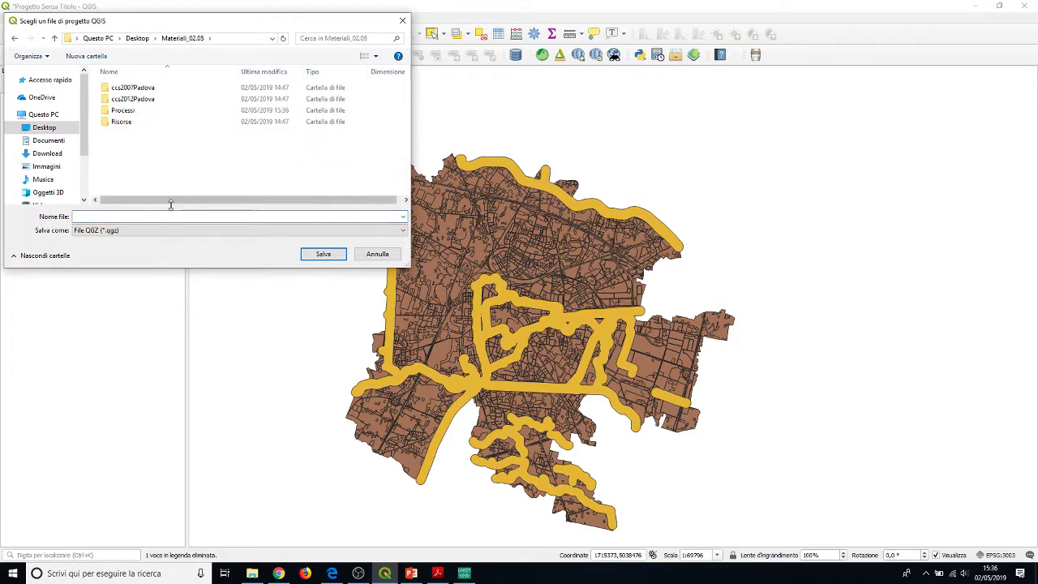
type("es")
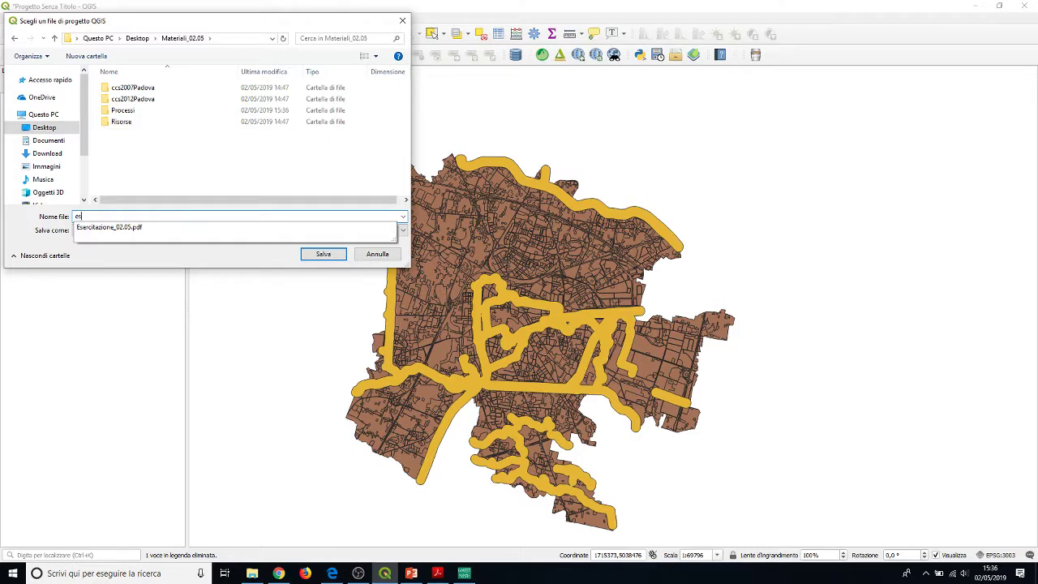
type("ercitazione02.05")
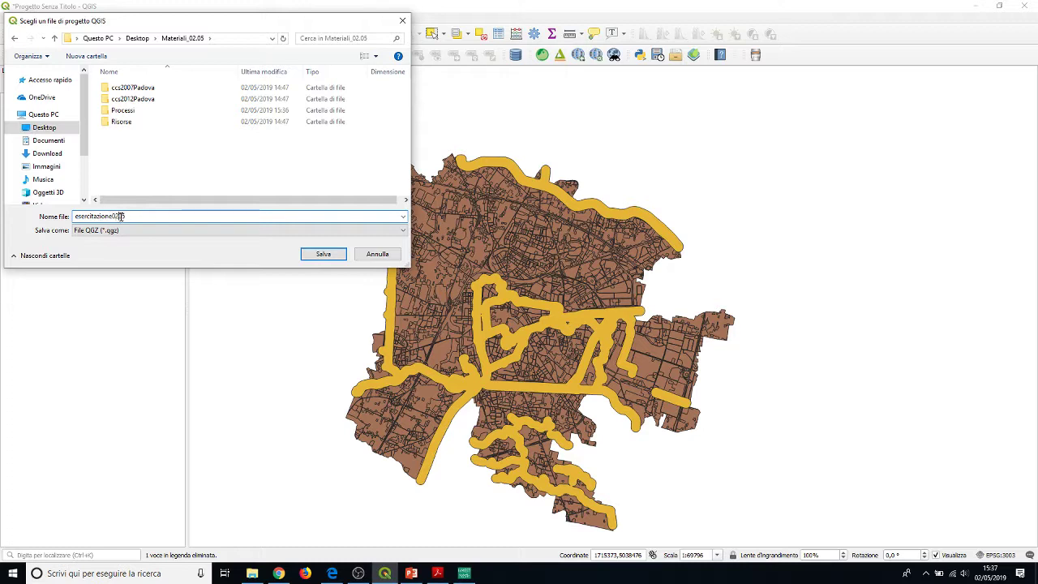
left_click(316, 258)
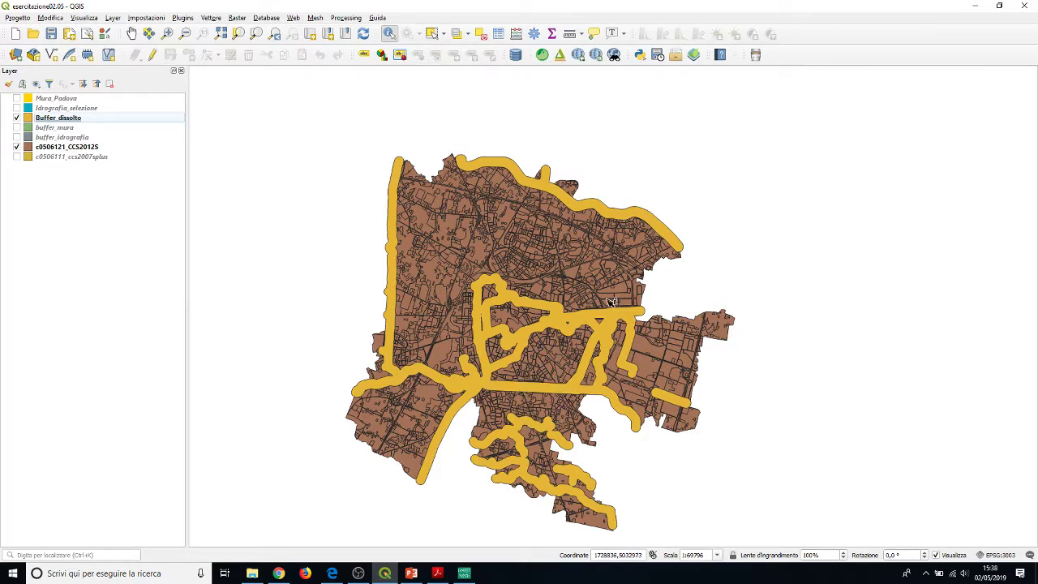
Toggle the visibility of the 2012 and 2007 land cover layers to view them in turn beneath the dissolved buffer.
left_click(16, 147)
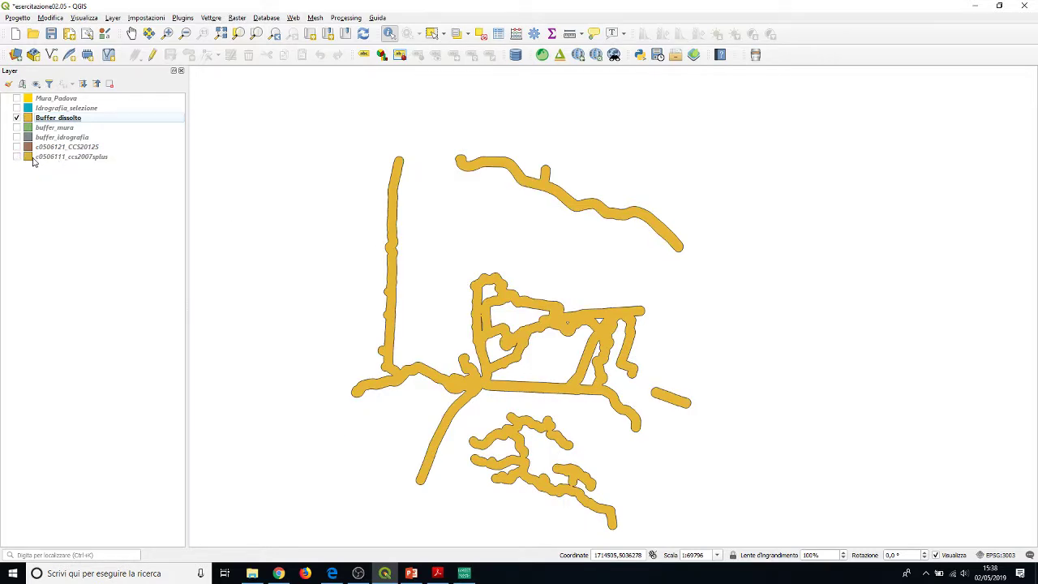
left_click(16, 157)
left_click(16, 157)
left_click(16, 147)
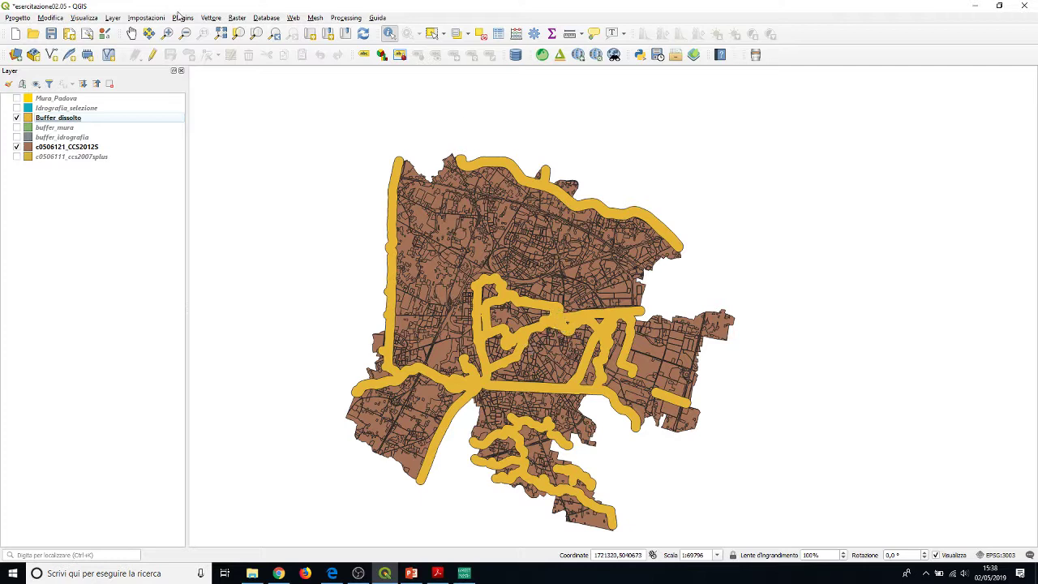
Open the Clip geoprocessing tool with c0506111_ccs2007splus as the input layer and Buffer_dissolto as the overlay layer.
left_click(213, 19)
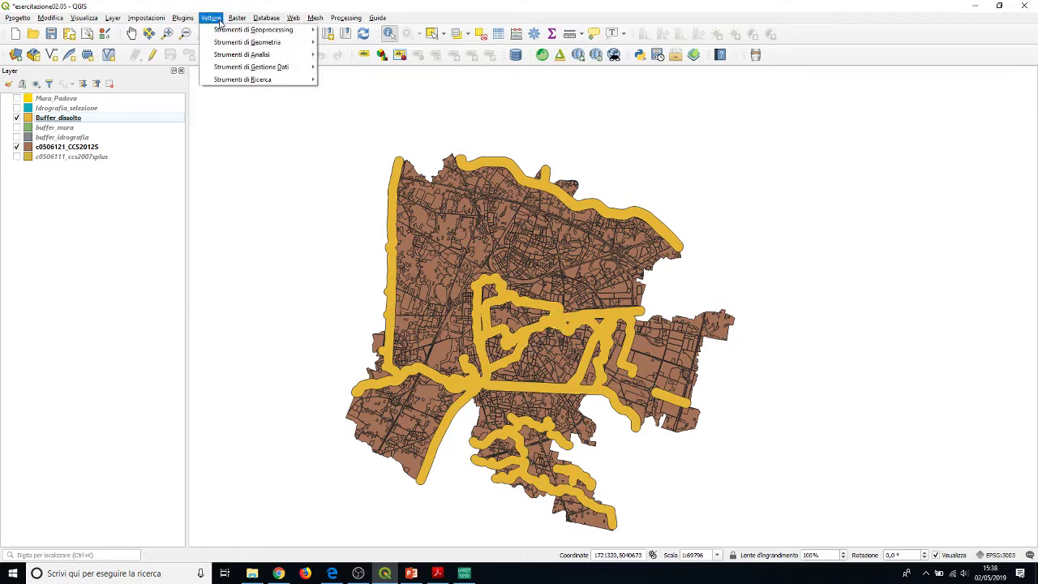
mouse_move(240, 30)
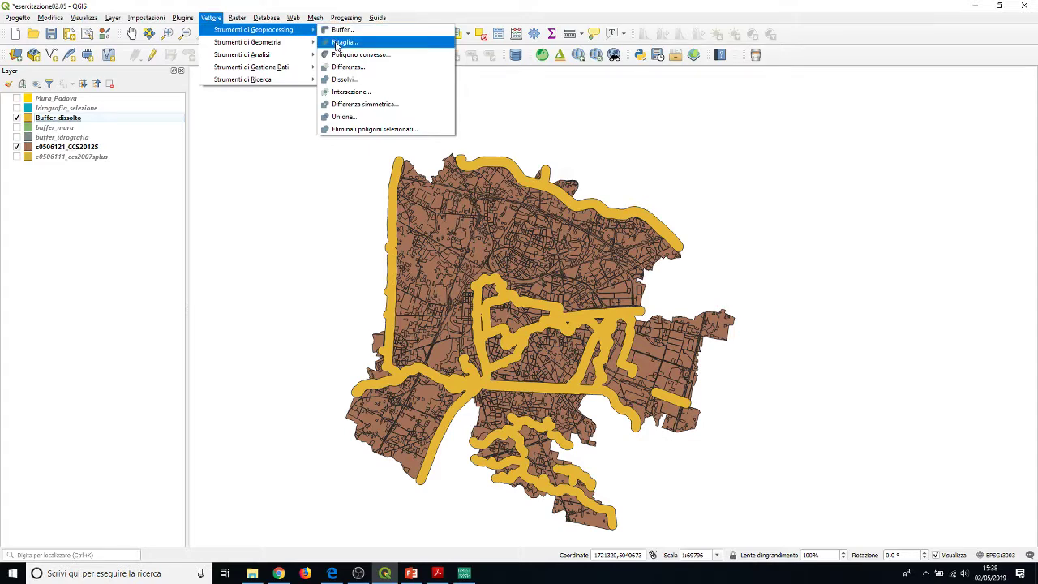
left_click(338, 43)
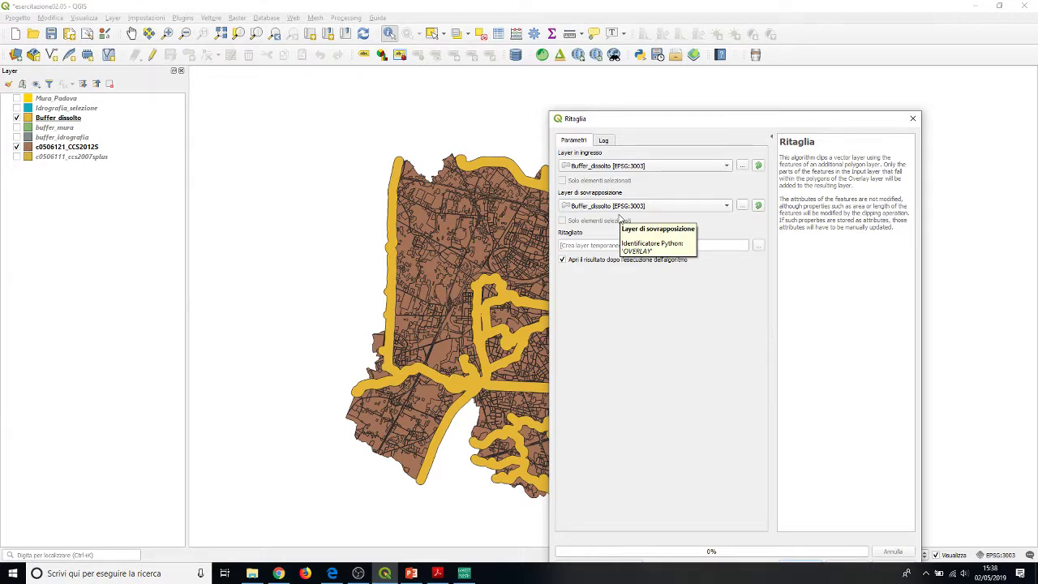
left_click(589, 169)
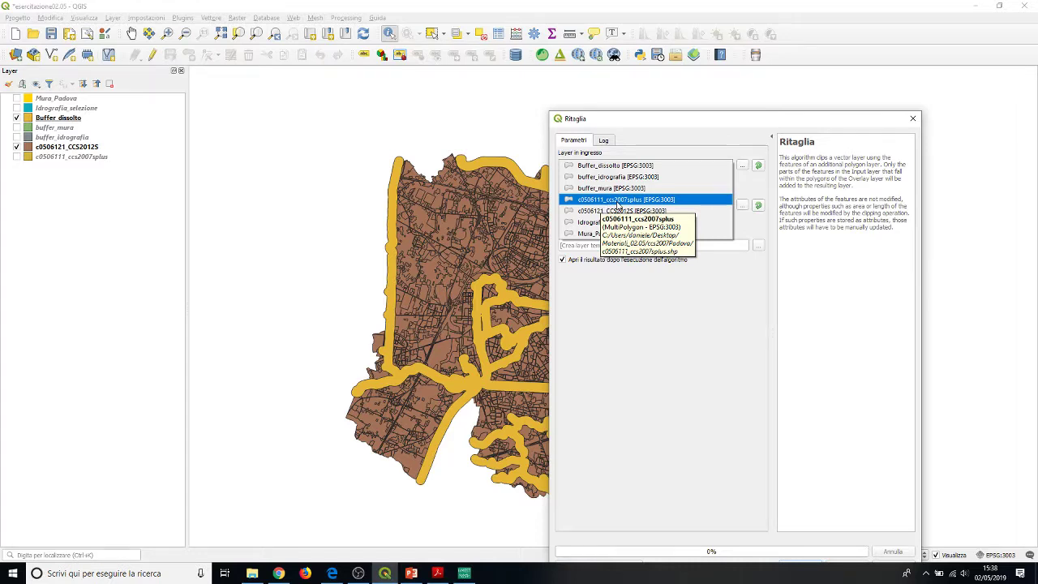
left_click(618, 200)
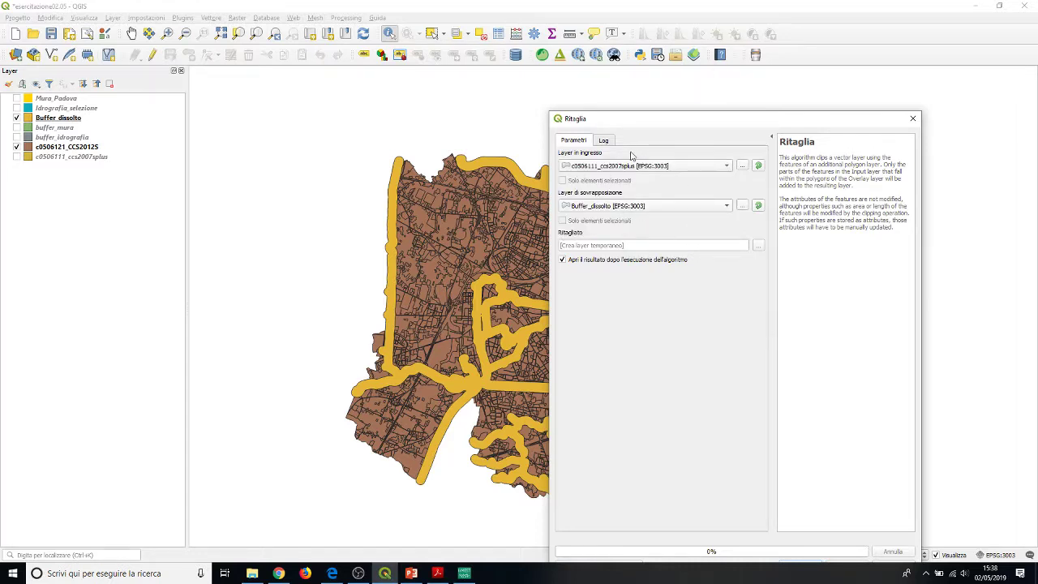
left_click(728, 209)
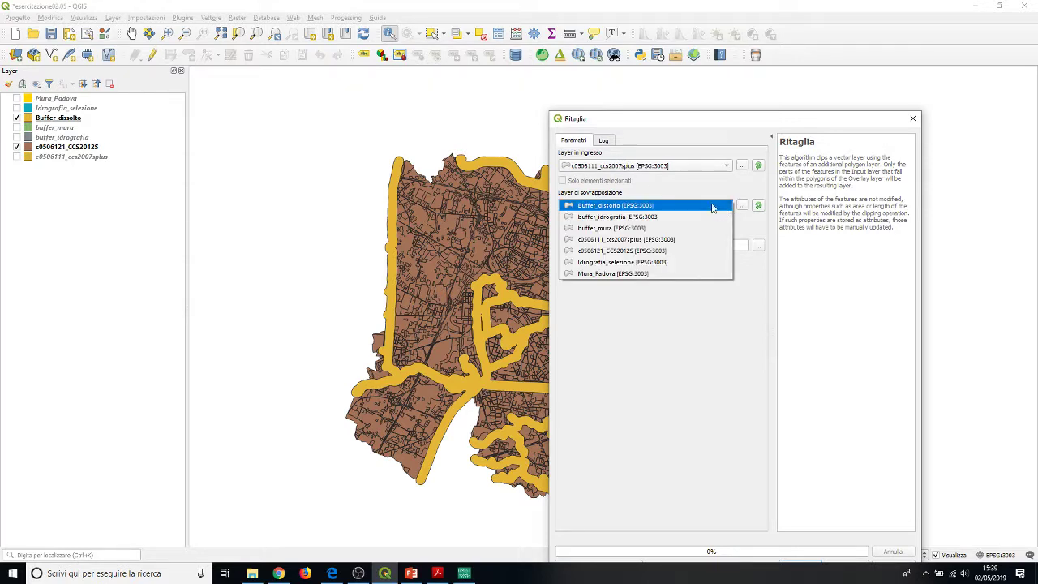
left_click(684, 139)
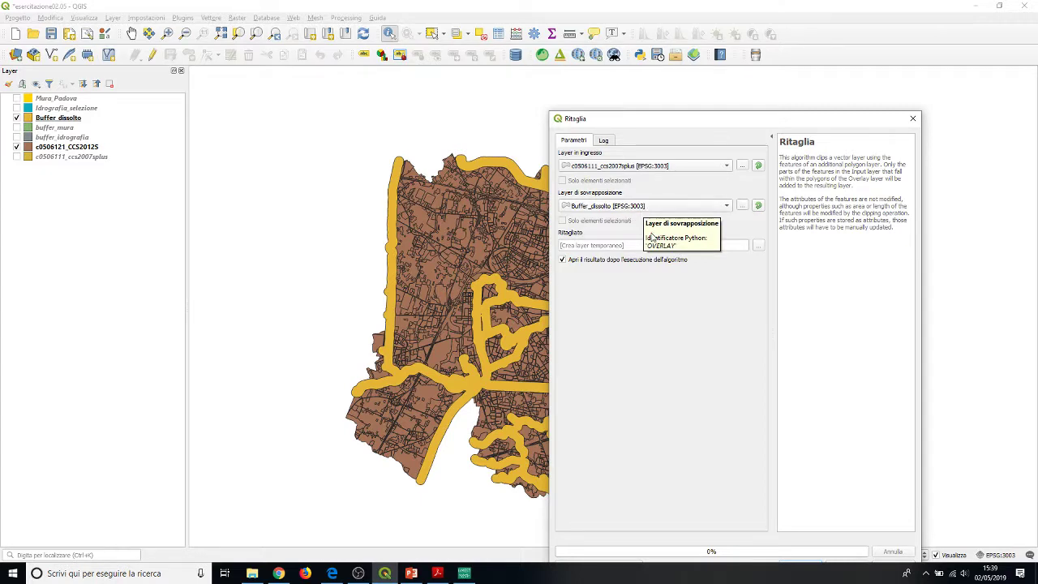
Try to clip the 2007 land cover to a shapefile named clip_ccs2007 in the Processi folder, and close the tool.
left_click(760, 248)
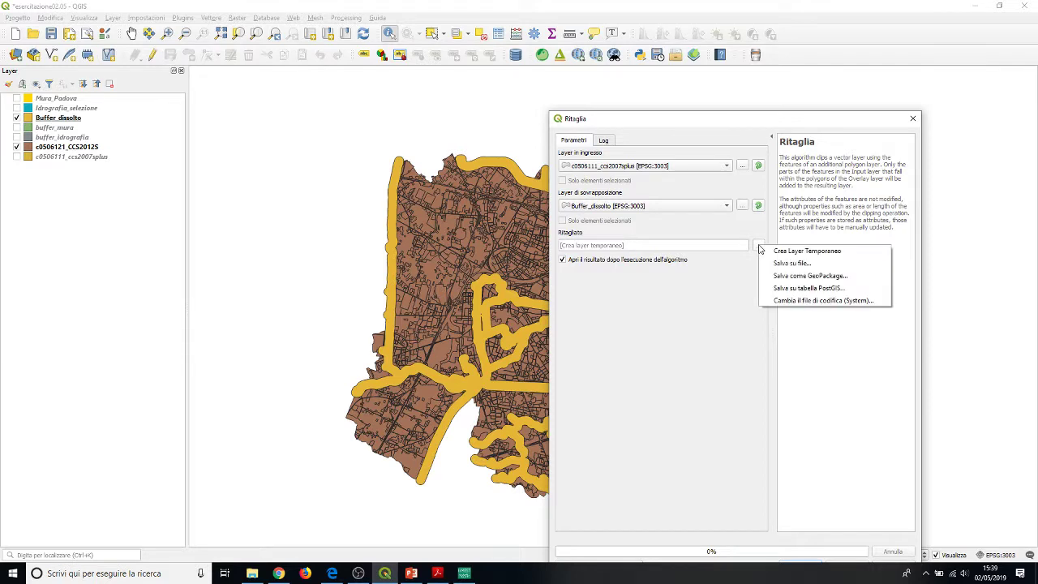
left_click(824, 263)
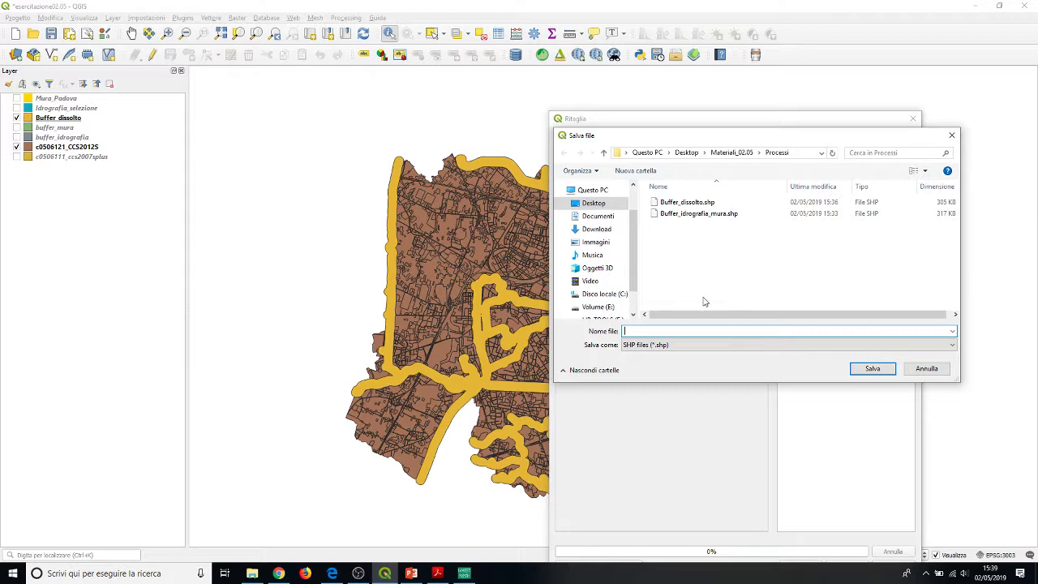
type("lip_ccs2007")
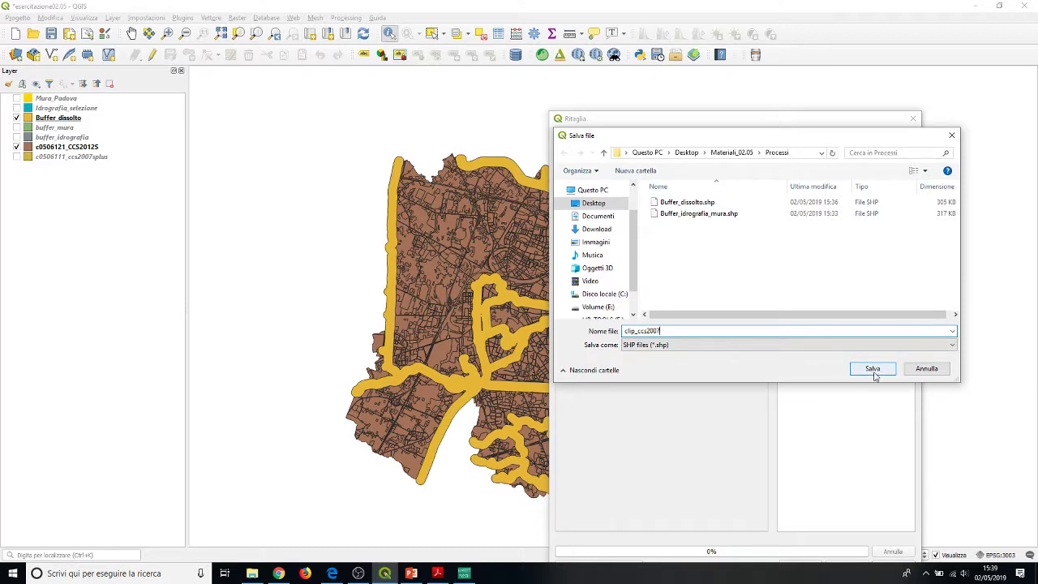
left_click(873, 369)
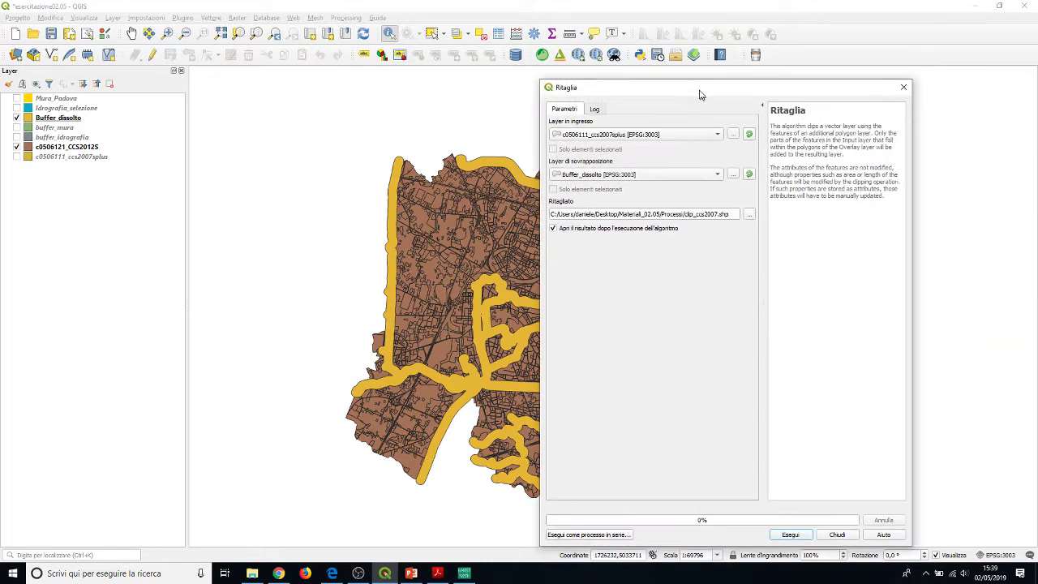
left_click(788, 502)
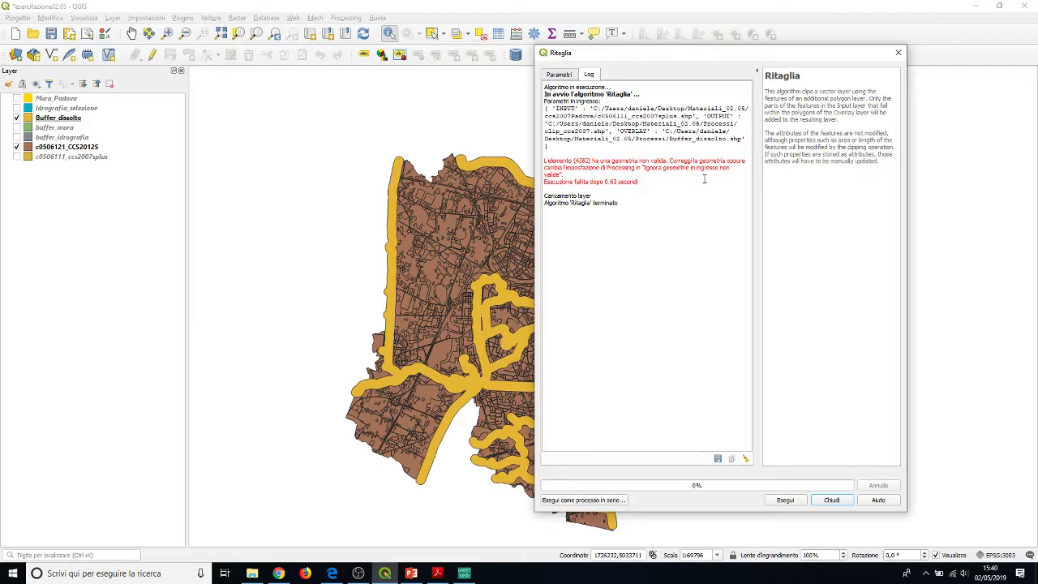
left_click(898, 52)
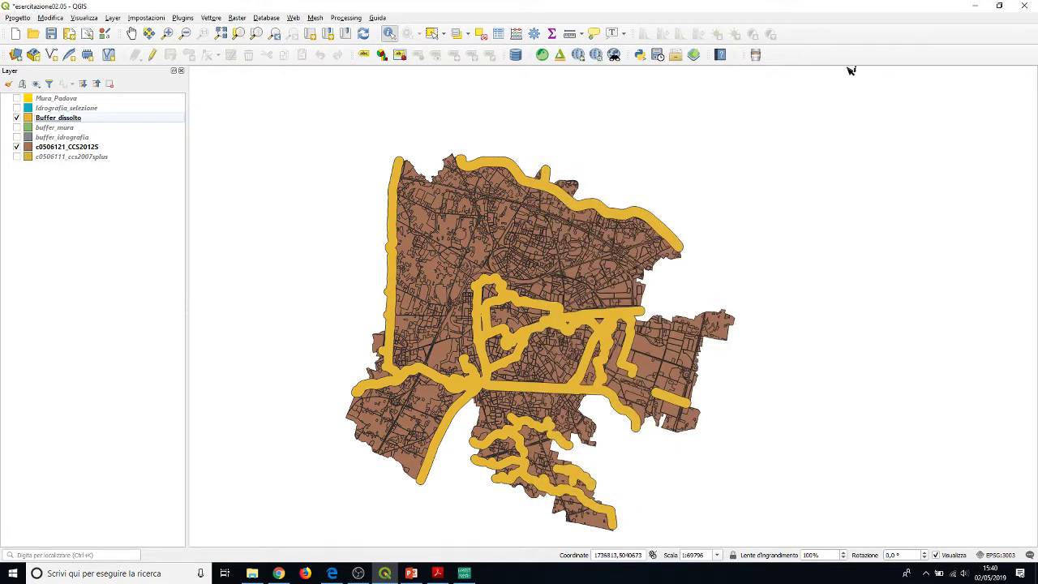
Open the Processing toolbox and its options, and expand the general (Generale) Processing settings.
left_click(353, 19)
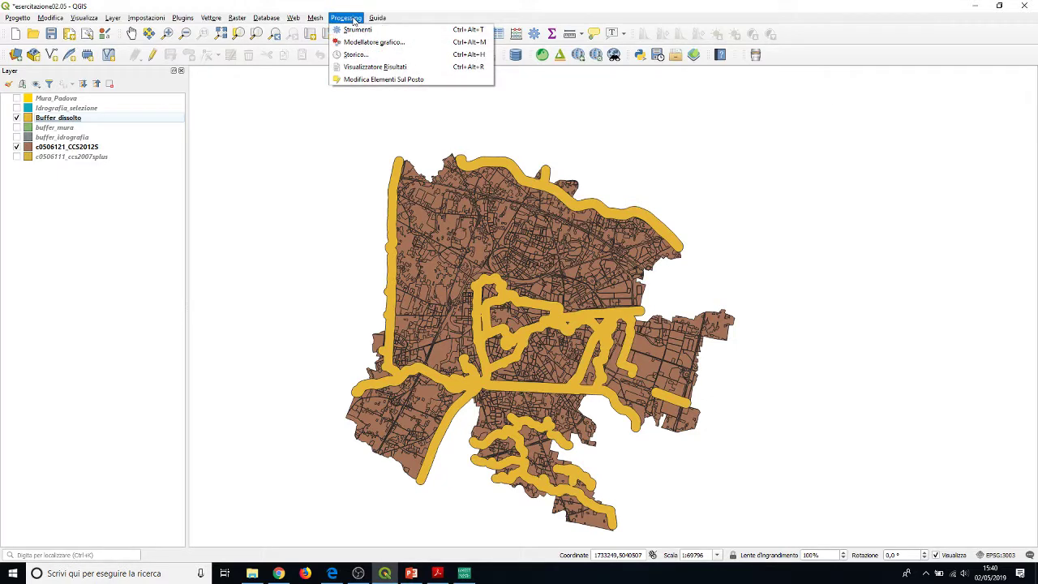
left_click(357, 29)
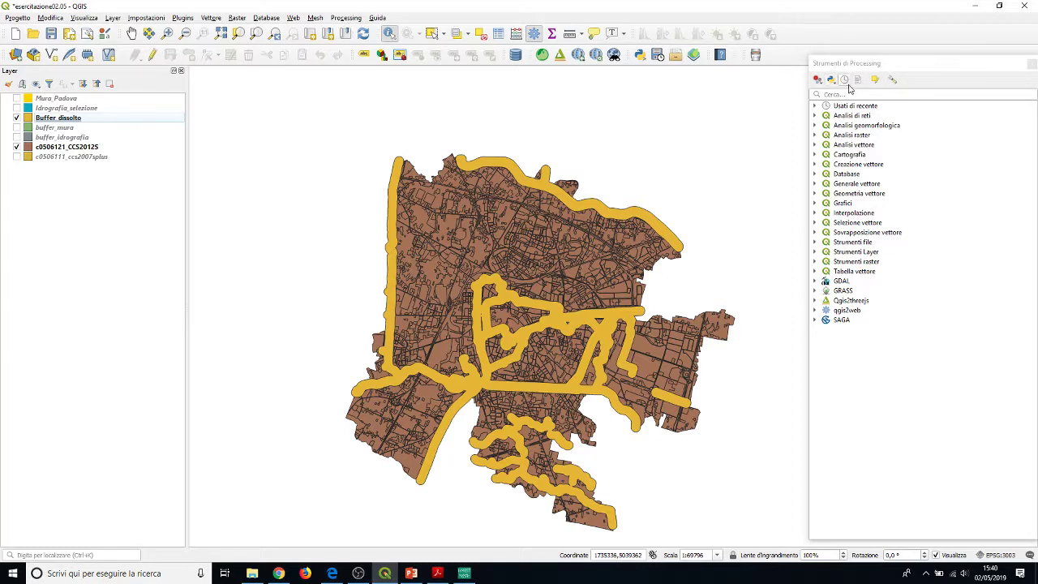
left_click(893, 81)
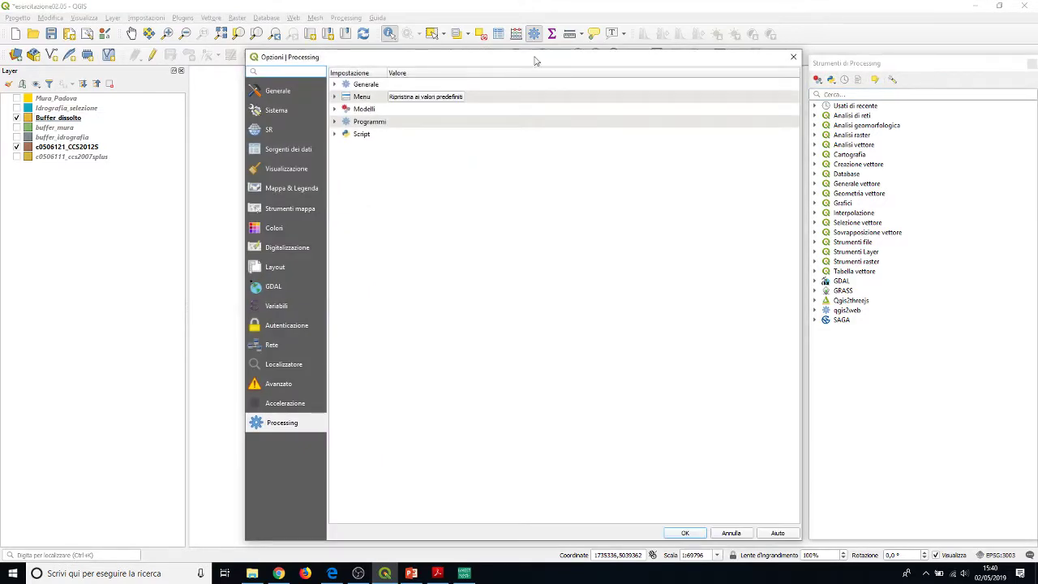
left_click_drag(334, 61, 336, 28)
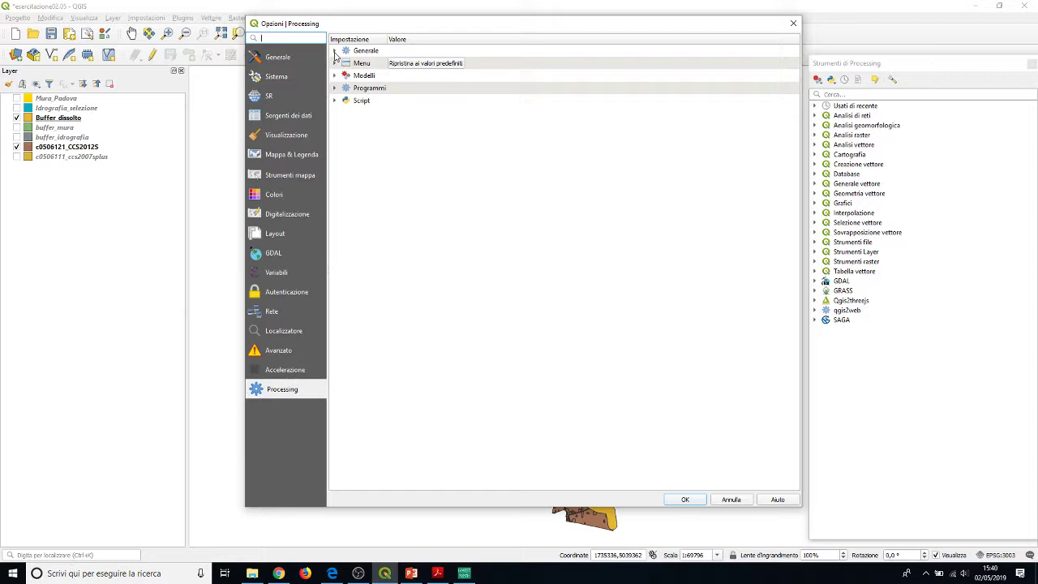
left_click(335, 52)
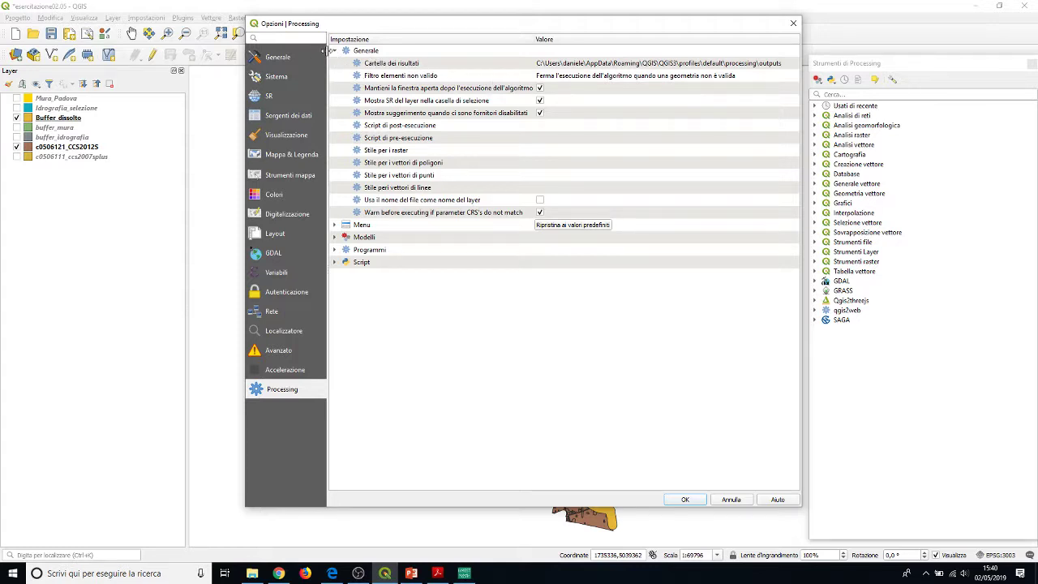
left_click(333, 50)
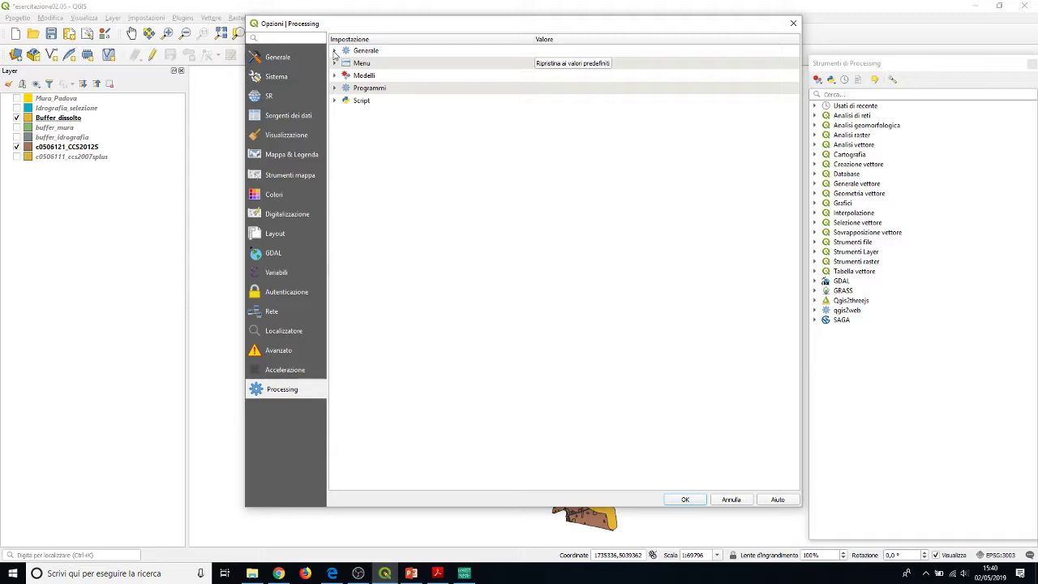
left_click(333, 51)
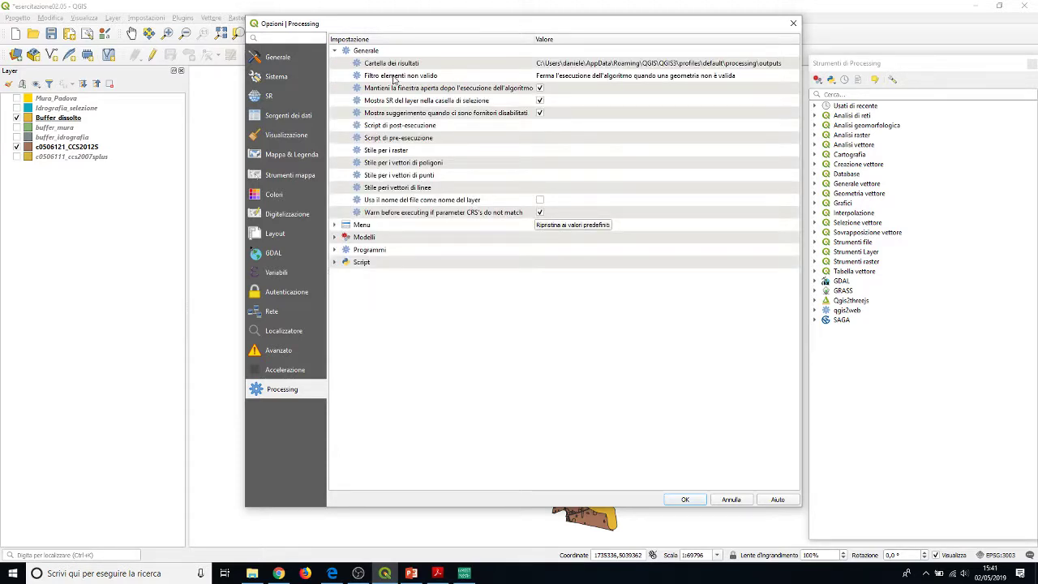
Set the invalid feature filter (Filtro elementi non valido) to "Non filtrare (performance migliori)" and apply the Processing options.
left_click(572, 77)
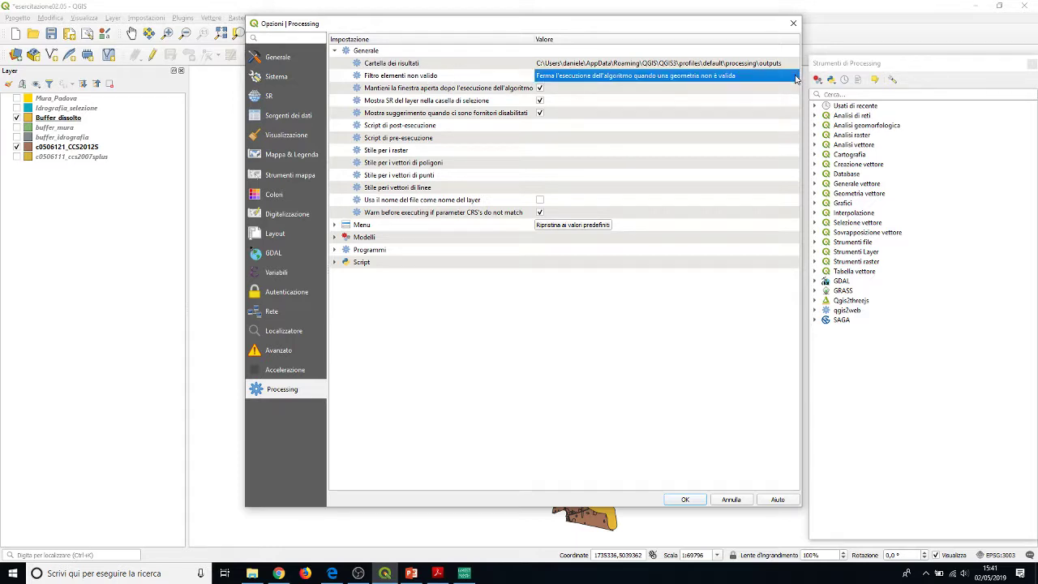
left_click(537, 80)
left_click(578, 80)
left_click(734, 75)
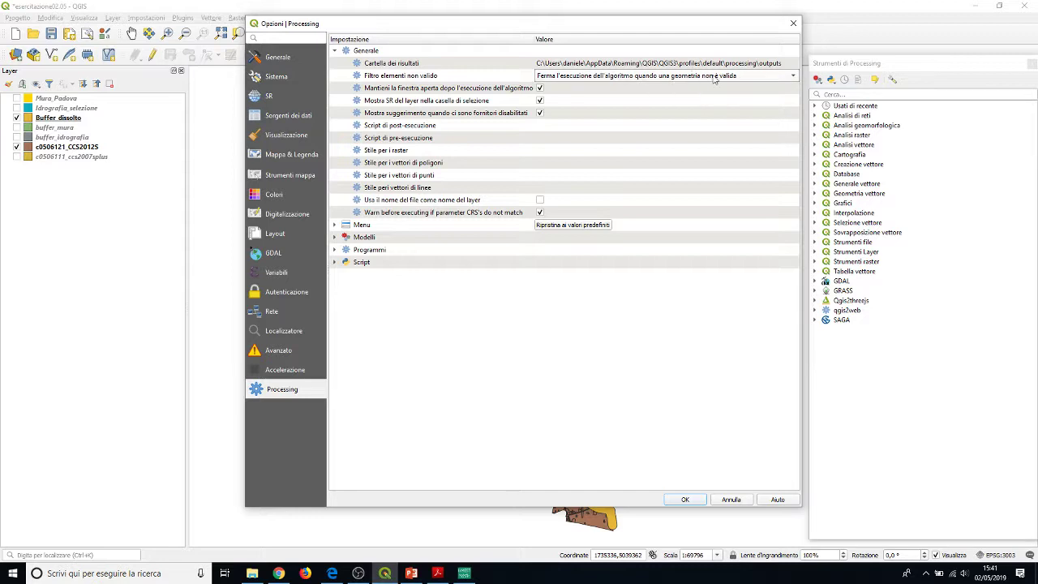
left_click(793, 77)
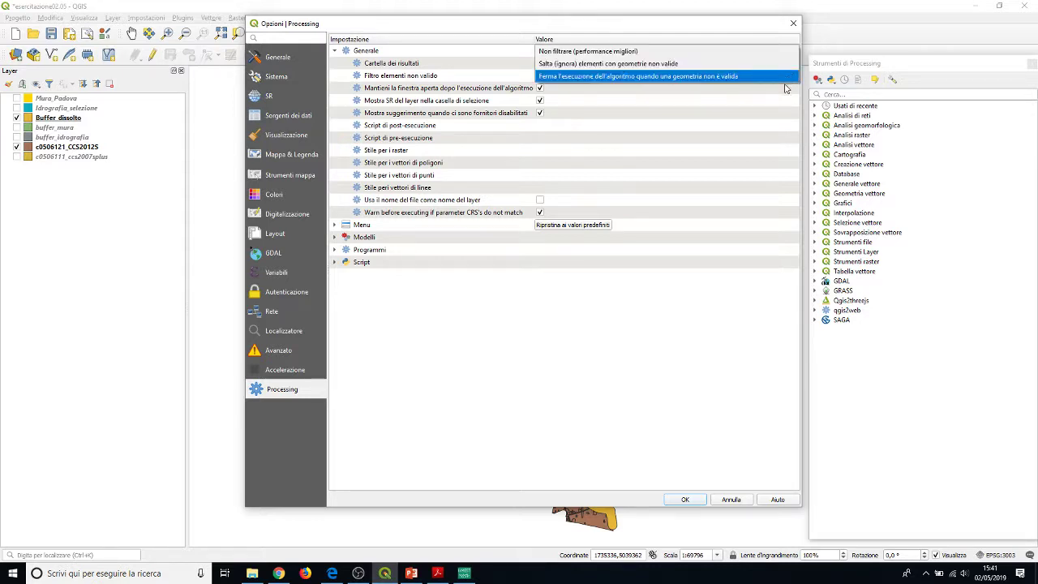
left_click(574, 54)
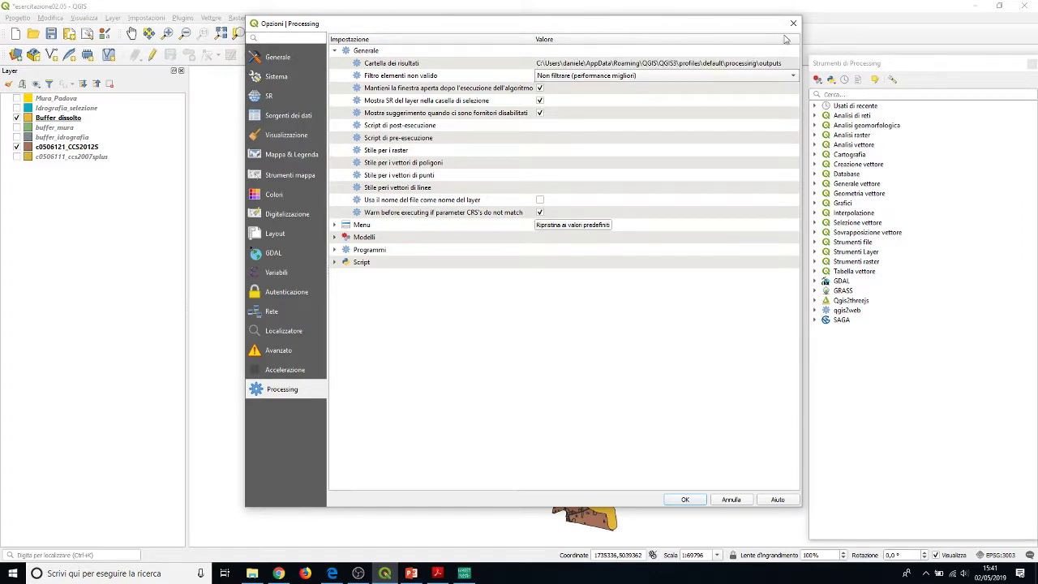
left_click(686, 500)
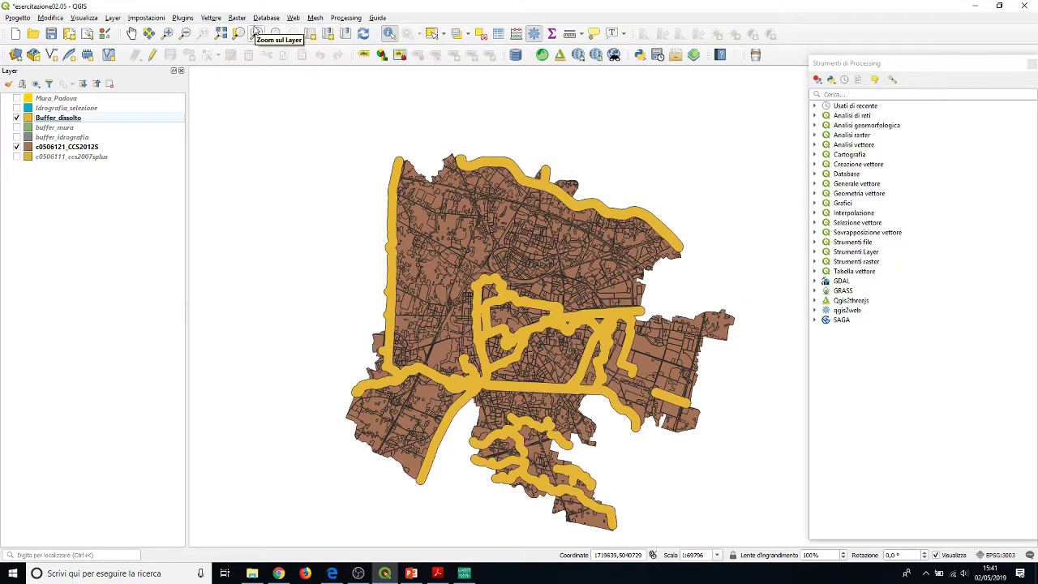
Start the Clip geoprocessing tool with c0506111_ccs2007splus as the input layer and Buffer_dissolto as the overlay layer.
left_click(209, 19)
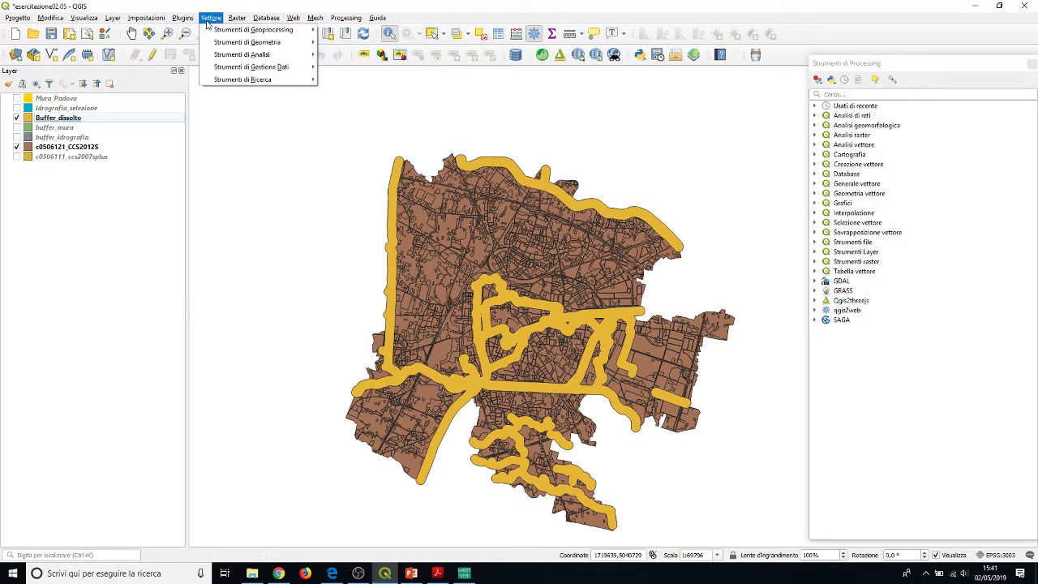
mouse_move(220, 29)
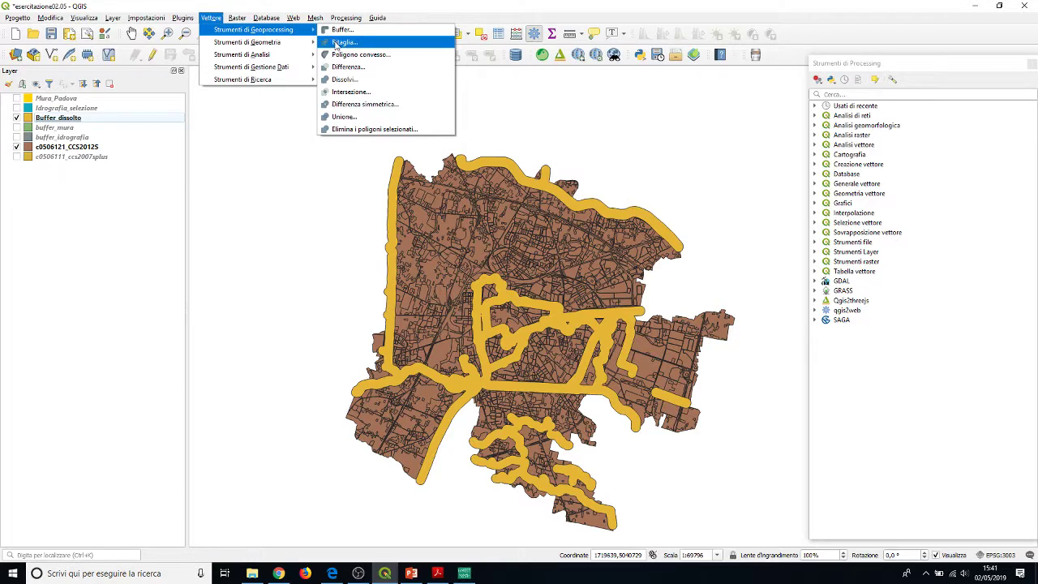
left_click(342, 42)
left_click(592, 118)
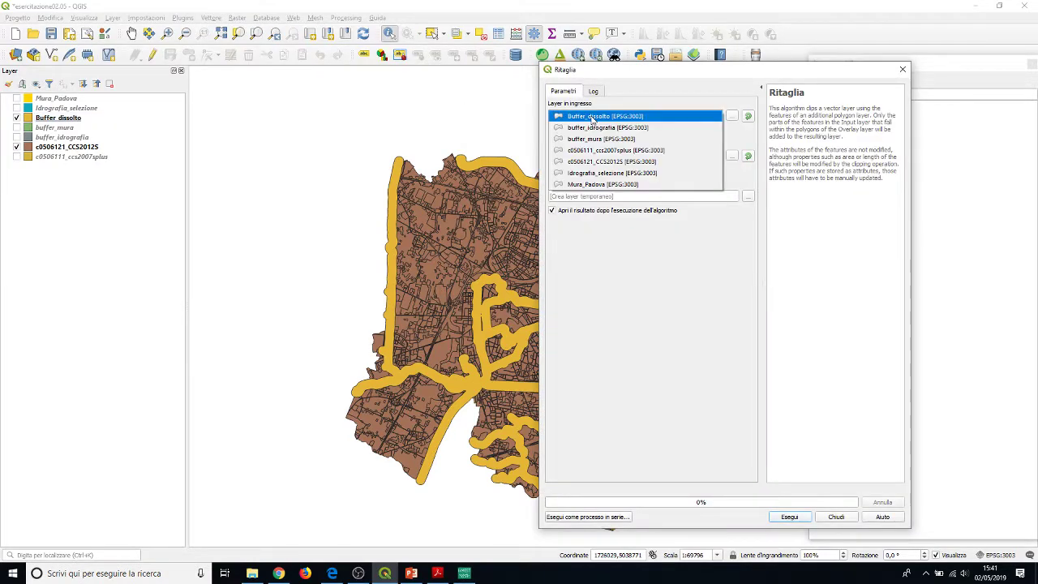
left_click(605, 151)
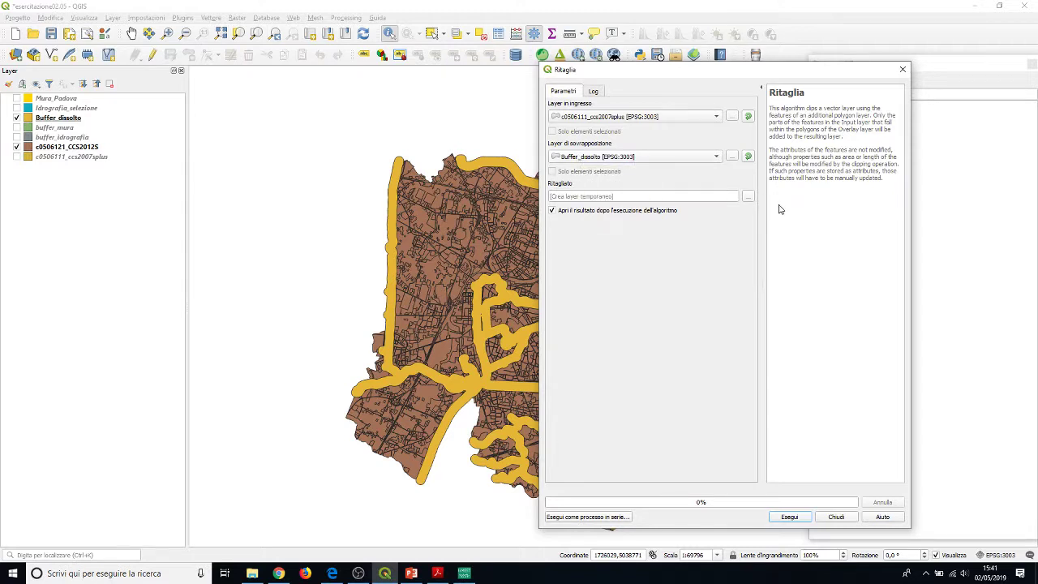
Save the clip output over the existing clip_ccs2007.shp in the Processi folder, run the clip and close the tool.
left_click(748, 196)
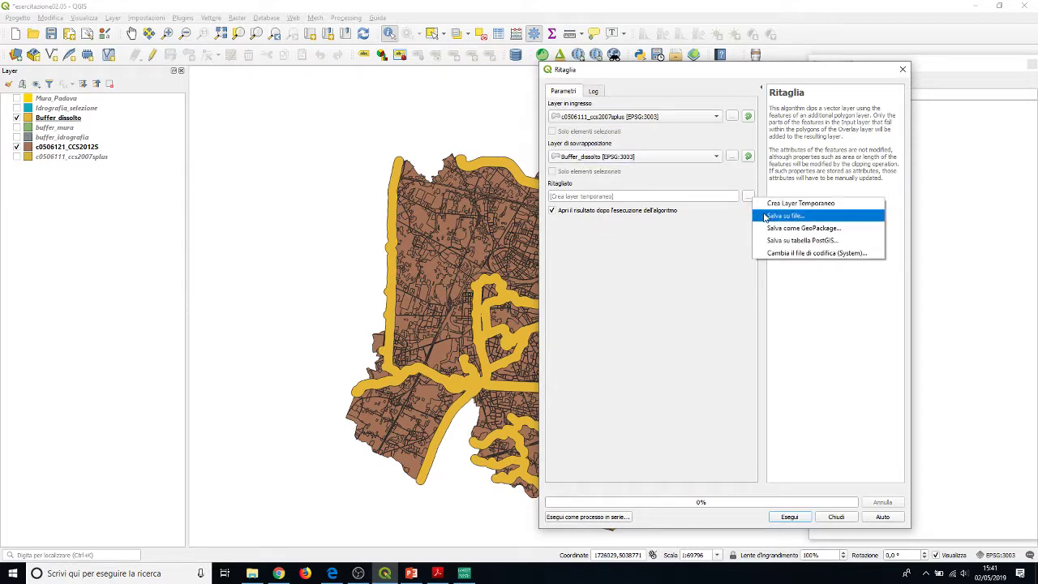
left_click(766, 217)
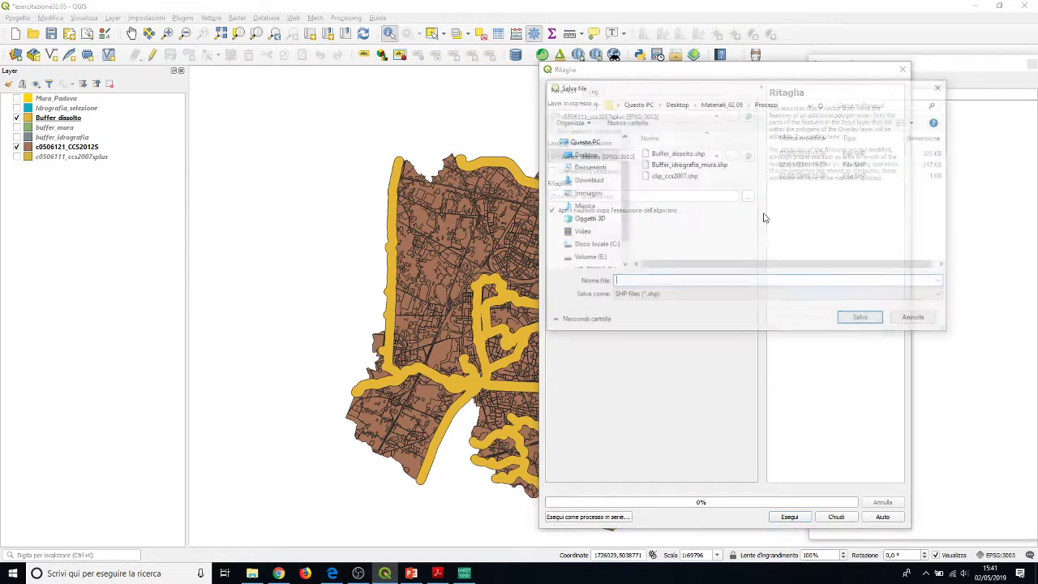
left_click(656, 180)
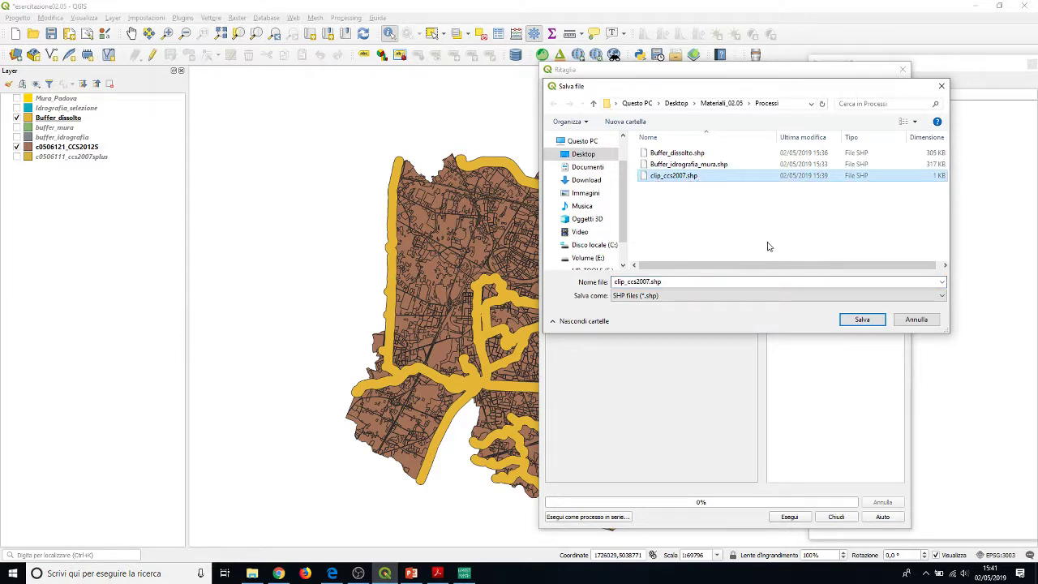
left_click(861, 320)
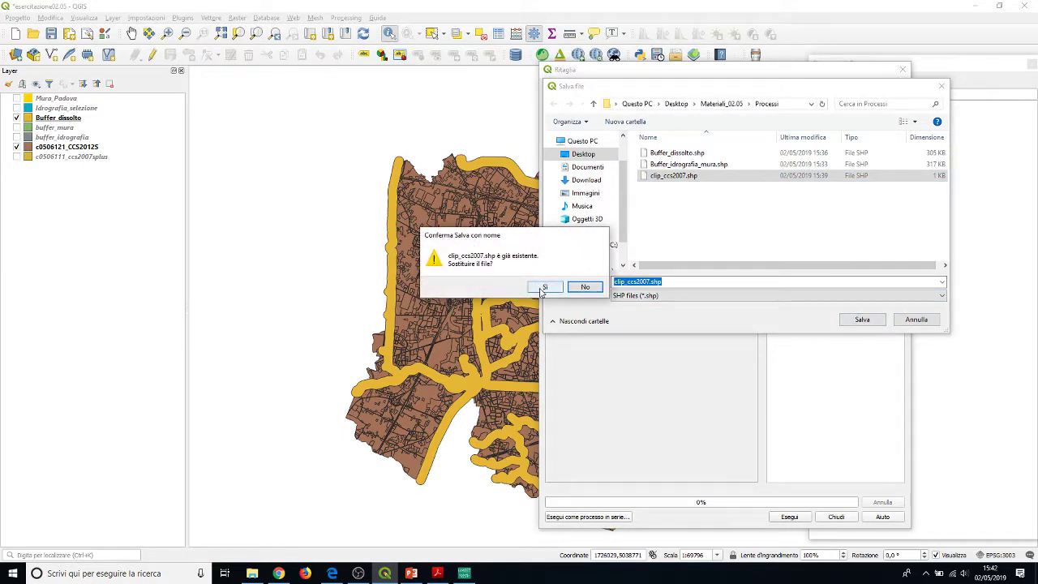
left_click(543, 288)
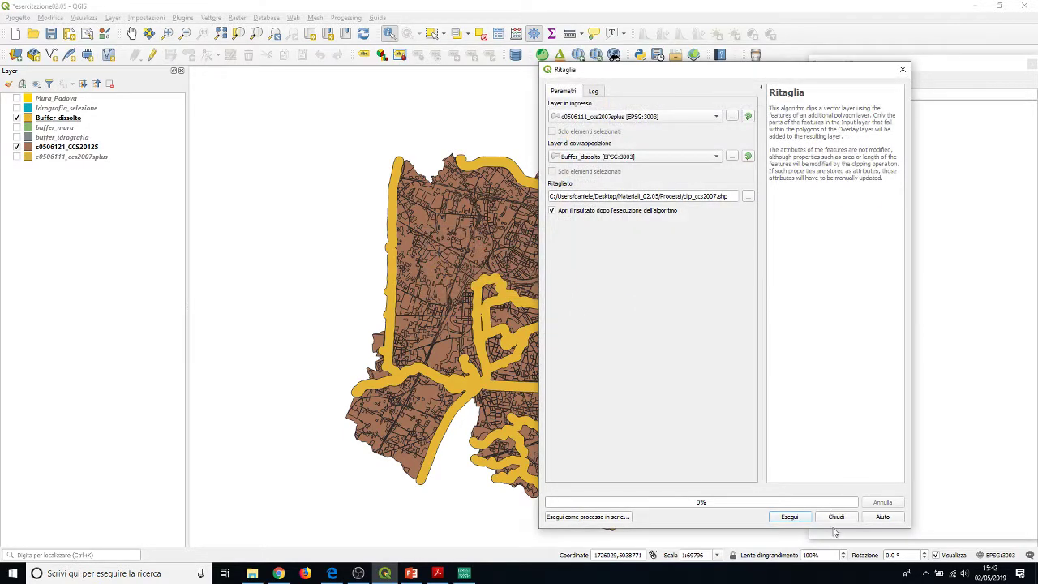
left_click(790, 518)
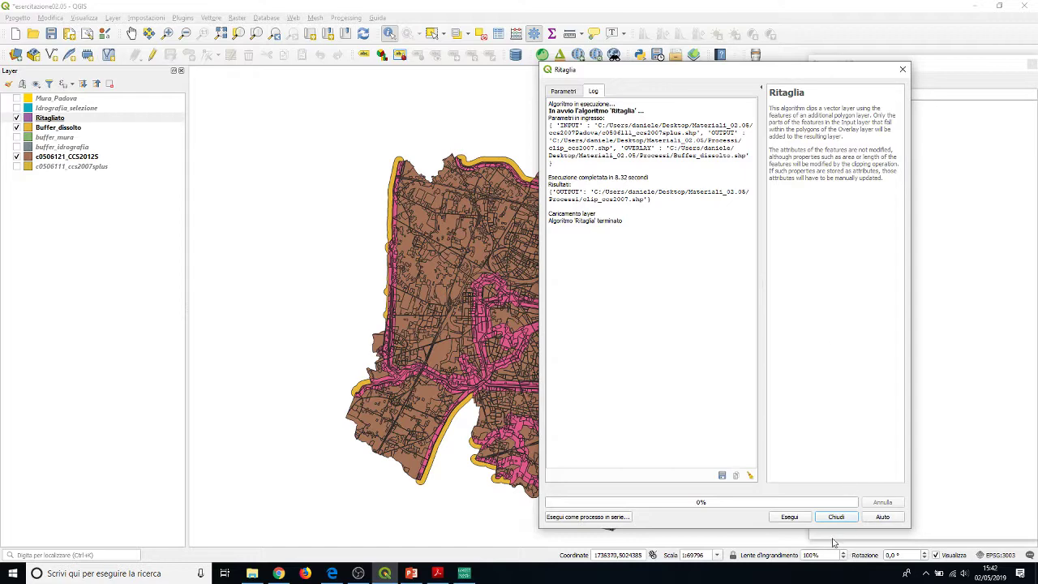
left_click(836, 517)
Hide the 2012 land cover and Buffer_dissolto layers to inspect the clipped 2007 land cover alone, and close the Processing toolbox.
left_click(16, 157)
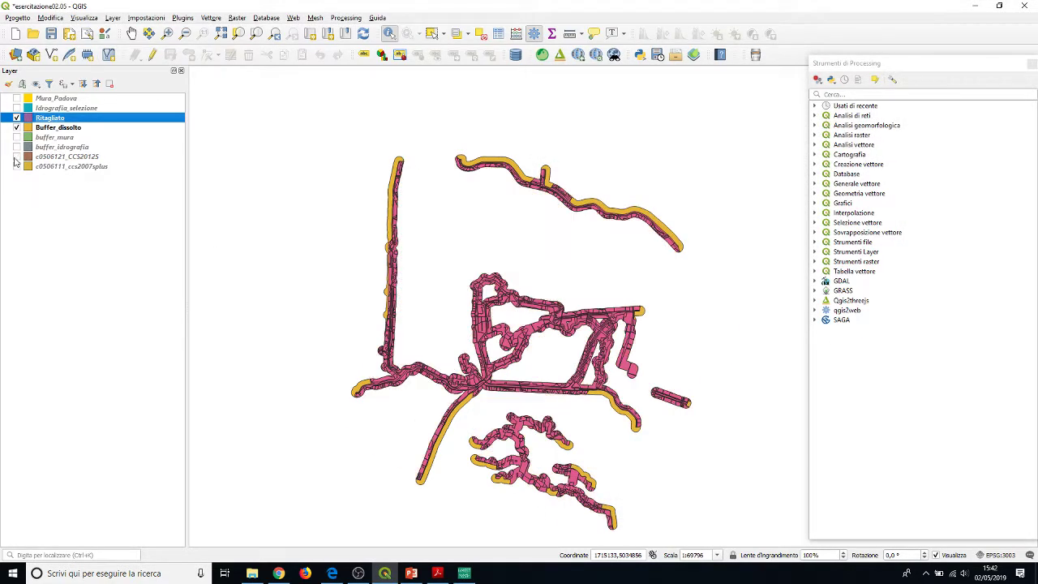
scroll(519, 329, "up", 2)
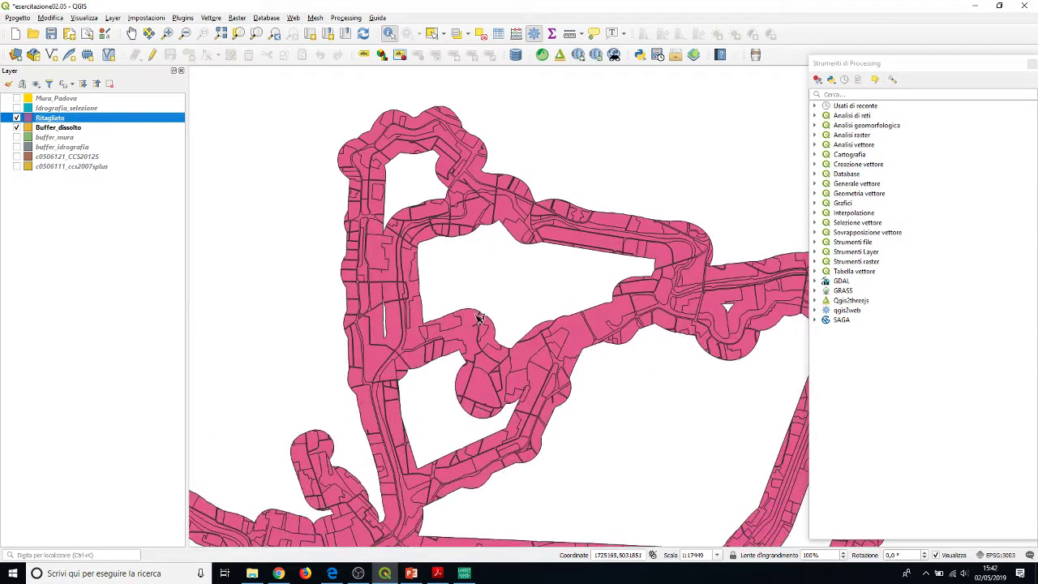
scroll(492, 365, "down", 1)
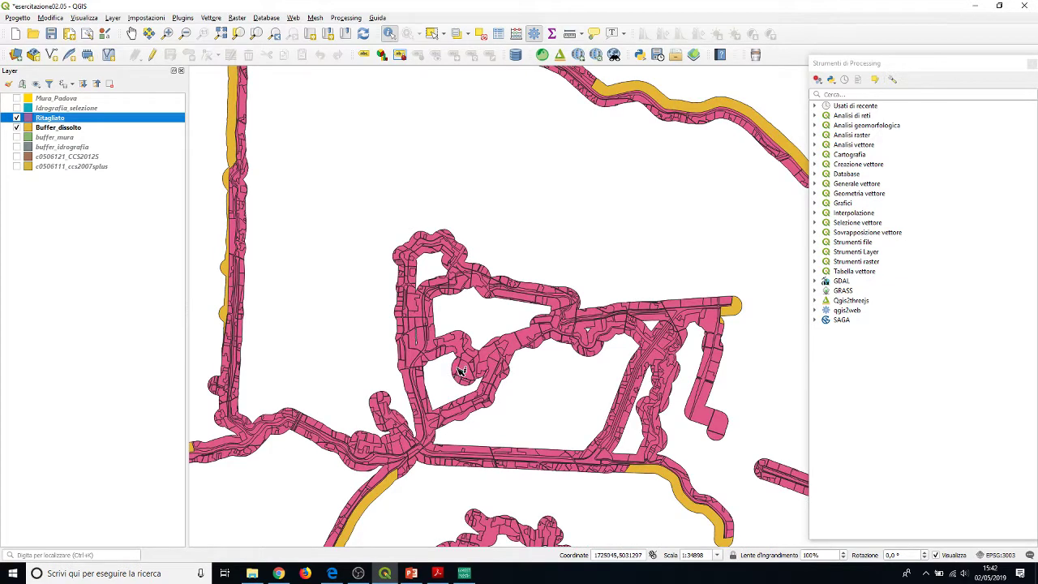
left_click(17, 128)
scroll(562, 404, "down", 1)
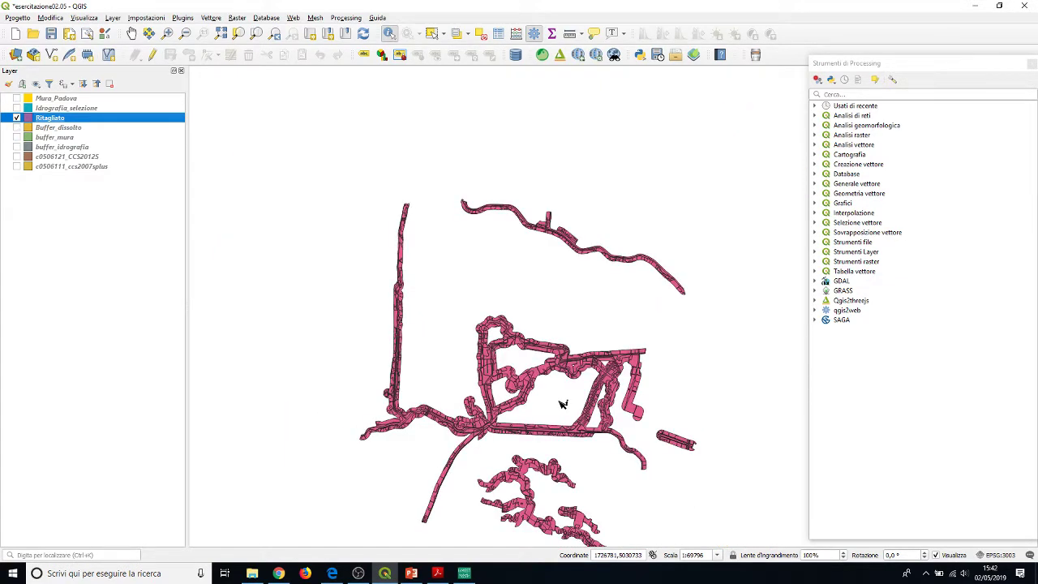
left_click(1033, 65)
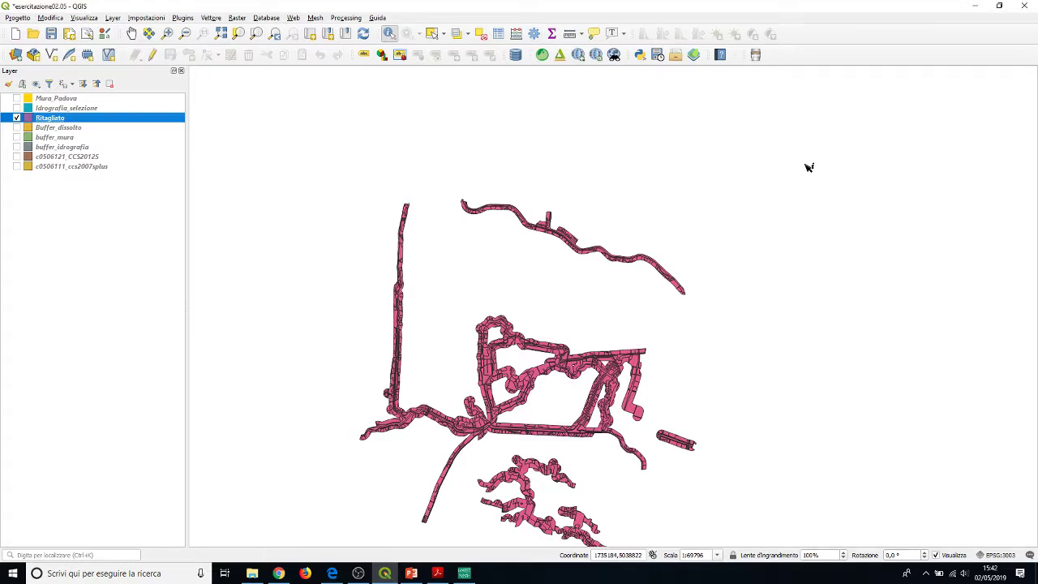
Start the Clip geoprocessing tool with c0506121_CCS2012S as the input layer and Buffer_dissolto as the overlay layer.
left_click(215, 22)
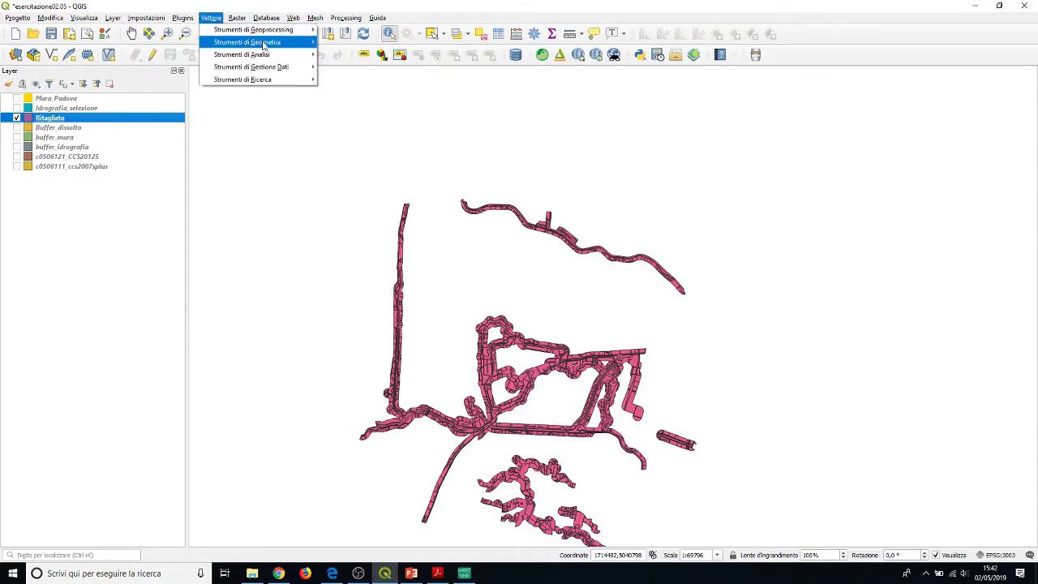
mouse_move(290, 31)
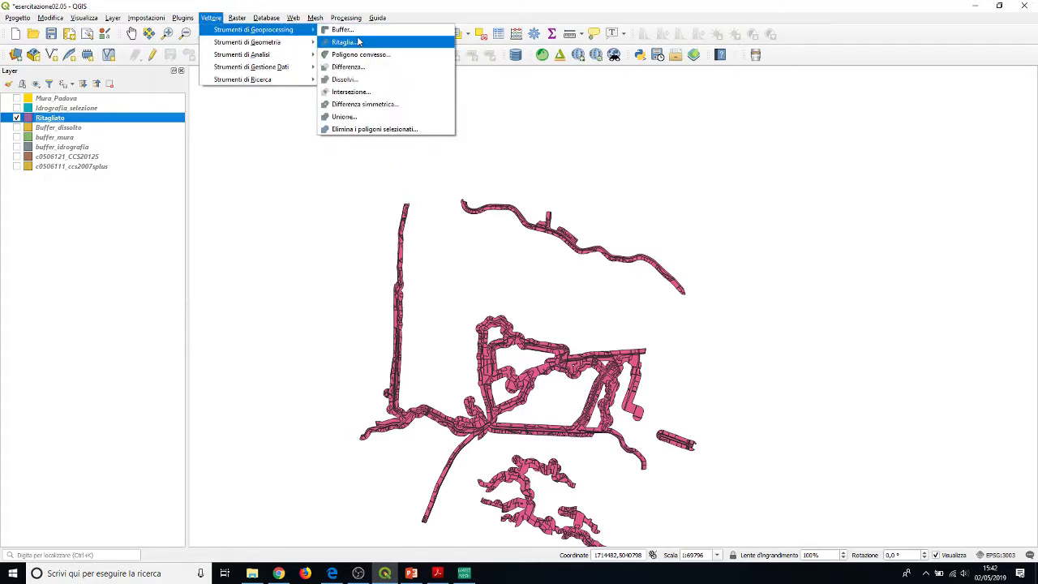
left_click(359, 41)
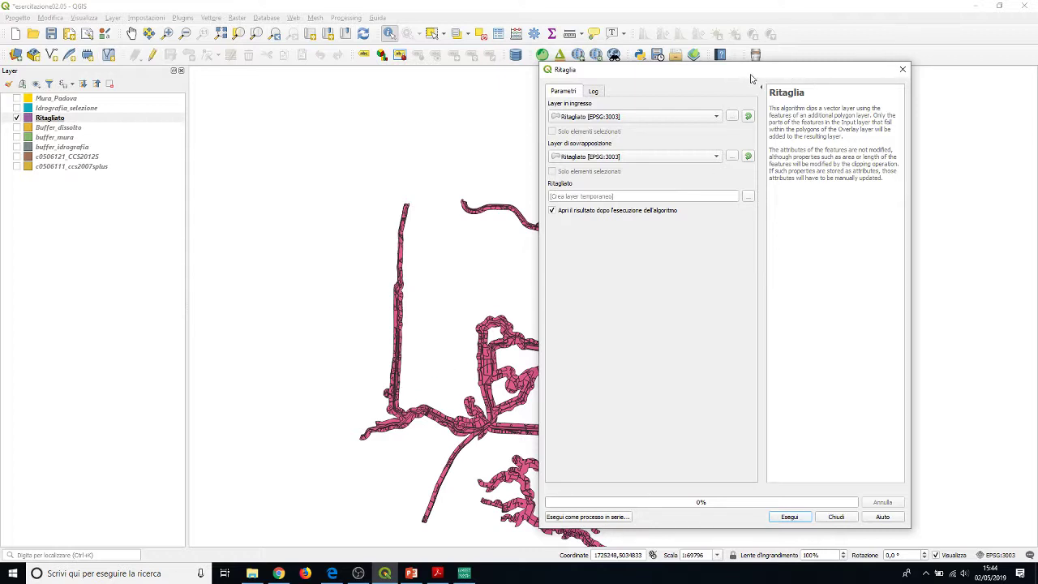
left_click_drag(691, 72, 747, 62)
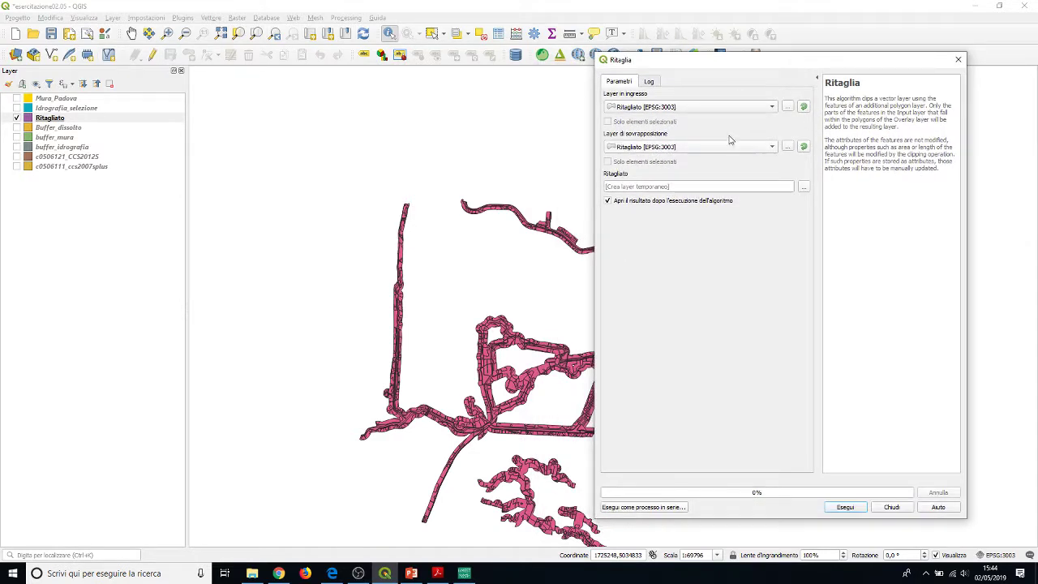
scroll(389, 182, "down", 1)
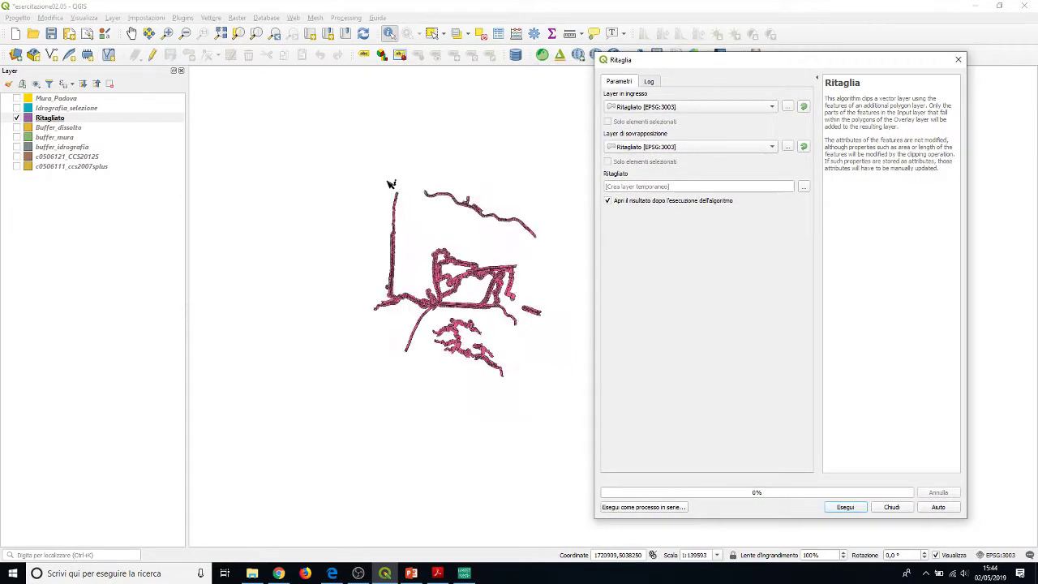
left_click(646, 111)
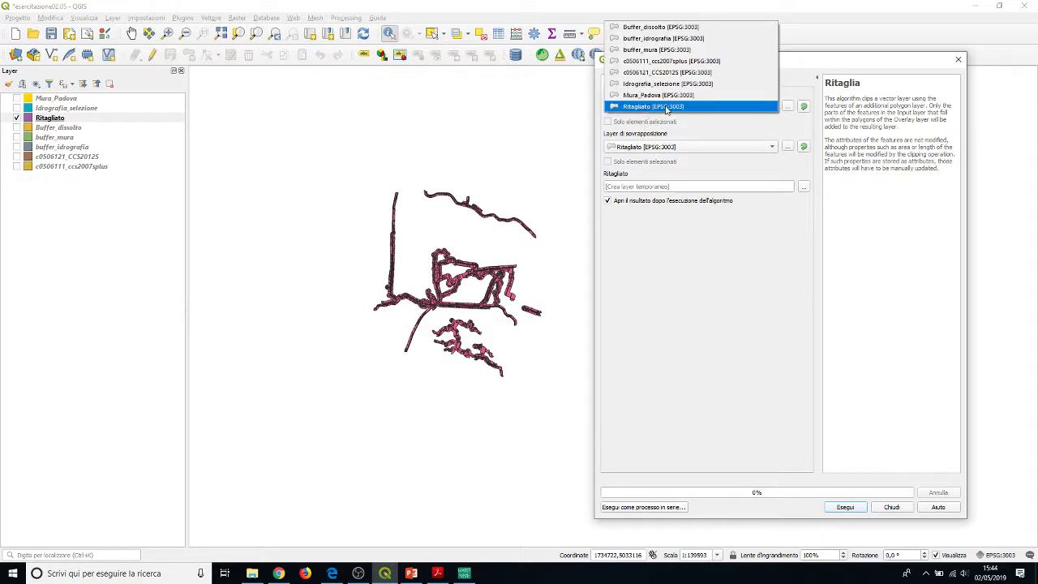
left_click(832, 65)
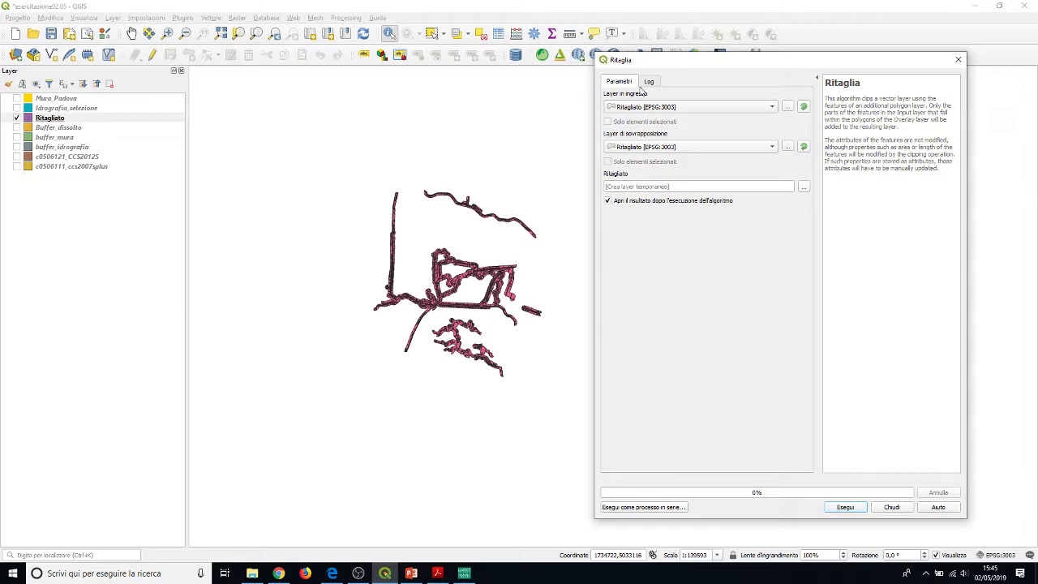
left_click(744, 108)
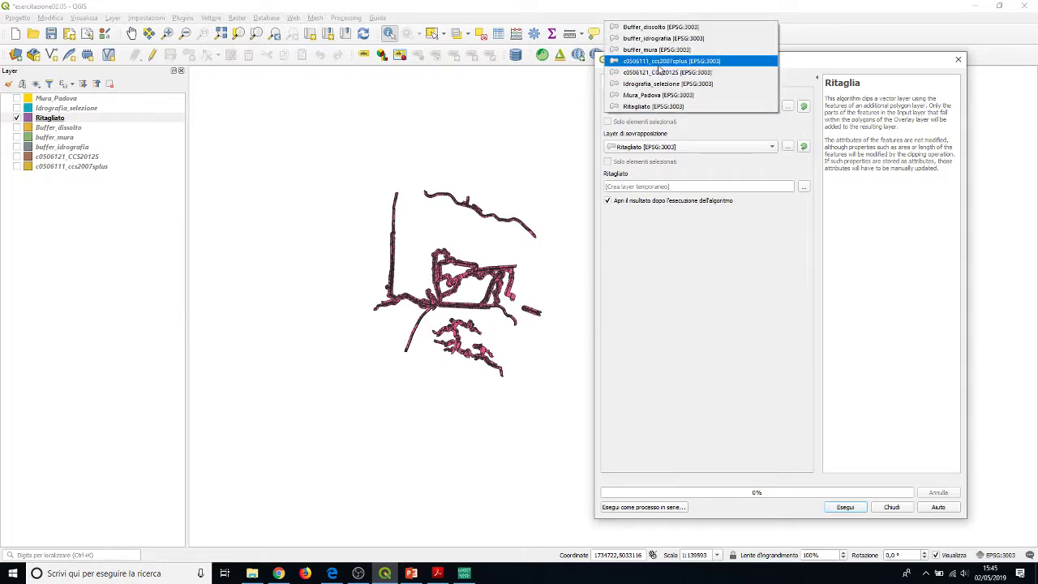
left_click(650, 73)
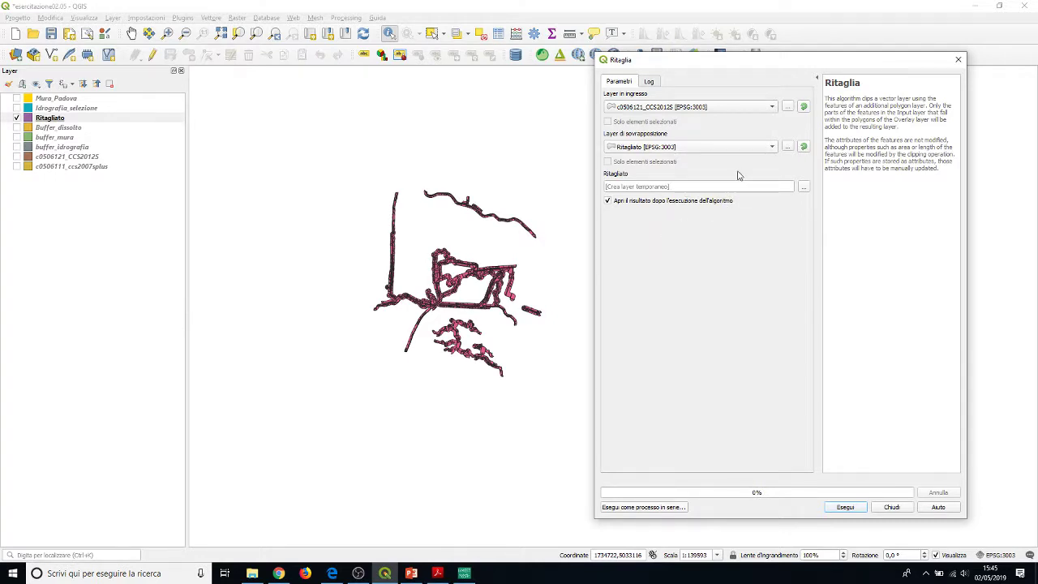
left_click(685, 148)
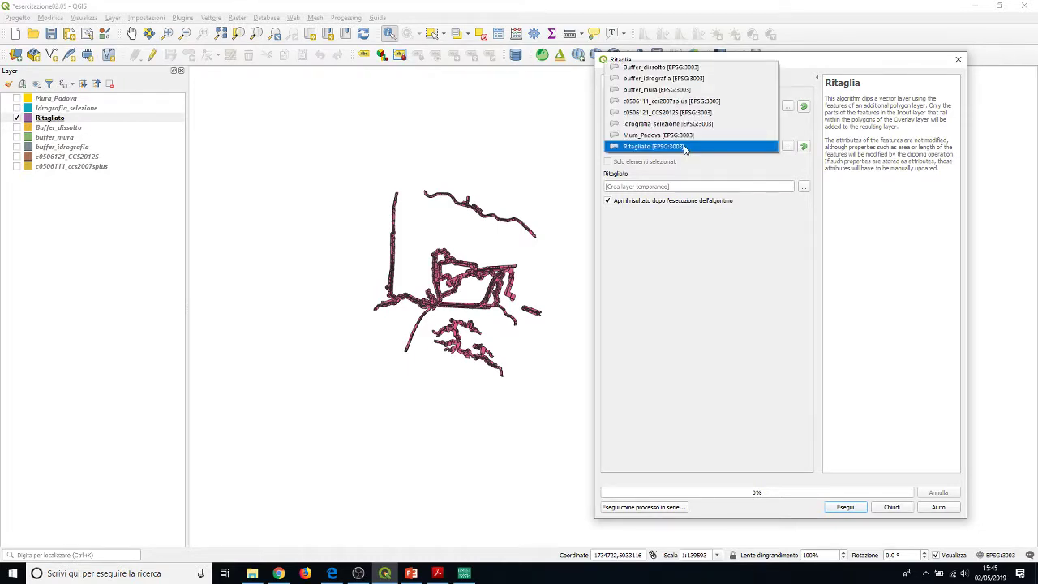
left_click(641, 70)
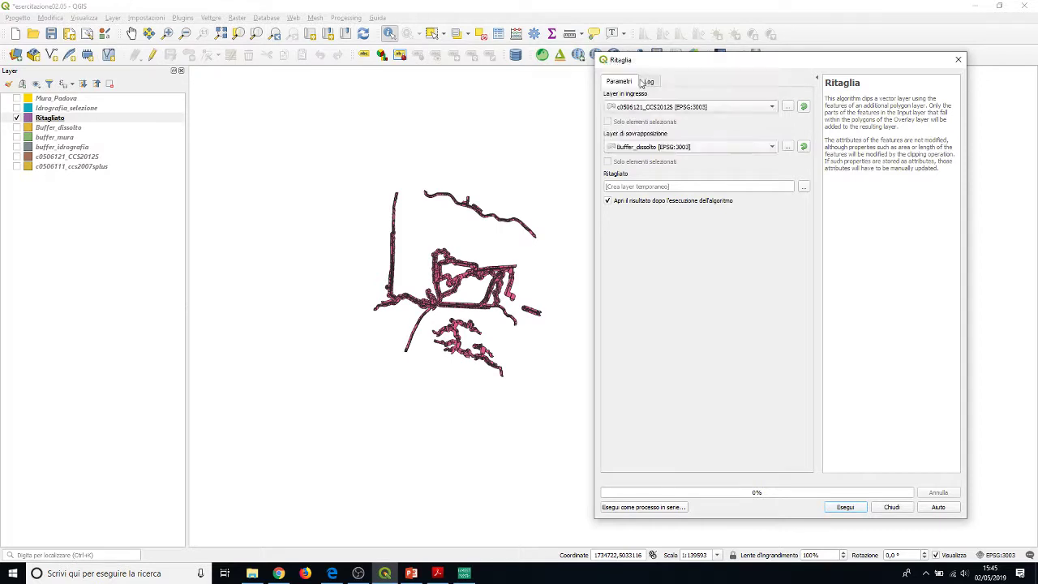
Set the clip output to clip_ccs2012.shp in the Processi folder, run the clip and close the tool.
left_click(803, 187)
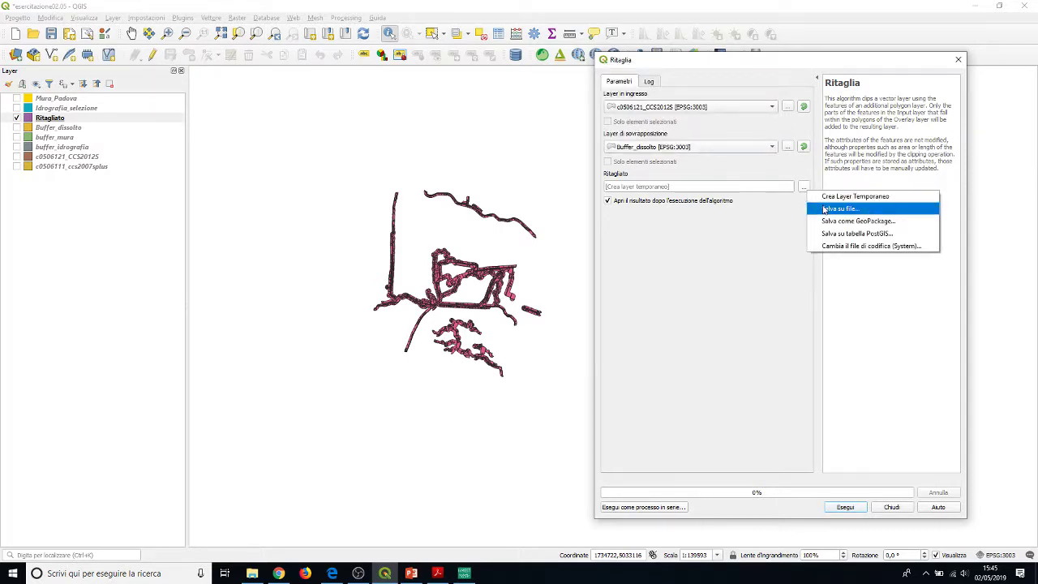
left_click(825, 211)
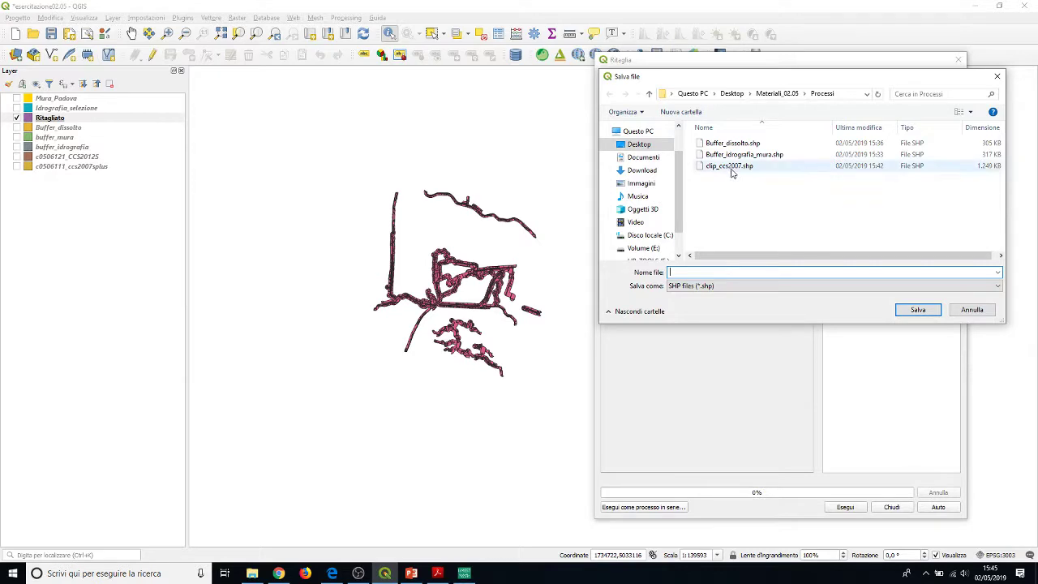
left_click(734, 166)
left_click(703, 273)
left_click(704, 273)
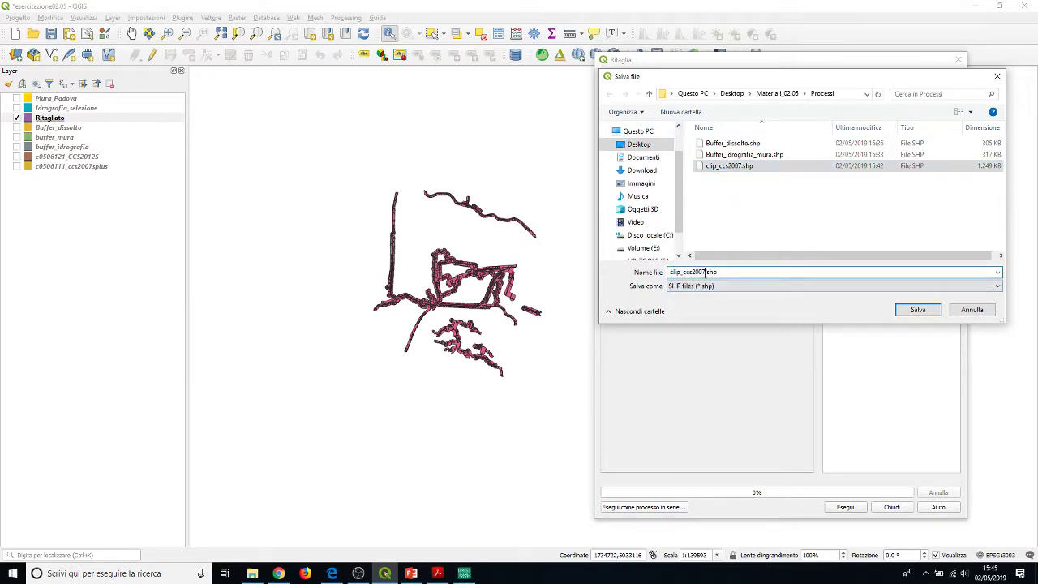
key("BackSpace")
key("BackSpace")
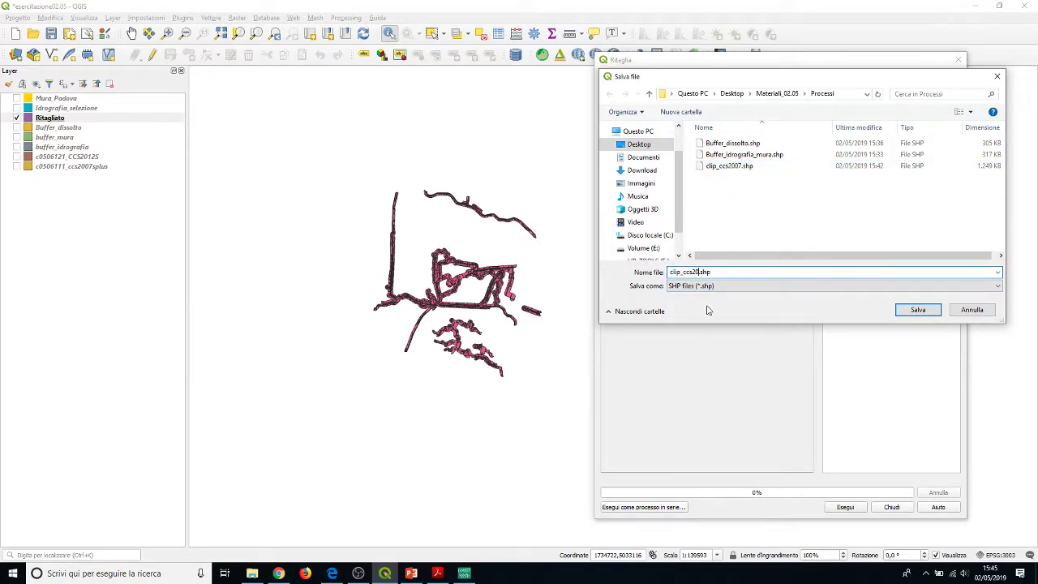
type("12")
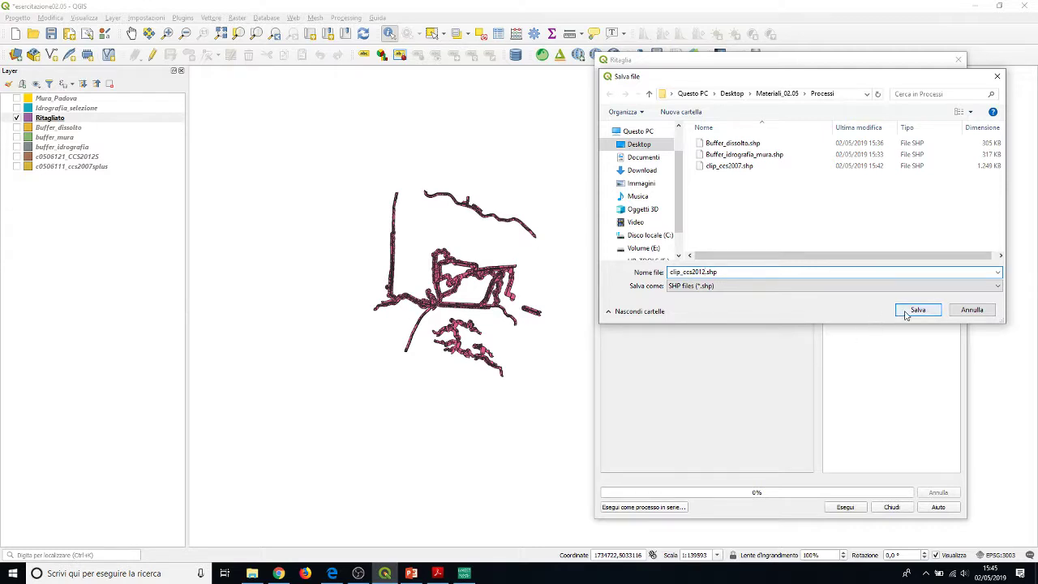
left_click(917, 311)
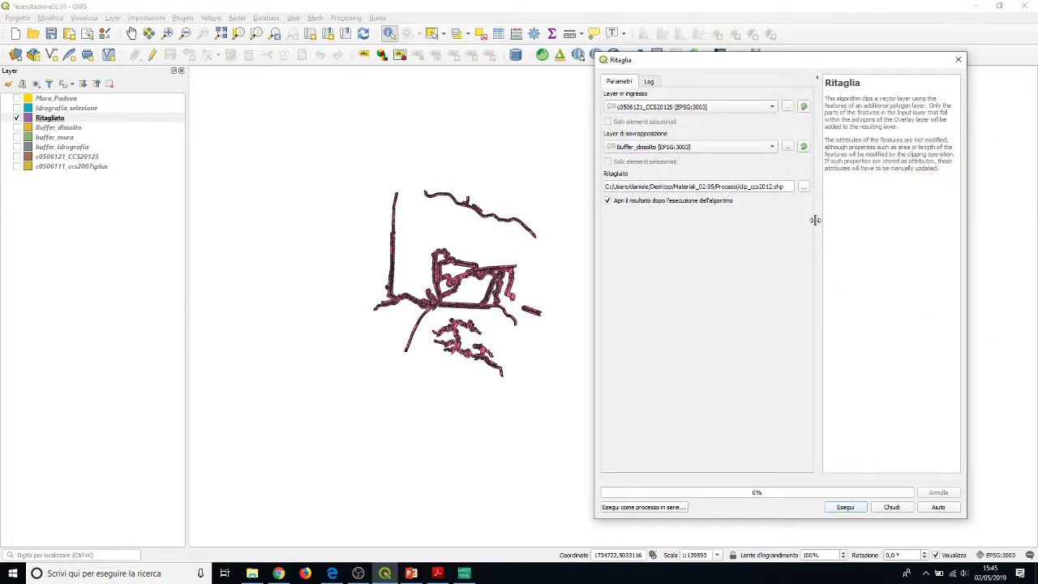
left_click(846, 507)
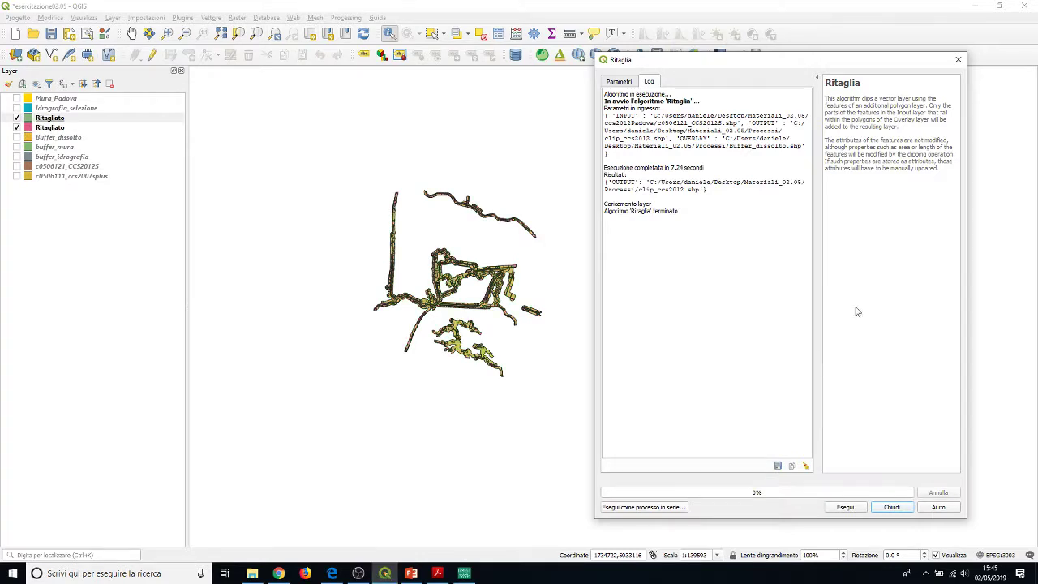
left_click(902, 511)
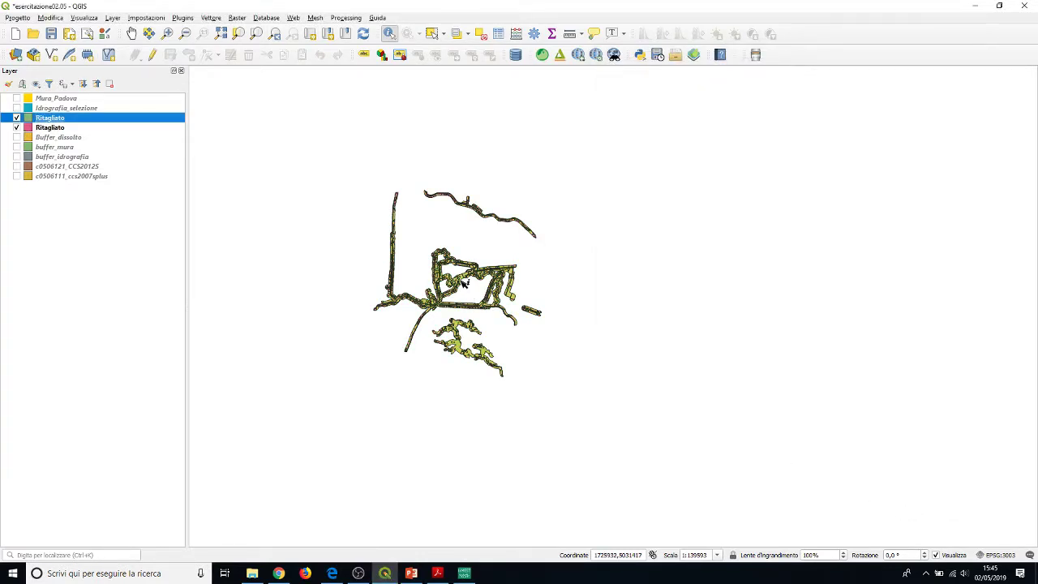
Hide the clipped 2012 land cover to compare it with the 2007 clip, and save the project.
scroll(464, 283, "up", 2)
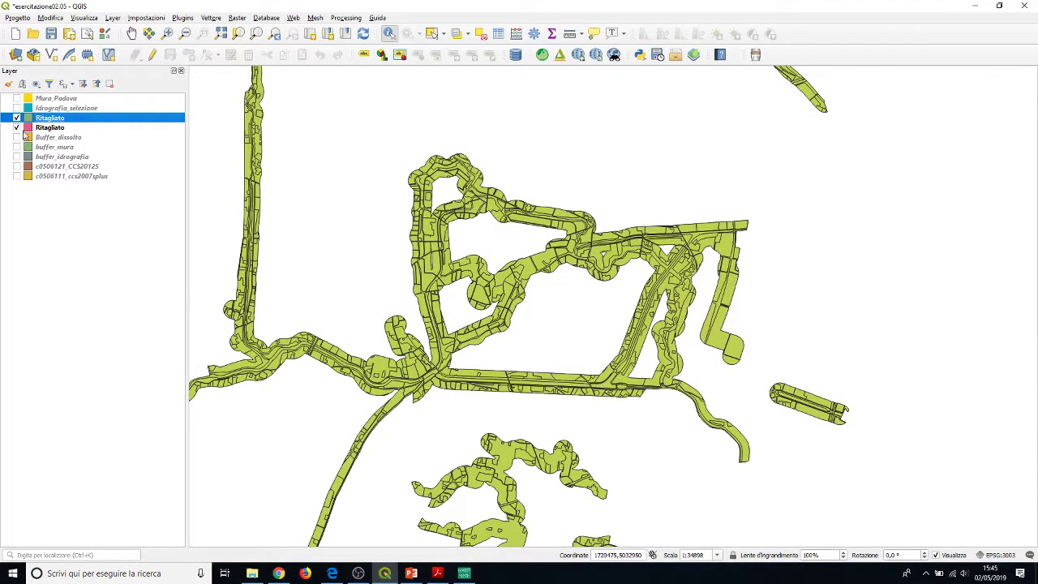
left_click(16, 117)
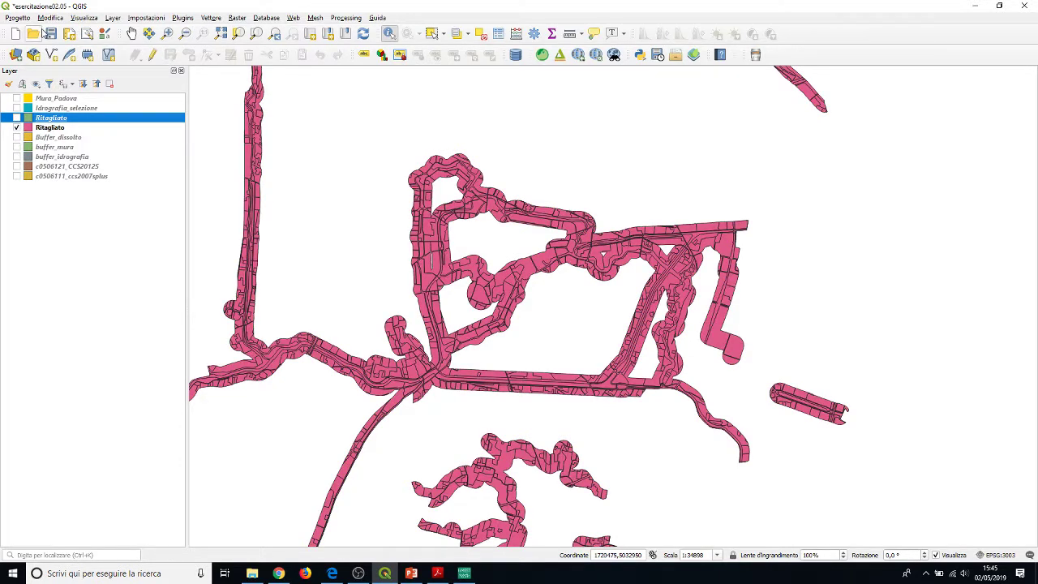
left_click(51, 34)
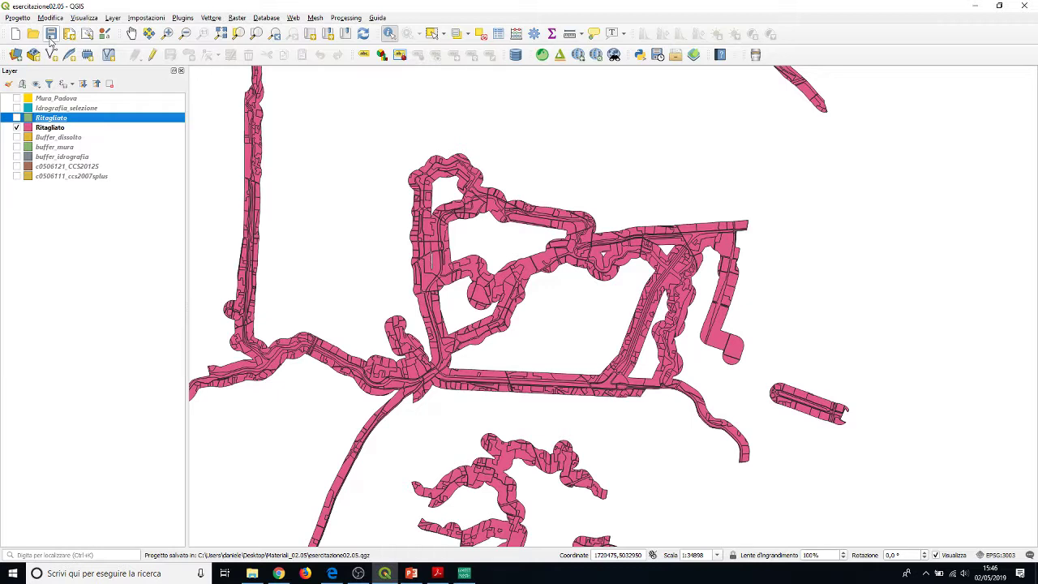
Review the invalid feature filter (Filtro elementi non valido) in the general Processing options, then close the options and the Processing toolbox.
left_click(345, 18)
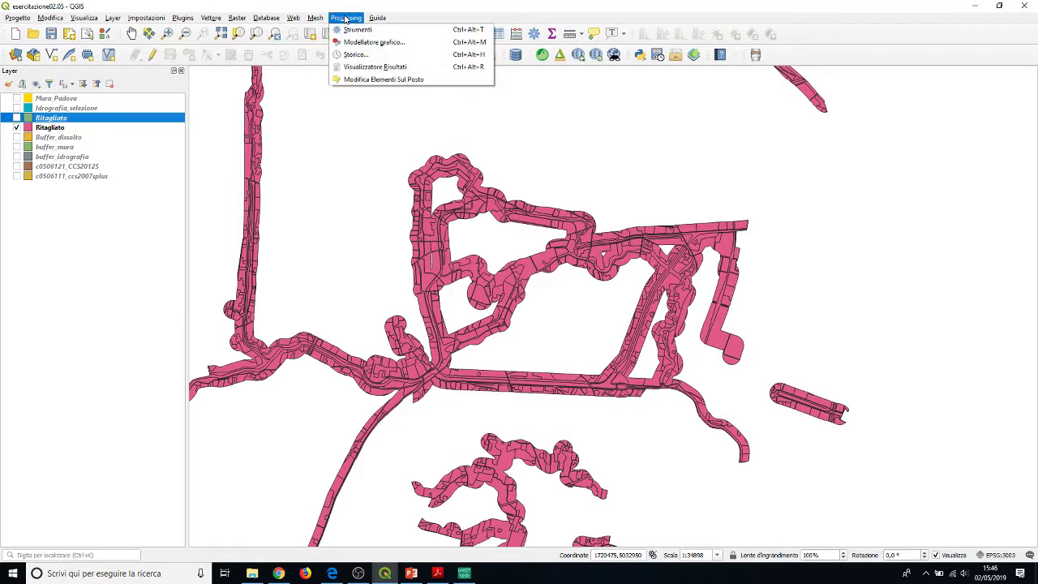
left_click(349, 29)
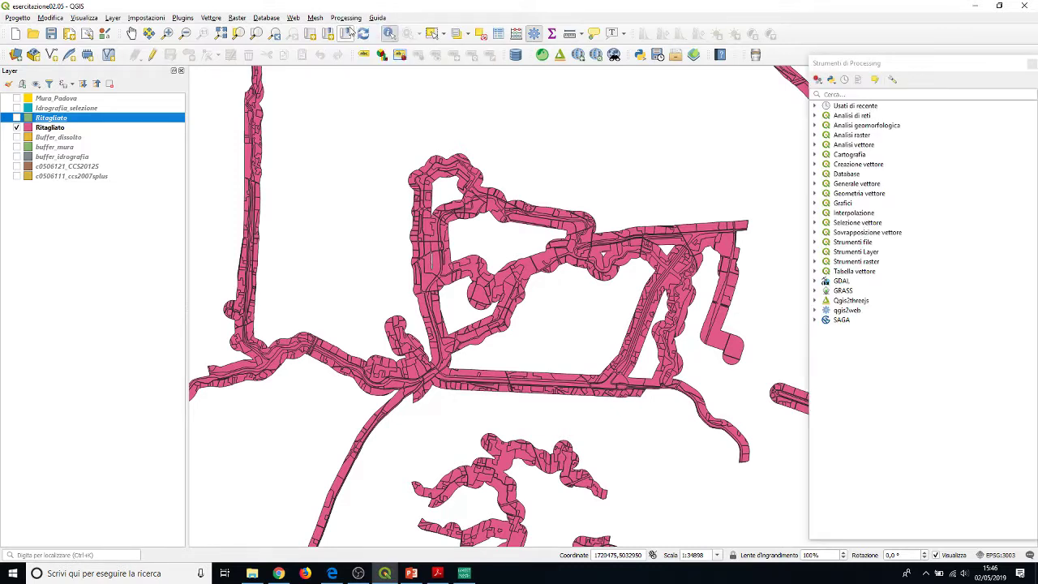
left_click(893, 84)
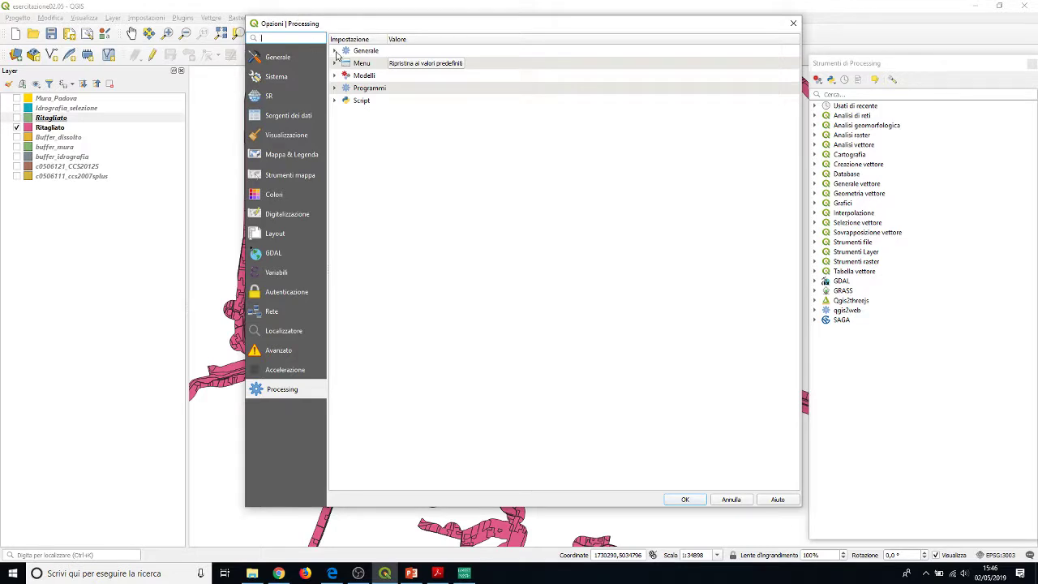
left_click(335, 51)
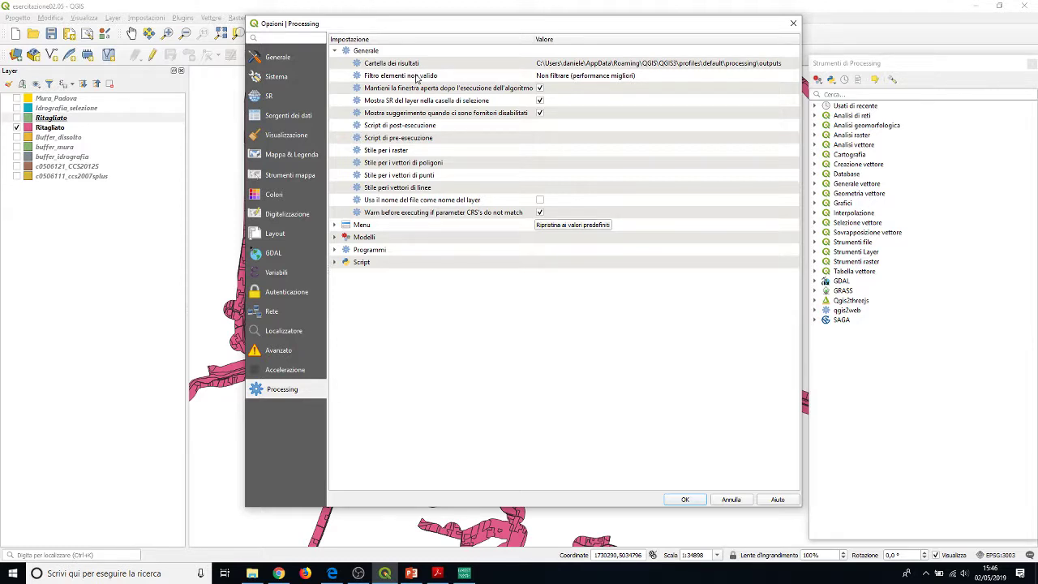
left_click(603, 78)
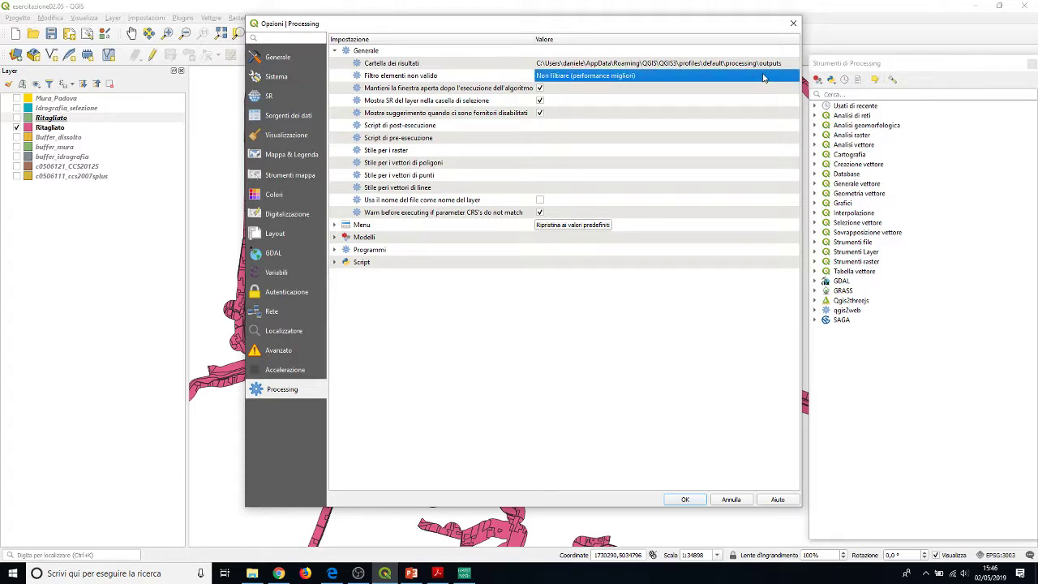
left_click(764, 77)
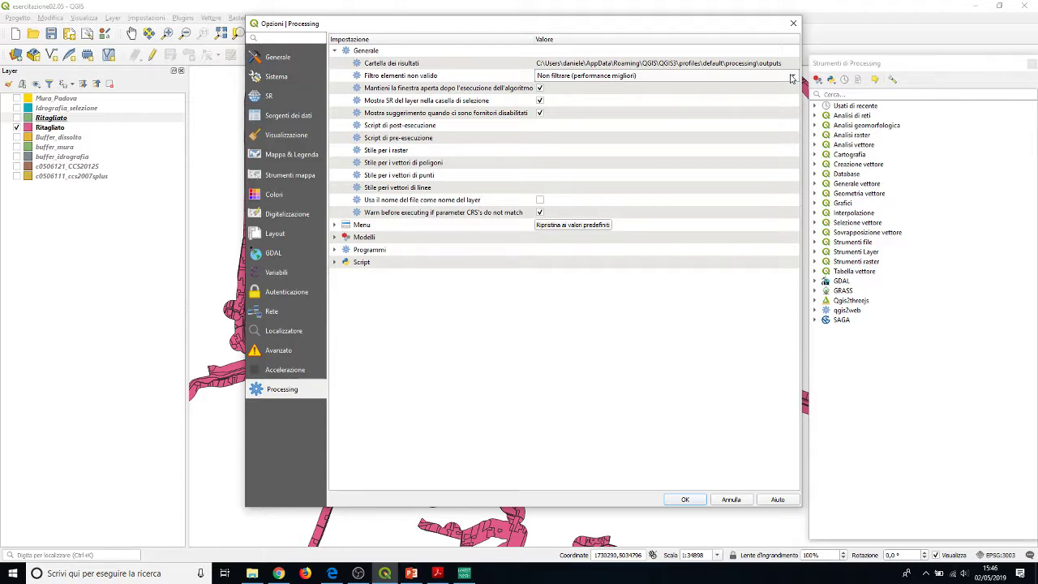
left_click(797, 24)
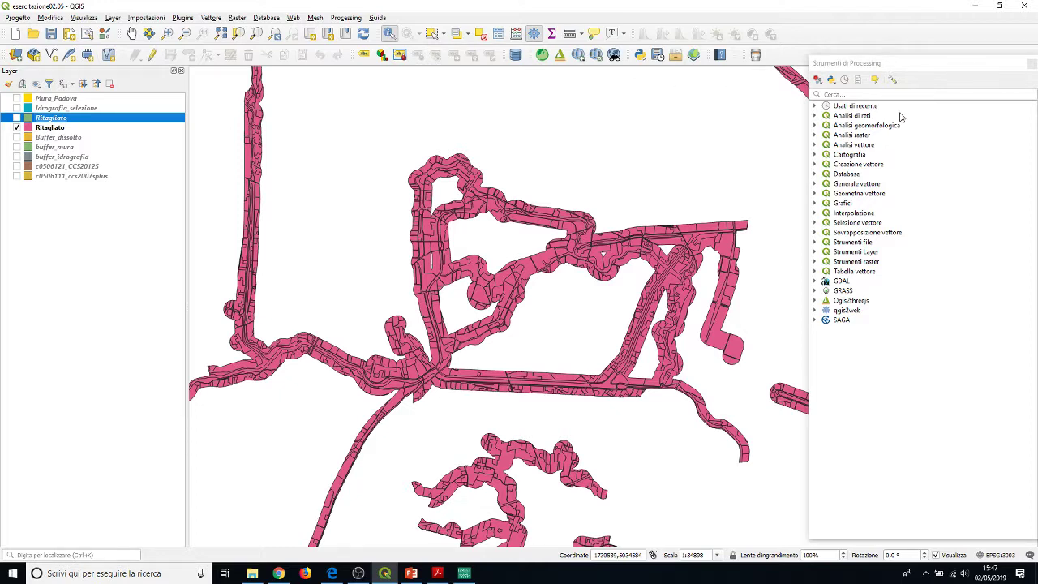
left_click(1032, 63)
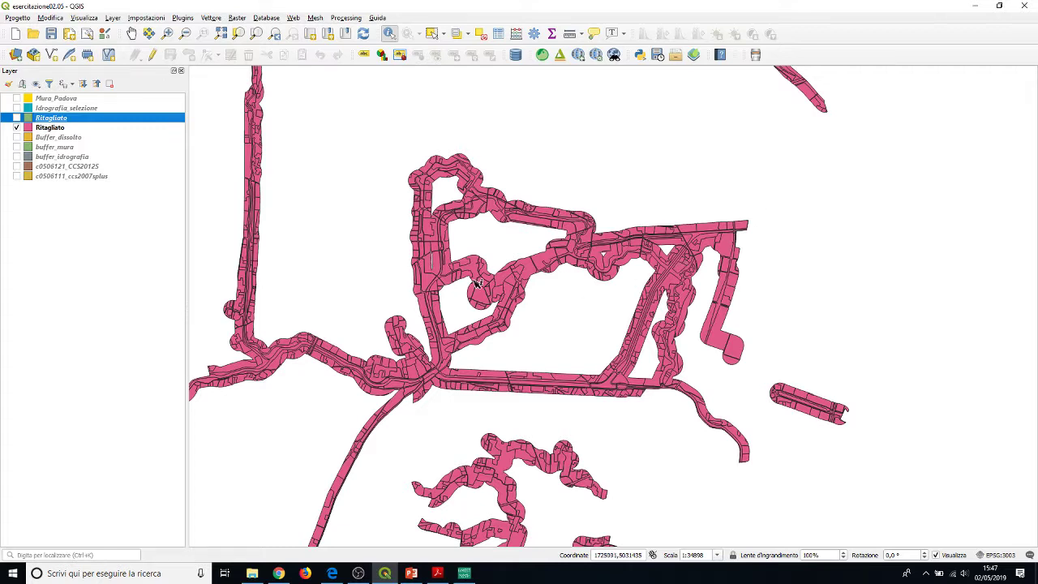
right_click(73, 120)
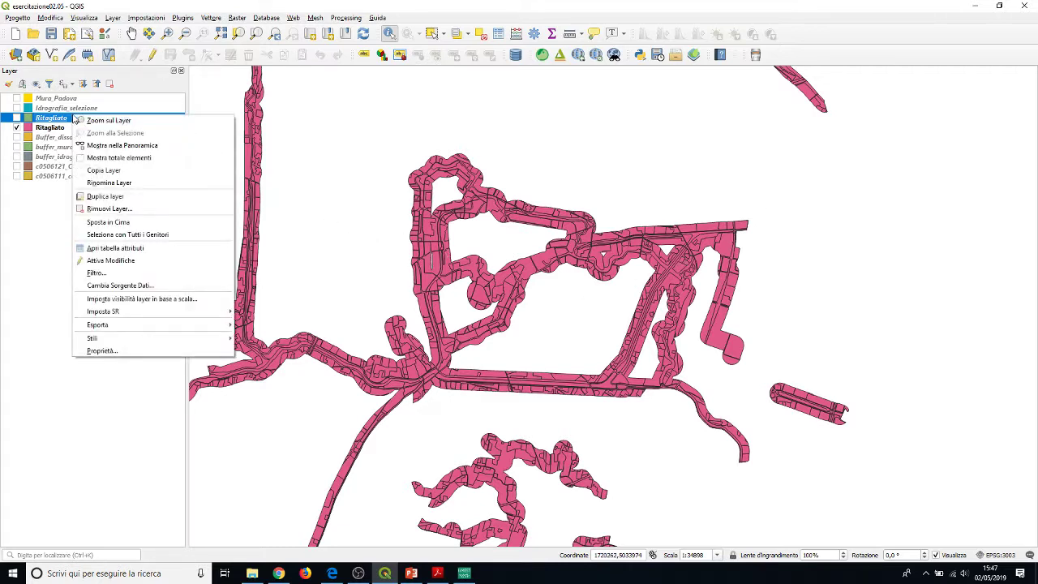
right_click(42, 128)
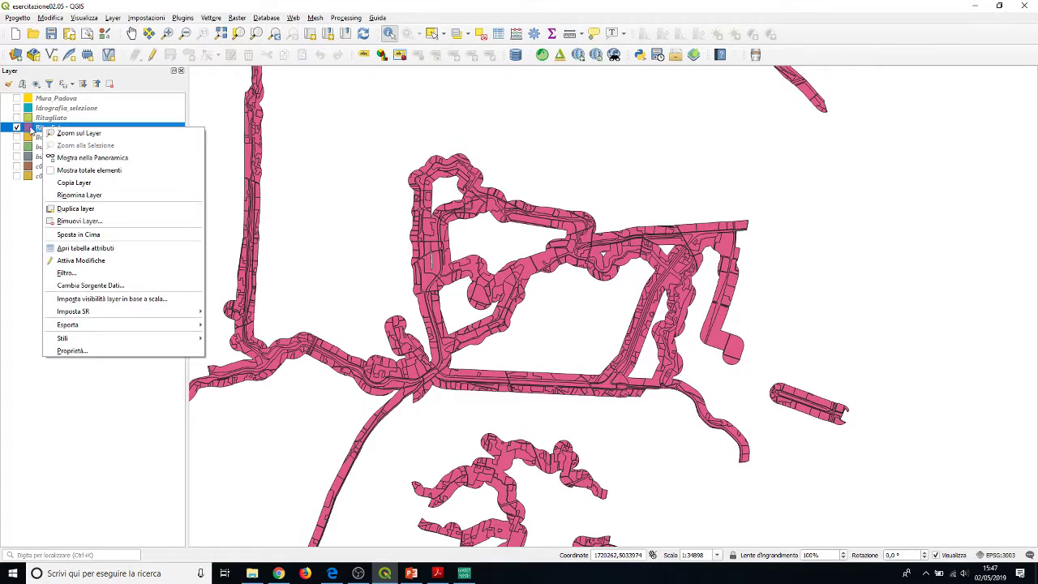
mouse_move(75, 338)
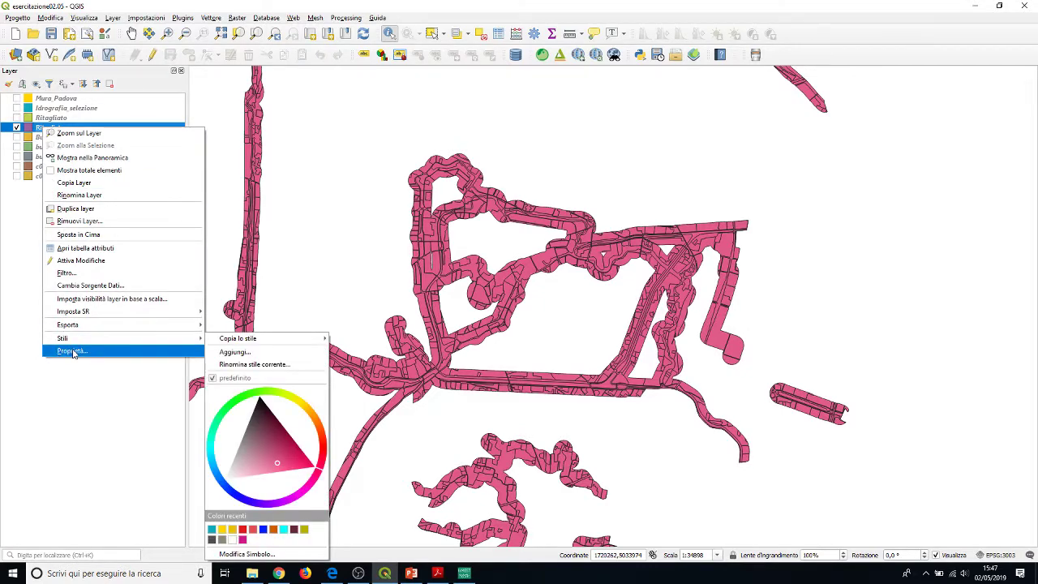
key("Escape")
double_click(55, 128)
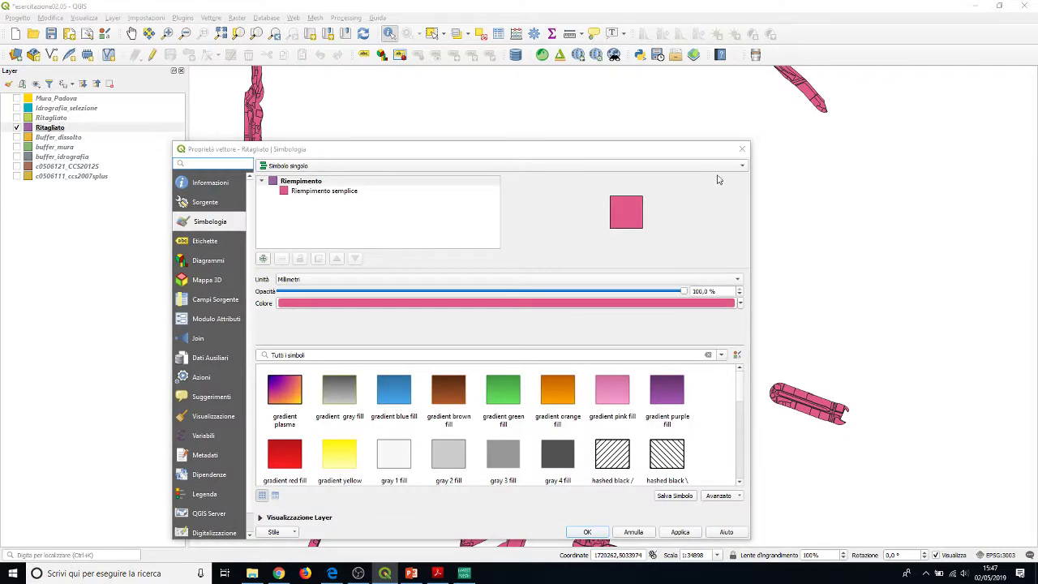
key("Escape")
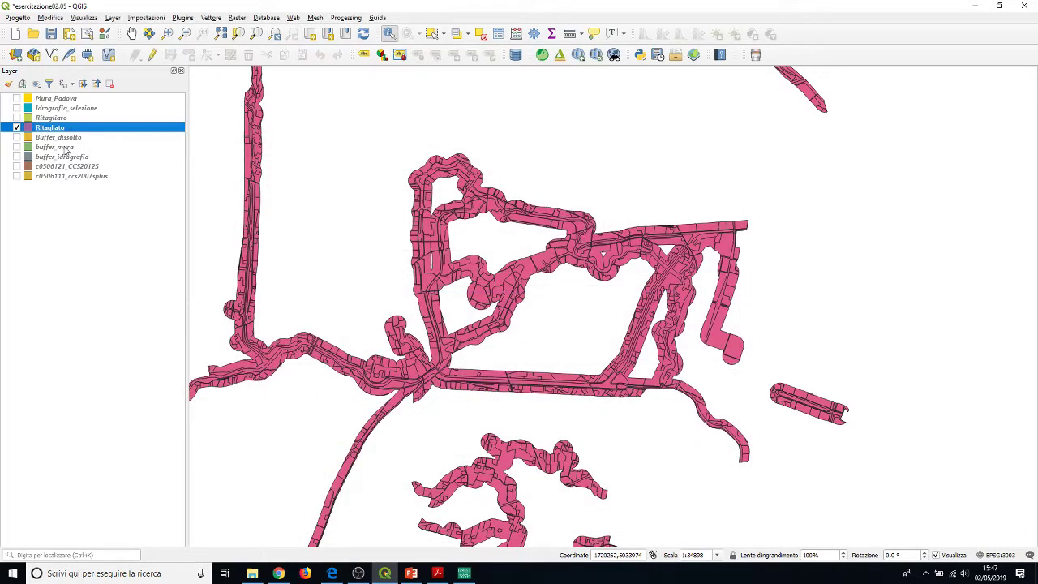
Remove the two clipped land cover layers named Ritagliato from the project.
left_click(65, 118, "ctrl")
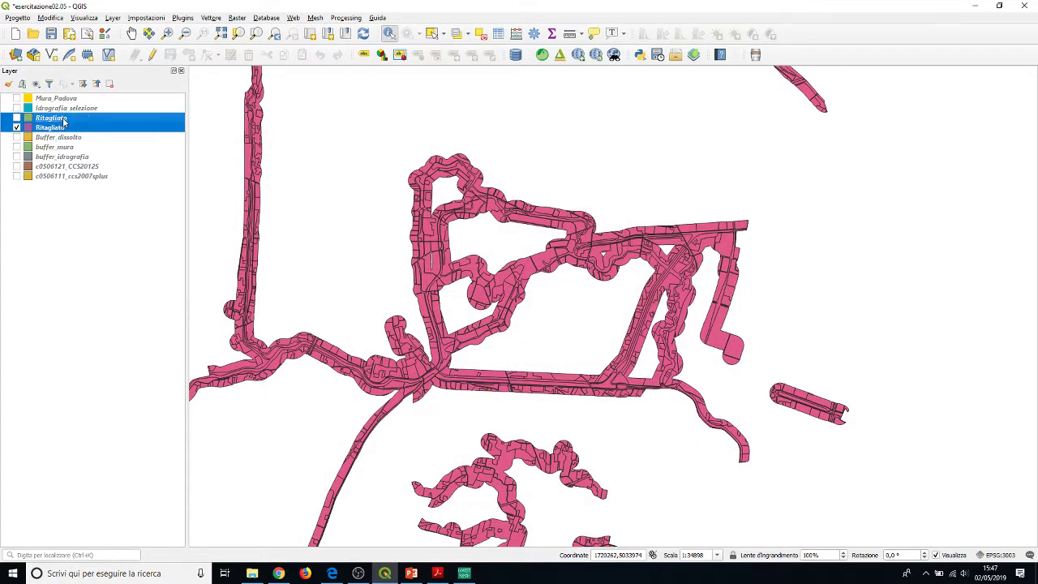
right_click(65, 119)
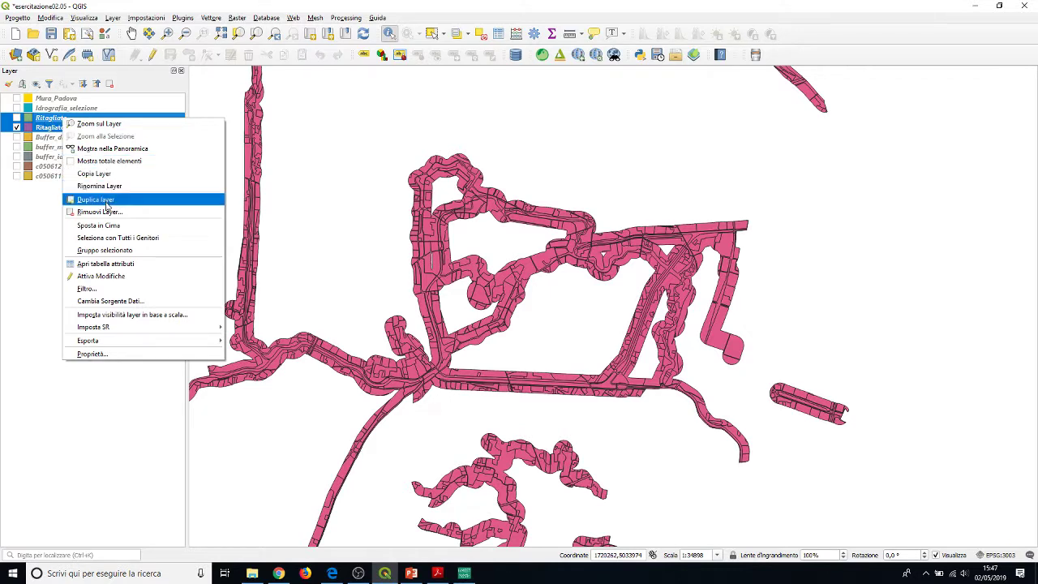
left_click(103, 212)
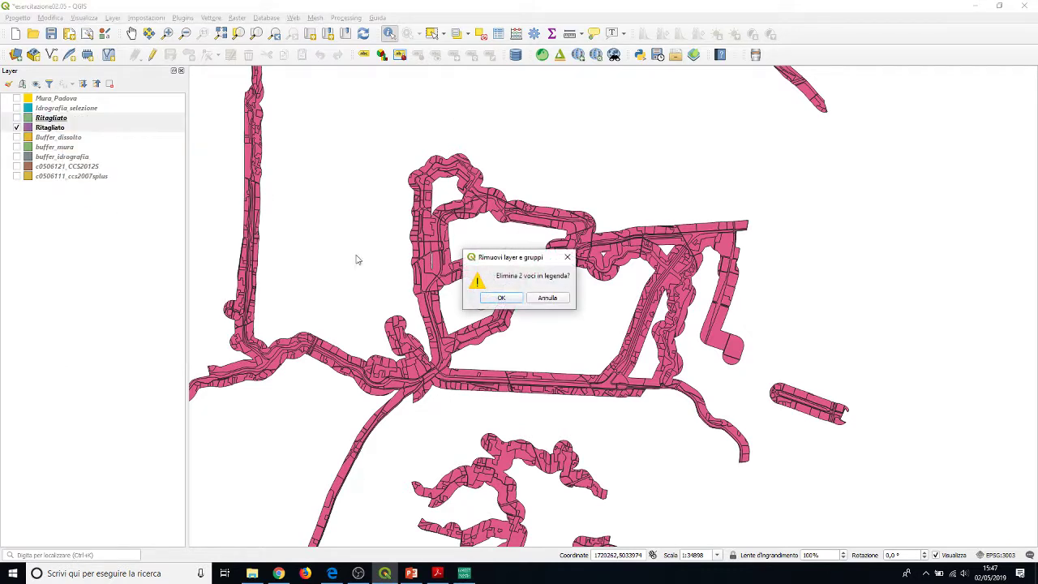
left_click(502, 298)
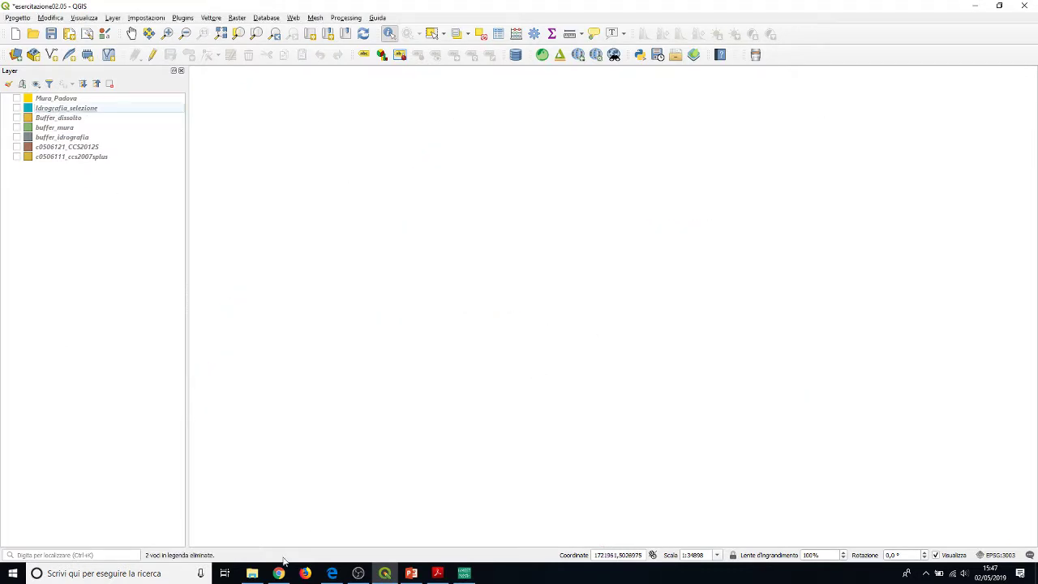
Switch to File Explorer, go to the Processi folder inside Materiali_02.05 and bring up the sorting options for its files.
left_click(252, 574)
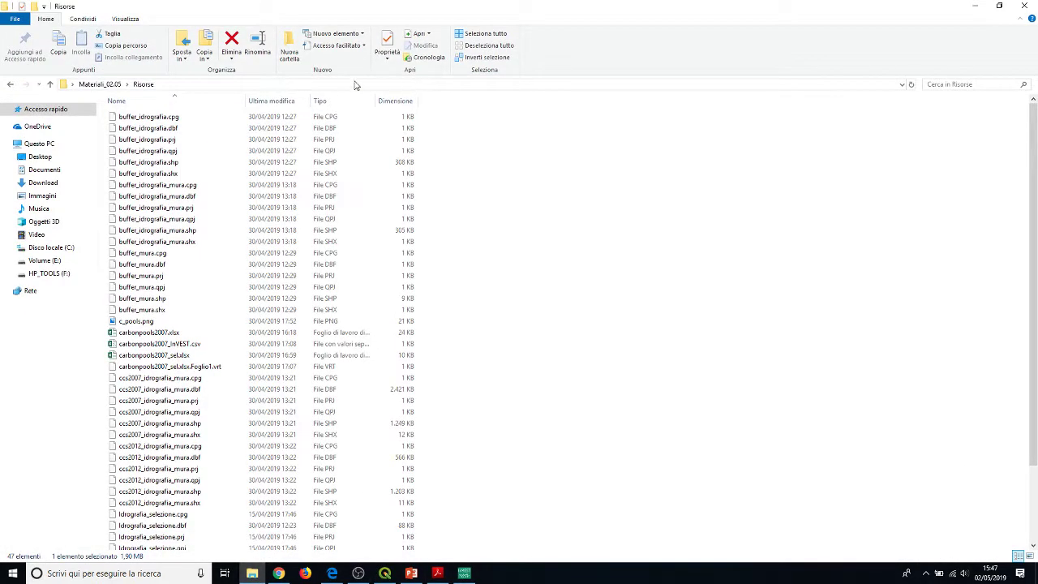
scroll(197, 154, "down", 3)
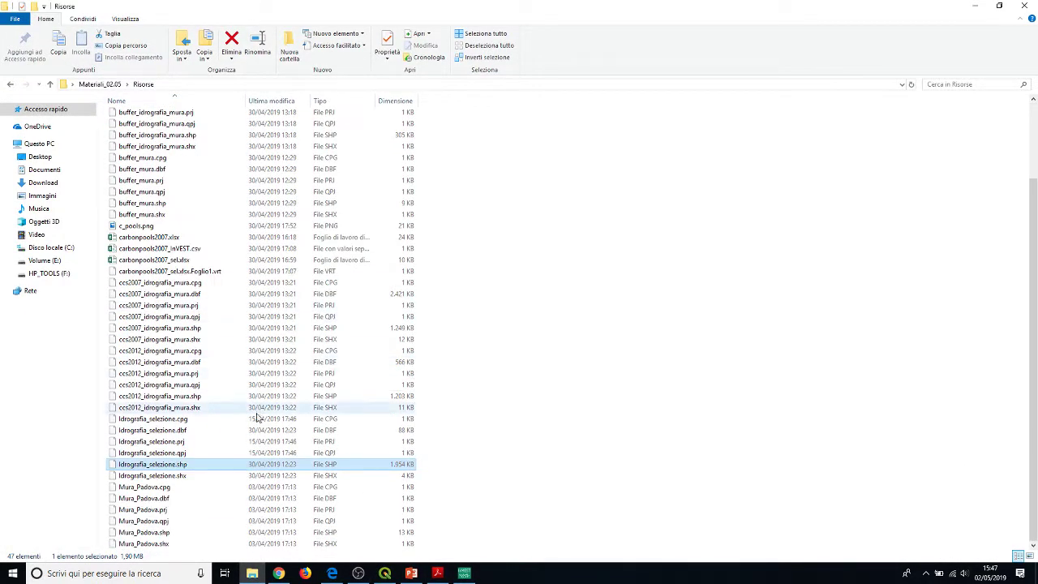
scroll(243, 170, "up", 3)
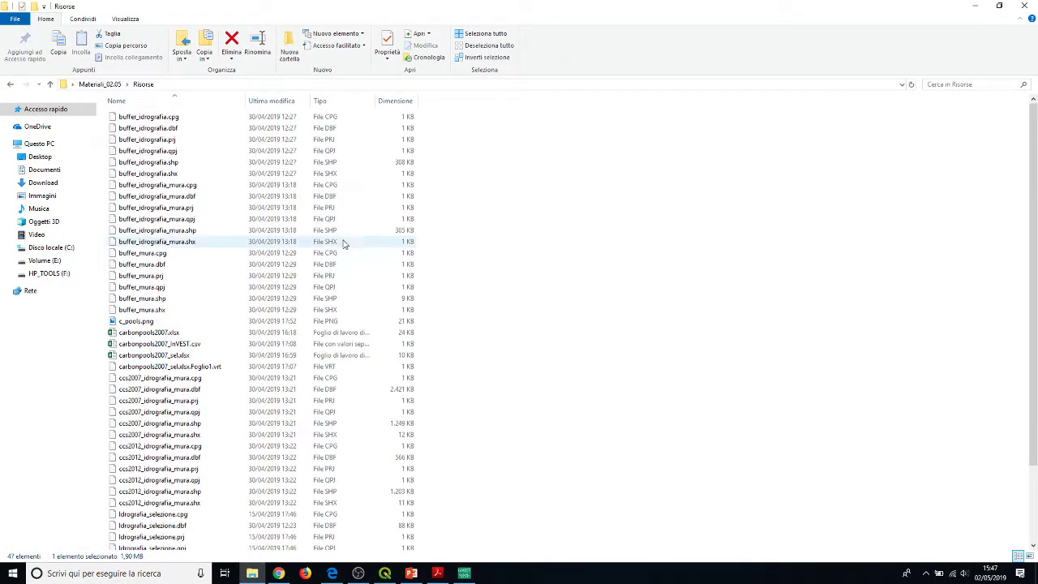
left_click(101, 84)
double_click(134, 142)
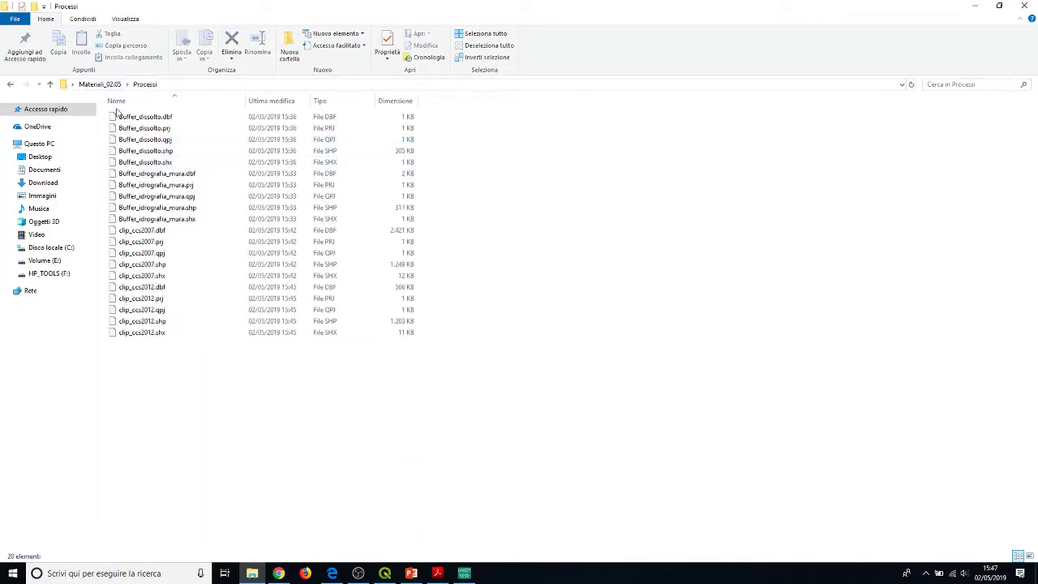
right_click(566, 166)
mouse_move(592, 183)
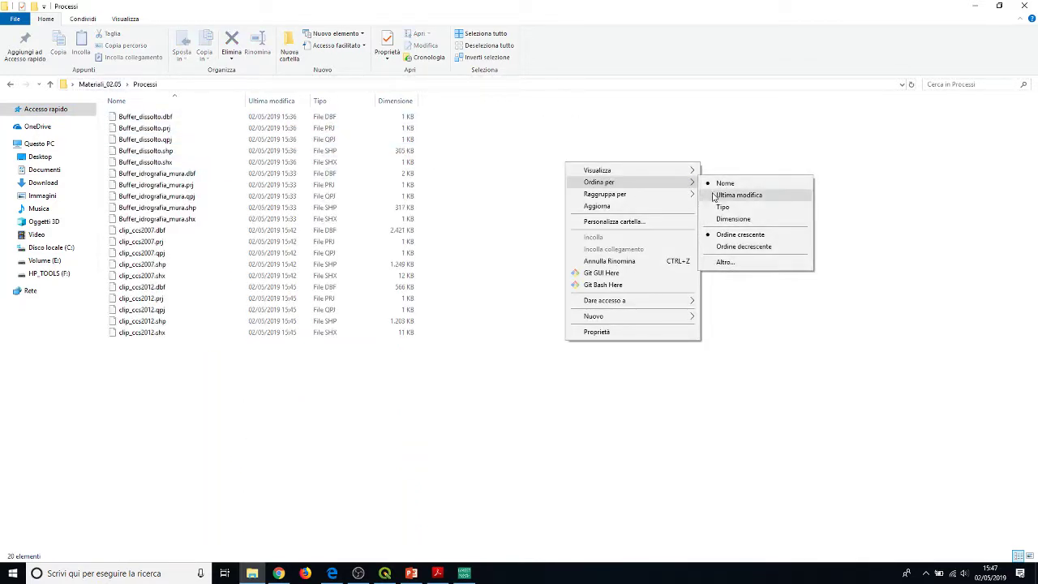
Sort the Processi folder by file type and load clip_ccs2007.shp and clip_ccs2012.shp into the QGIS project.
left_click(723, 208)
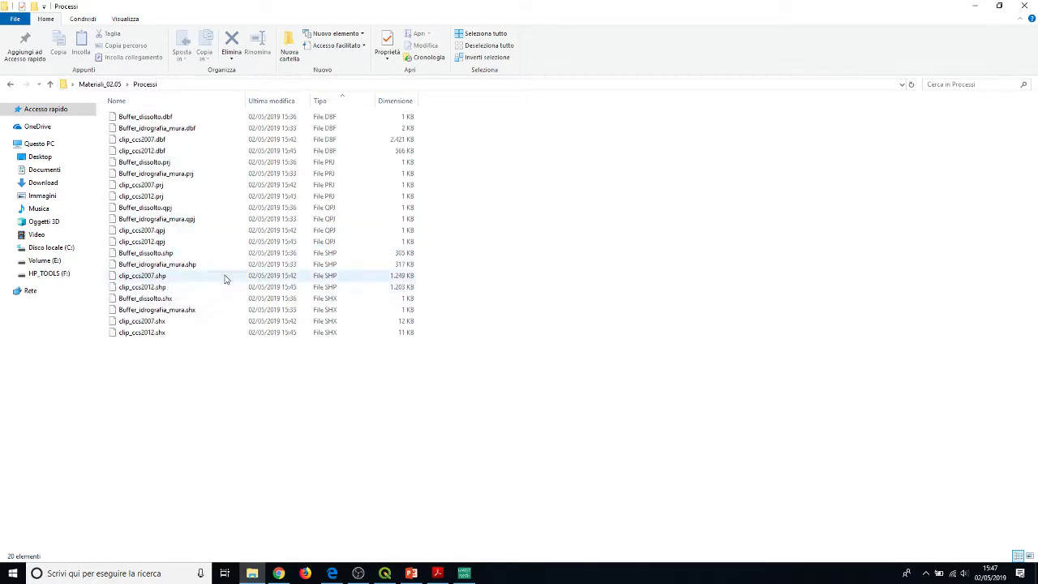
left_click_drag(422, 278, 419, 291)
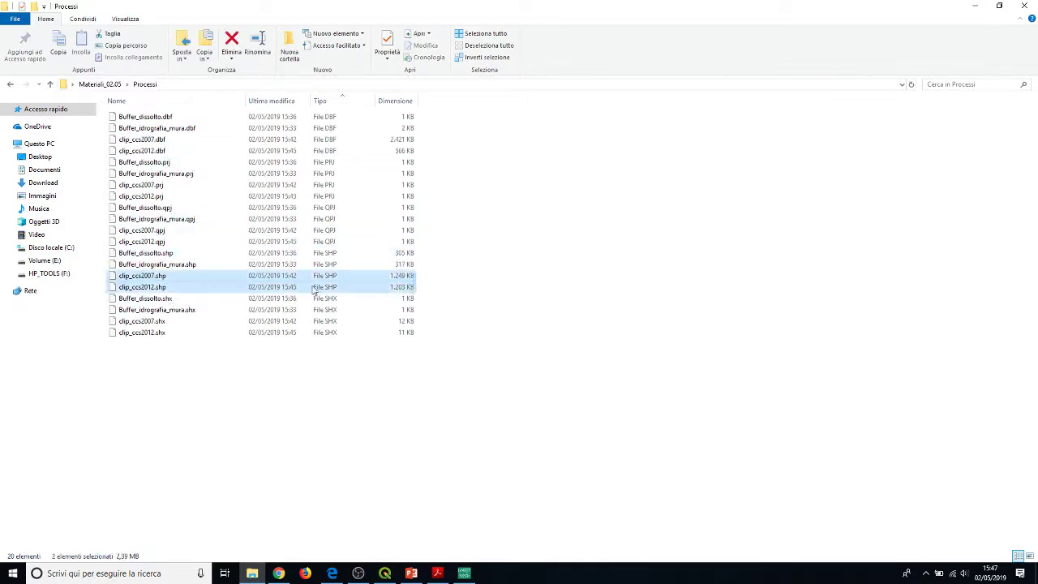
mouse_move(243, 280)
left_mouse_down()
mouse_move(354, 323)
mouse_move(392, 440)
mouse_move(388, 571)
mouse_move(431, 211)
left_mouse_up()
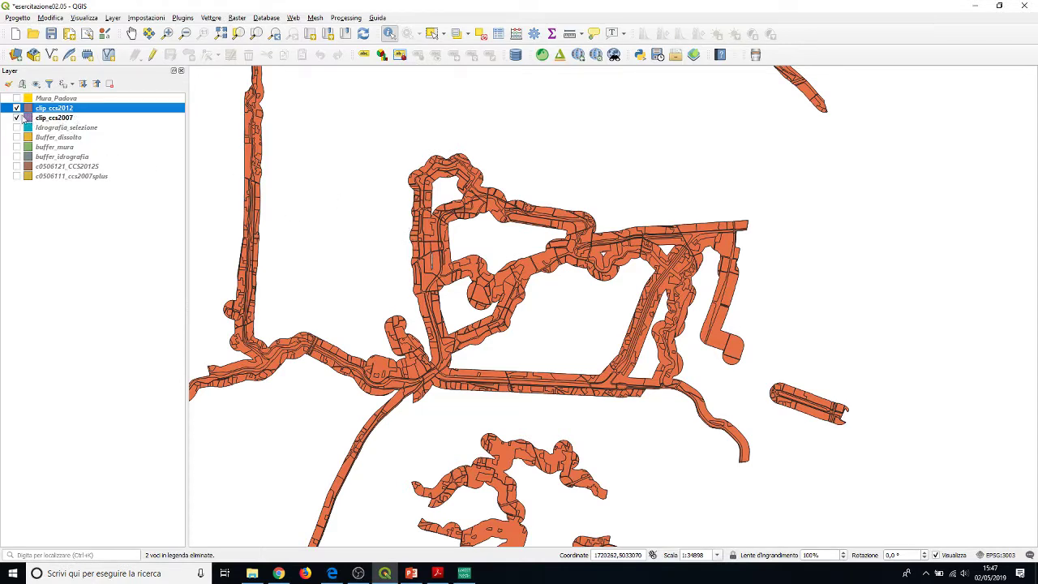
Hide the clip_ccs2007 layer and look over the clip_ccs2012 polygons on the map.
left_click(17, 119)
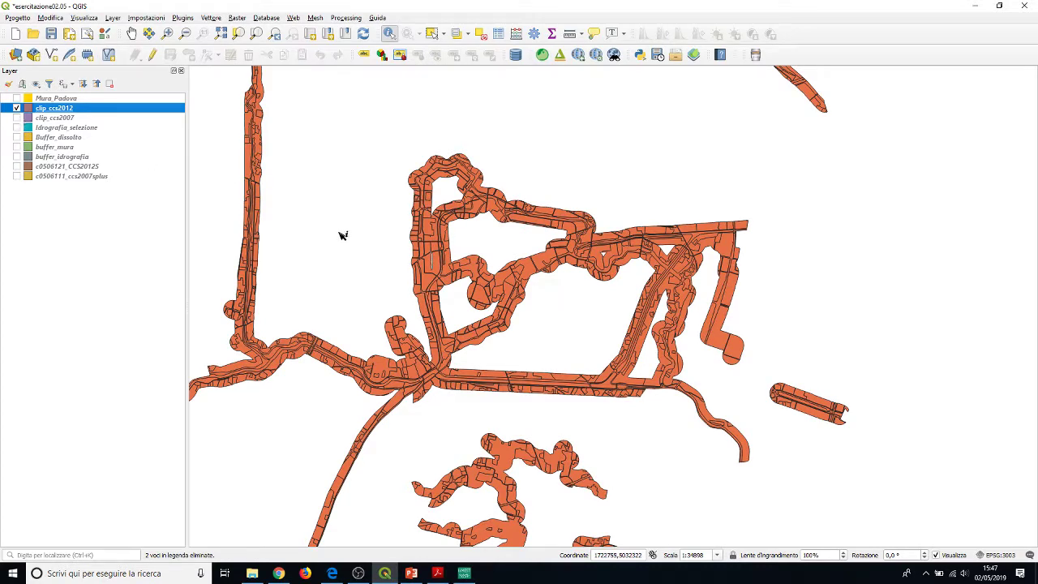
scroll(394, 205, "down", 1)
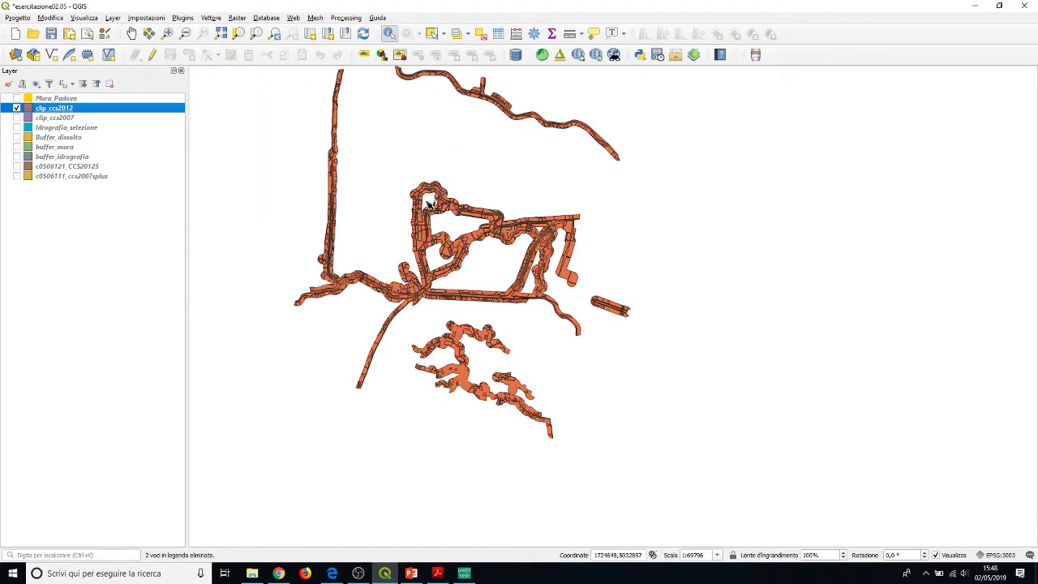
scroll(393, 177, "up", 1)
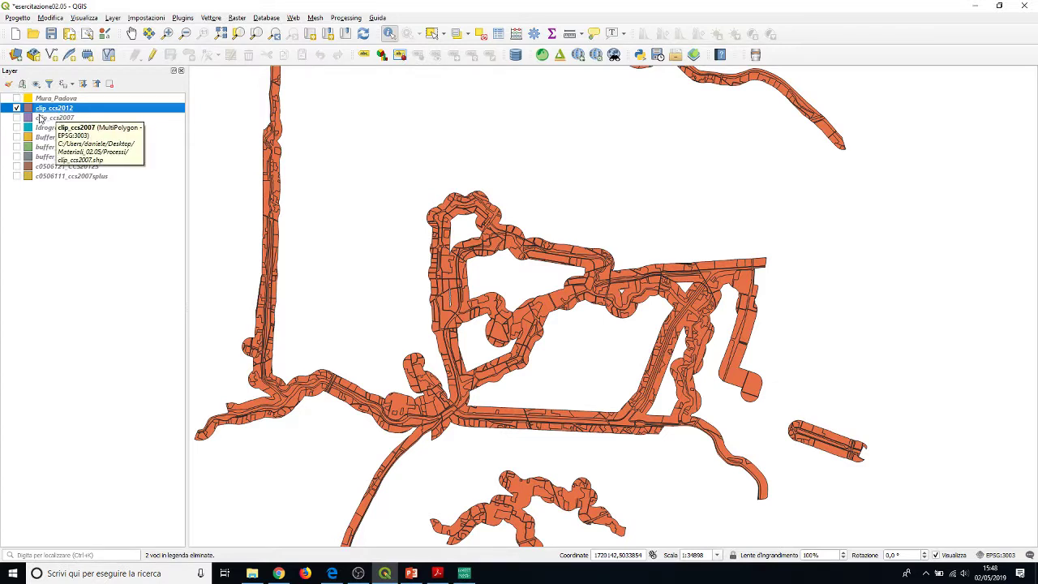
Review the clip_ccs2007 attribute table, enlarging it and widening the legenda column to read the land-use descriptions.
right_click(40, 119)
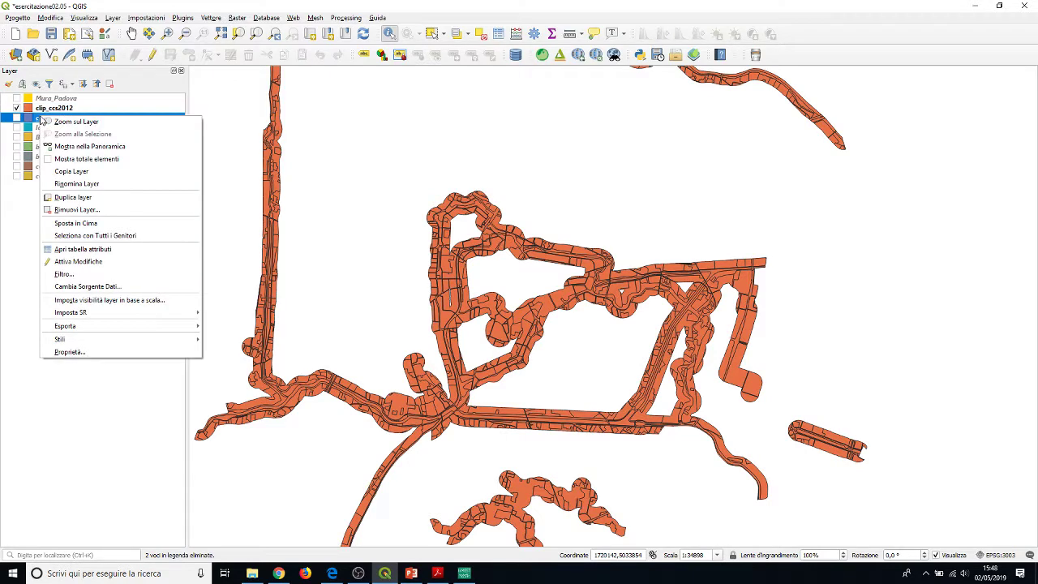
left_click(100, 253)
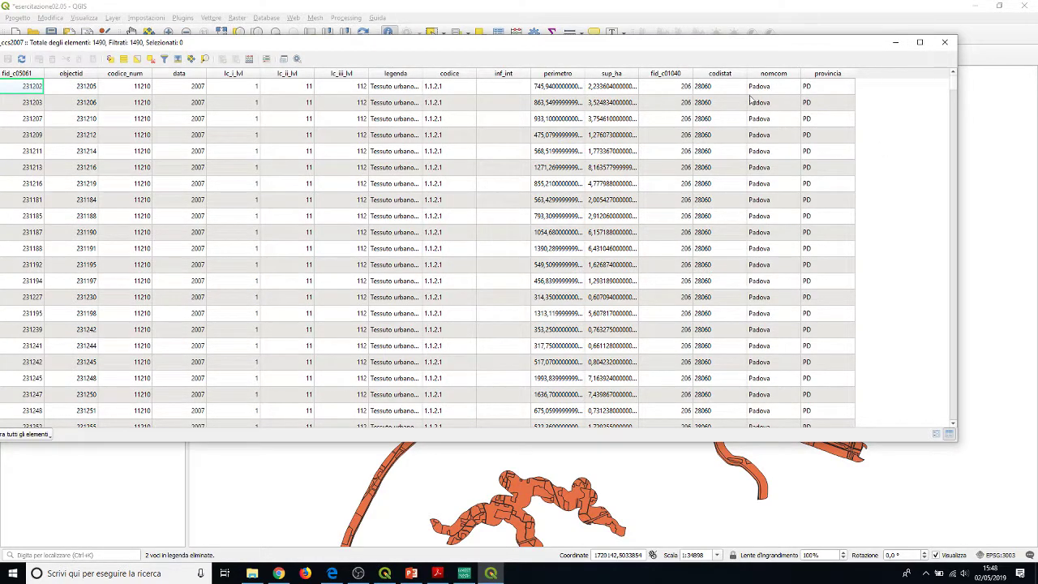
left_click_drag(720, 51, 795, 48)
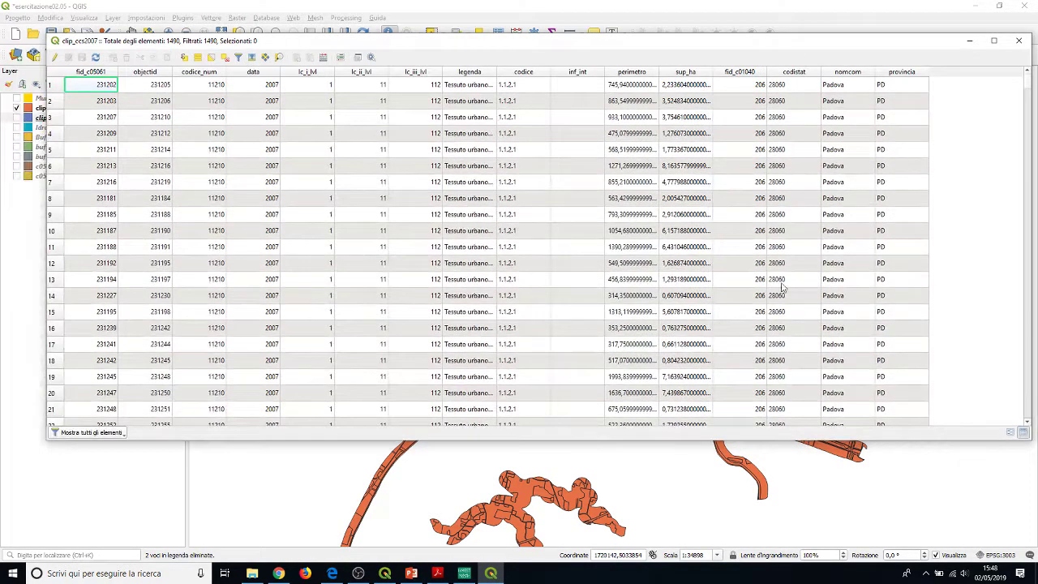
left_click_drag(748, 441, 748, 499)
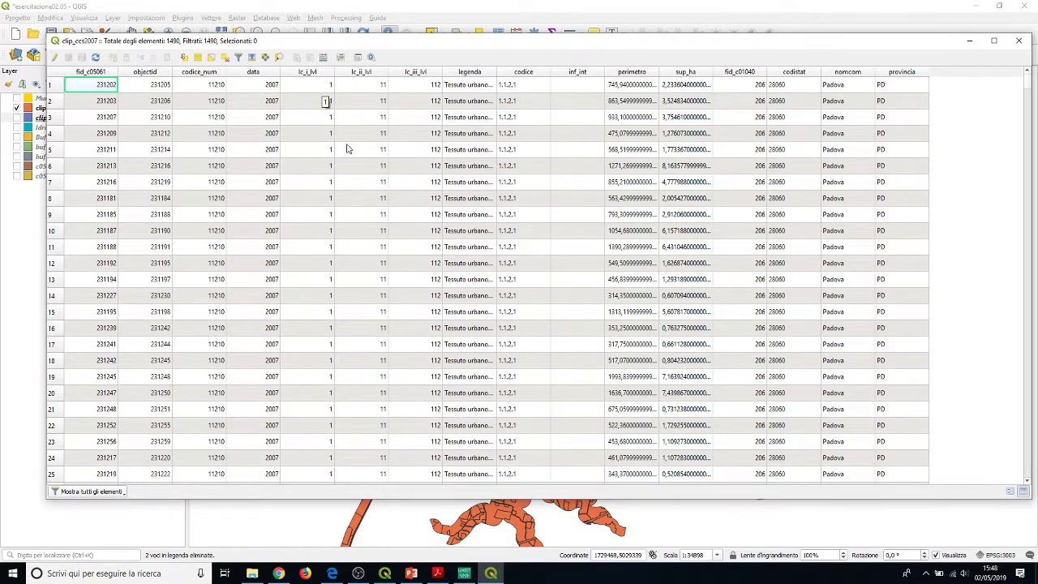
scroll(892, 231, "down", 4)
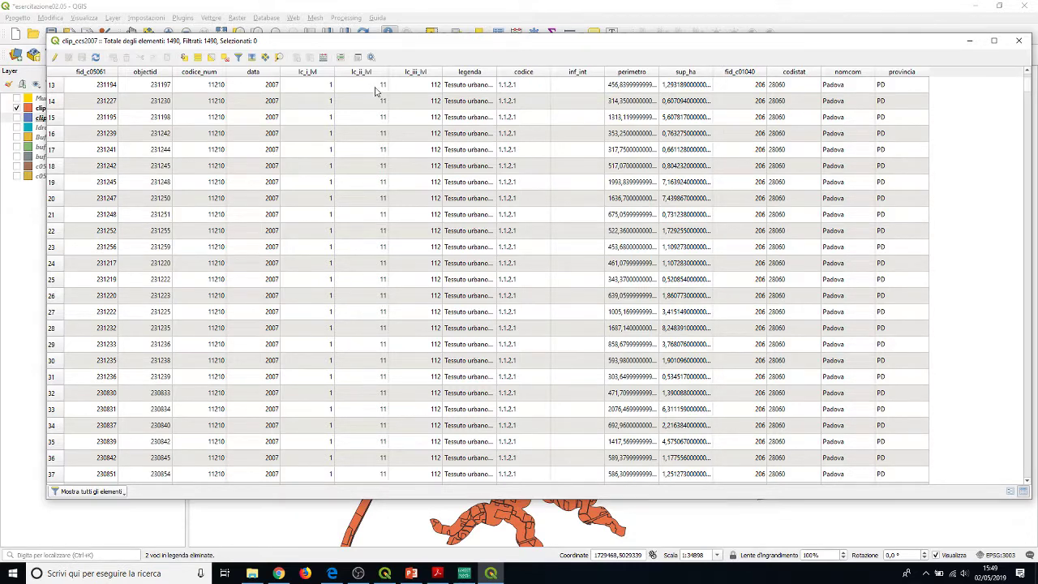
left_click_drag(497, 68, 597, 67)
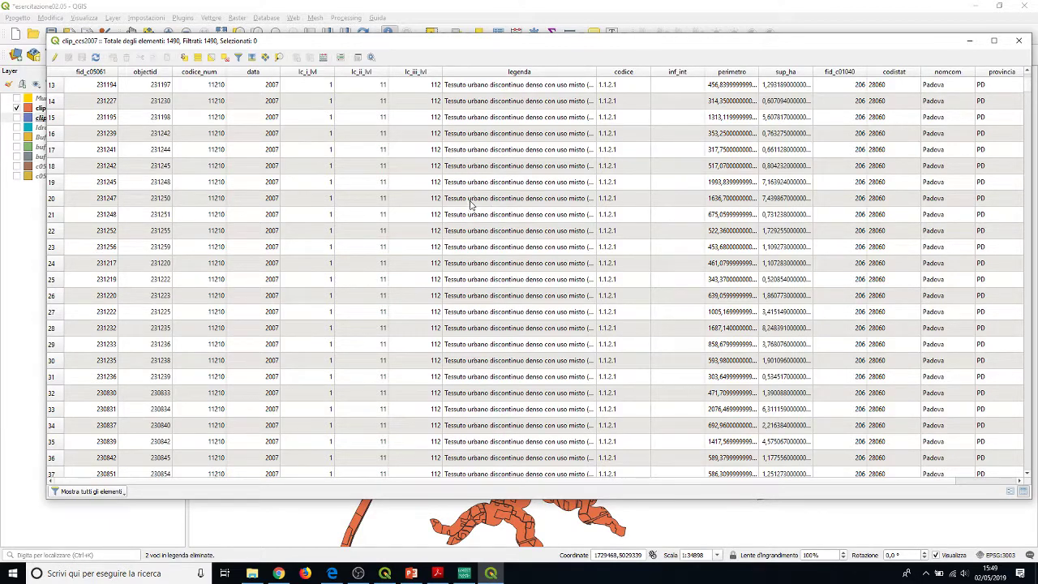
left_click(974, 44)
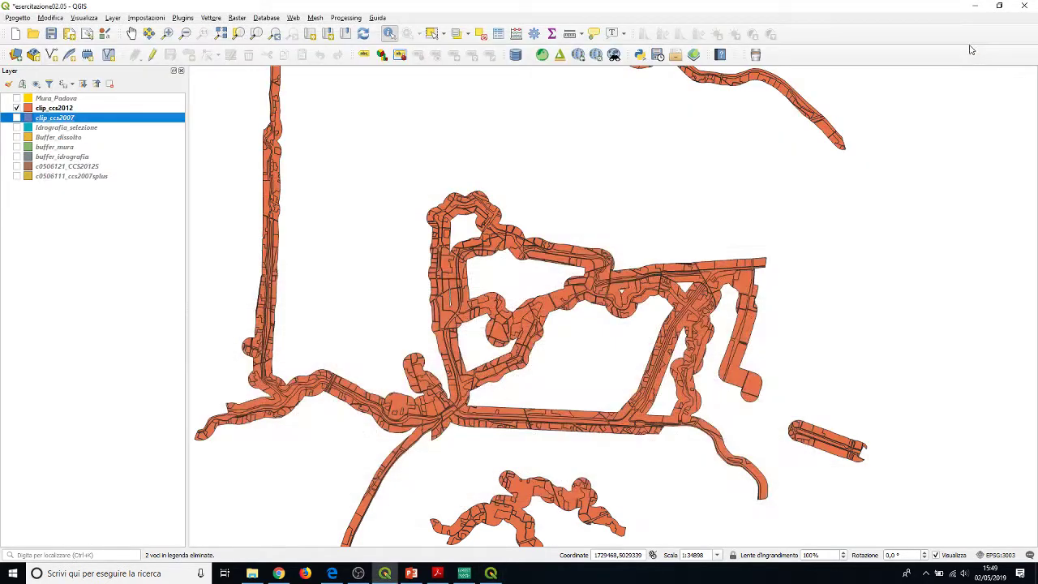
Switch the clip_ccs2007 layer's symbology from a single symbol to Categorizzato in its properties.
right_click(67, 118)
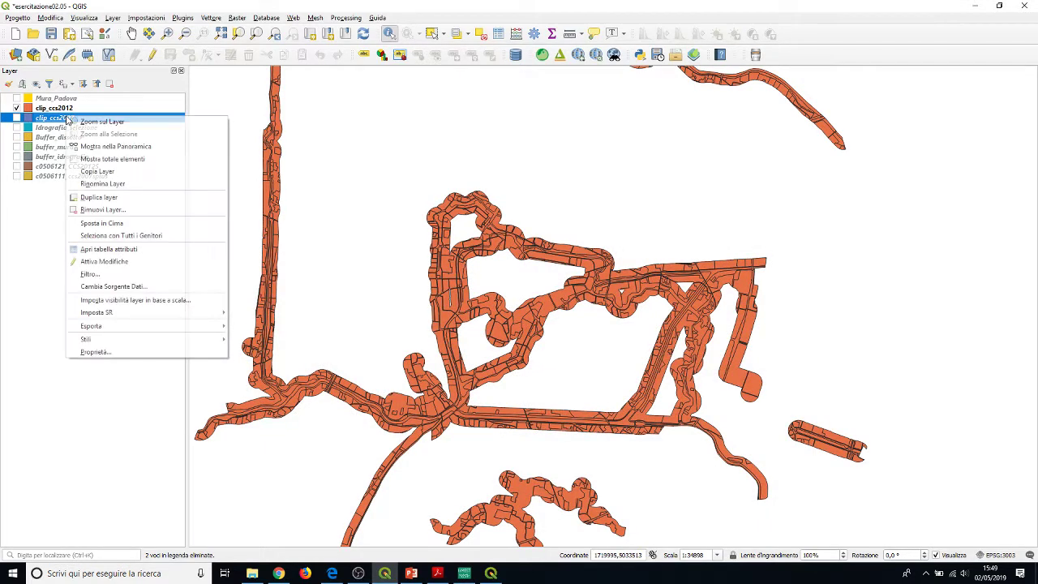
left_click(93, 352)
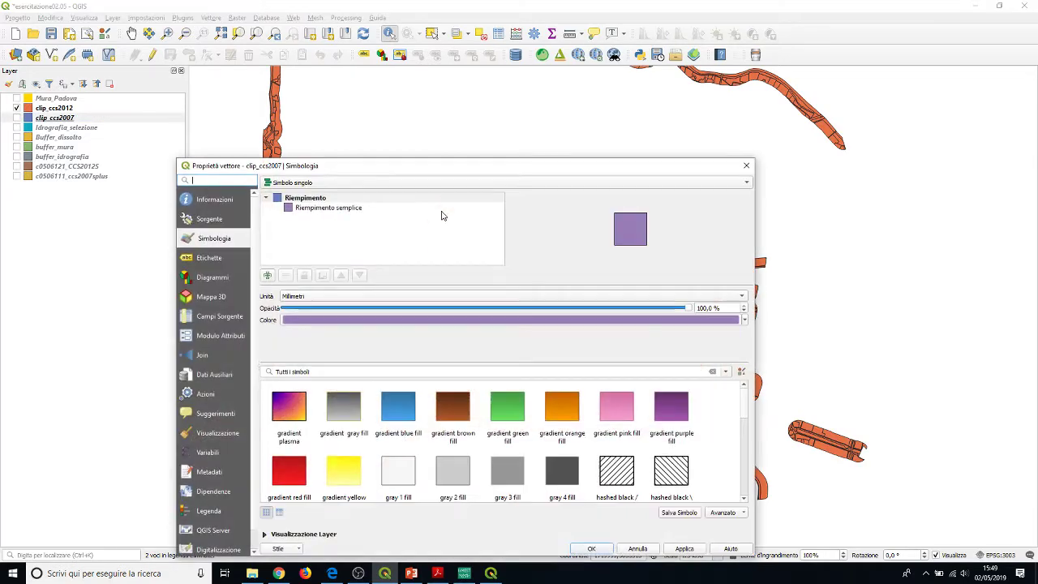
left_click_drag(368, 170, 361, 75)
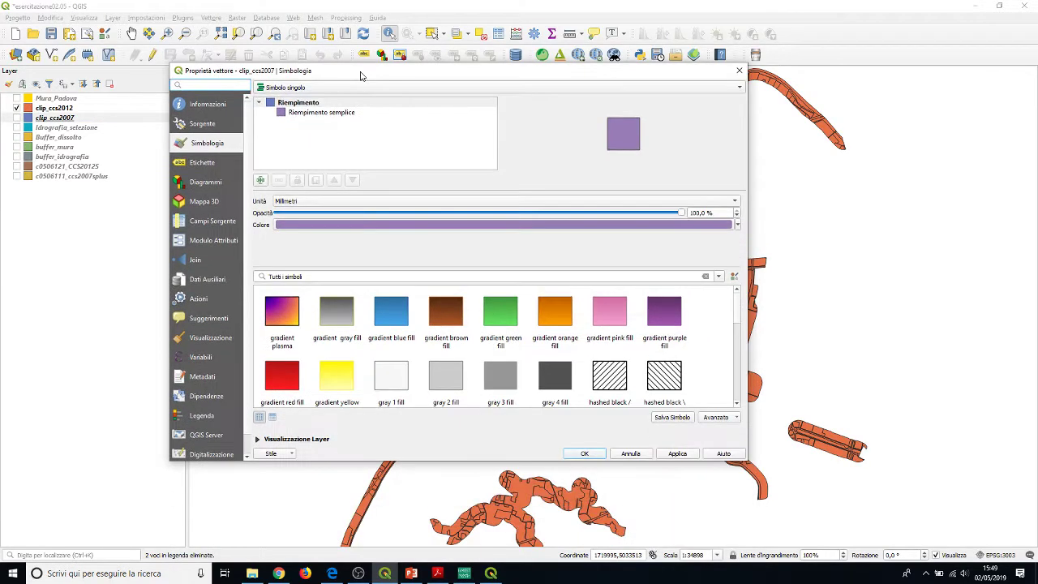
left_click(317, 114)
left_click(297, 88)
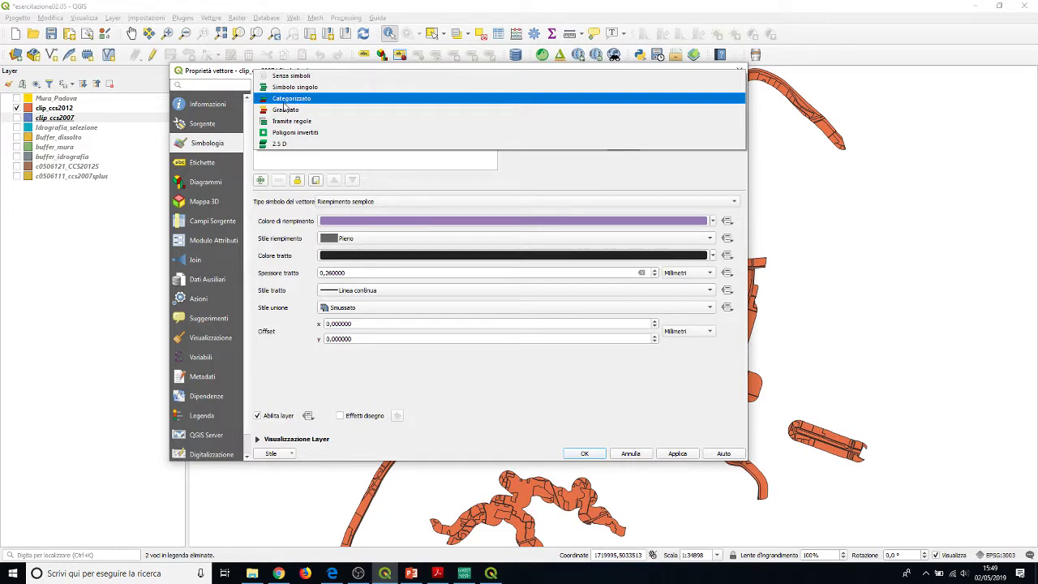
left_click(286, 100)
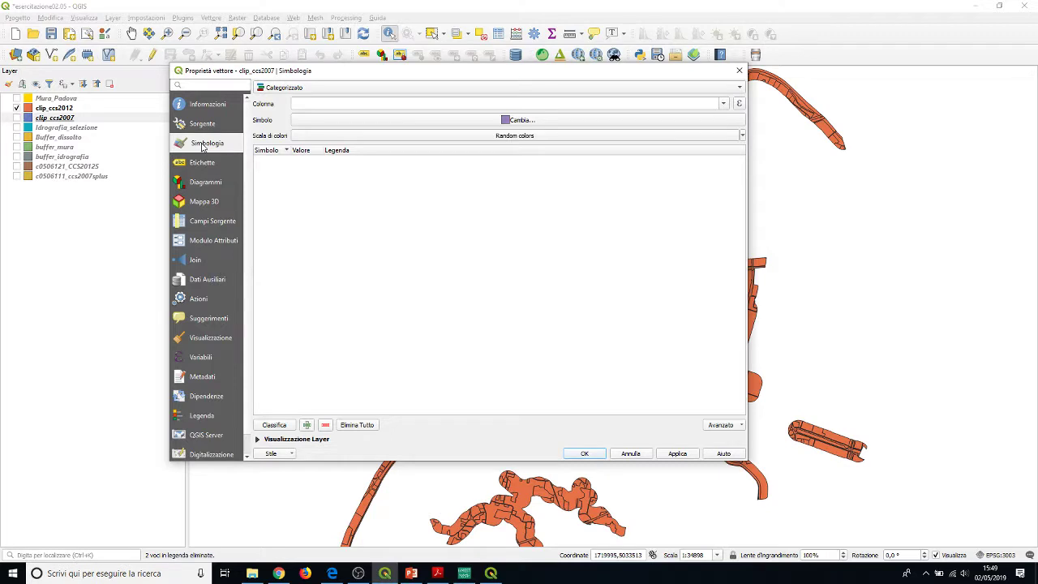
left_click(296, 87)
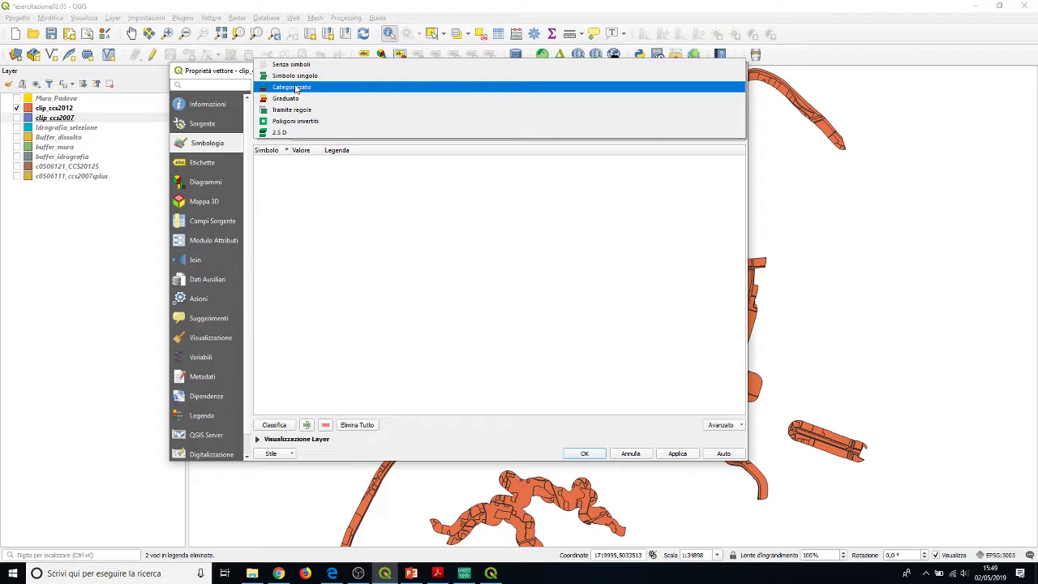
left_click(296, 88)
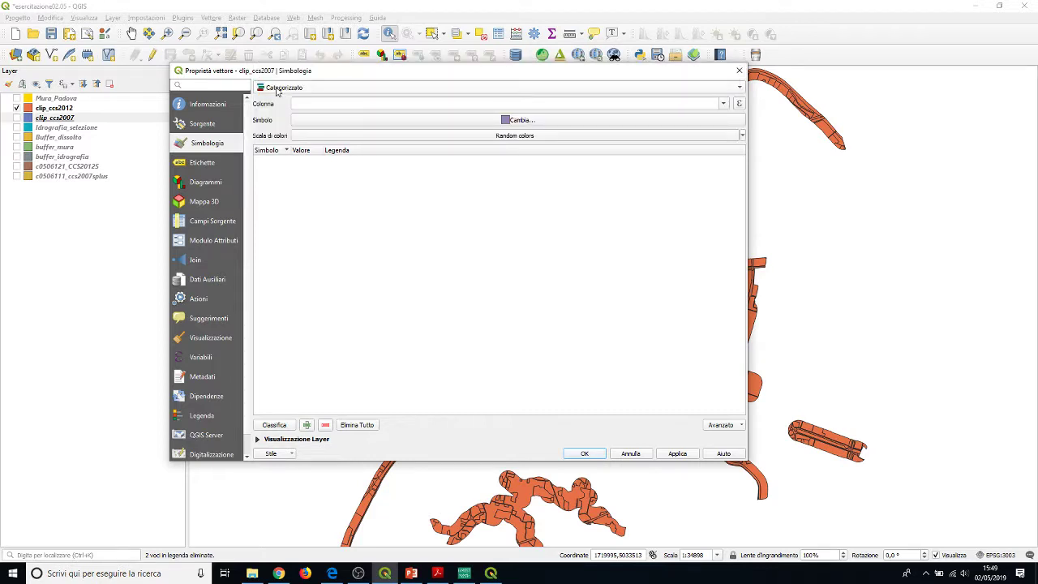
Classify clip_ccs2007 by the lc_iii_lvl column with random colors and apply the categorized style.
left_click(723, 104)
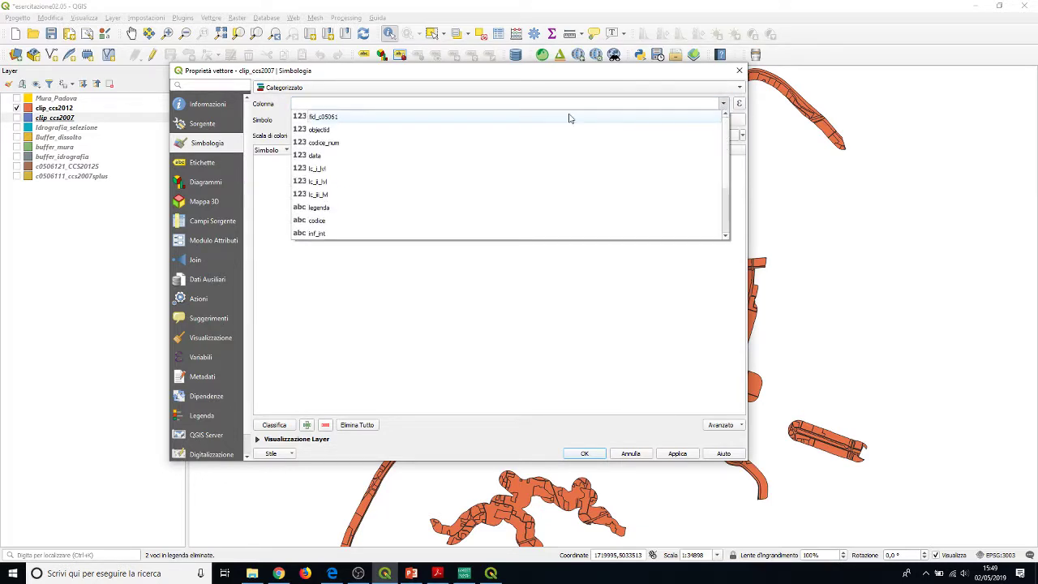
left_click(318, 195)
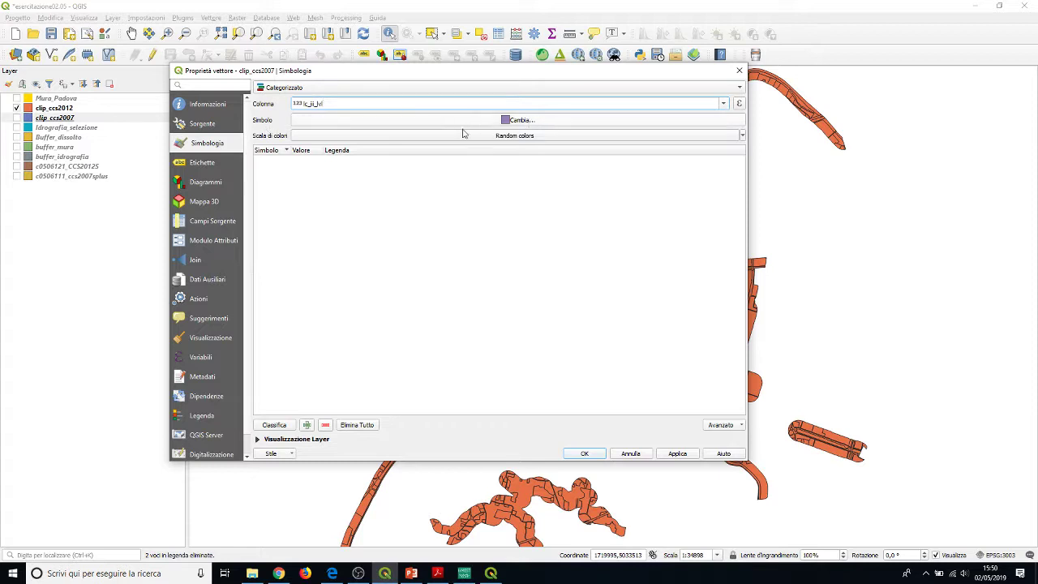
left_click(275, 425)
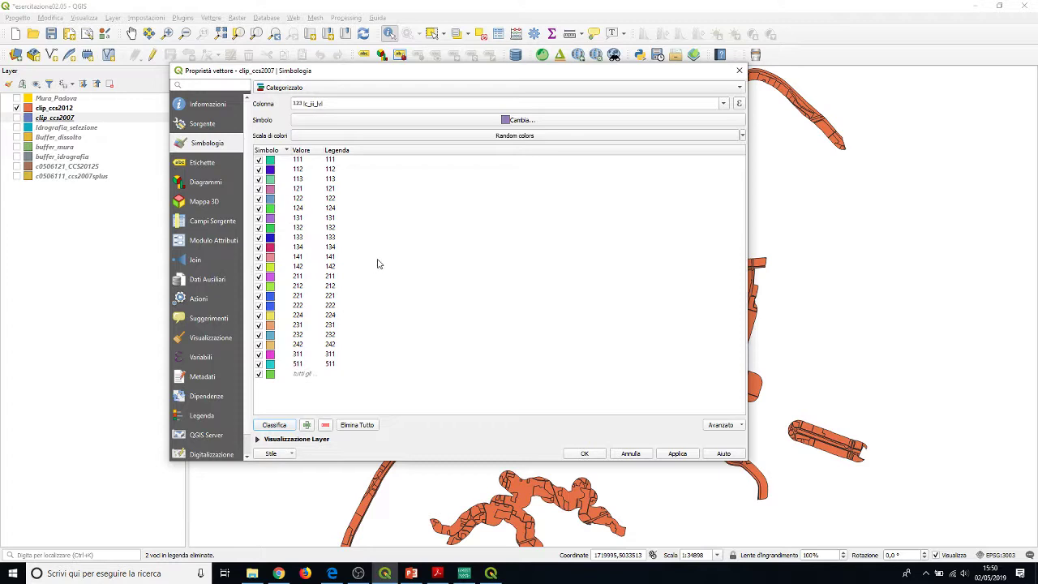
left_click(673, 455)
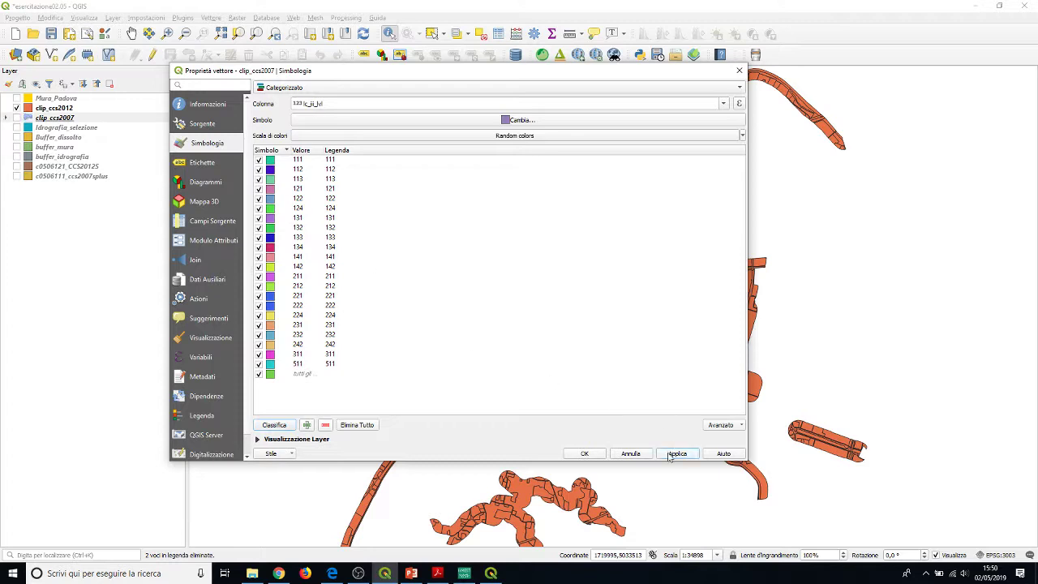
left_click(584, 454)
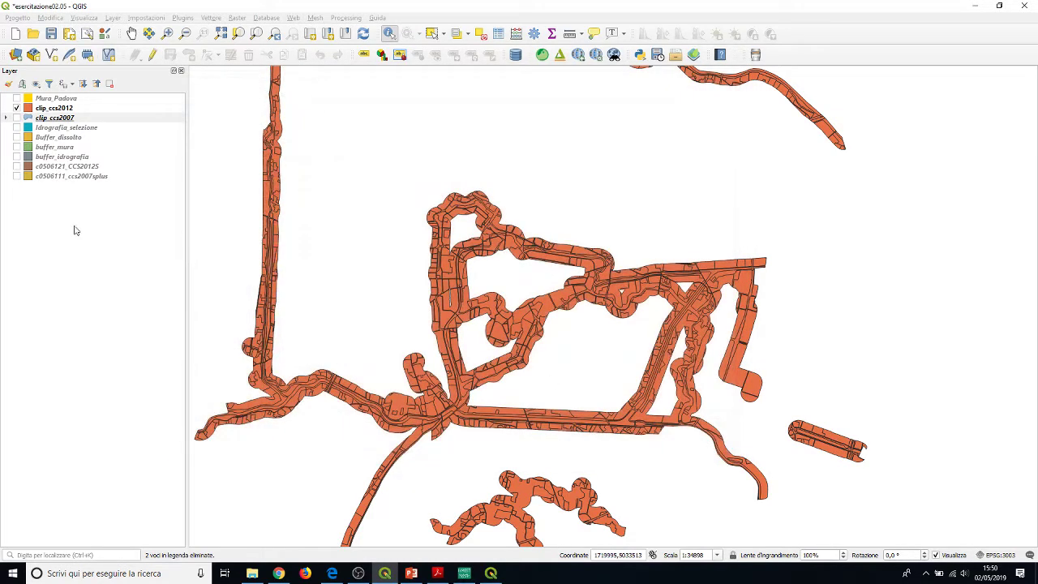
Hide the clip_ccs2012 layer and show the categorized clip_ccs2007 layer on the map.
left_click(16, 108)
left_click(17, 117)
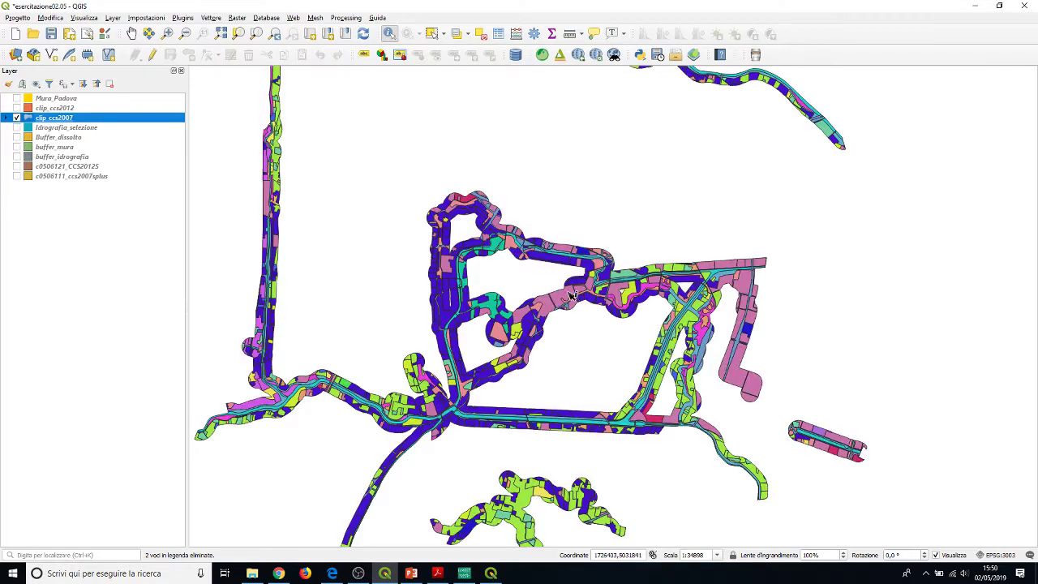
scroll(498, 305, "down", 1)
scroll(499, 305, "up", 1)
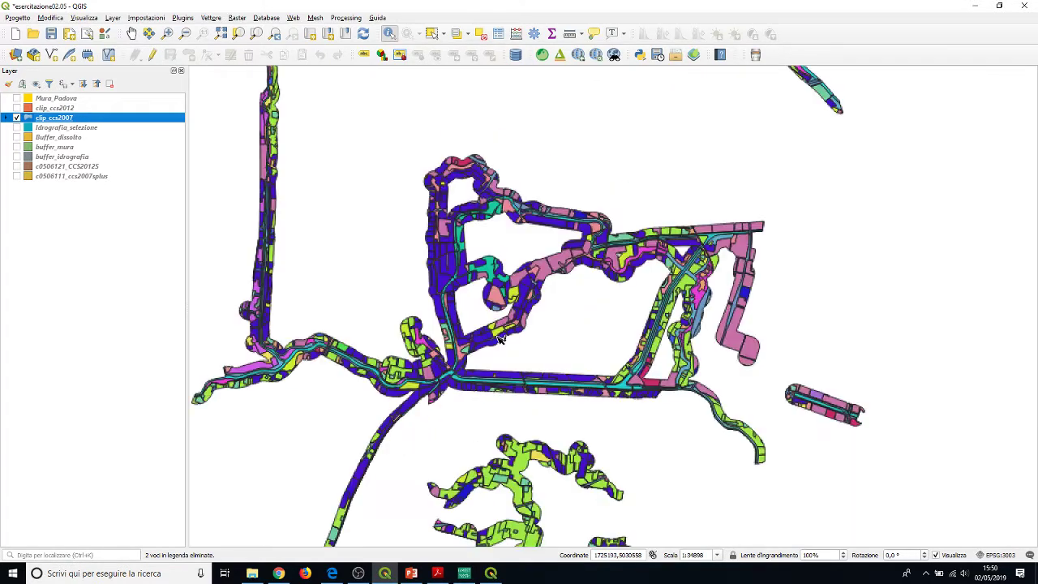
Identify the large pink polygon and the light-green polygon north of the waterway in clip_ccs2007 to read their land-use attributes.
scroll(457, 279, "up", 1)
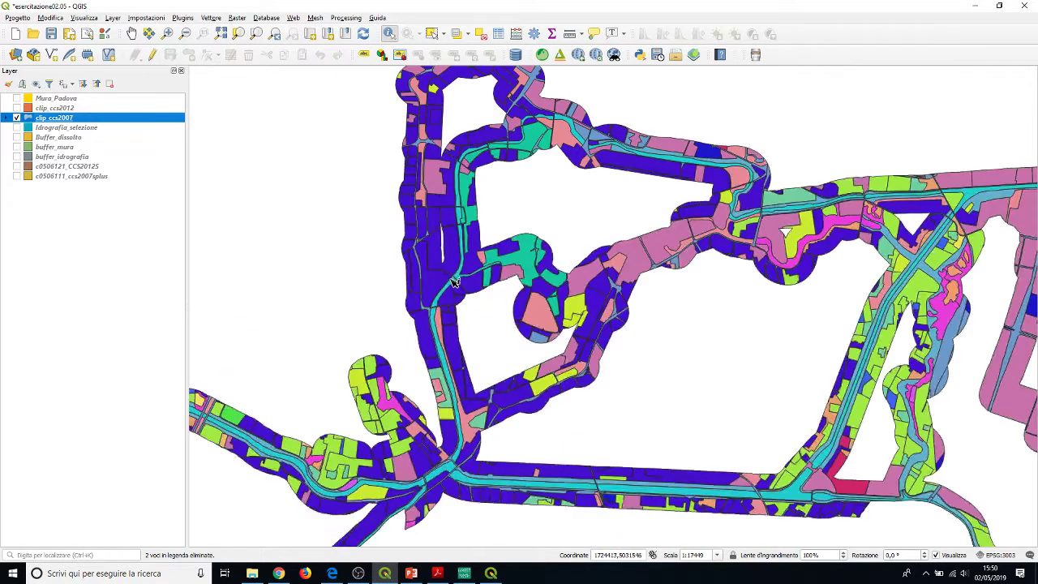
scroll(458, 283, "down", 1)
scroll(460, 276, "up", 1)
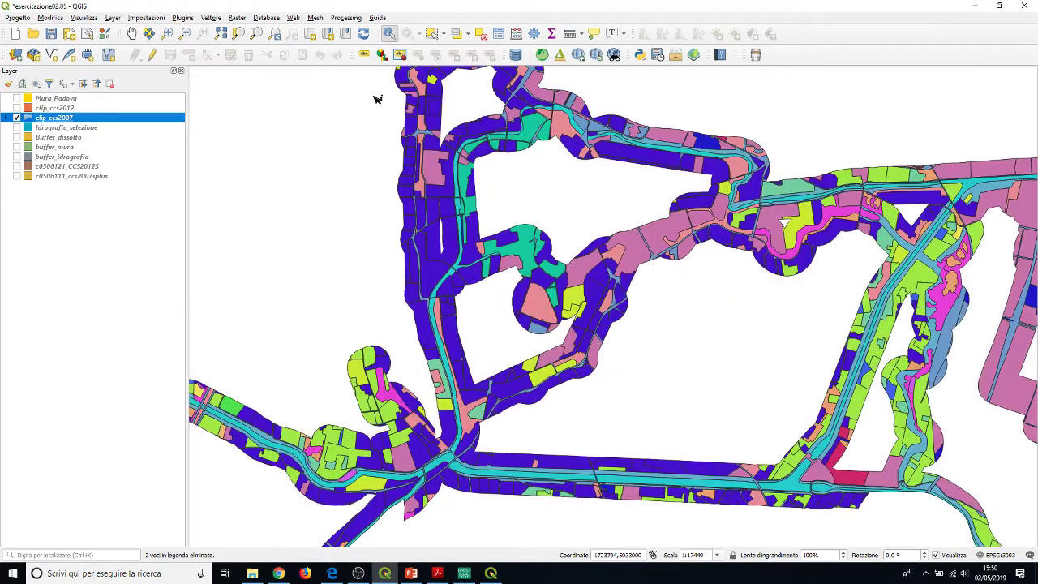
scroll(724, 156, "up", 1)
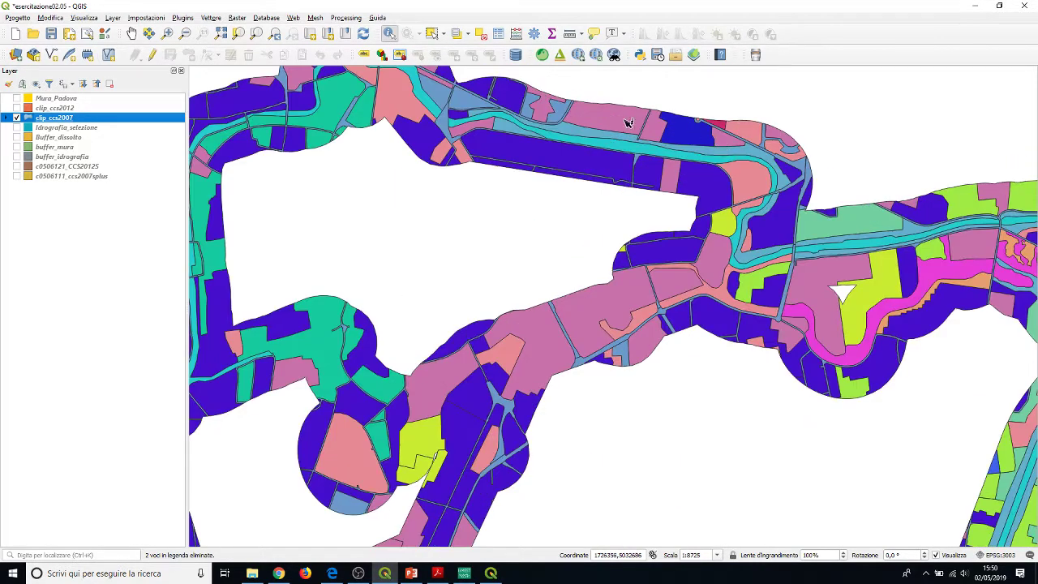
left_click(625, 120)
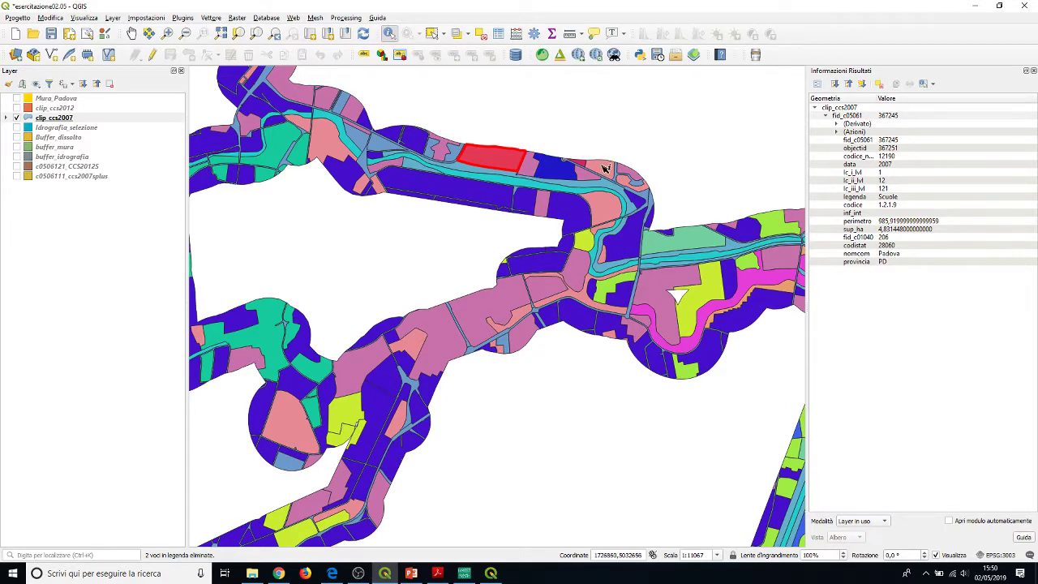
scroll(540, 192, "down", 1)
scroll(598, 209, "up", 2)
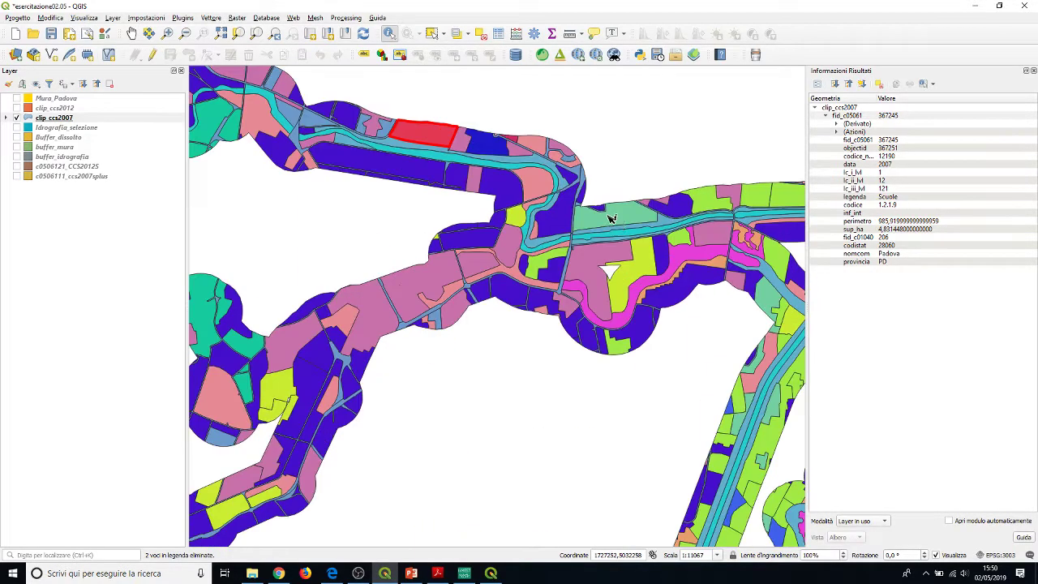
left_click(627, 215)
scroll(624, 215, "down", 3)
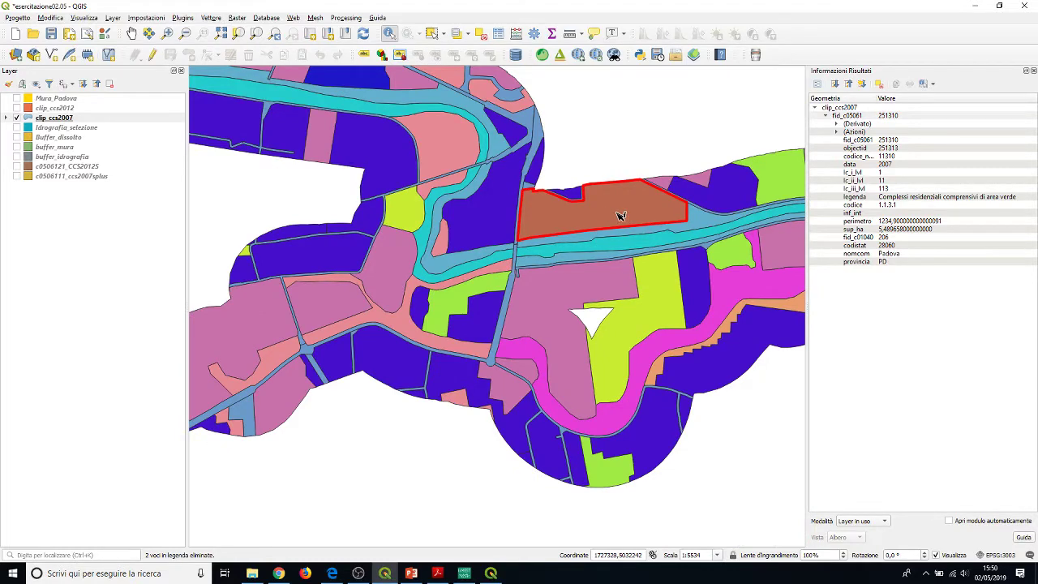
scroll(653, 347, "up", 1)
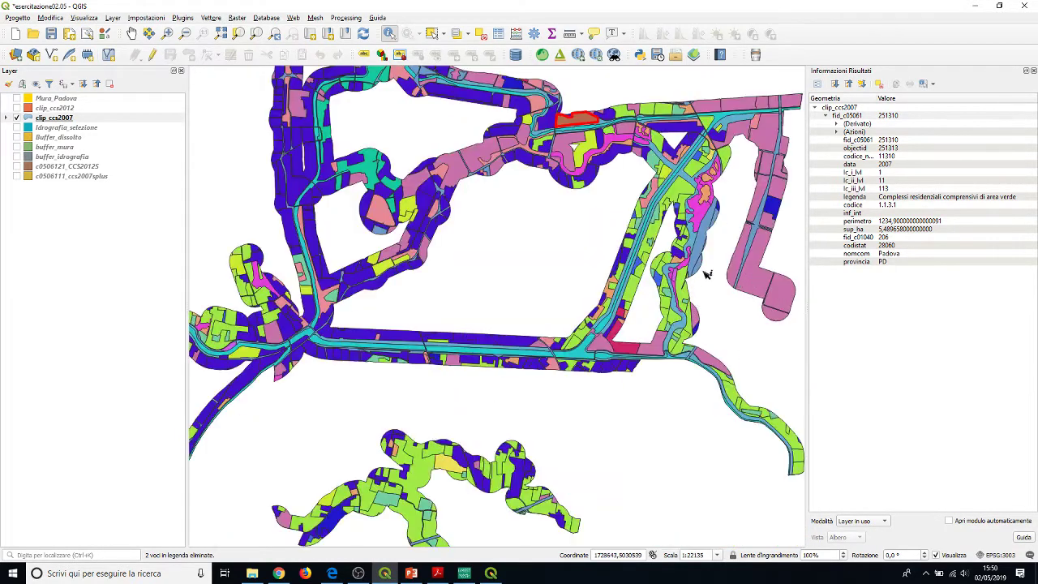
scroll(690, 241, "up", 2)
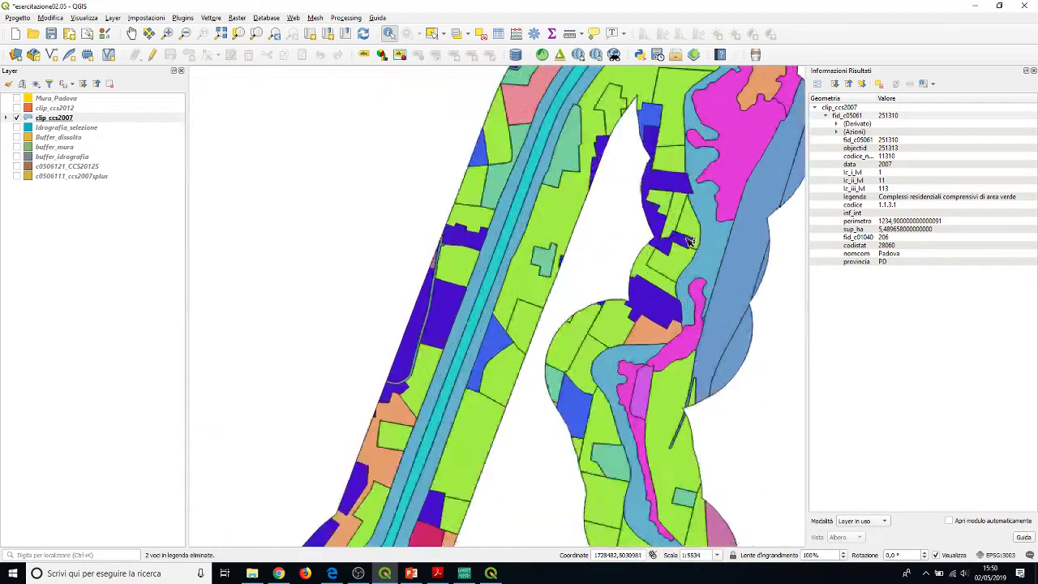
Identify the two light-green parcels one above the other west of the large pink polygon in clip_ccs2007 to read their land-use attributes.
left_click(672, 135)
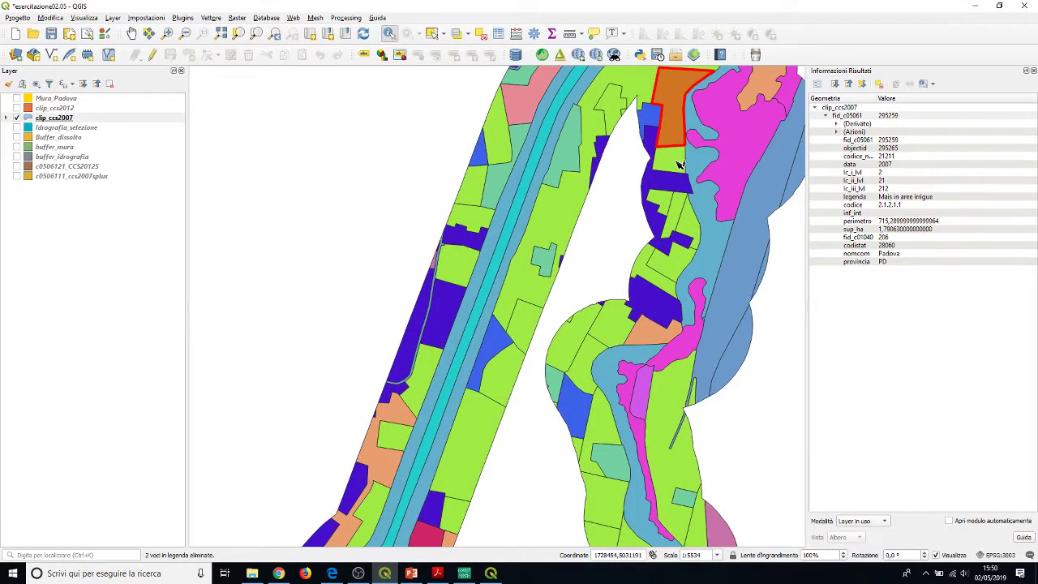
left_click(676, 166)
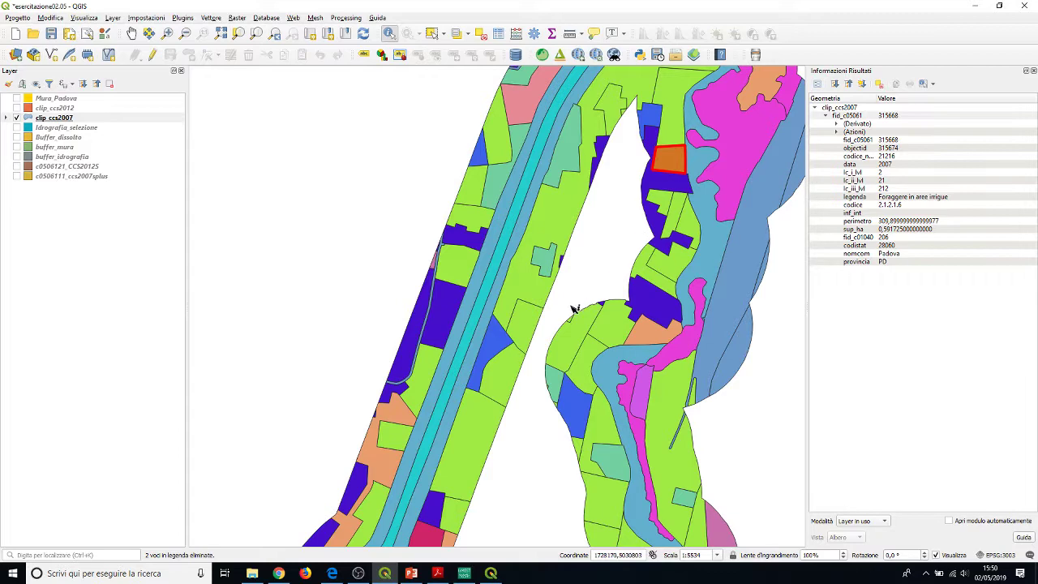
scroll(573, 308, "down", 1)
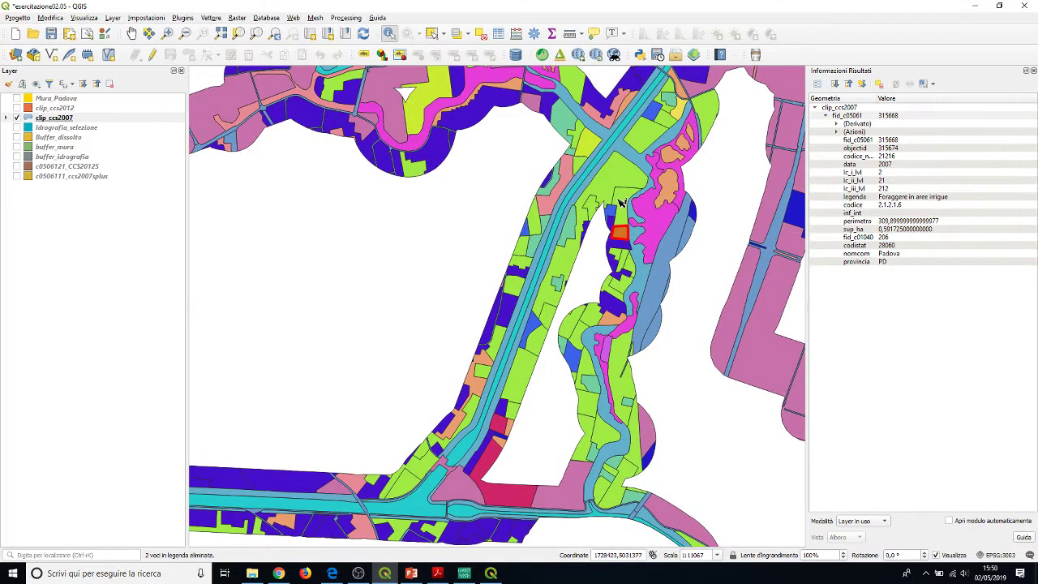
scroll(623, 217, "up", 1)
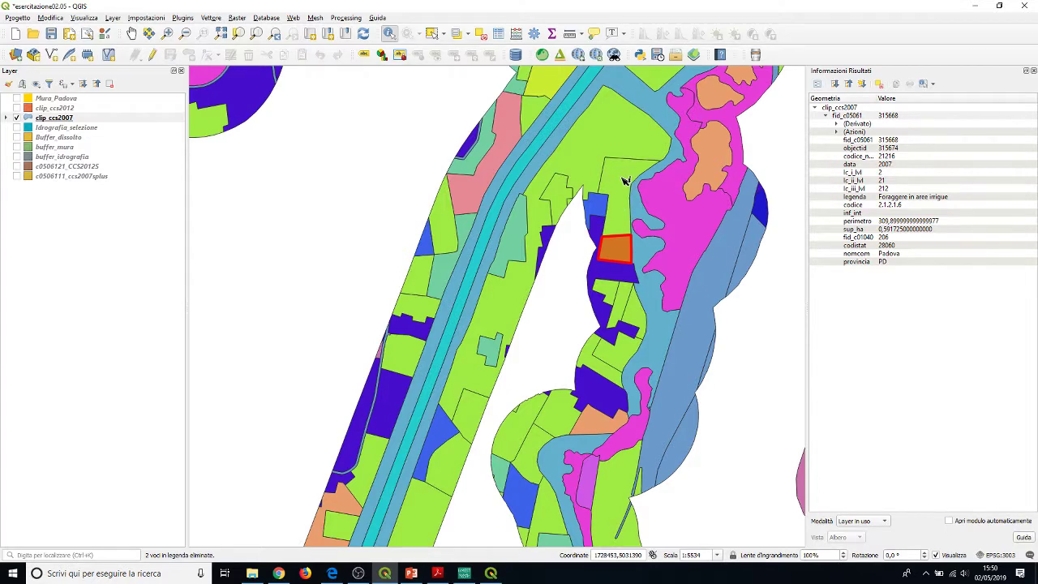
scroll(609, 198, "down", 1)
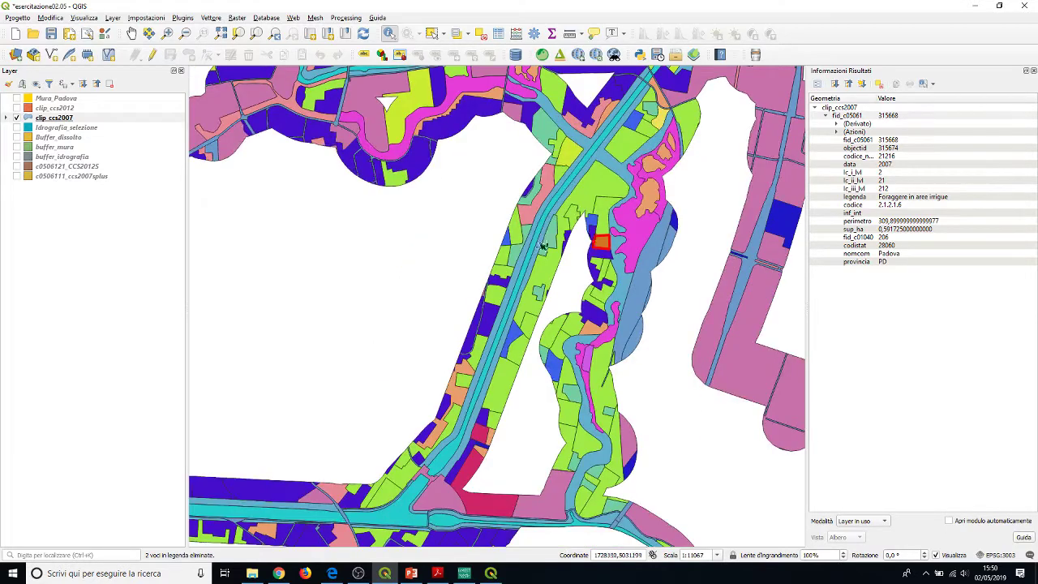
Identify the elongated teal polygon just east of the diagonal canal to read its land-use attributes, and close the identify results.
scroll(602, 213, "up", 1)
left_click(609, 225)
left_click(608, 268)
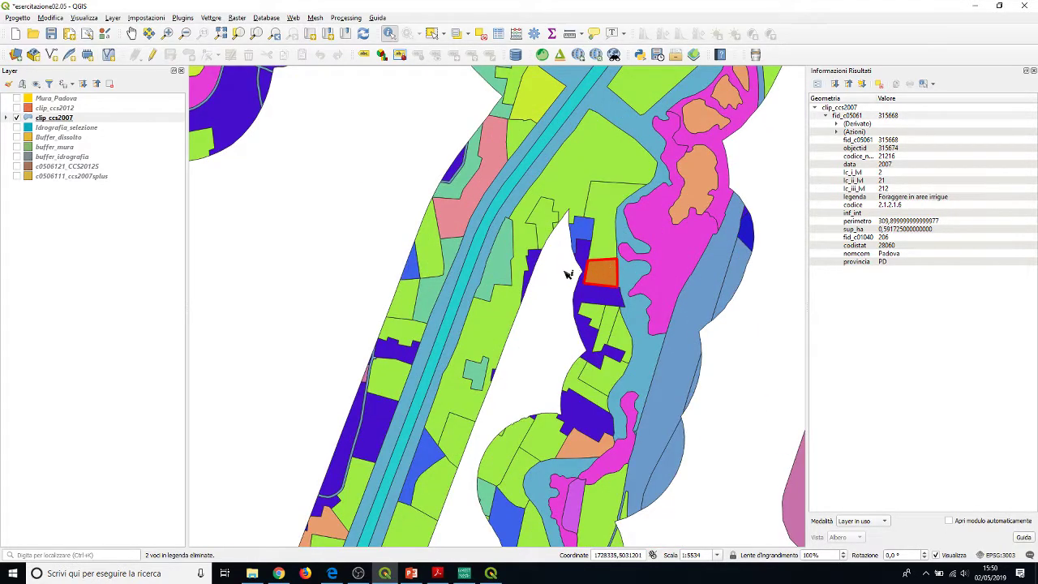
left_click(511, 264)
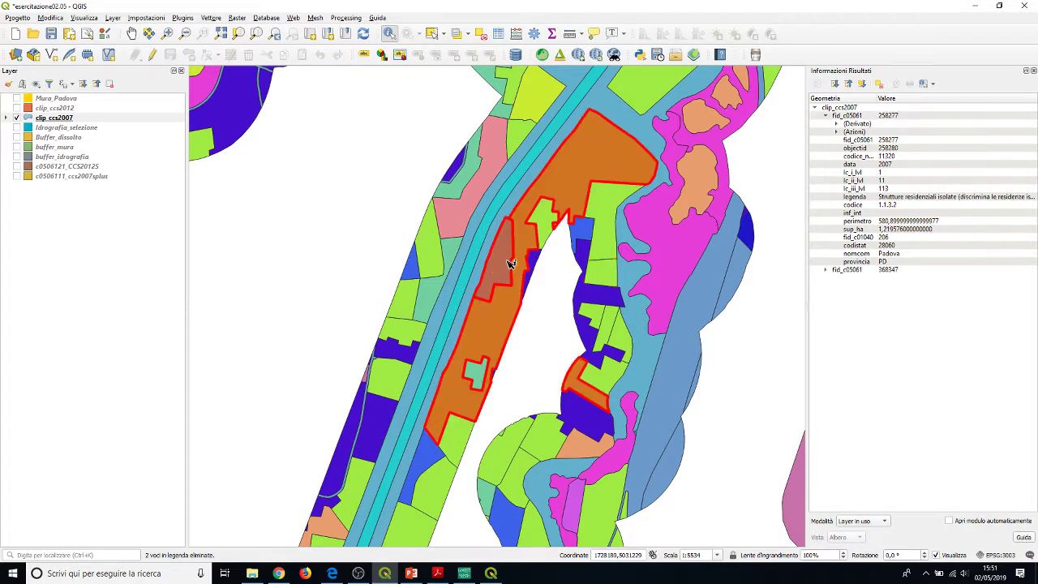
left_click(498, 268)
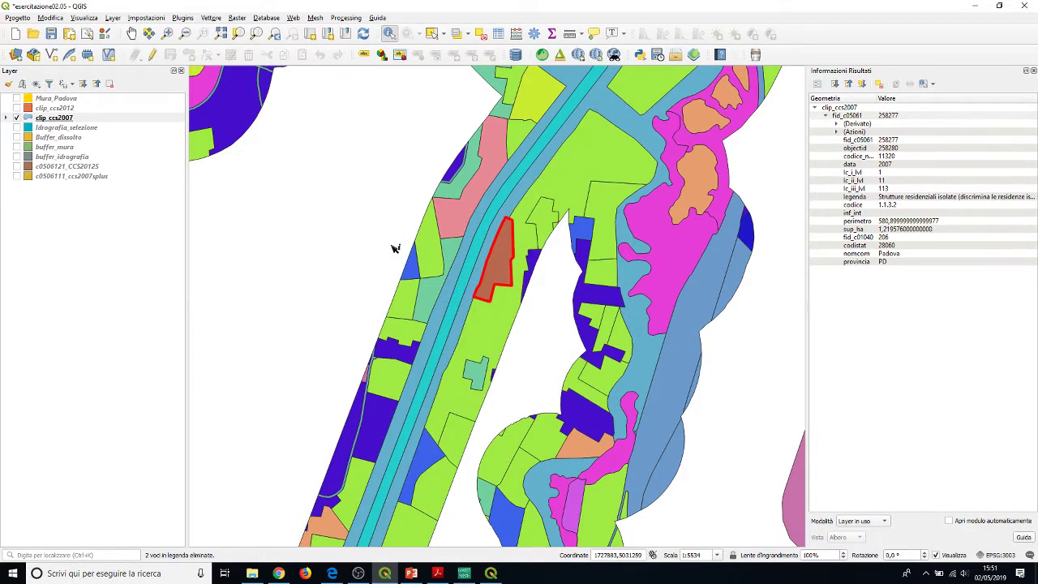
scroll(450, 268, "down", 1)
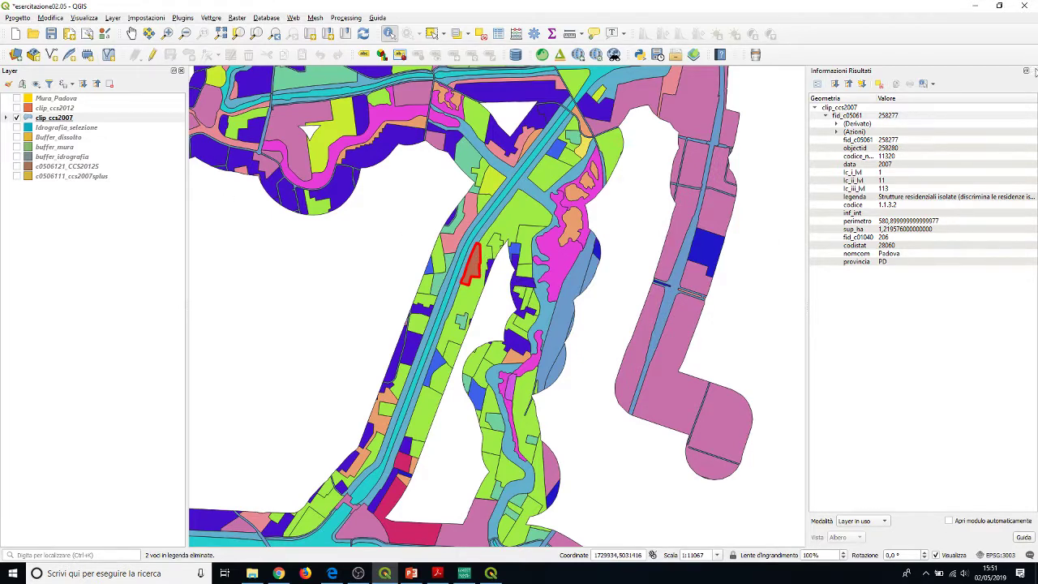
left_click(1027, 72)
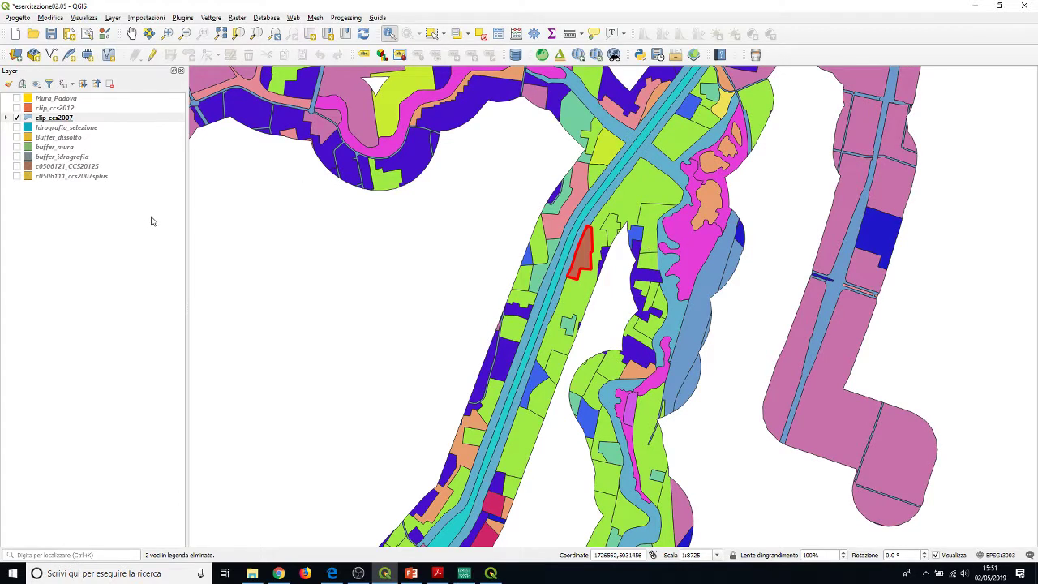
Hide the clip_ccs2007 layer and make it visible again on the map.
left_click(16, 118)
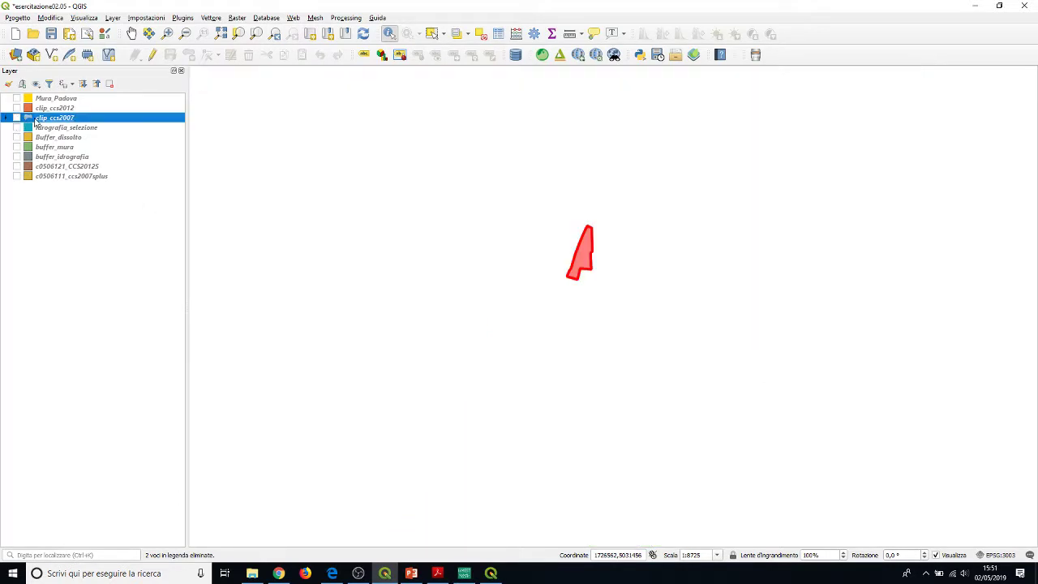
scroll(532, 333, "down", 1)
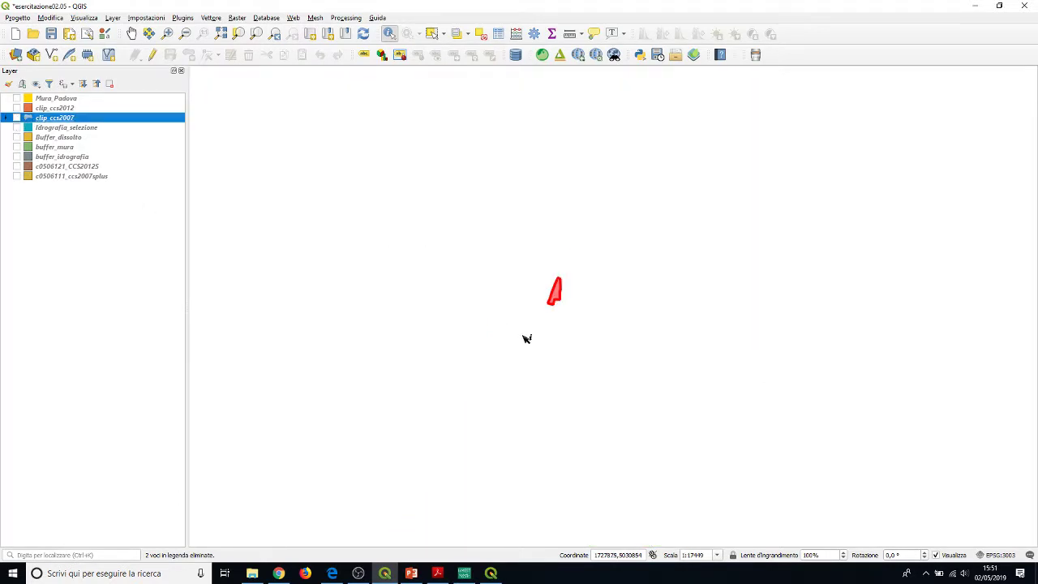
left_click(526, 348)
left_click(650, 316)
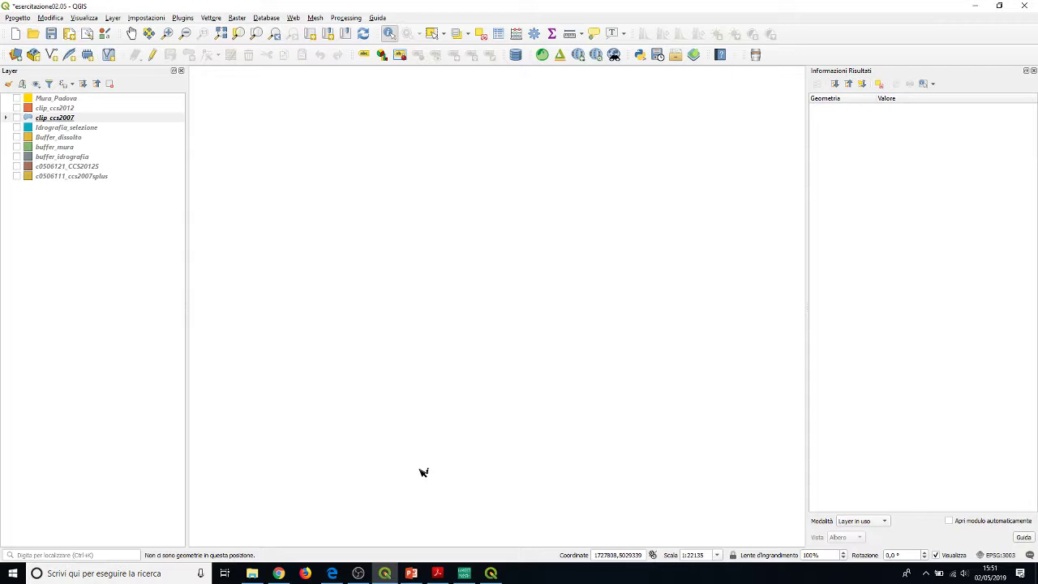
left_click(17, 118)
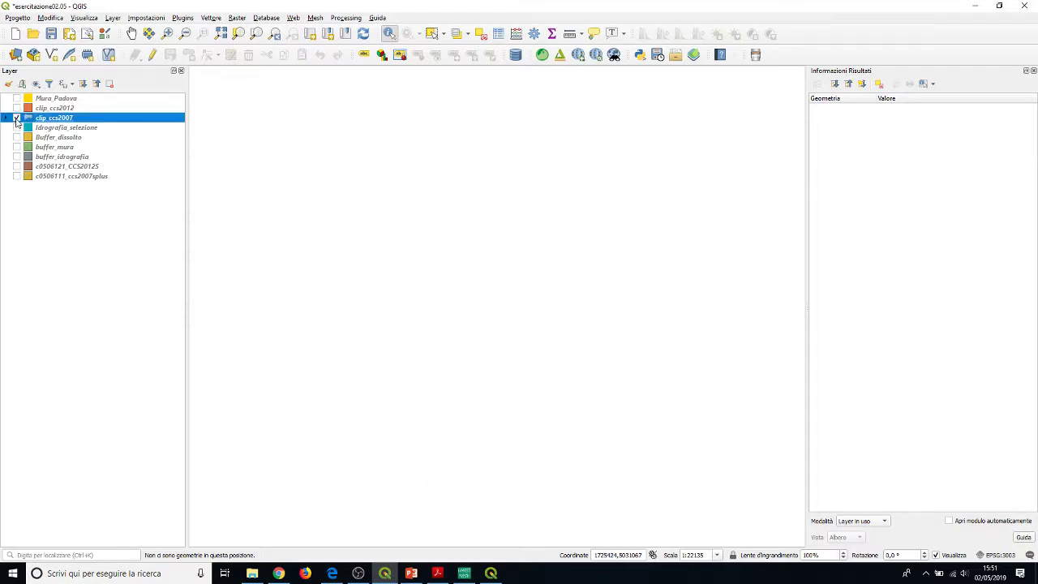
scroll(658, 283, "down", 1)
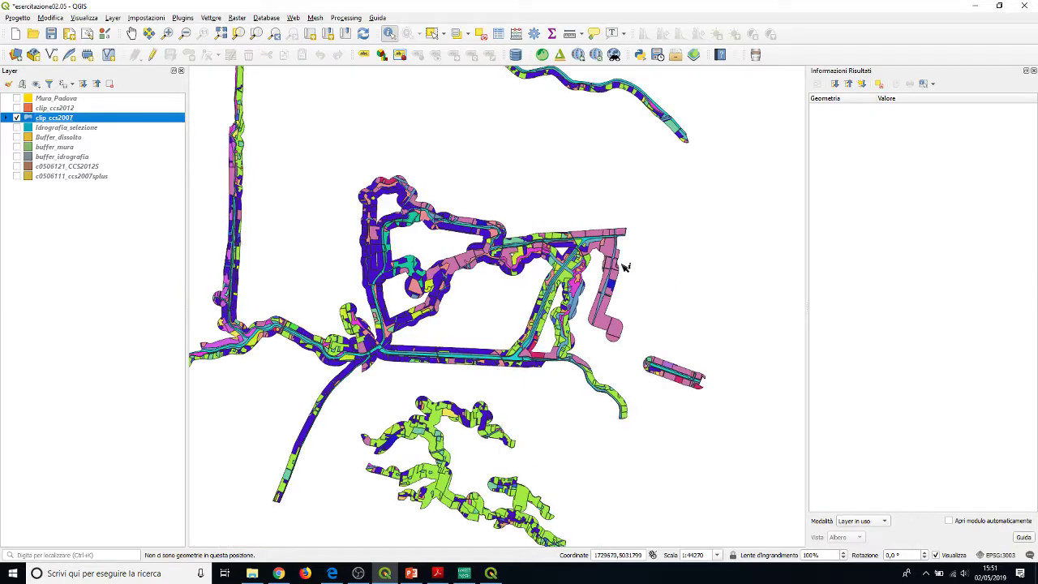
scroll(626, 266, "up", 2)
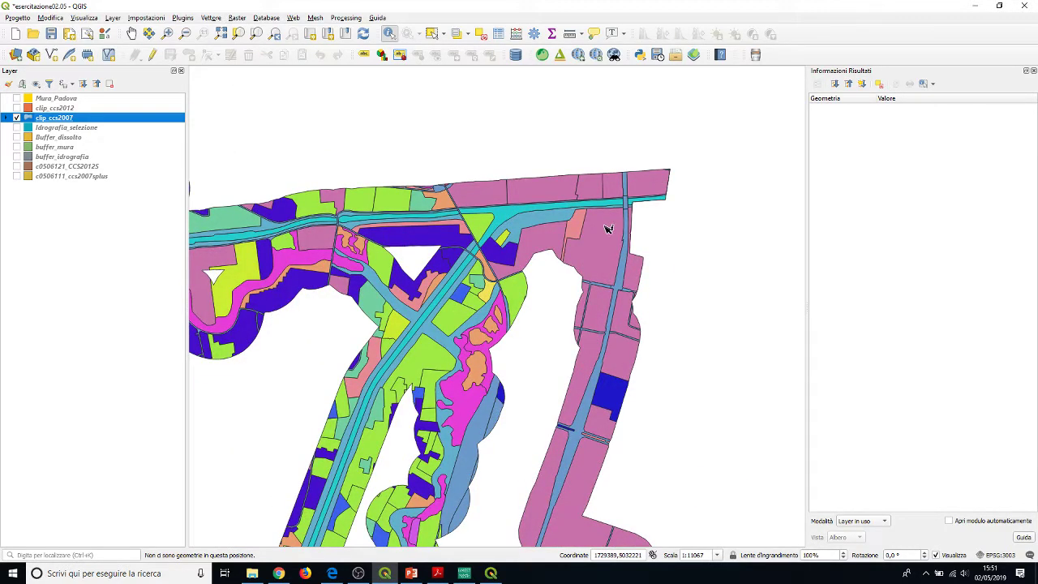
scroll(609, 229, "up", 1)
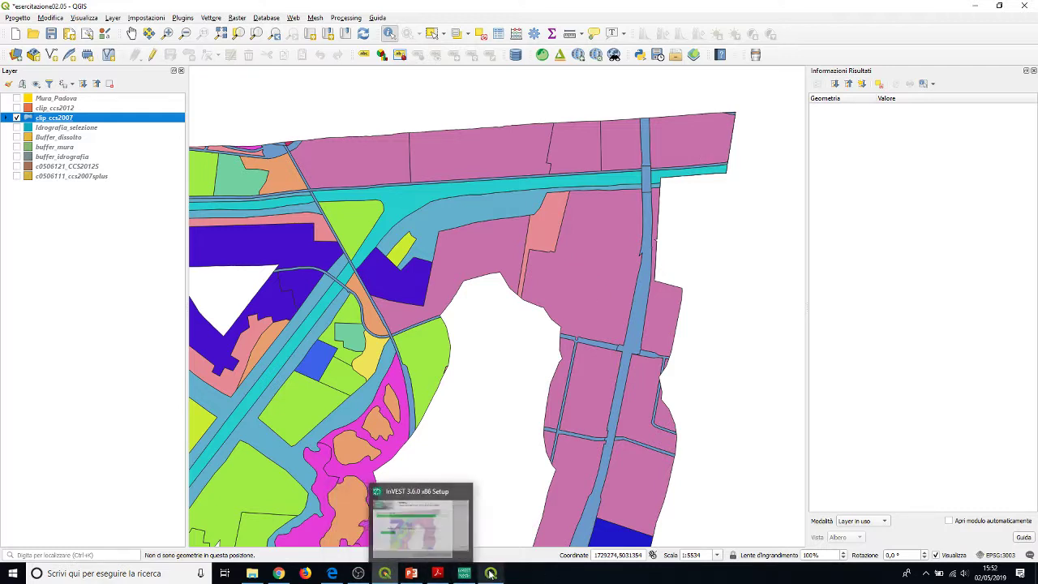
Review the land-use level codes and legend descriptions in the clip_ccs2007 attribute table against the categorized map.
left_click(384, 573)
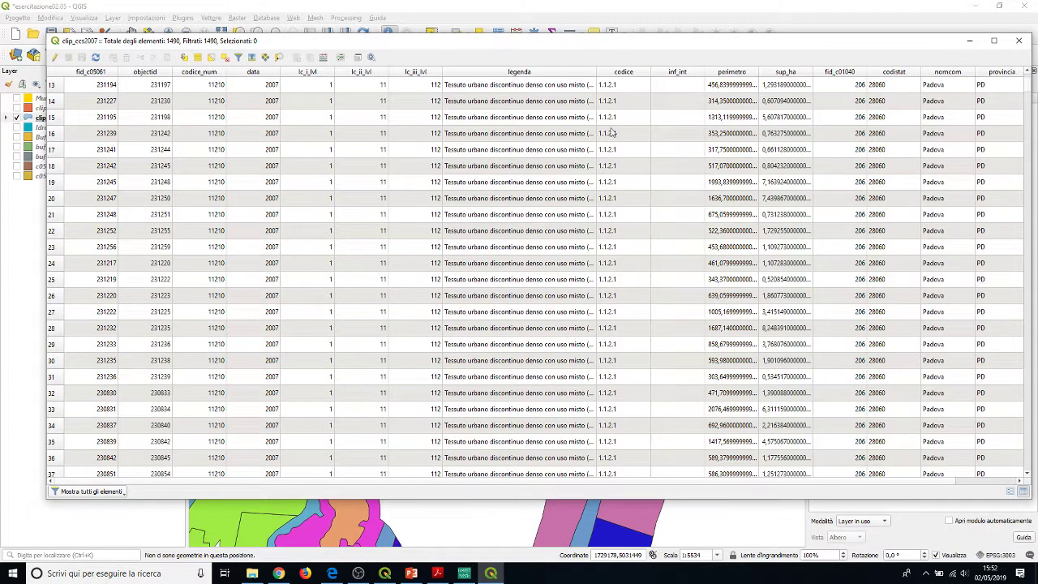
left_click(977, 44)
scroll(560, 417, "down", 3)
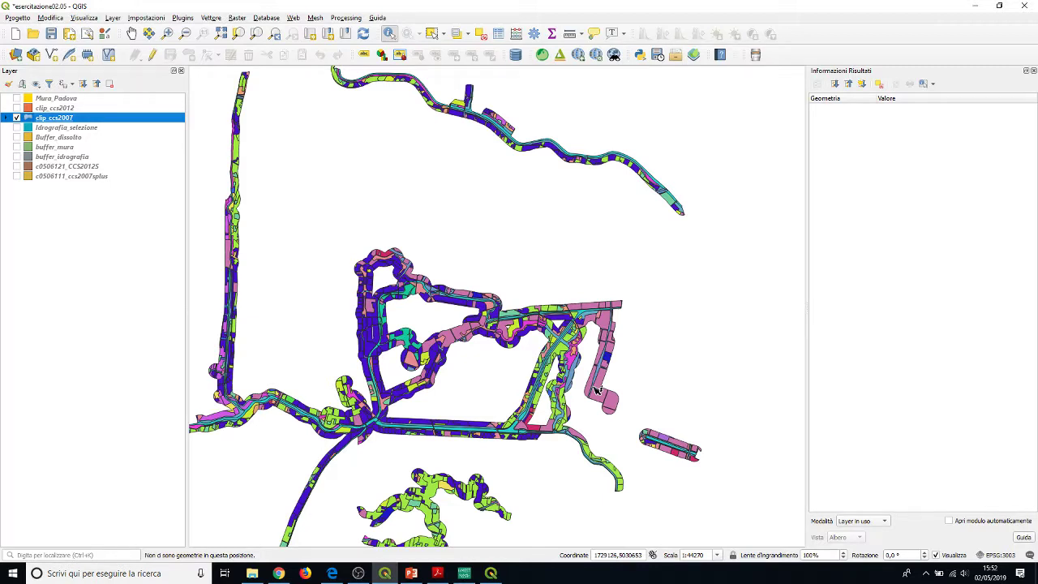
key("F6")
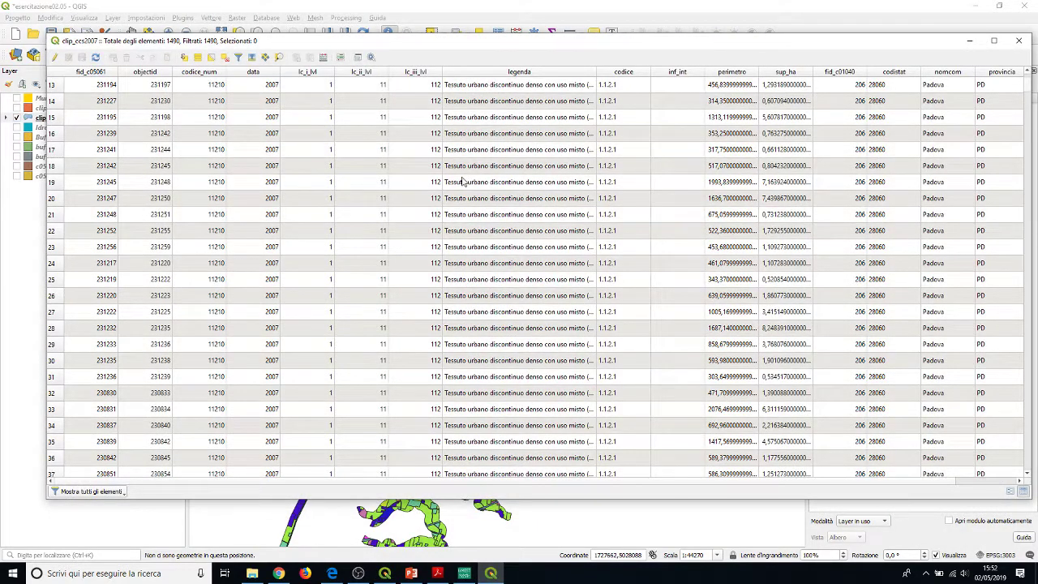
left_click(973, 41)
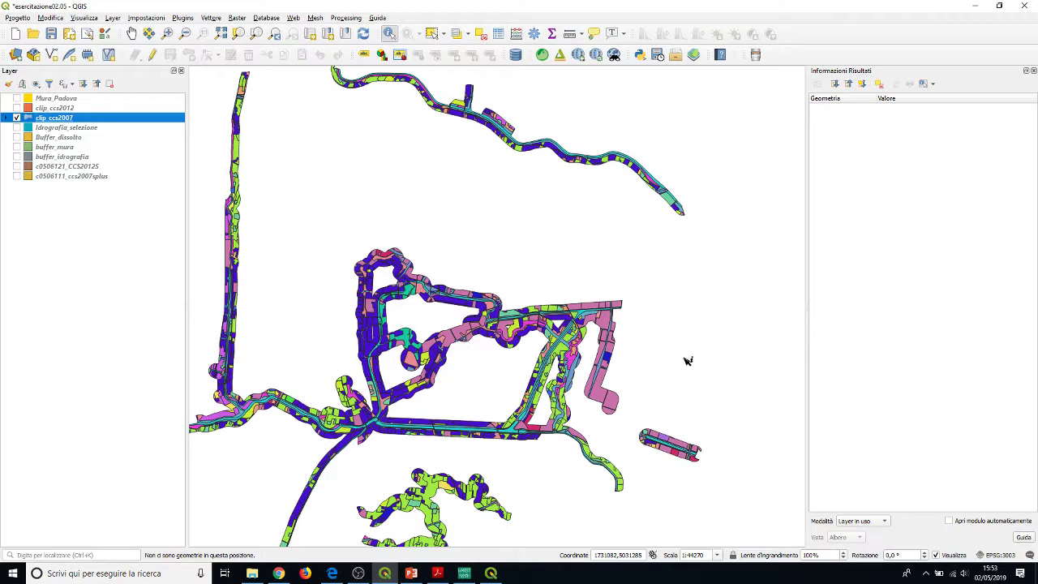
Examine the lc_iii_lvl codes of the irrigated maize records in the clip_ccs2007 attribute table, and close the empty identify results.
key("F6")
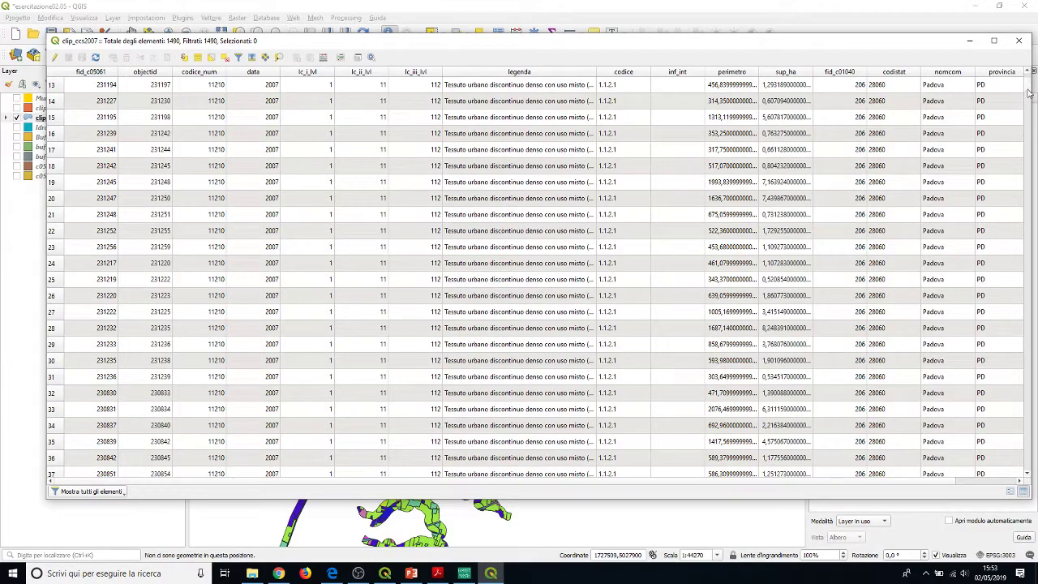
left_click_drag(1029, 91, 1029, 362)
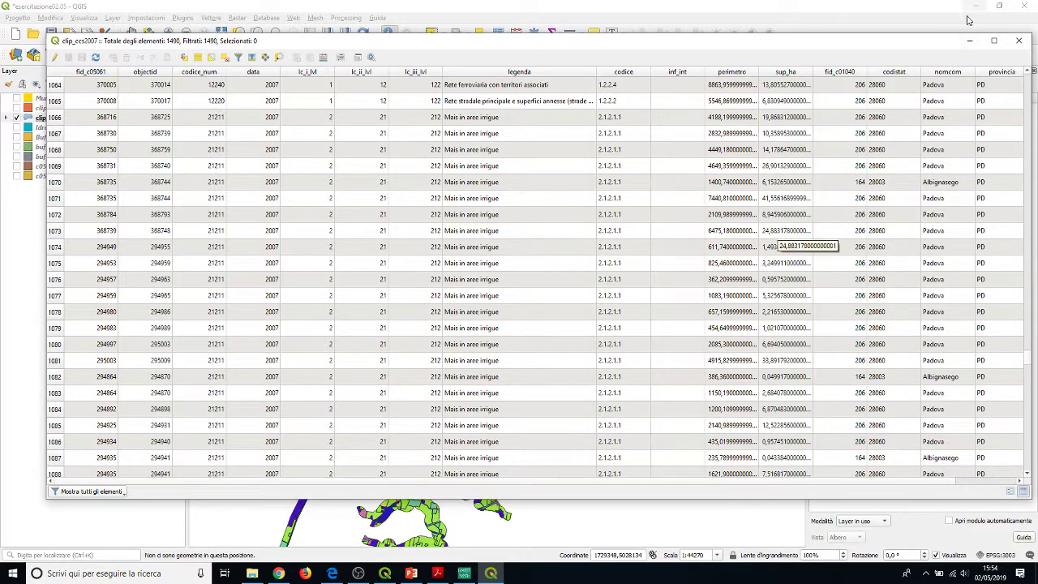
left_click(973, 41)
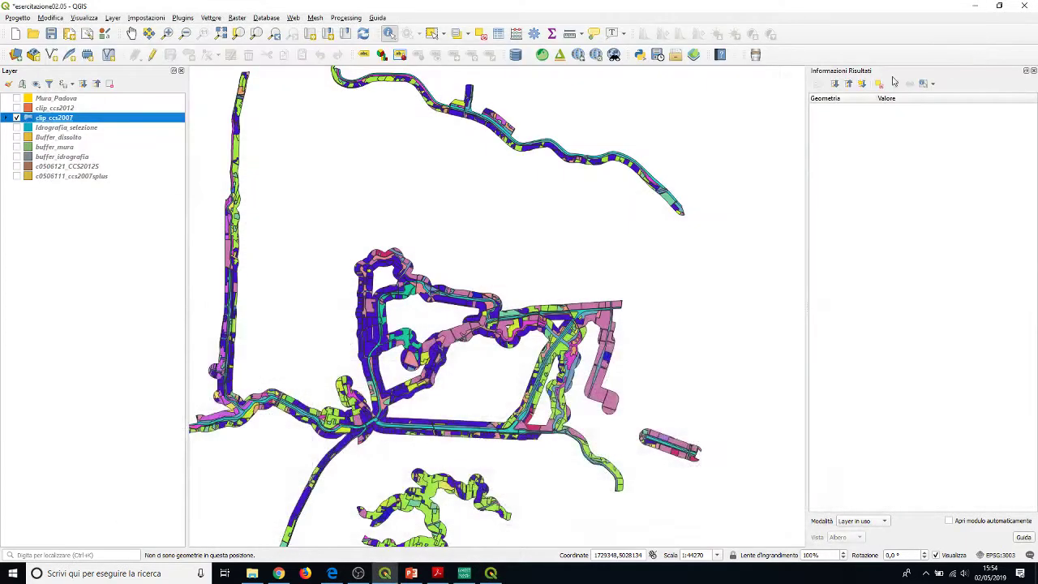
left_click(1034, 75)
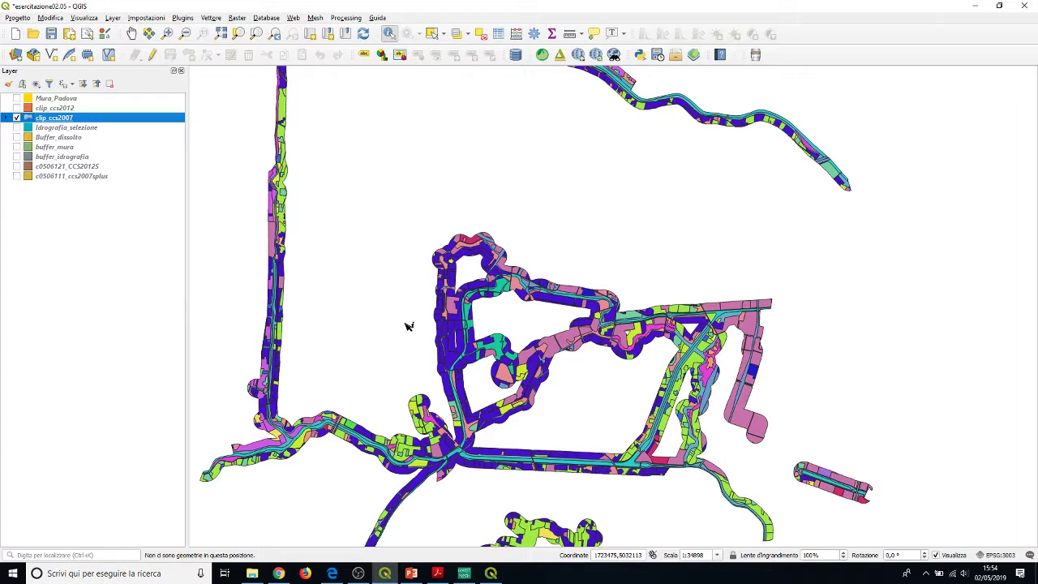
left_click(491, 573)
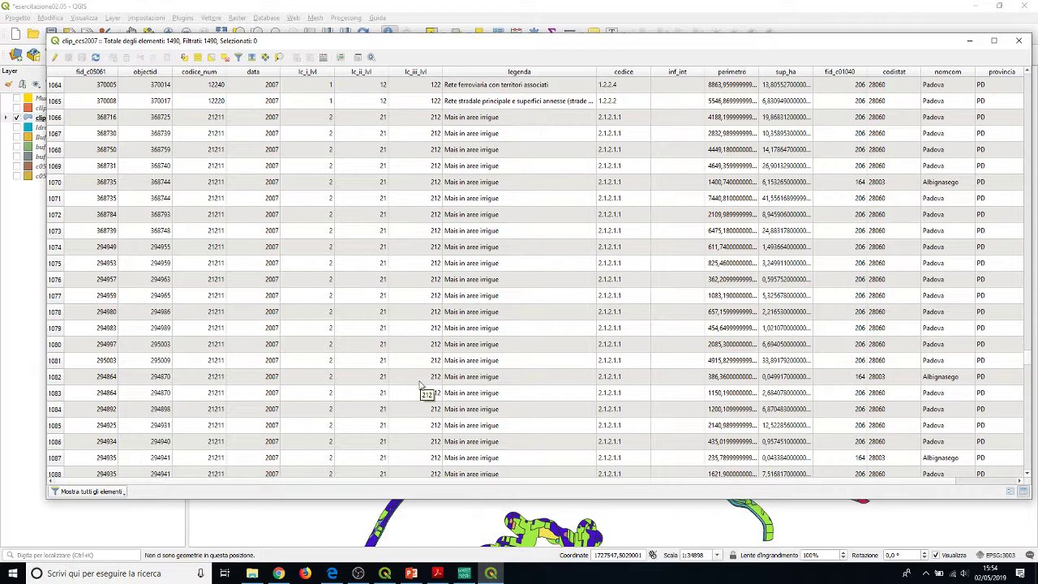
left_click(972, 40)
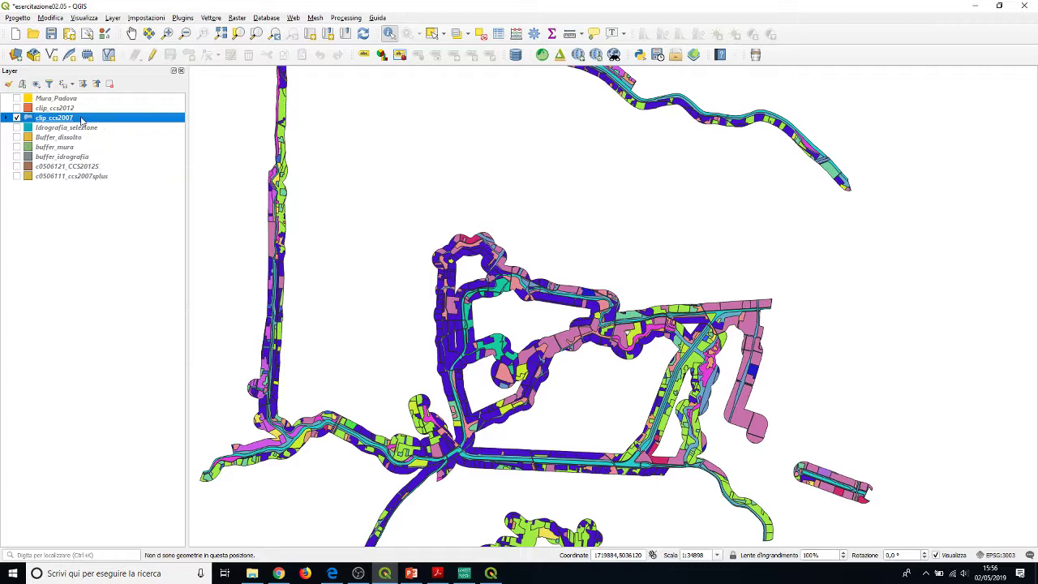
Run Lista valori univoci on clip_ccs2007 for the lc_iii_lvl field with temporary outputs, and widen the dialog to read its log.
left_click(211, 18)
left_click(238, 18)
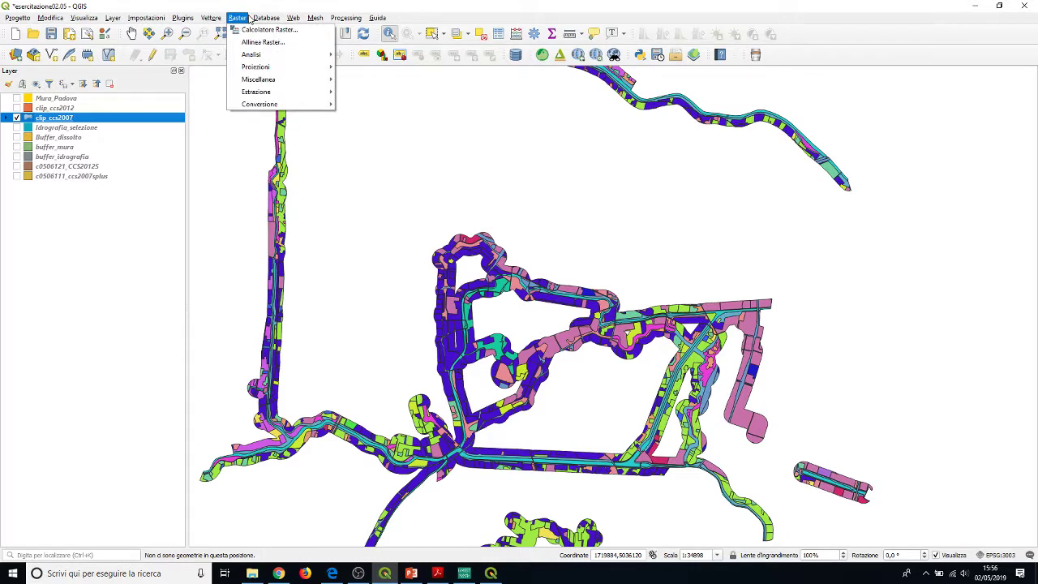
left_click(250, 18)
left_click(250, 18)
mouse_move(231, 45)
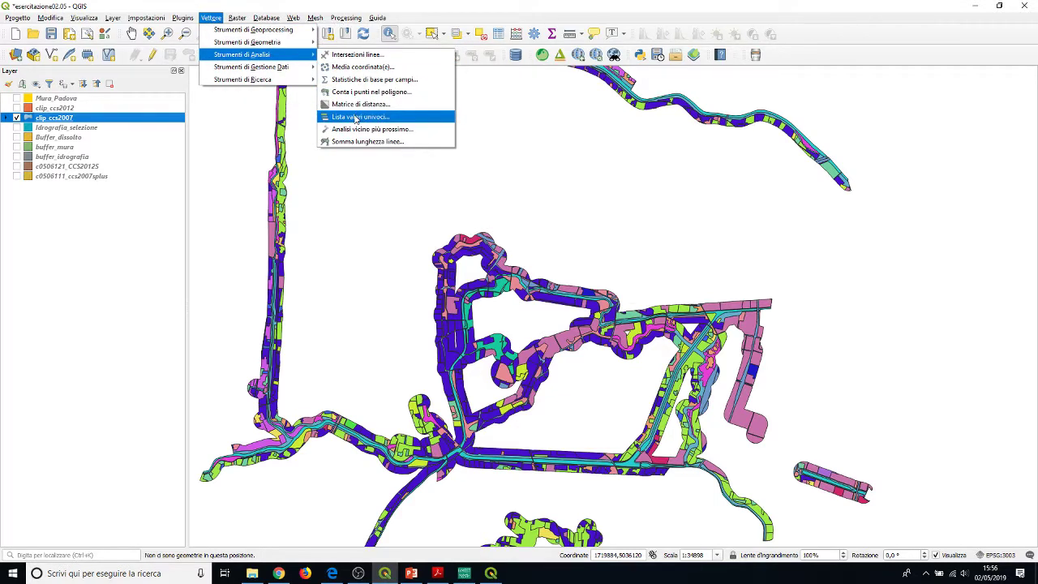
left_click(355, 118)
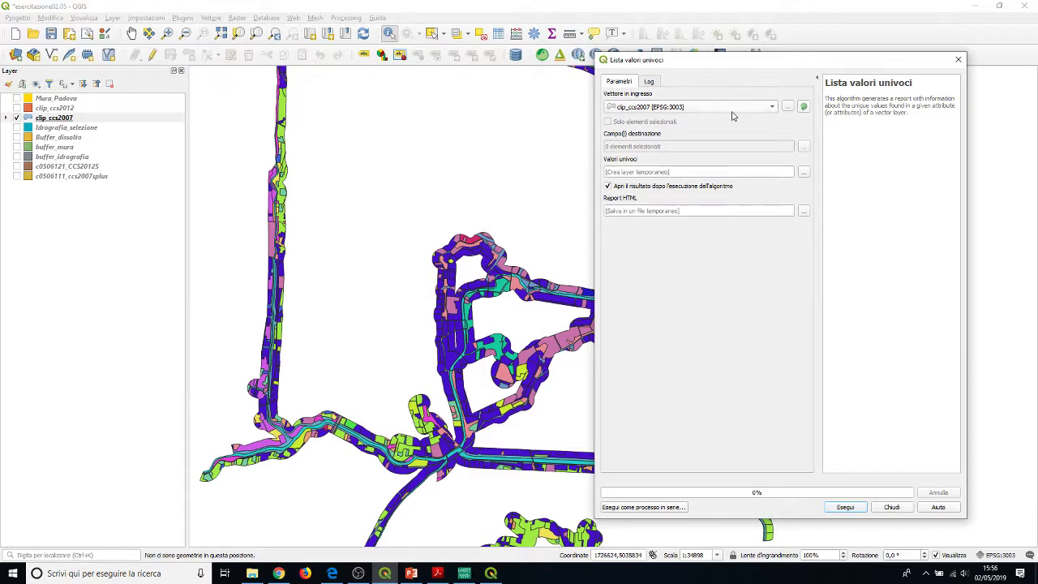
left_click(804, 147)
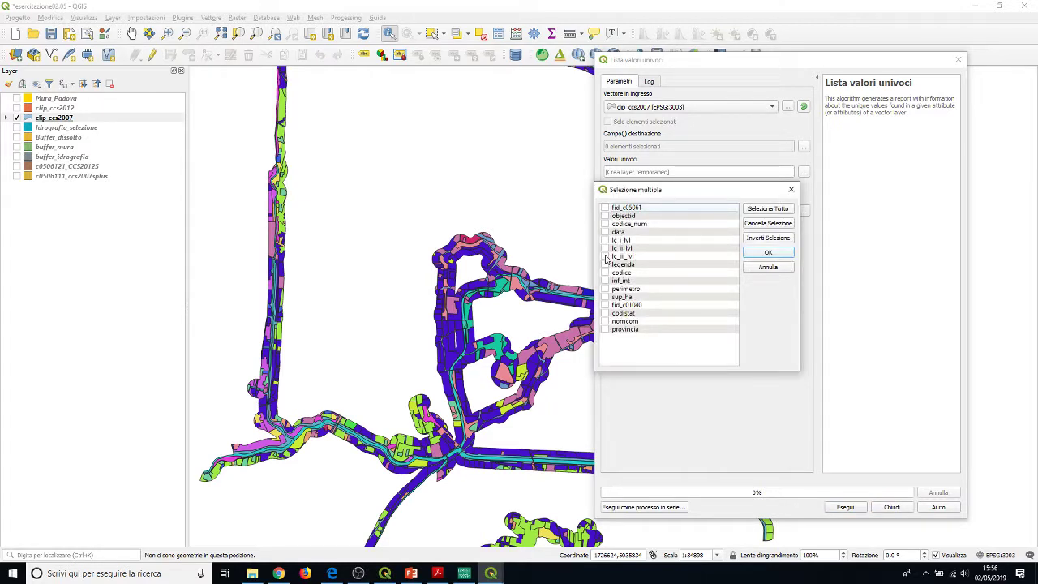
left_click(605, 257)
left_click(764, 256)
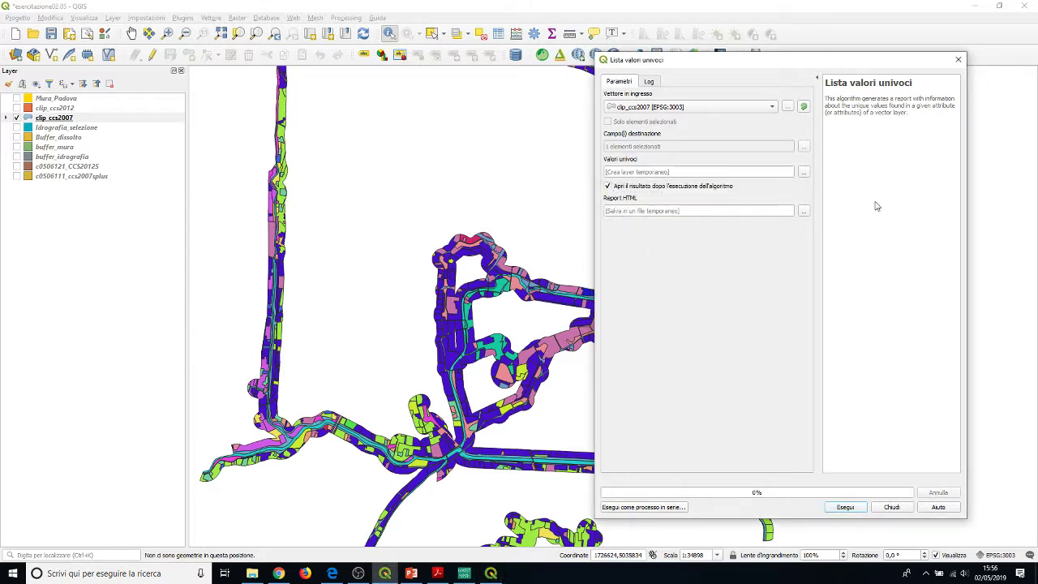
left_click(845, 507)
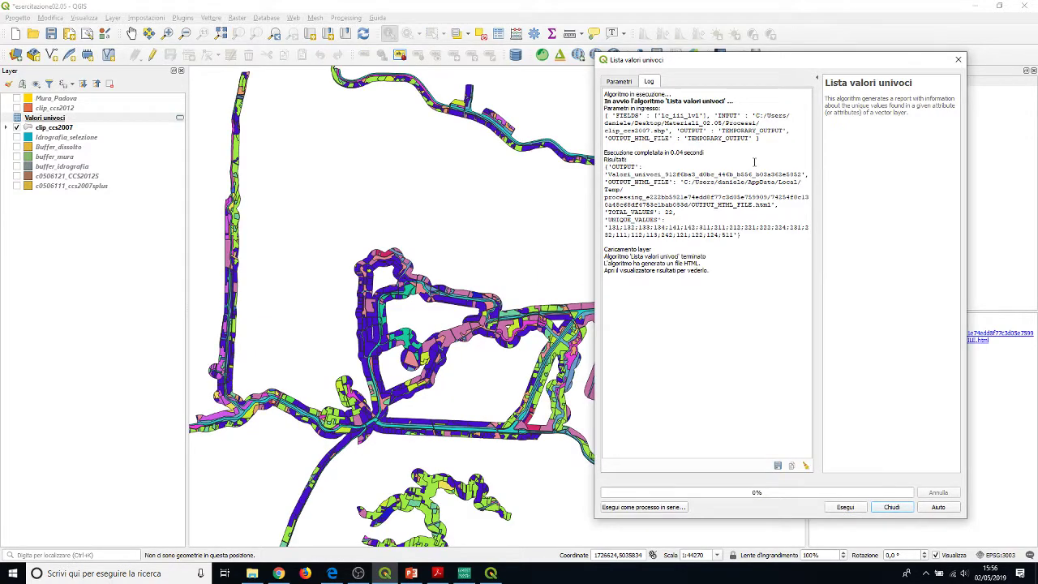
left_click_drag(697, 66, 509, 65)
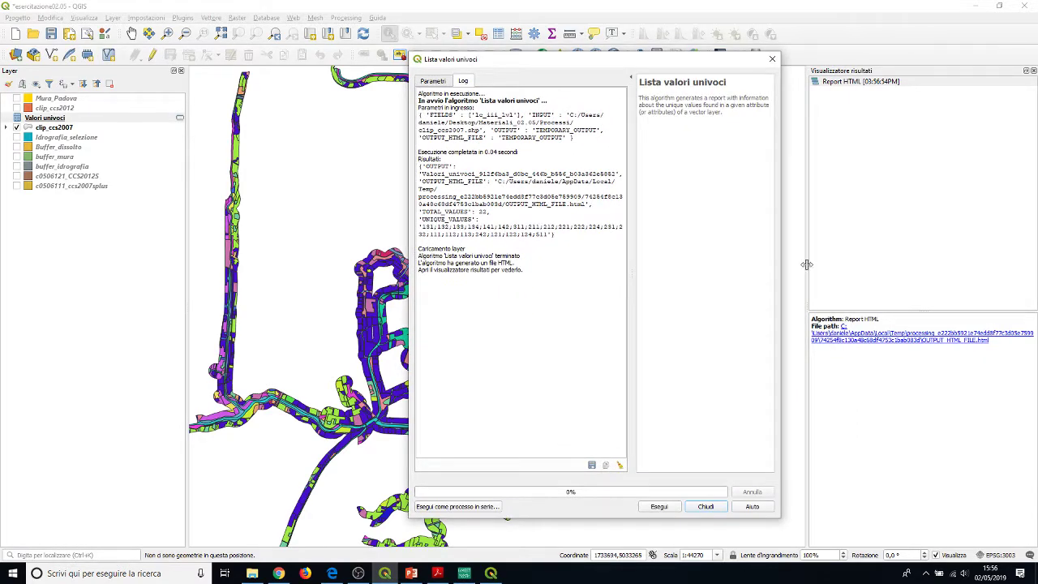
left_click_drag(410, 166, 282, 169)
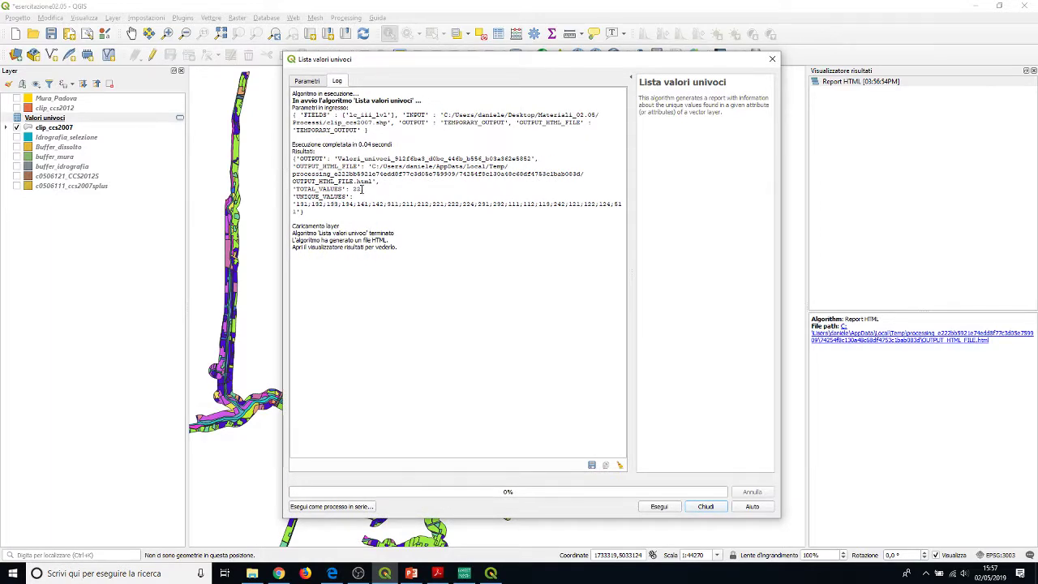
Check the total of unique values in the log and the clip_ccs2007 HTML report, and close the Lista valori univoci dialog.
left_click_drag(361, 188, 353, 189)
left_click(832, 339)
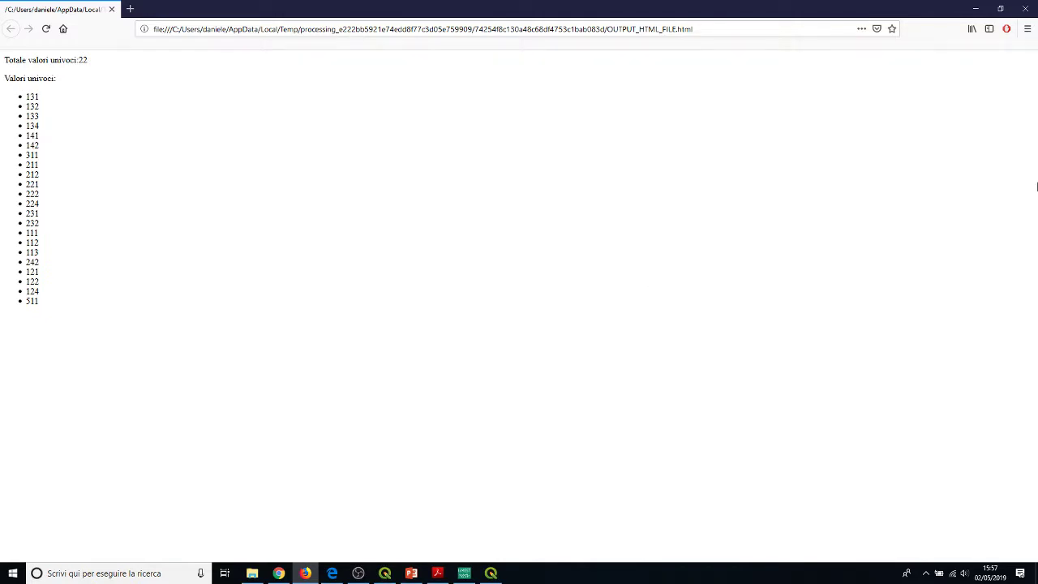
left_click(981, 7)
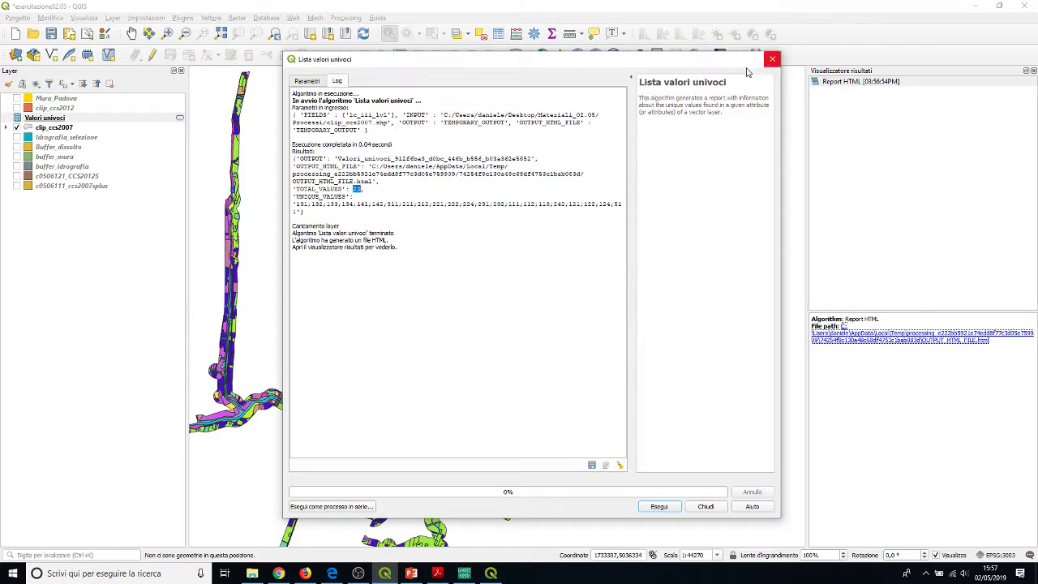
left_click(773, 62)
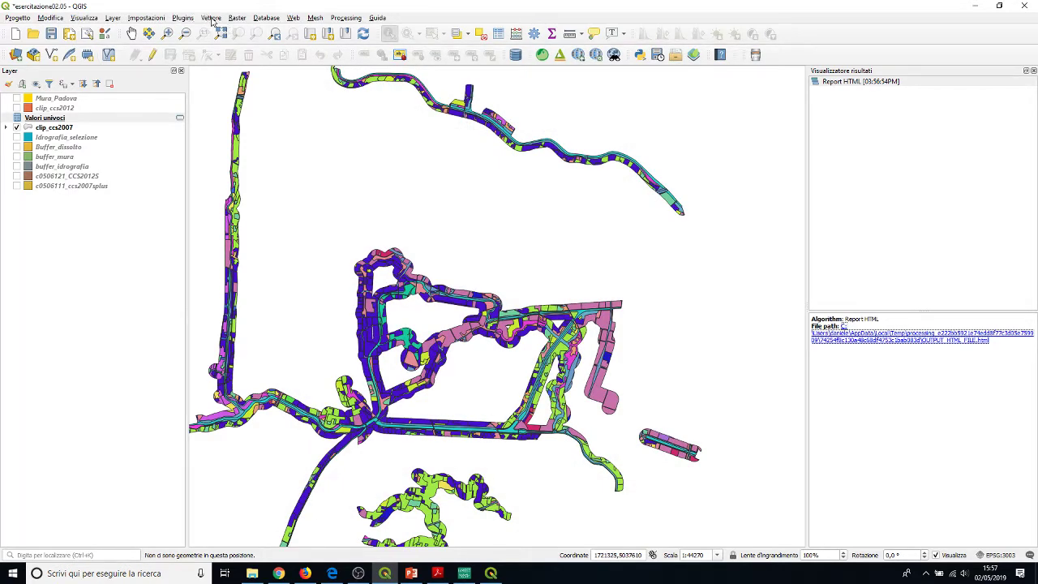
Run Lista valori univoci on clip_ccs2012 for the LC_III_Lvl field, keeping the temporary layer and temporary HTML report outputs.
left_click(212, 20)
mouse_move(248, 42)
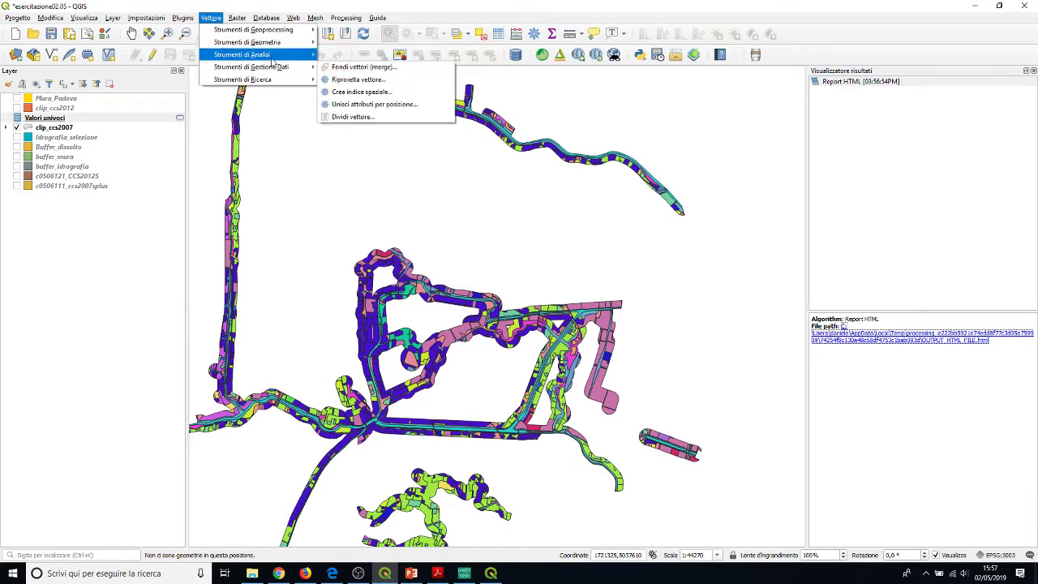
mouse_move(274, 62)
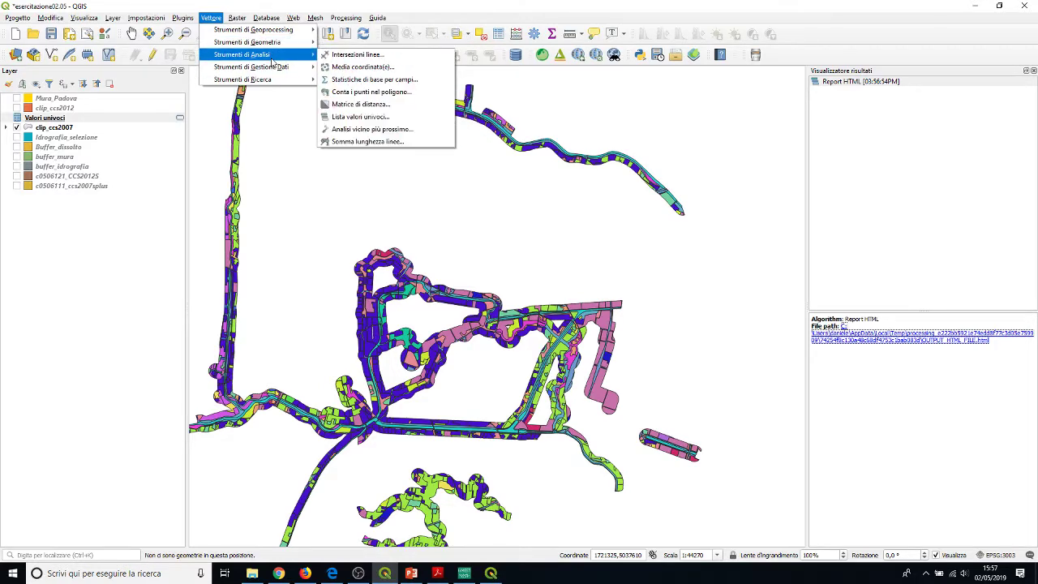
left_click(358, 119)
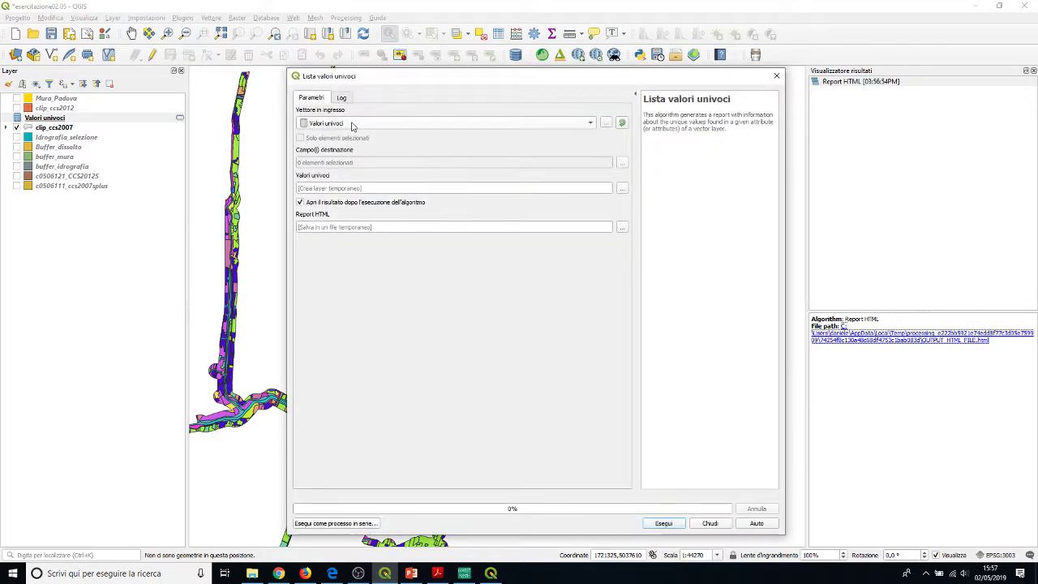
left_click(487, 123)
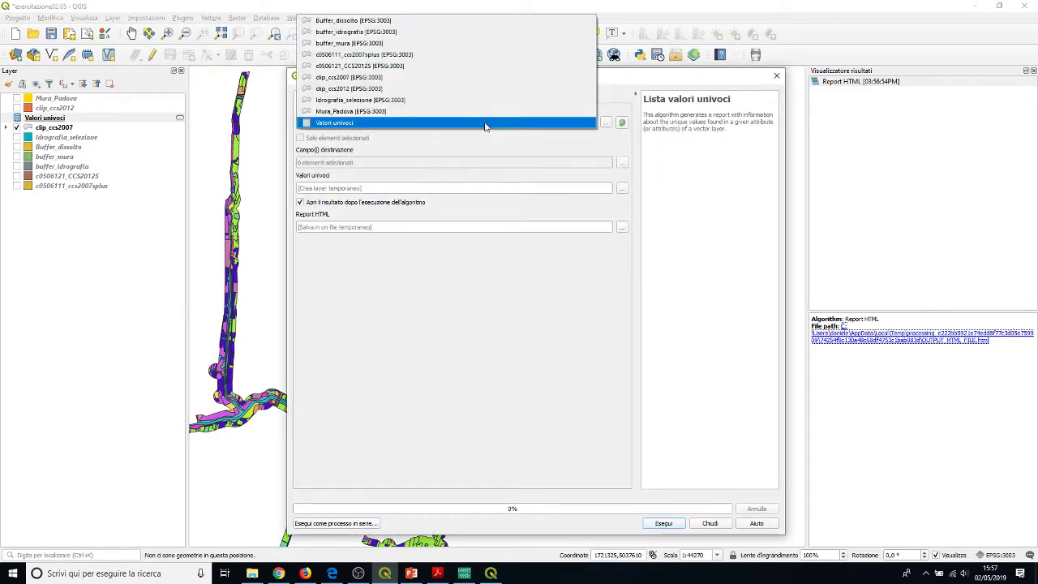
left_click(352, 89)
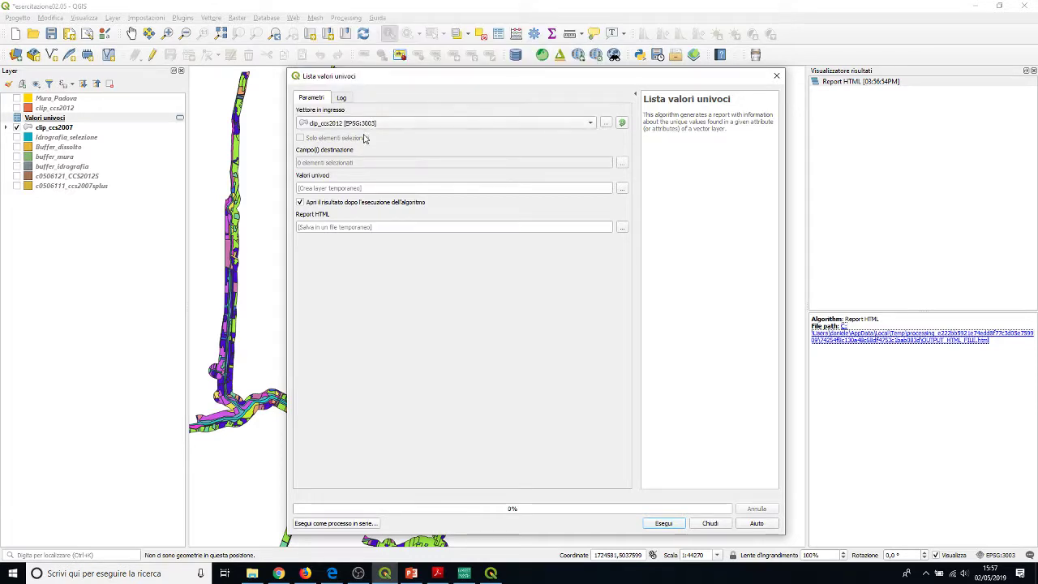
left_click(622, 164)
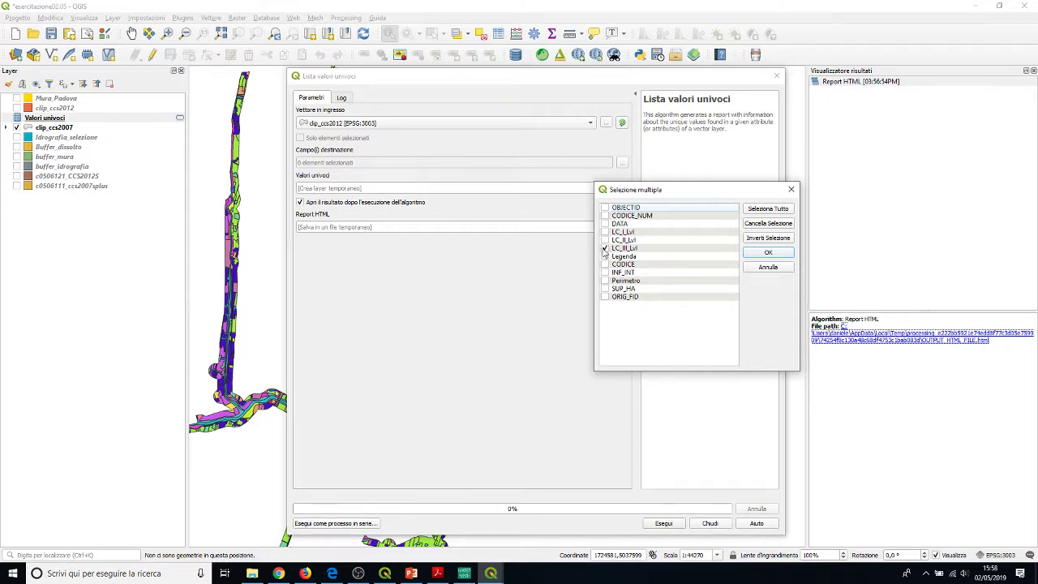
left_click(605, 248)
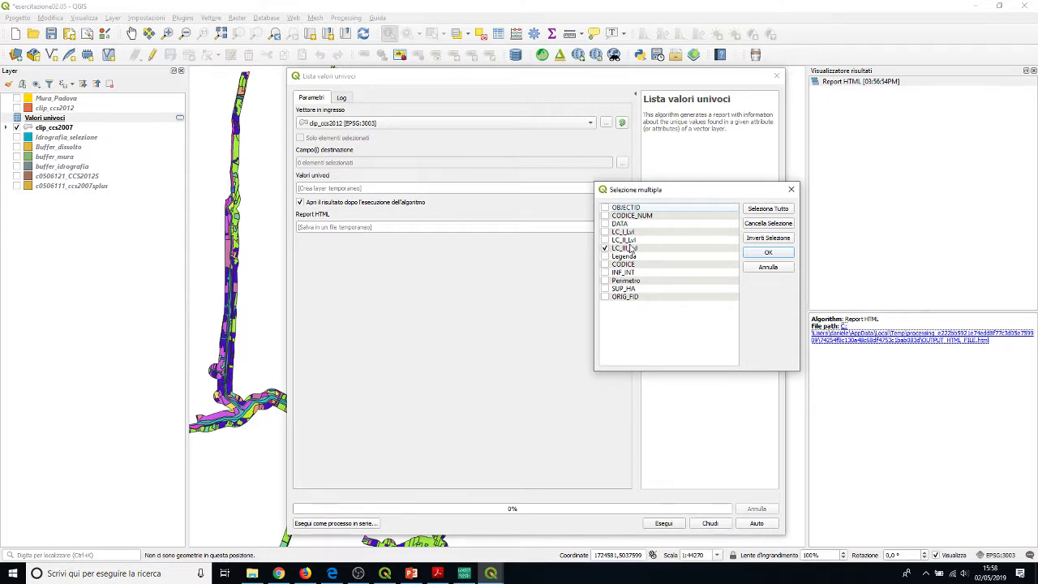
left_click(768, 253)
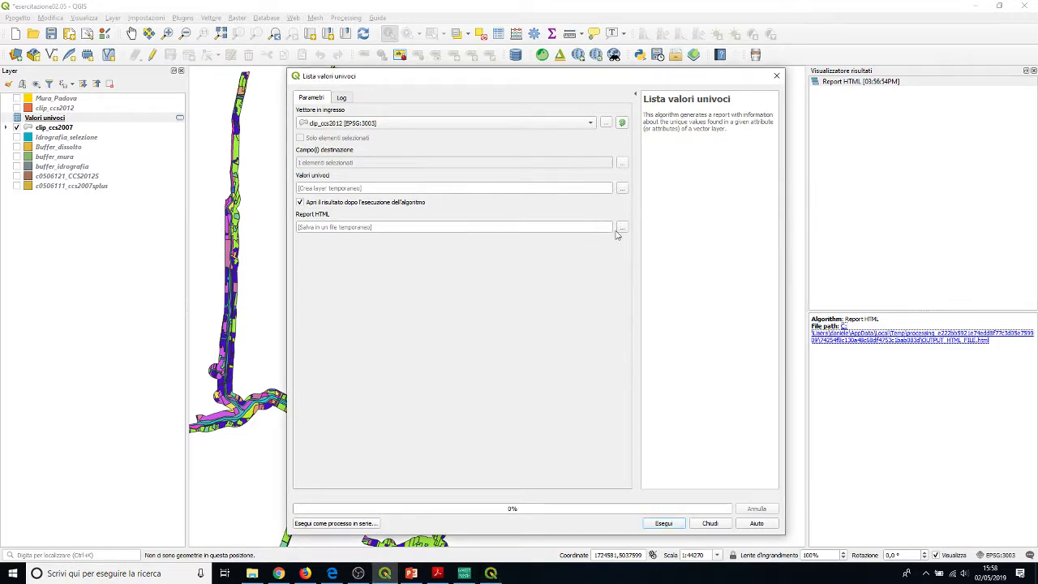
left_click(673, 526)
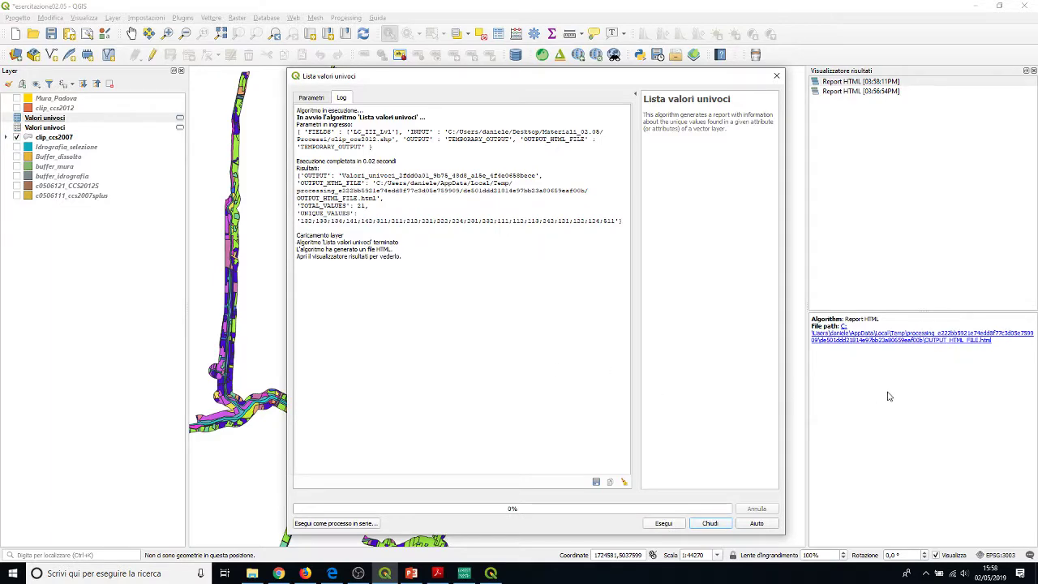
Compare the unique LC_III_Lvl codes in the clip_ccs2012 HTML report with those in the clip_ccs2007 report, and return to QGIS.
left_click(848, 340)
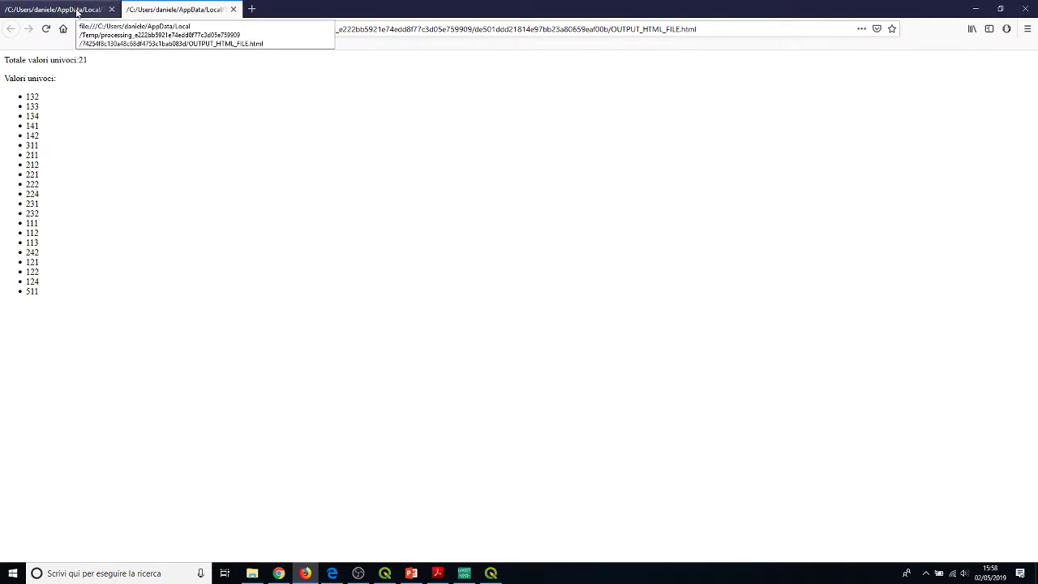
left_click(77, 11)
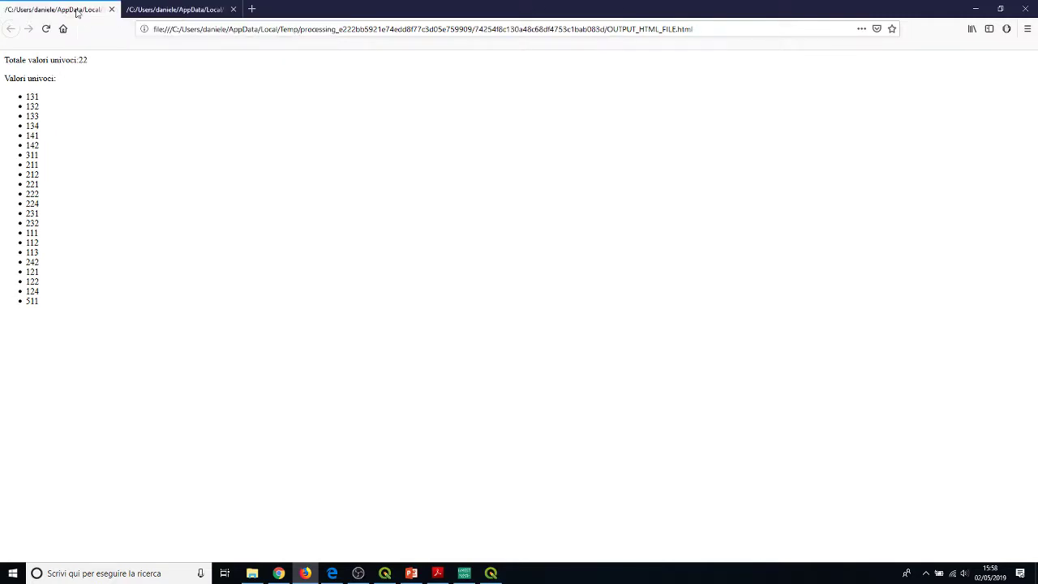
left_click(210, 11)
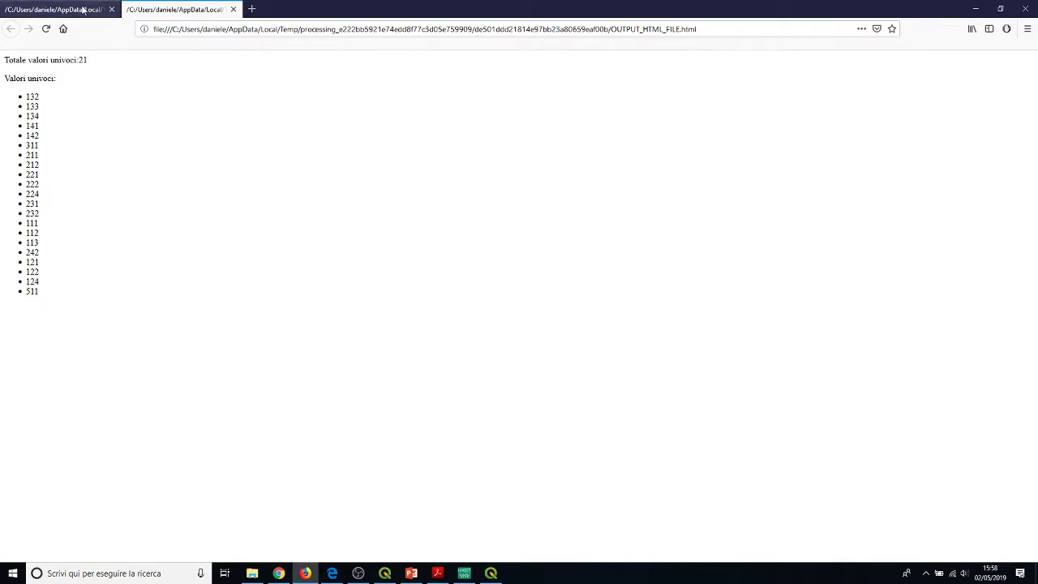
left_click(85, 10)
left_click(144, 15)
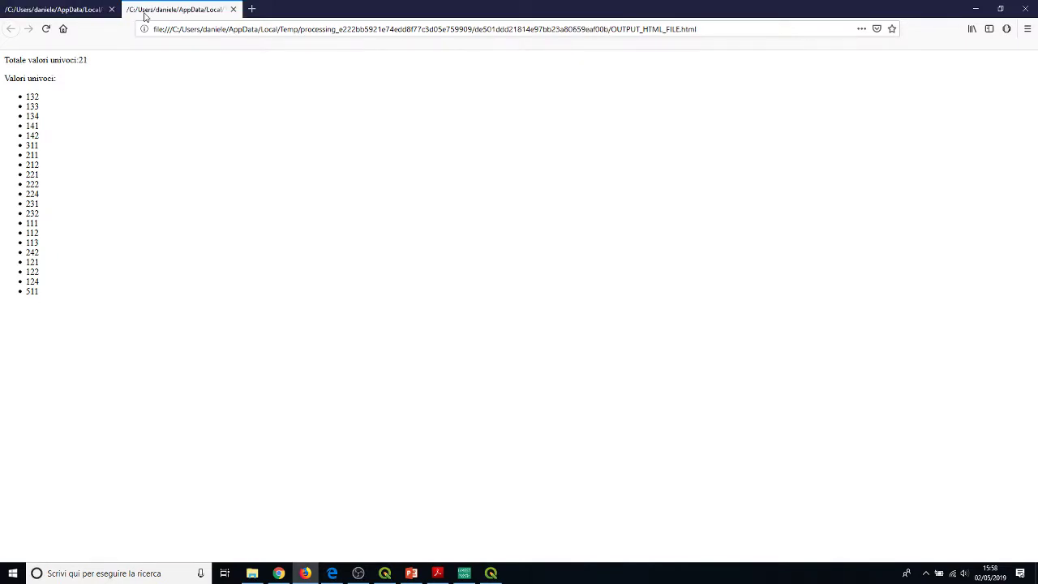
left_click(73, 12)
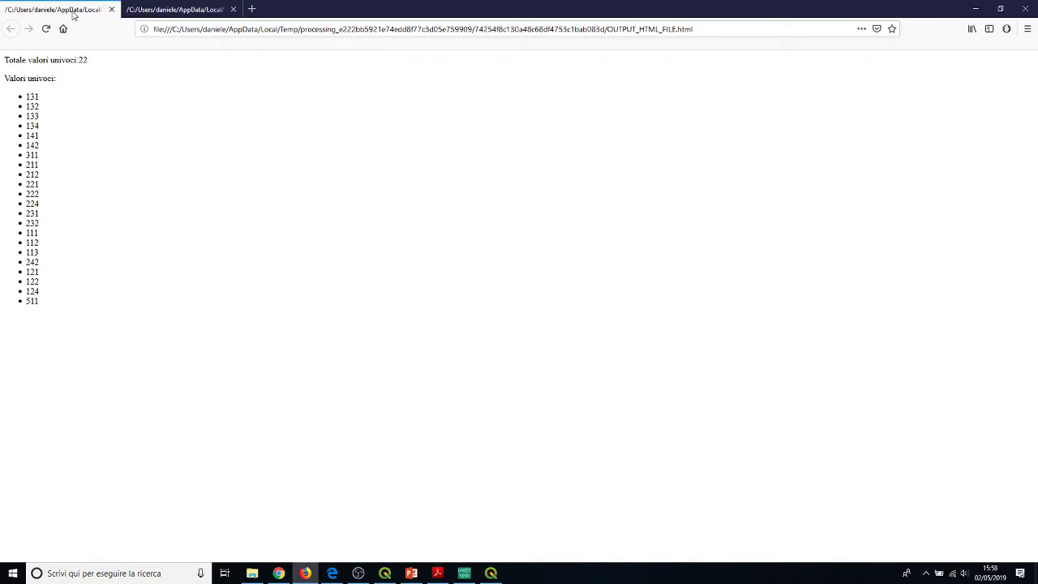
left_click(140, 13)
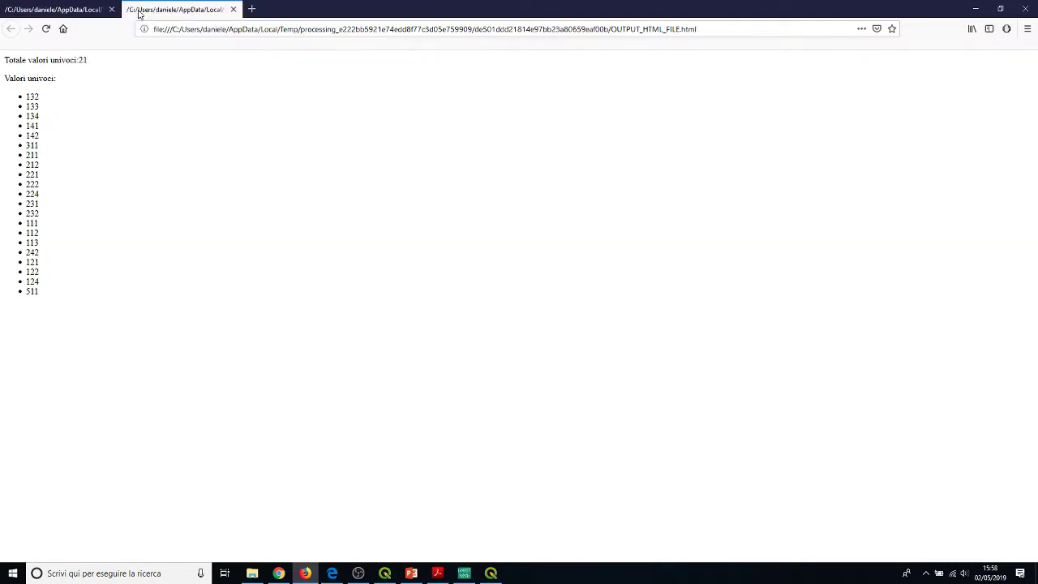
left_click(46, 29)
key("ctrl+Tab")
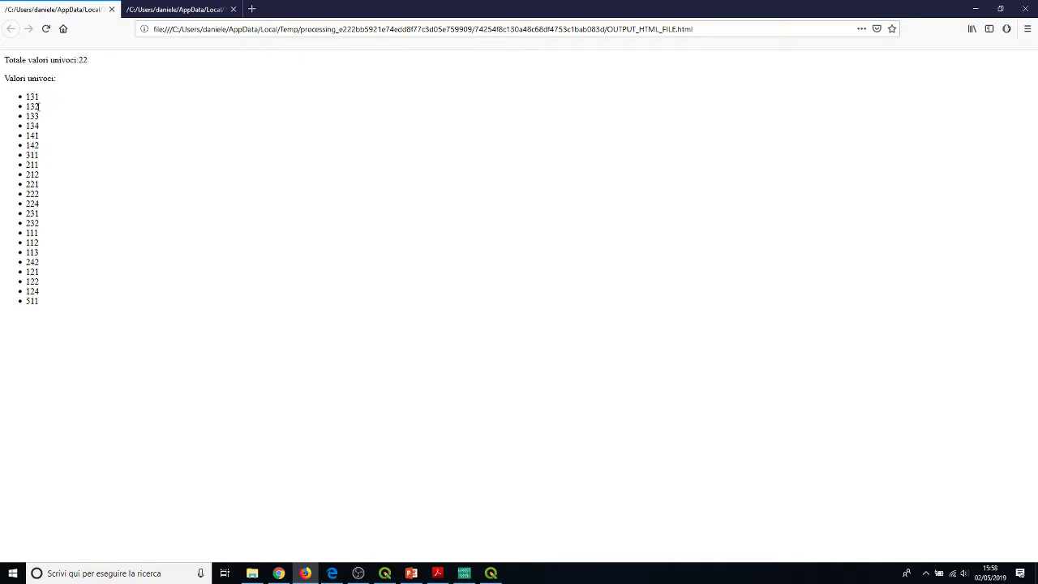
left_click(195, 18)
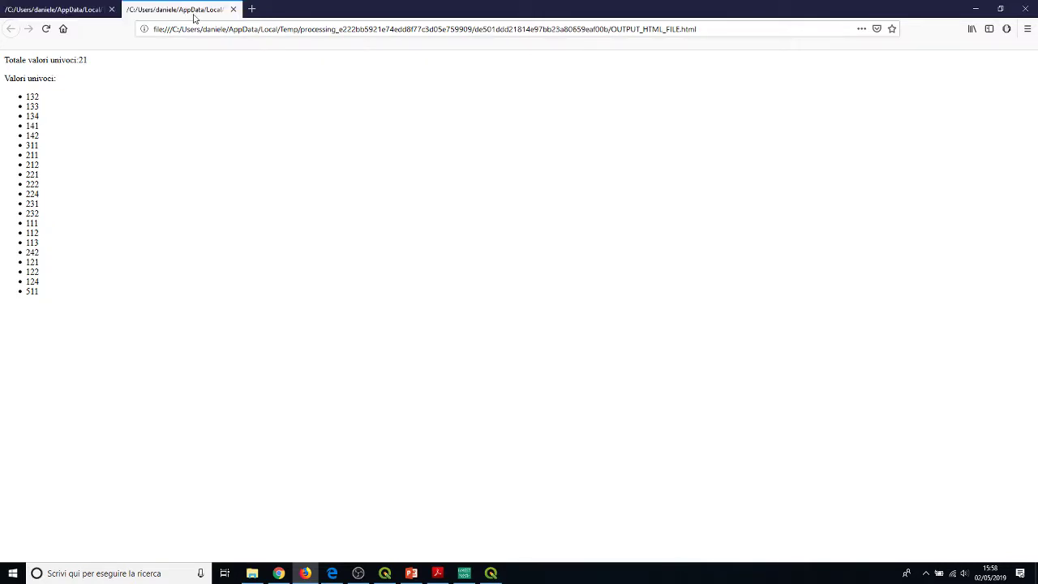
left_click(973, 10)
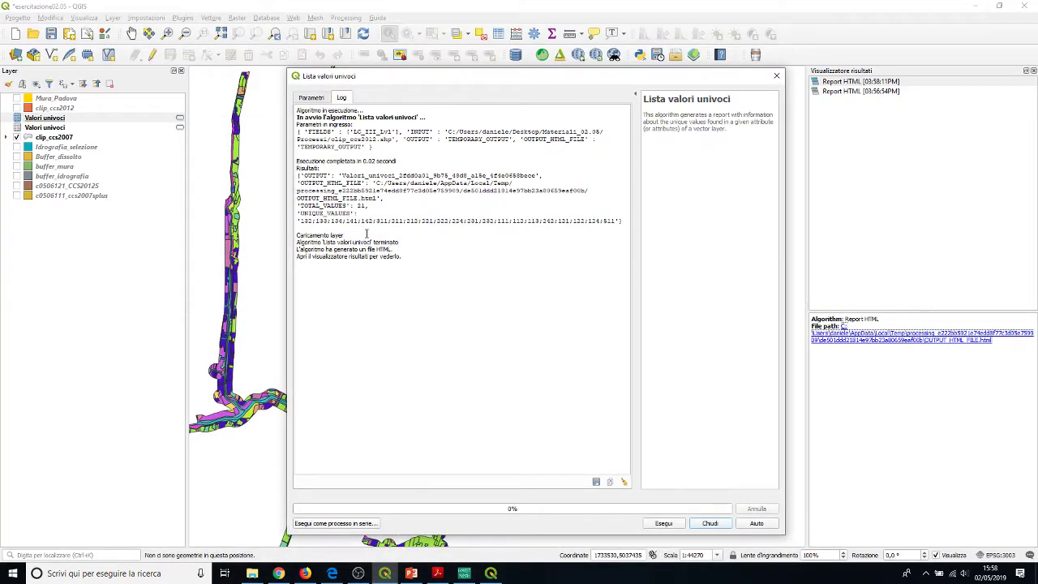
Widen the Lista valori univoci dialog to read its log, and close both the dialog and the results viewer.
left_click_drag(285, 234, 236, 235)
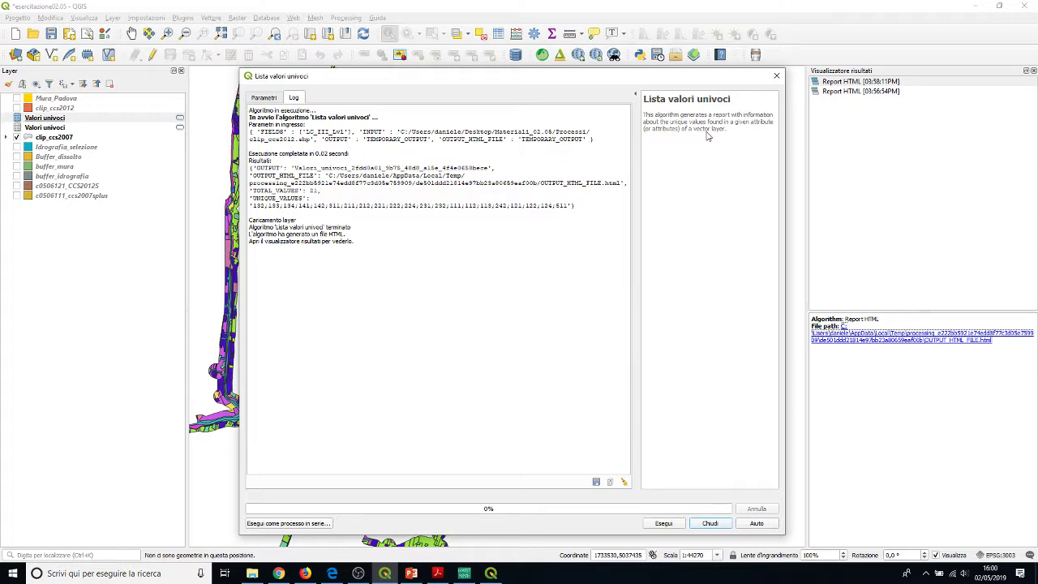
left_click(776, 76)
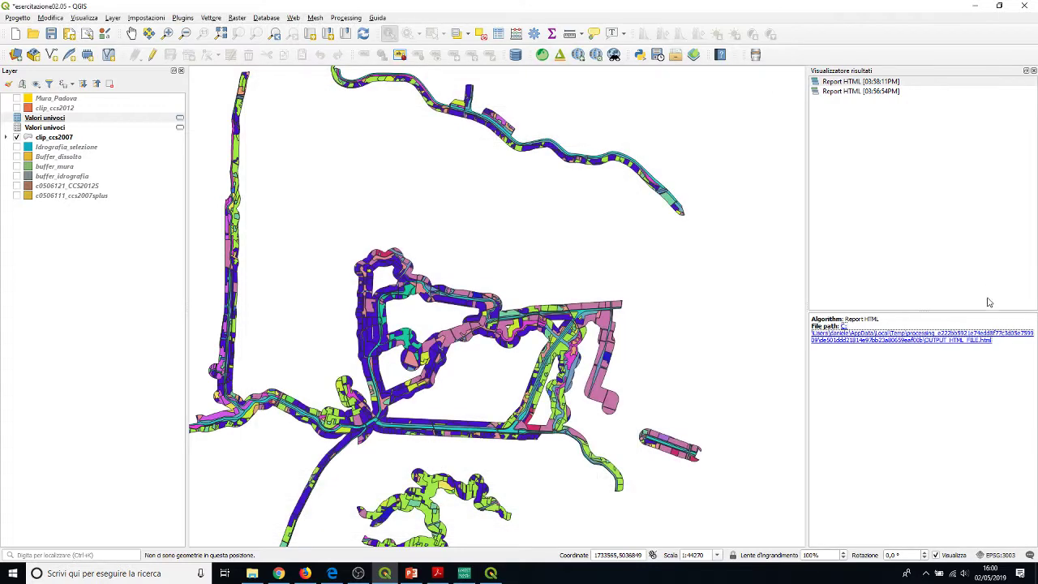
left_click(1033, 71)
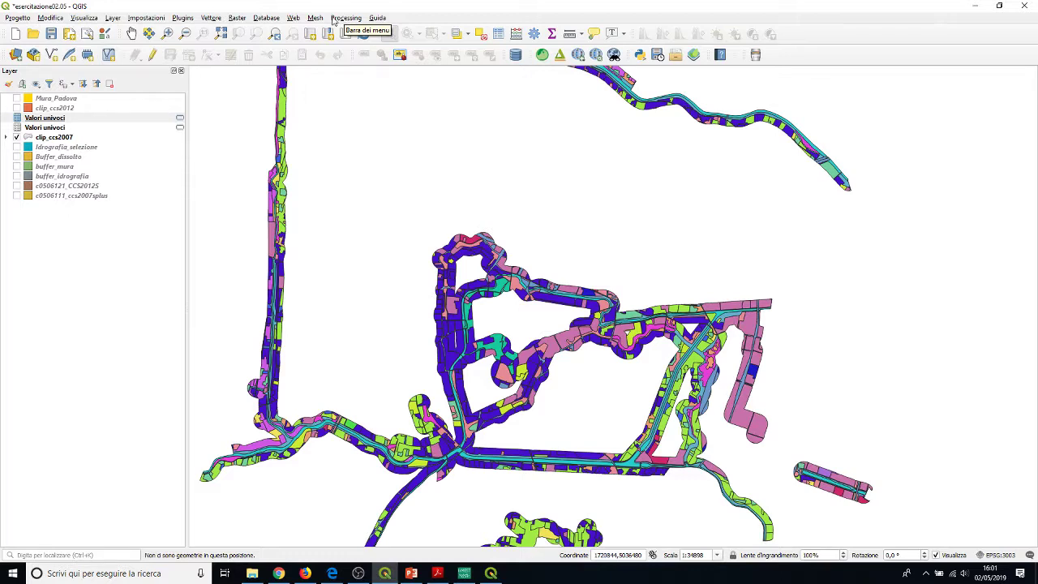
left_click(211, 17)
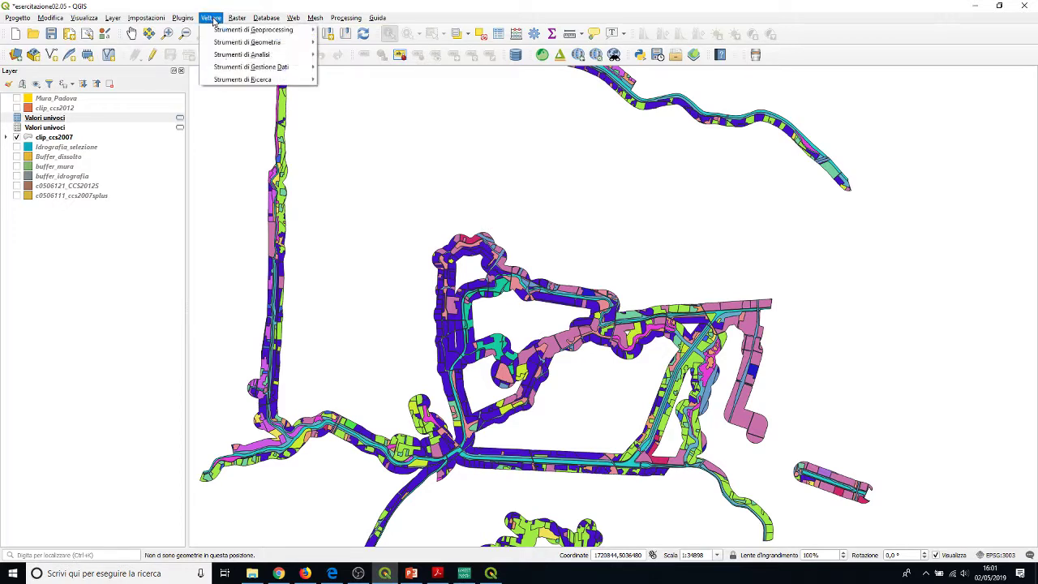
mouse_move(232, 19)
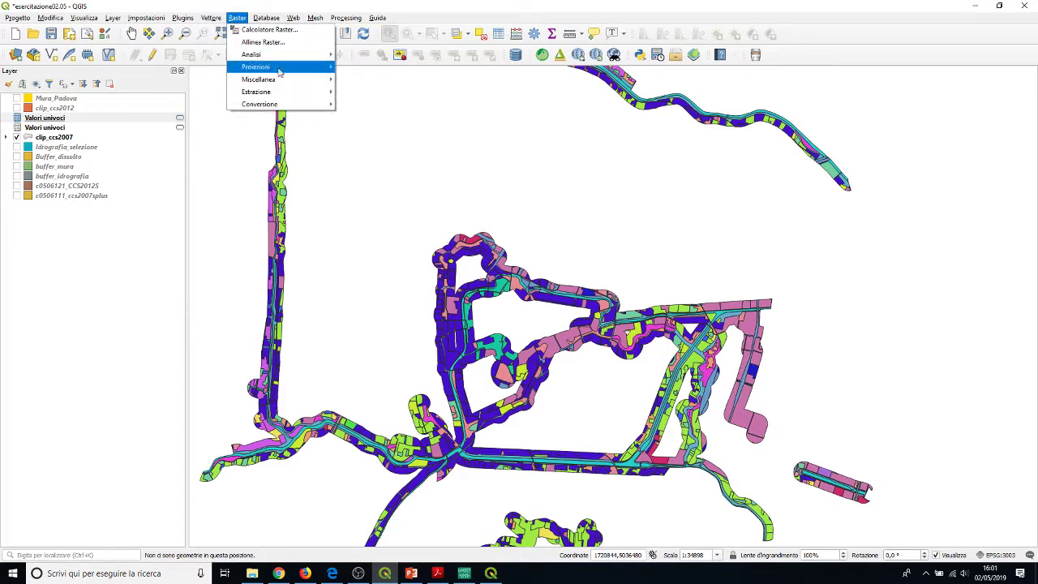
mouse_move(283, 104)
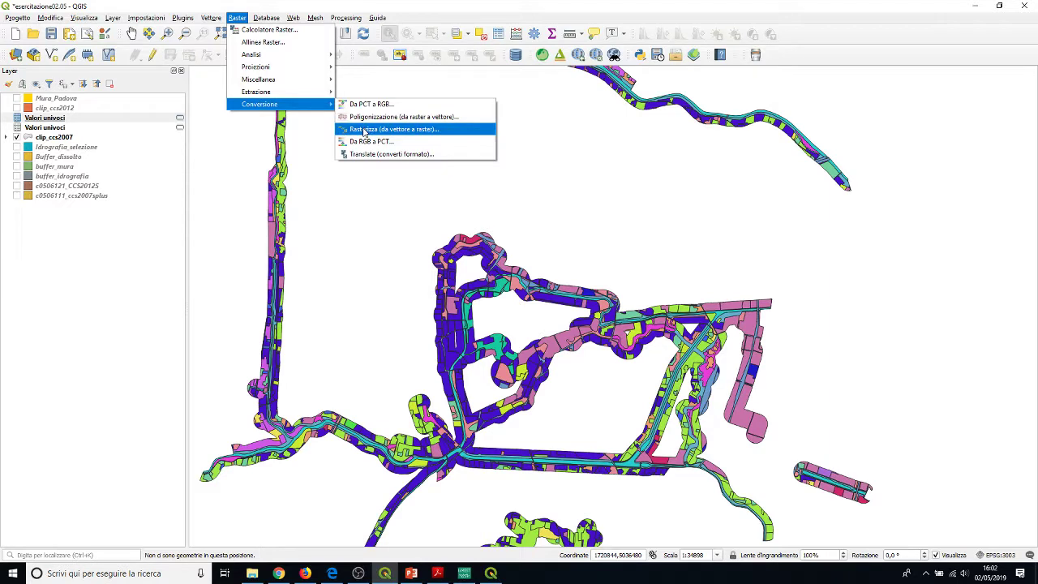
left_click(347, 32)
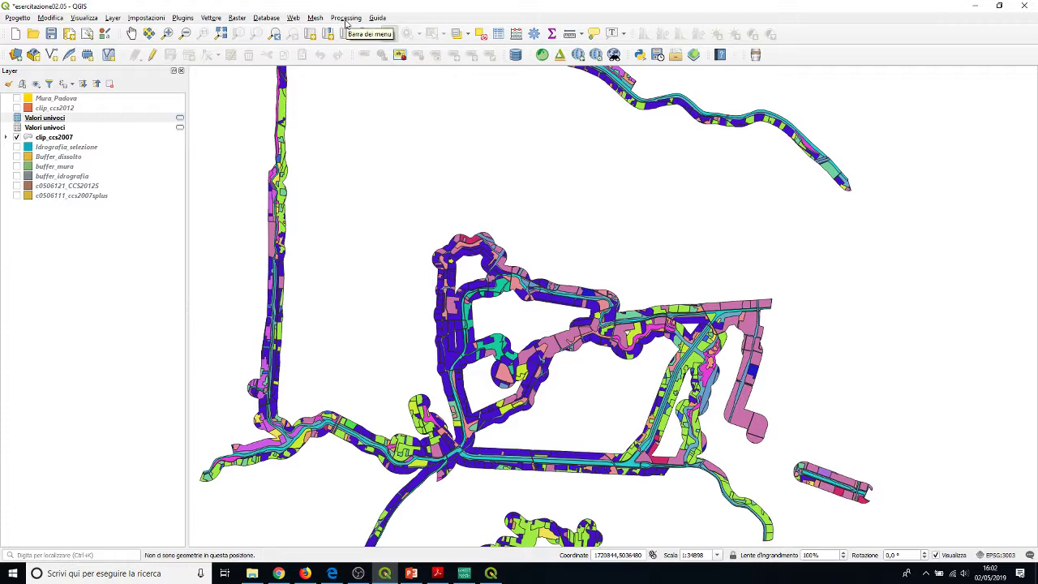
Search the Processing toolbox for "rasterizz" and open the GDAL tool Rasterizza (da vettore a raster).
left_click(342, 18)
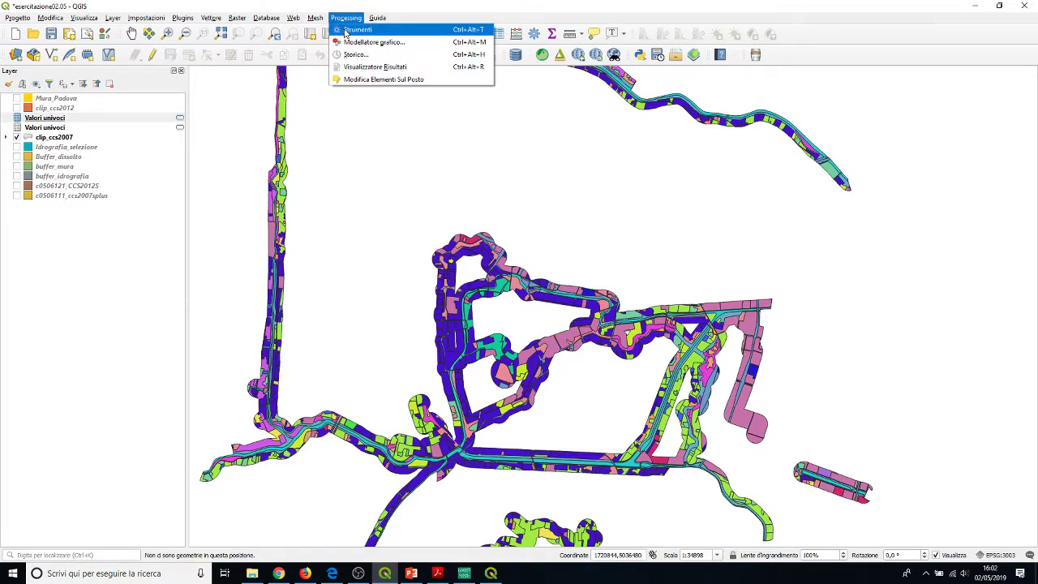
left_click(357, 30)
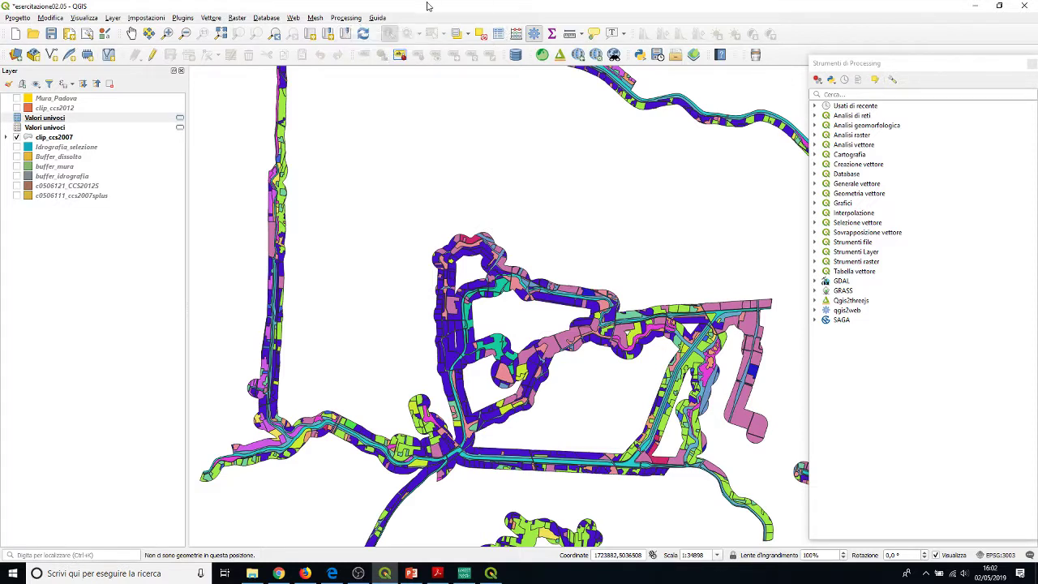
left_click(844, 94)
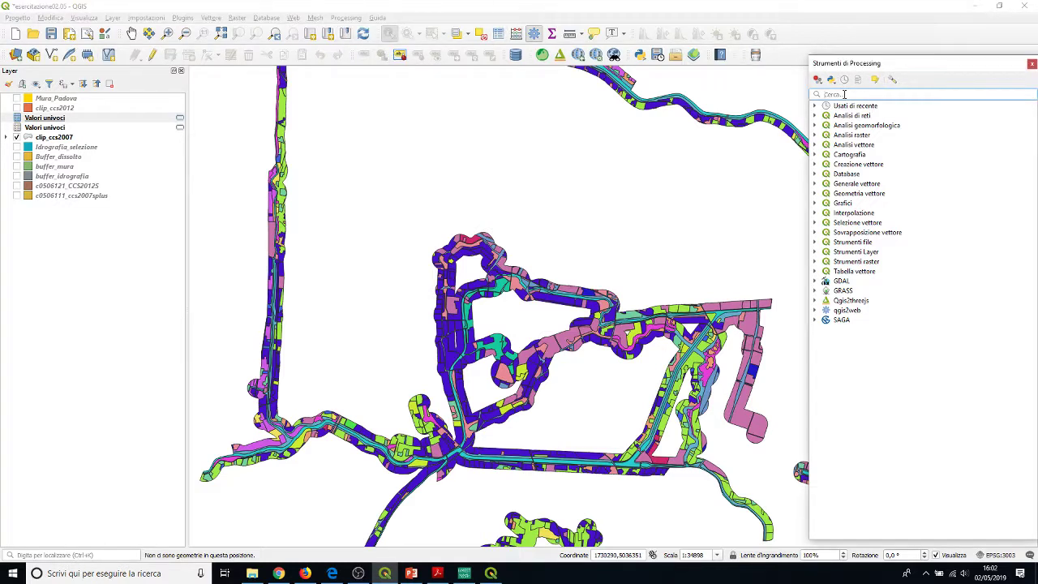
type("ras")
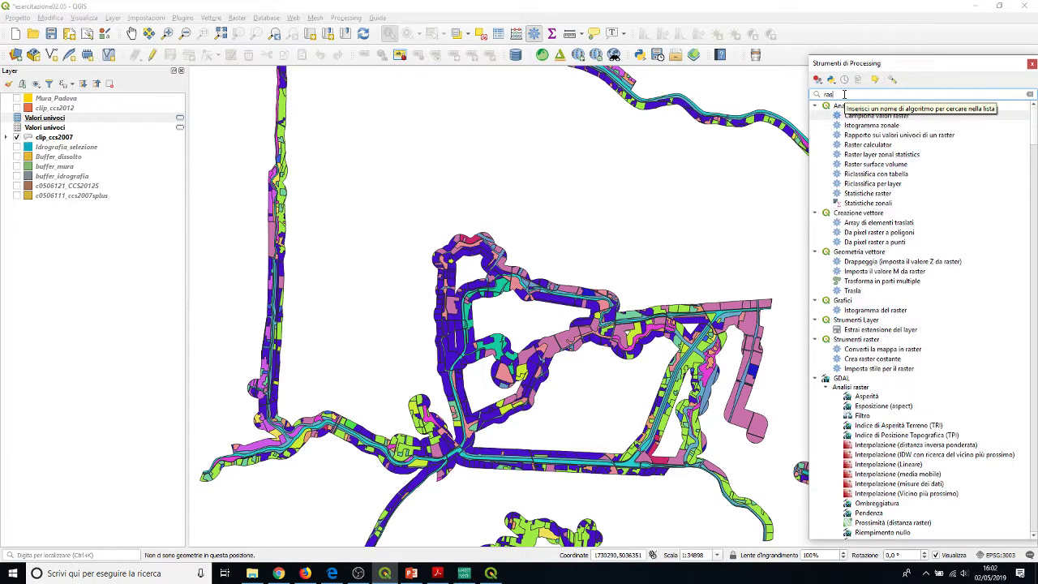
type("teriz")
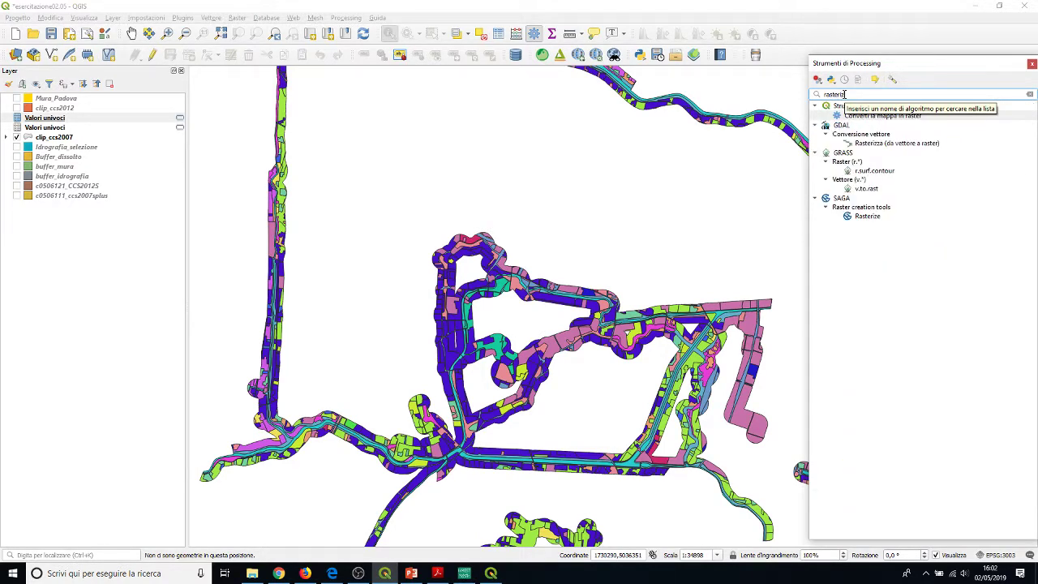
type("z")
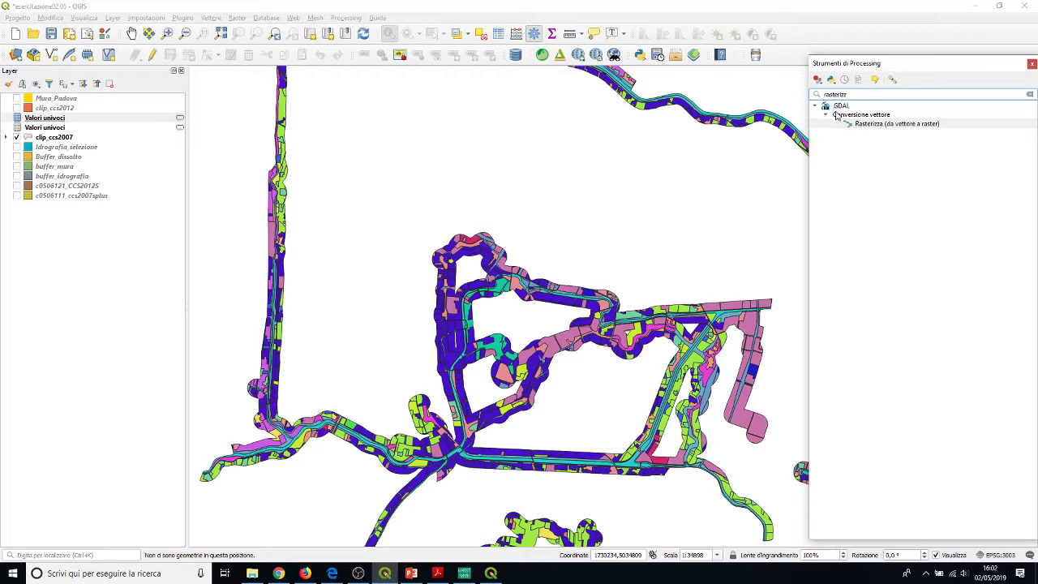
double_click(886, 125)
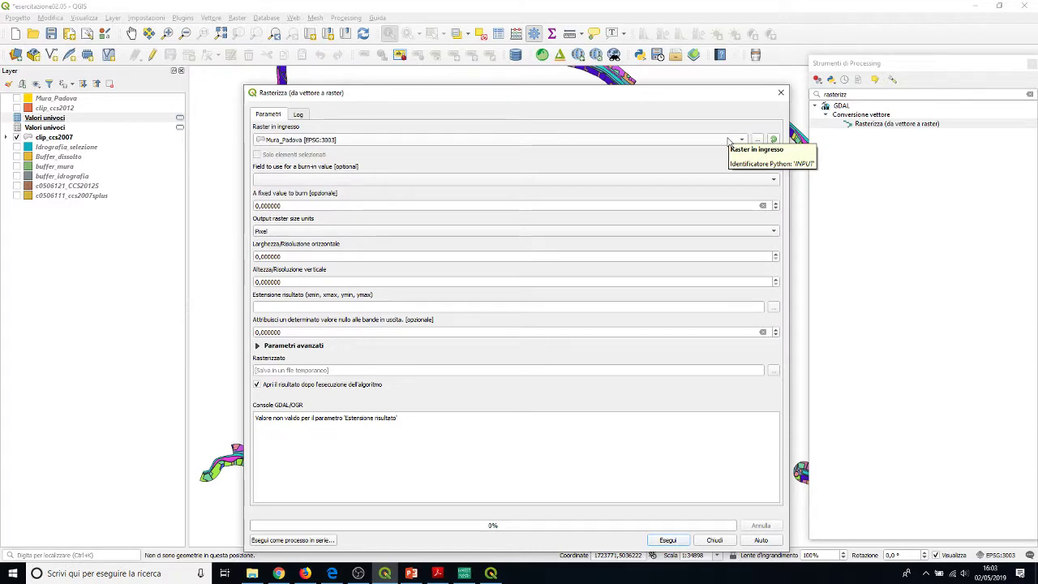
Set clip_ccs2007 as the Rasterizza input layer and lc_iii_lvl as the field for the burn-in value.
left_click(729, 140)
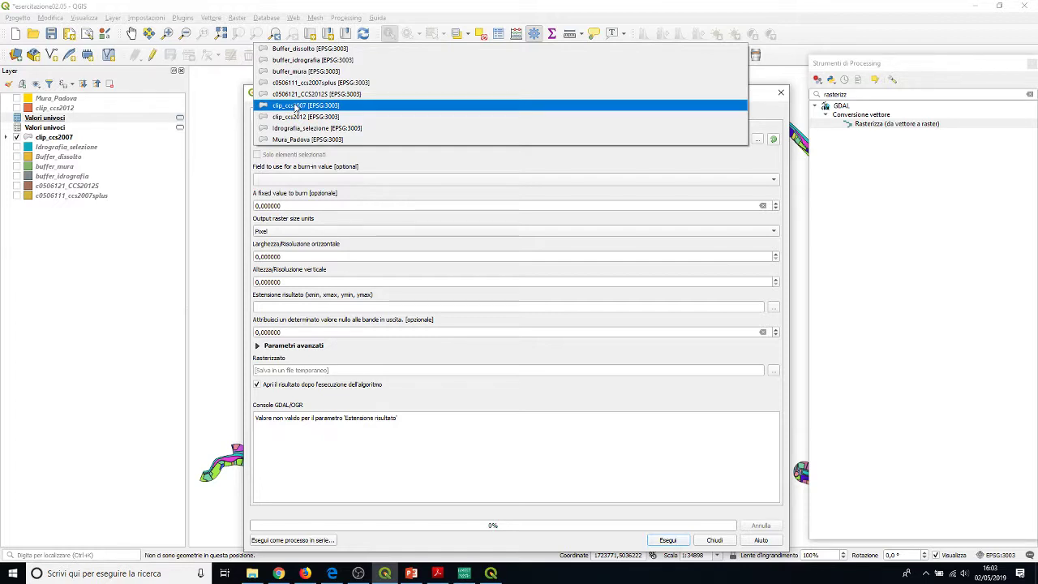
left_click(297, 106)
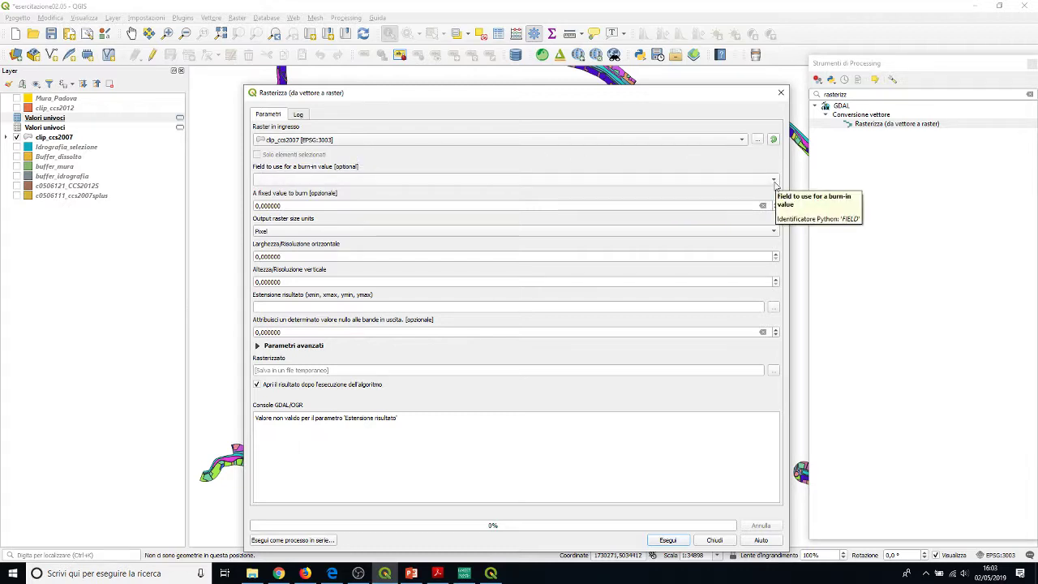
left_click(775, 181)
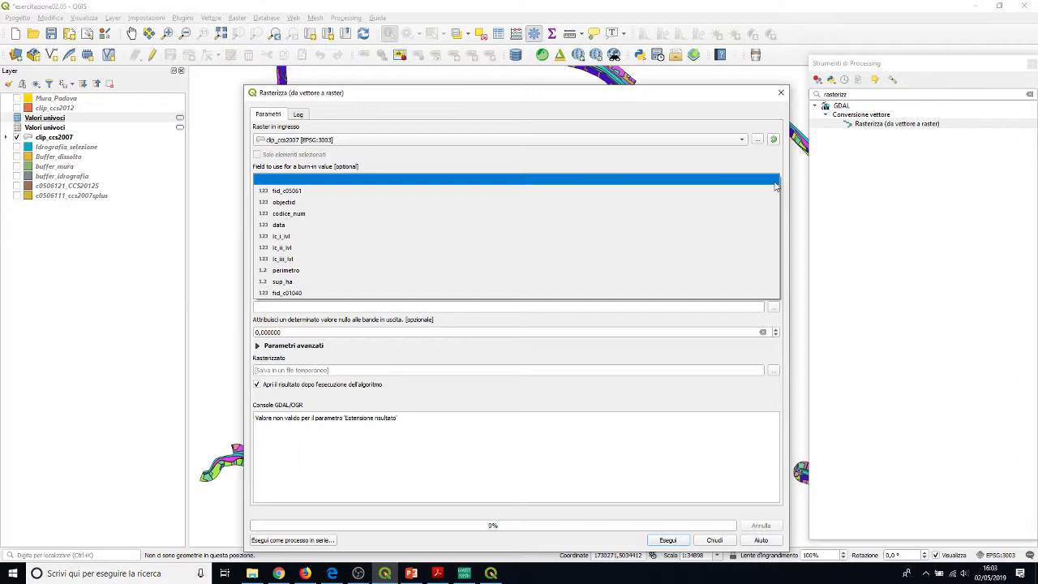
left_click(623, 165)
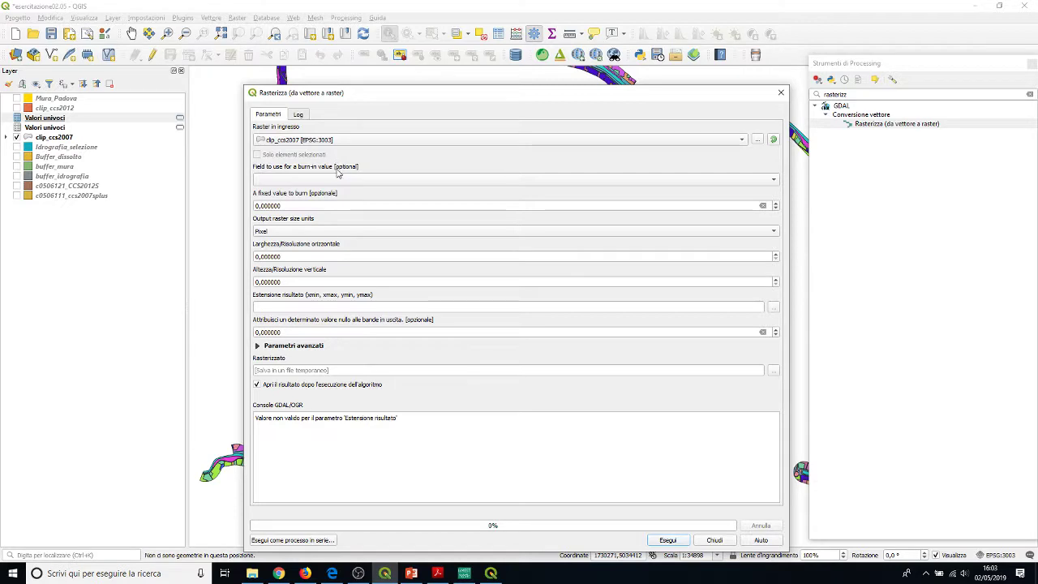
left_click(762, 189)
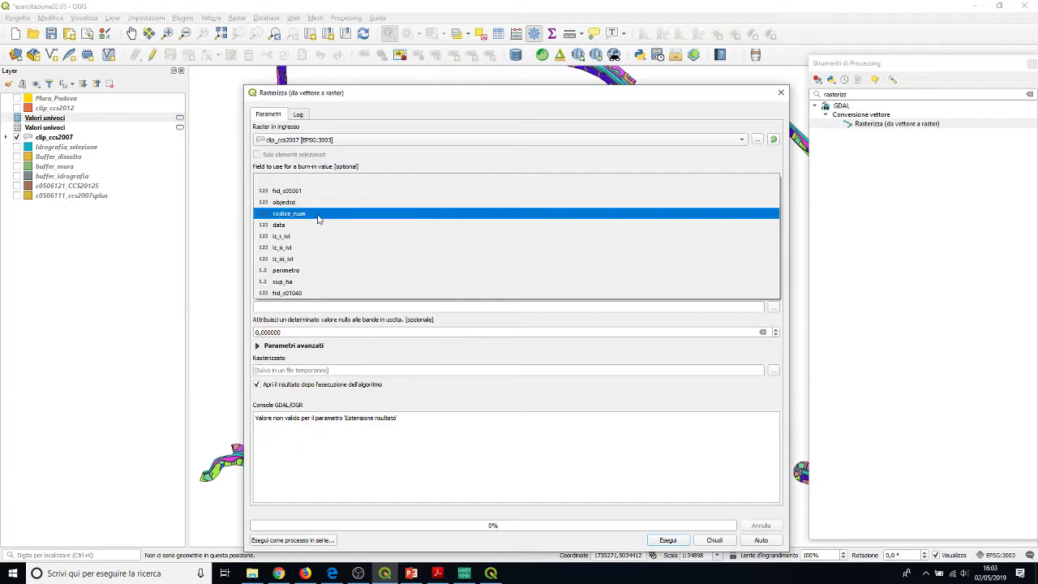
left_click(289, 259)
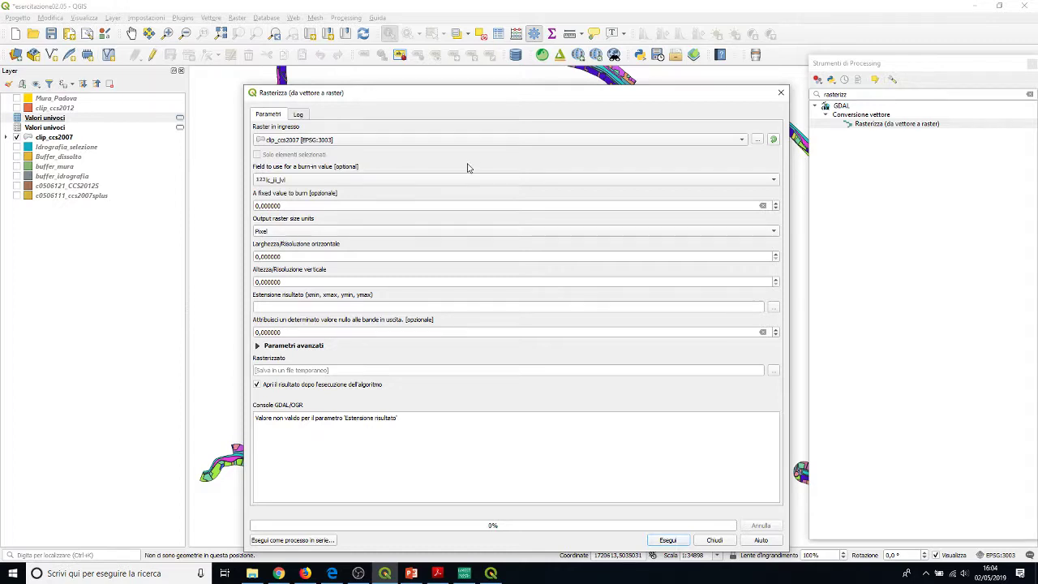
Set the output raster size to Georeferenced units with a horizontal and vertical resolution of 1.
left_click(318, 233)
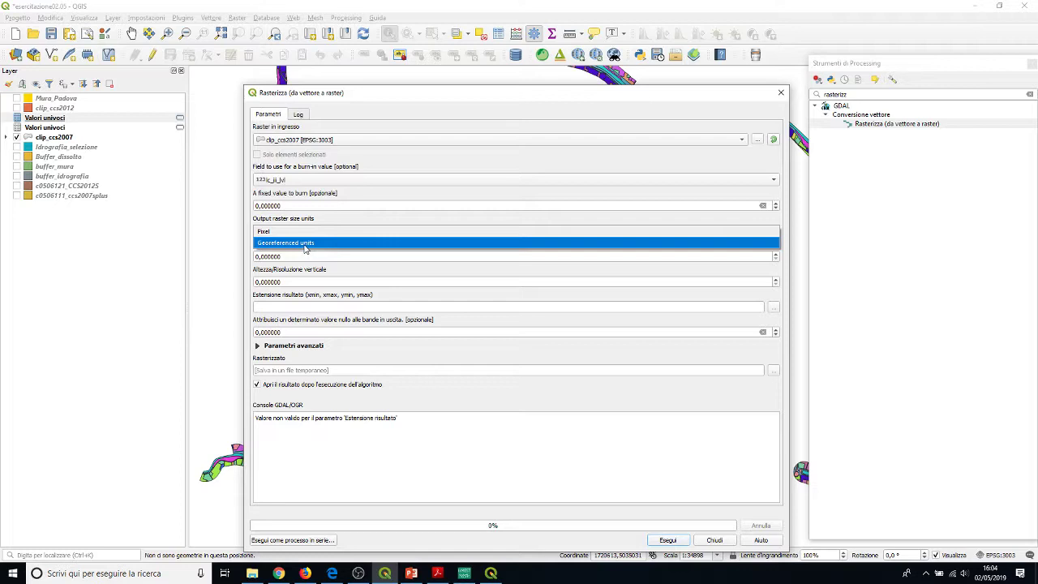
left_click(305, 247)
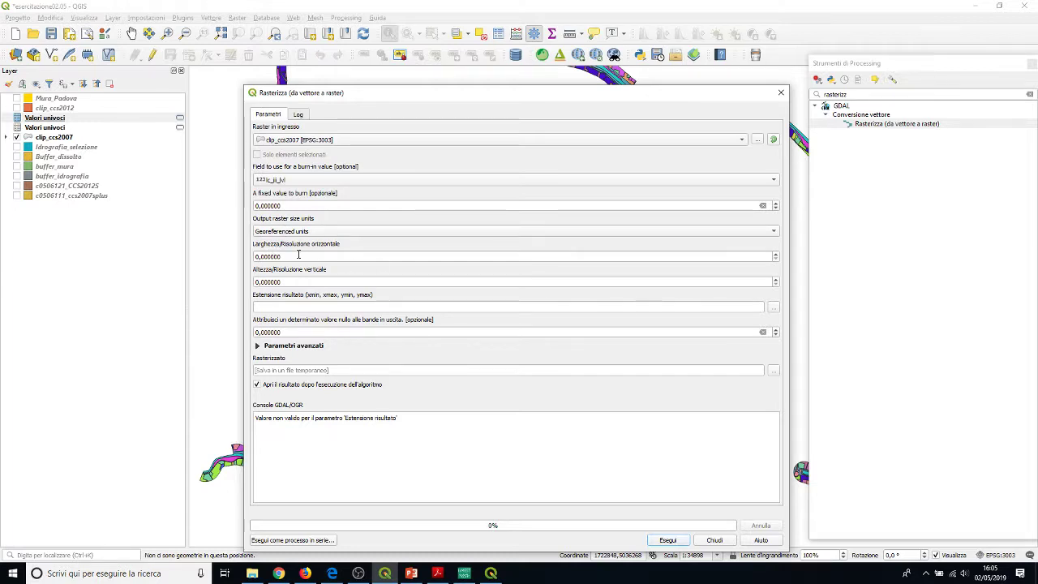
left_click_drag(294, 256, 215, 256)
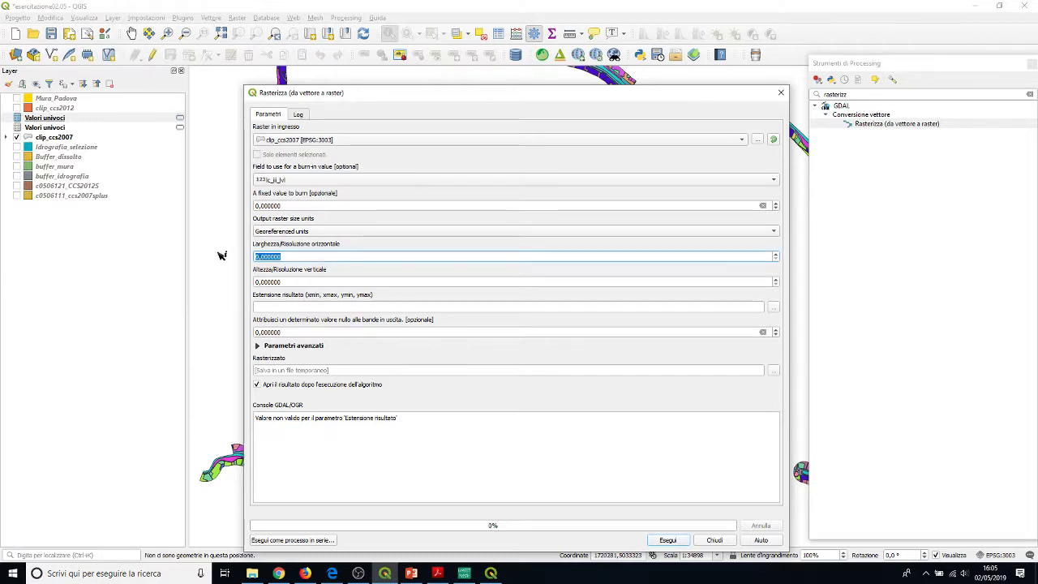
type("1")
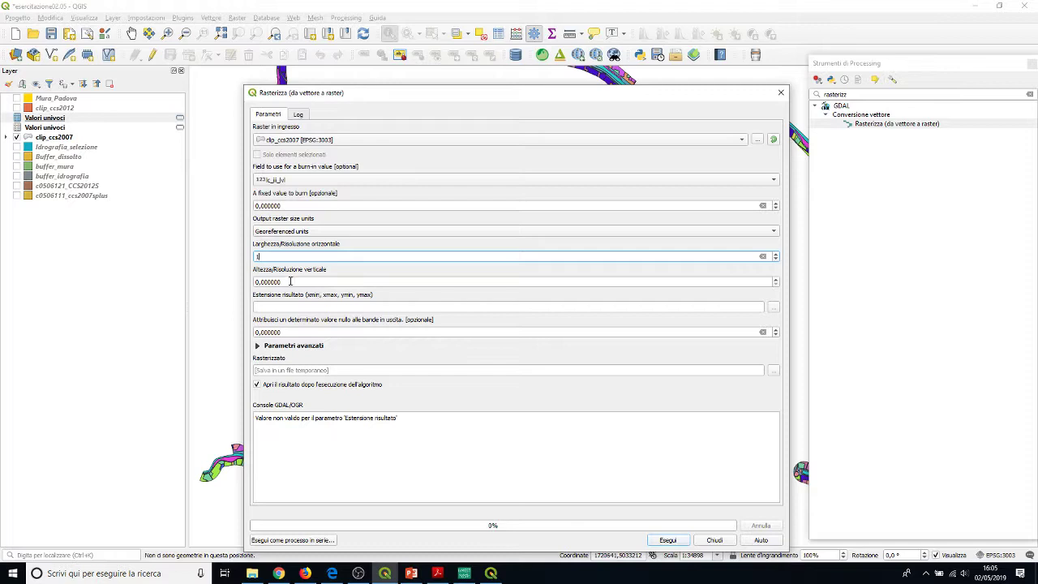
left_click_drag(292, 282, 196, 272)
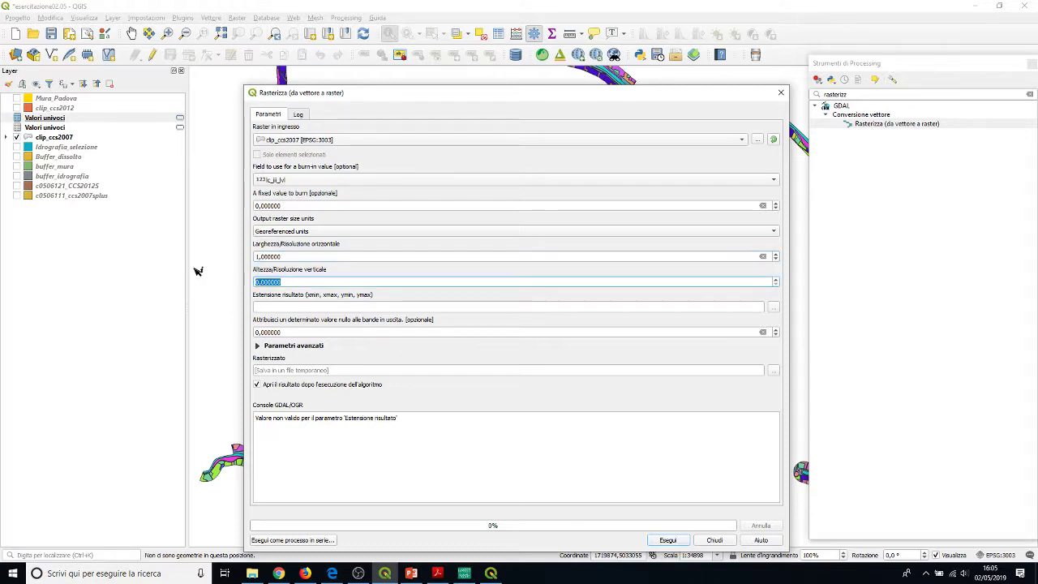
type("1")
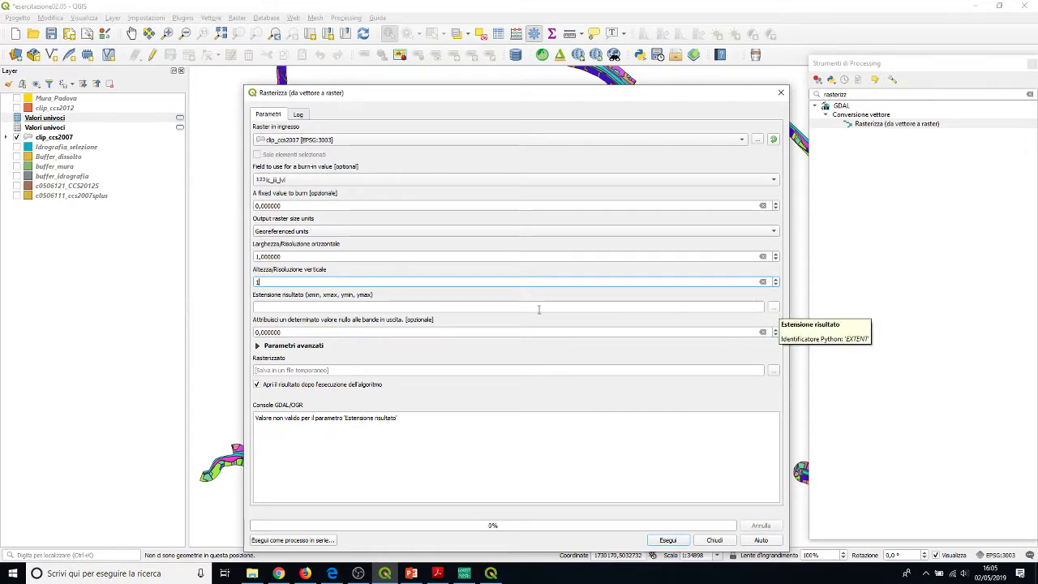
Take the output extent from the Buffer_dissolto layer and set the nodata value to -999.
left_click(776, 310)
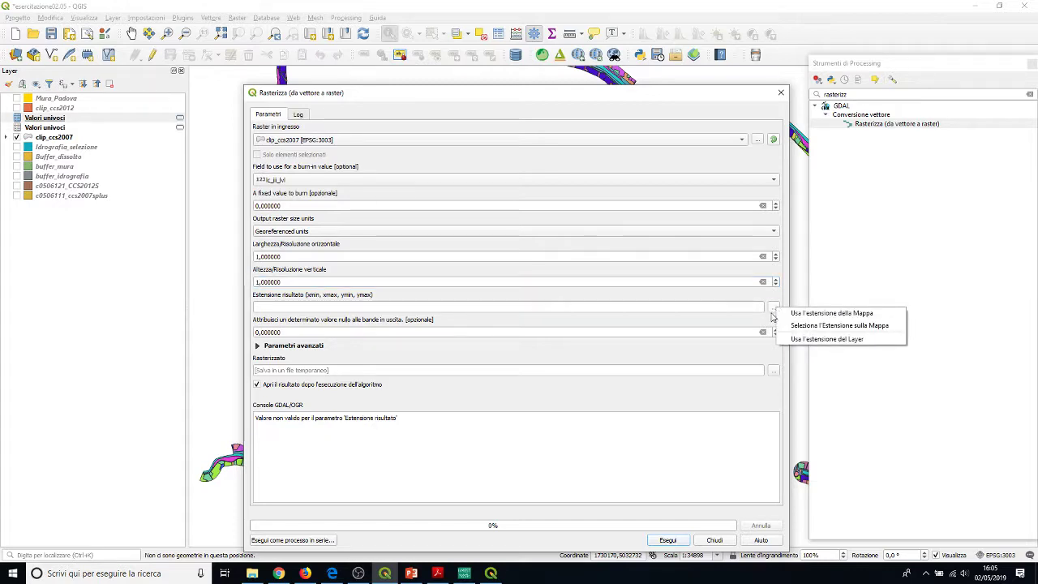
left_click(809, 341)
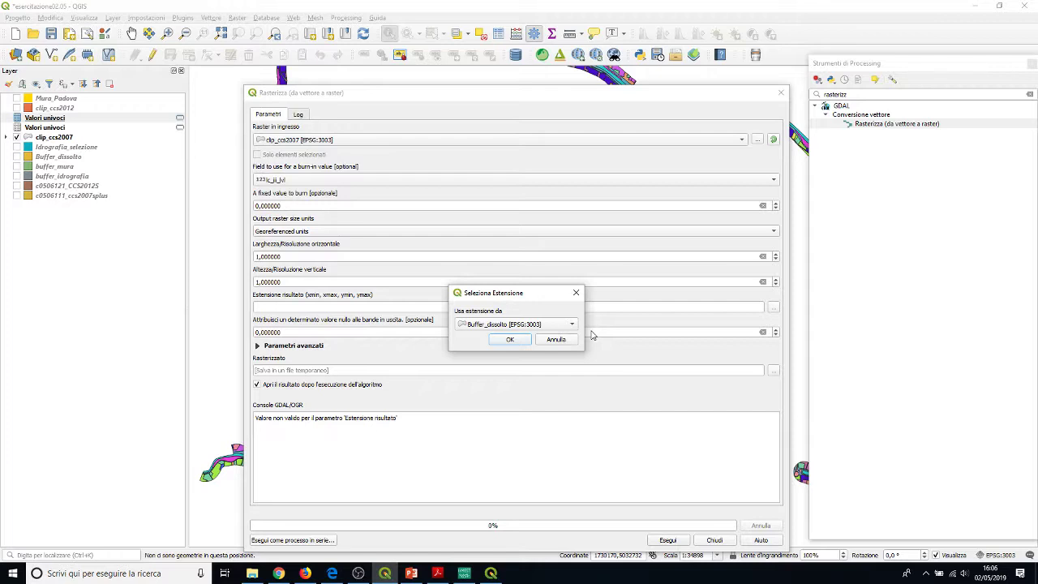
left_click(511, 339)
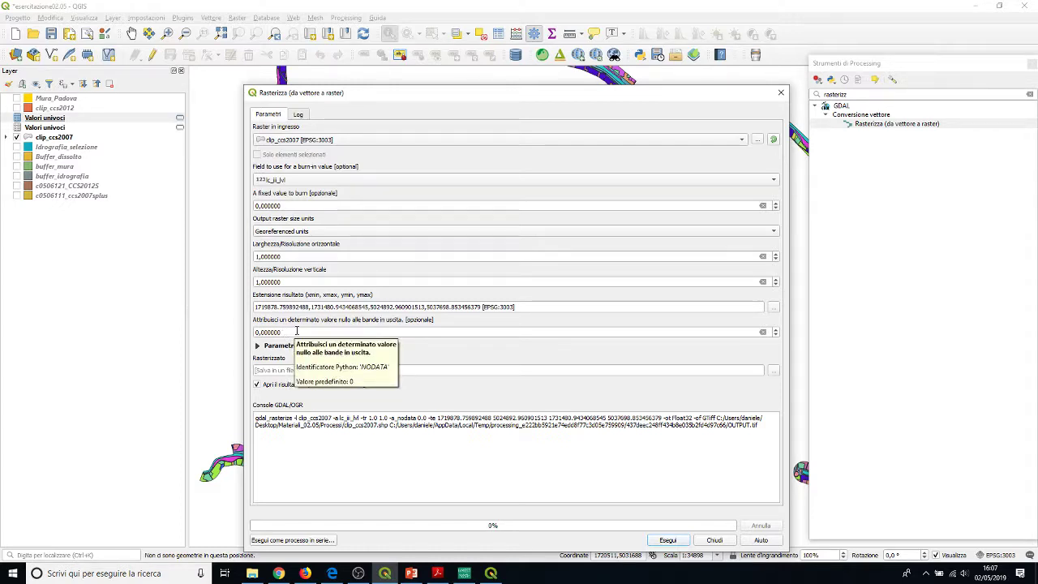
left_click_drag(297, 331, 228, 331)
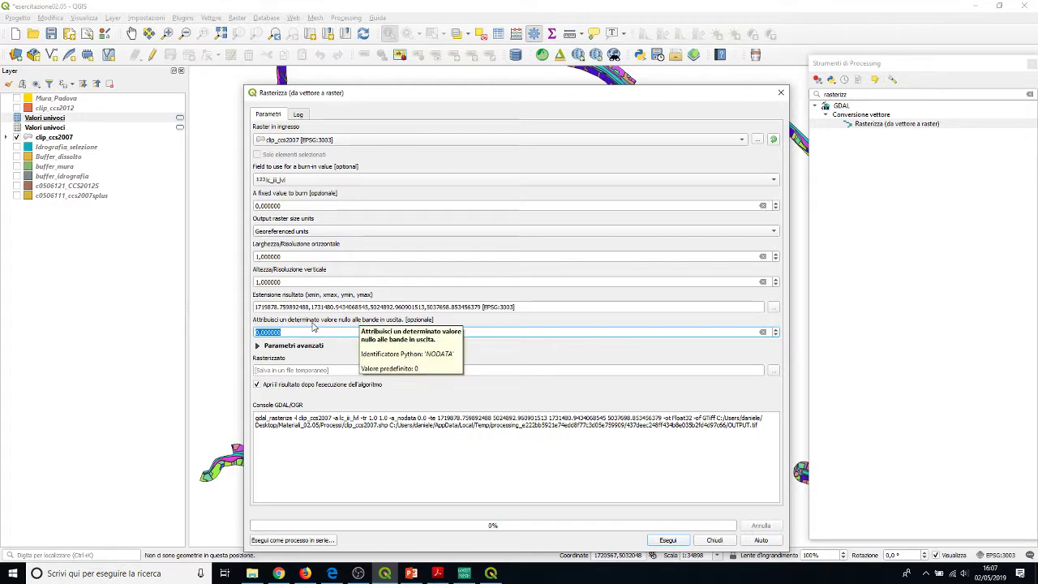
type("-")
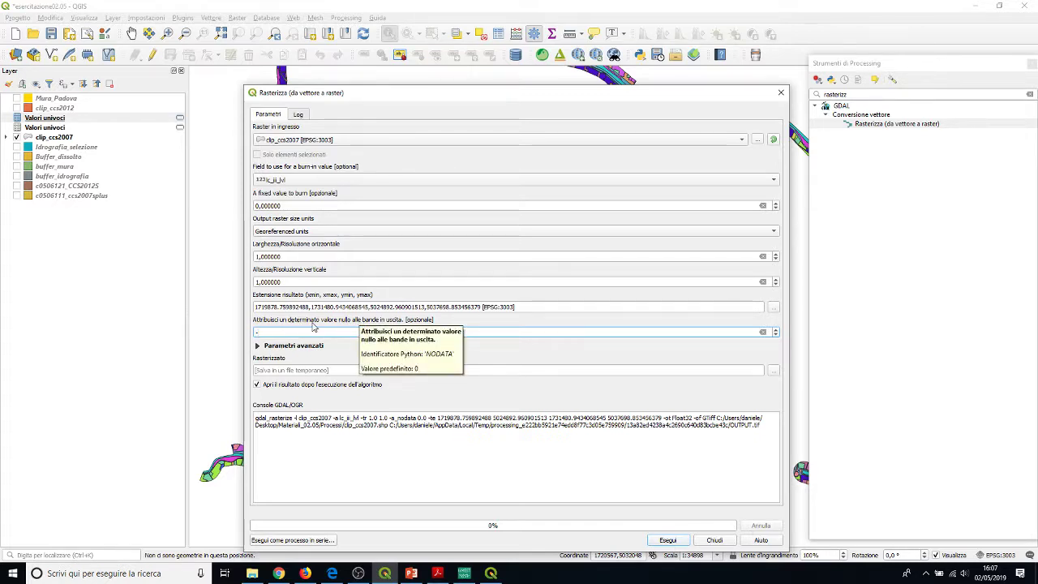
type("999")
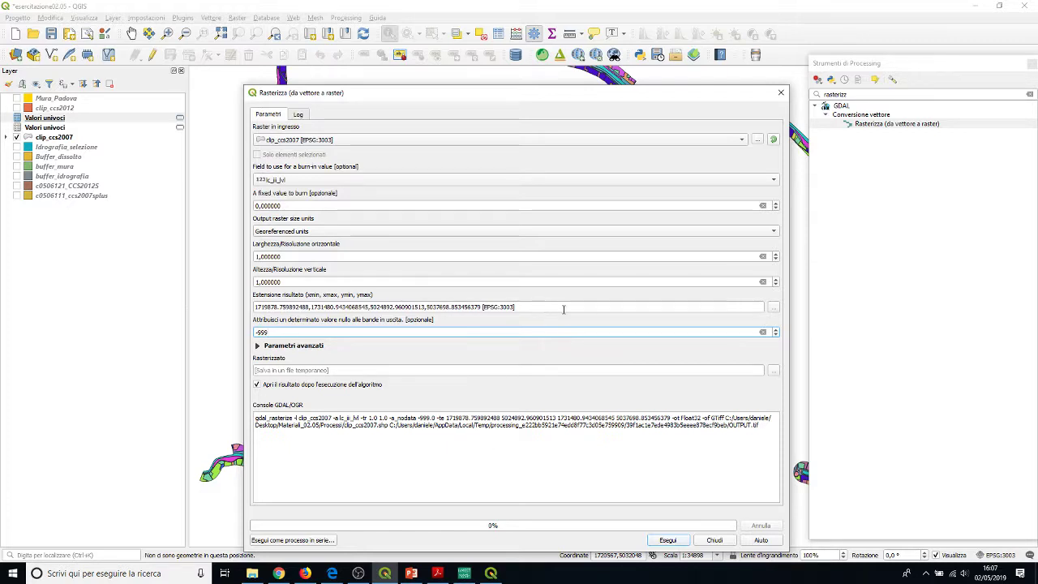
Save the raster output as CCS2007_IIIliv.tif in the Processi folder, run the rasterization, and close the dialog.
left_click_drag(634, 103, 643, 83)
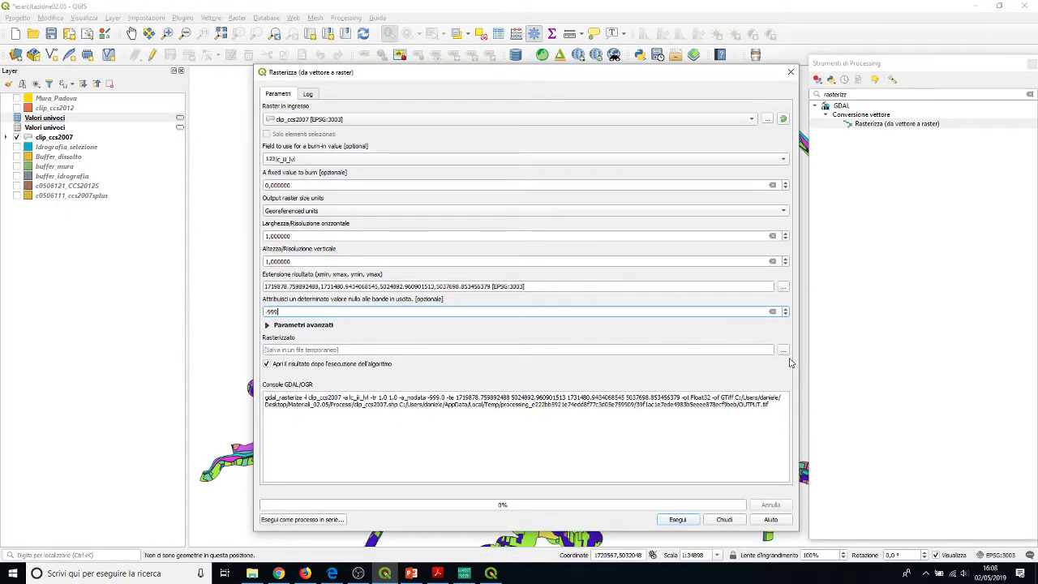
left_click(785, 353)
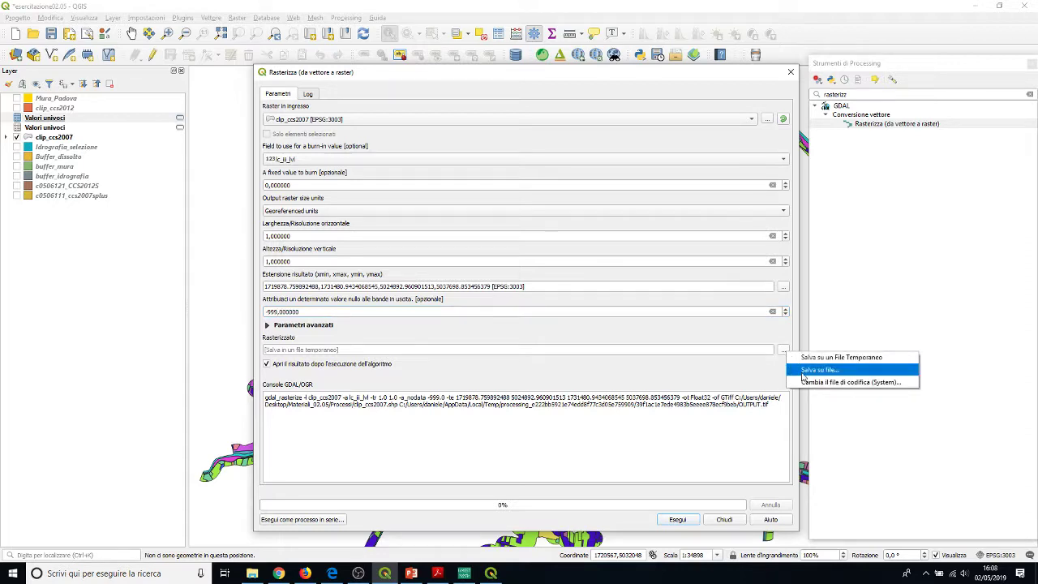
left_click(804, 371)
left_click_drag(523, 86, 597, 114)
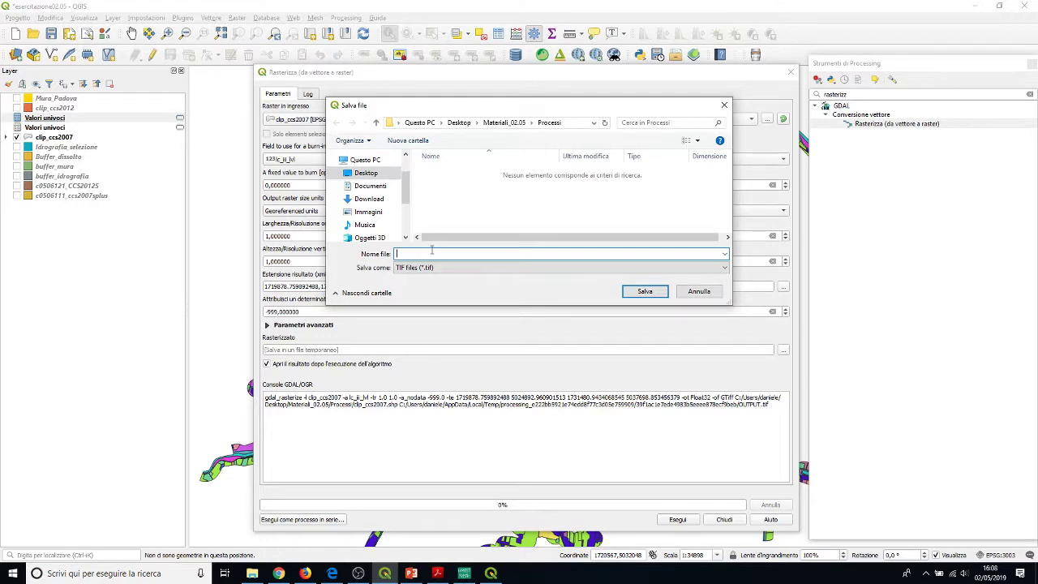
type("CCS2007_IIIIv")
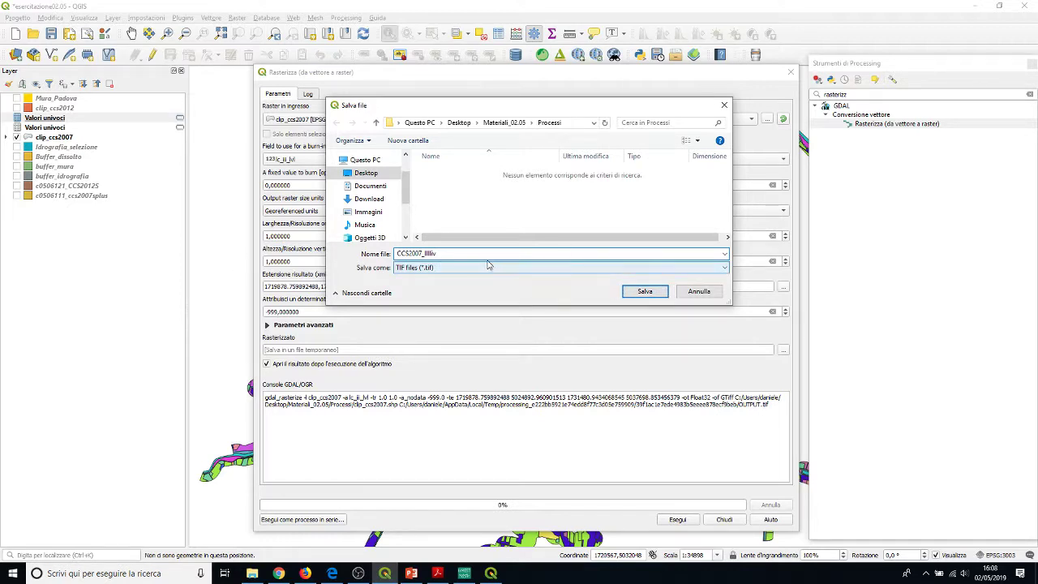
left_click(654, 293)
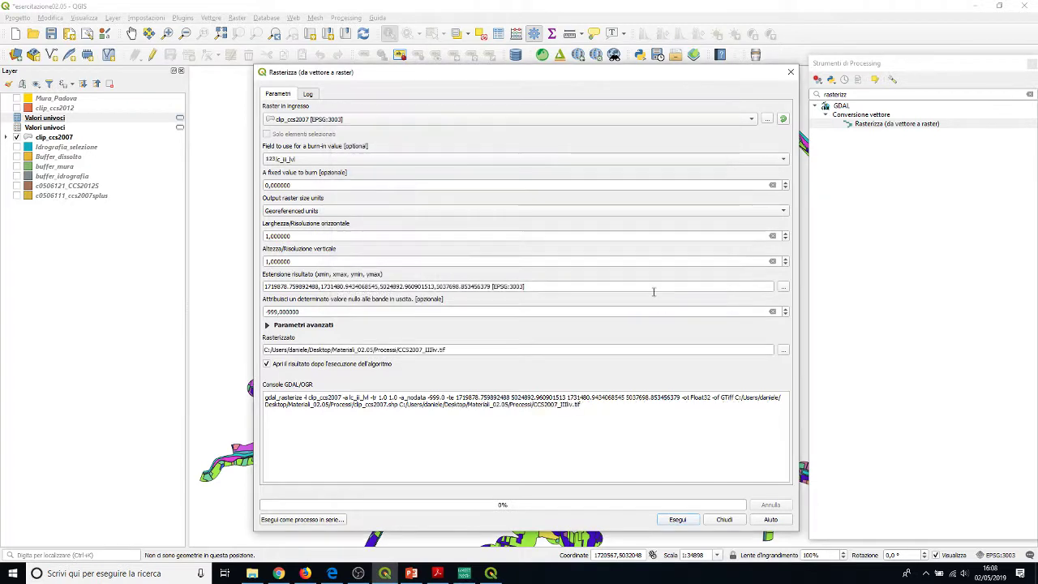
left_click(680, 521)
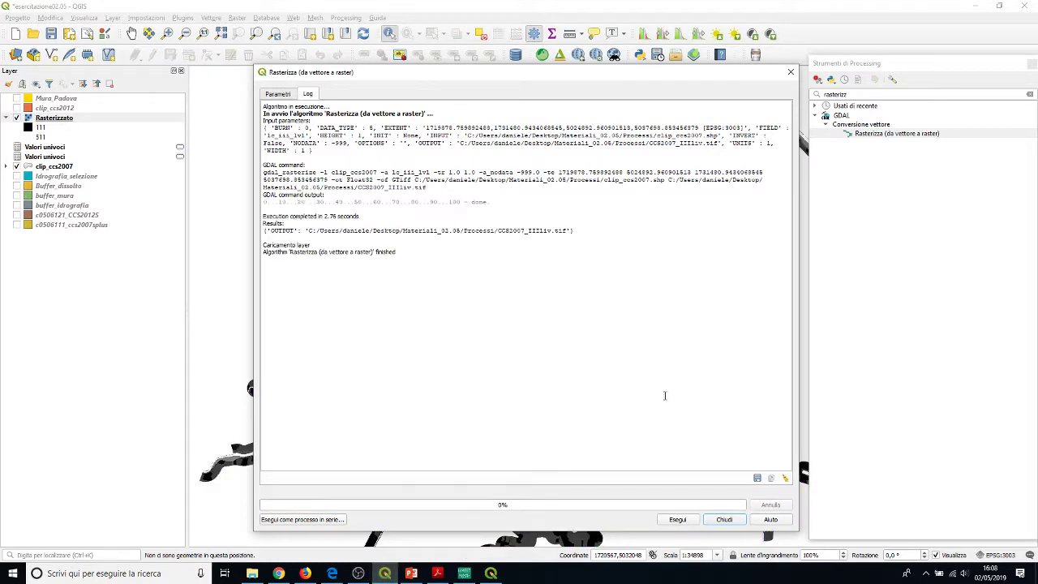
left_click(791, 72)
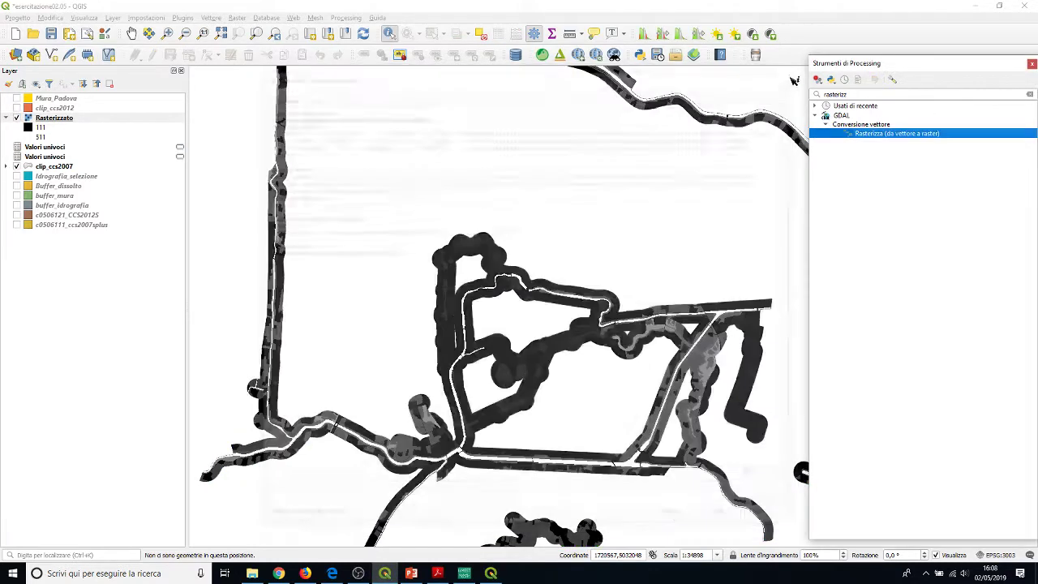
Close the Processing toolbox and identify the Rasterizzato cell value in the band beside the white channel.
scroll(438, 241, "down", 1)
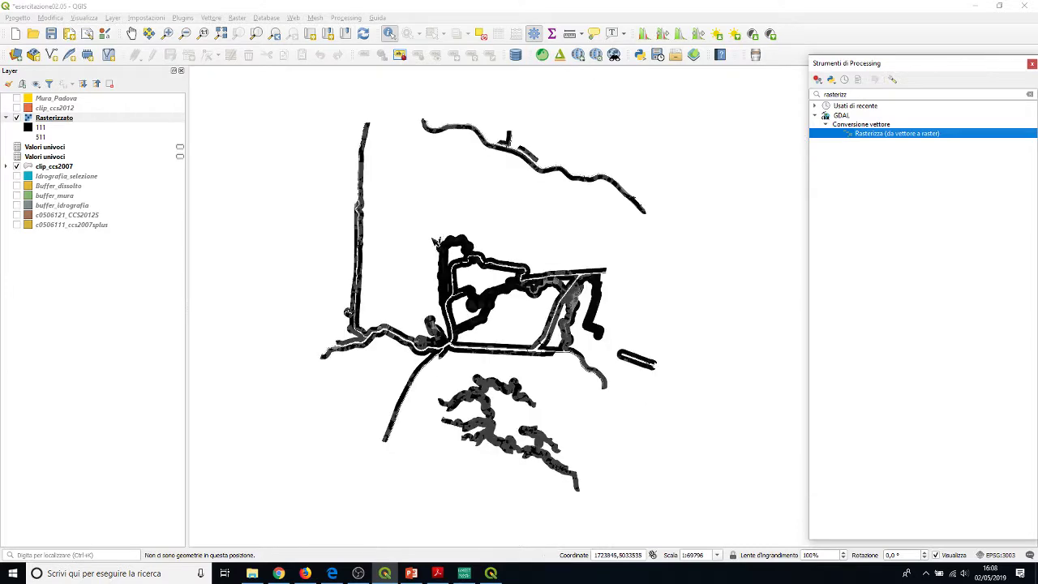
scroll(475, 343, "up", 1)
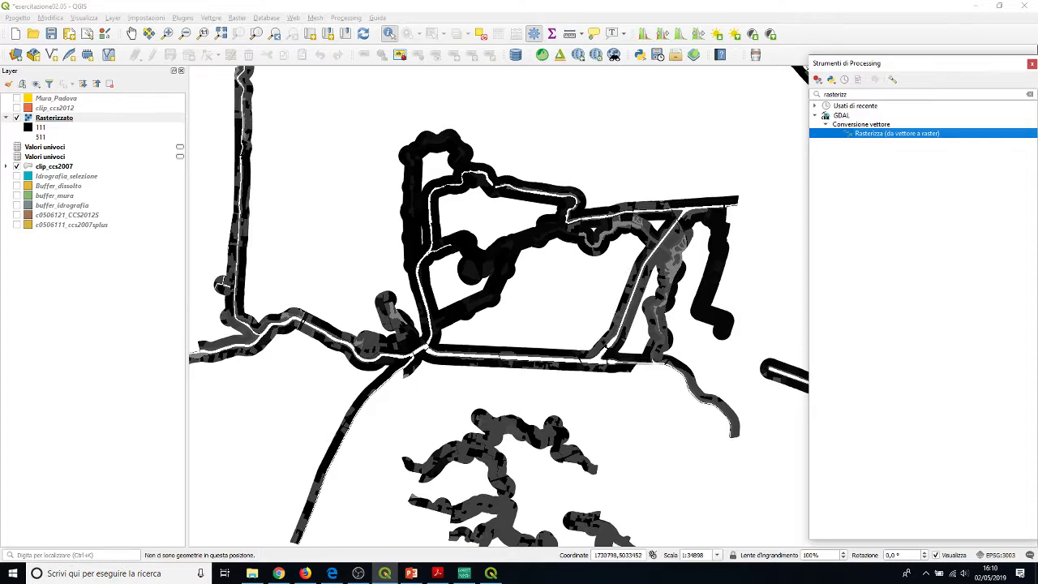
left_click(1032, 63)
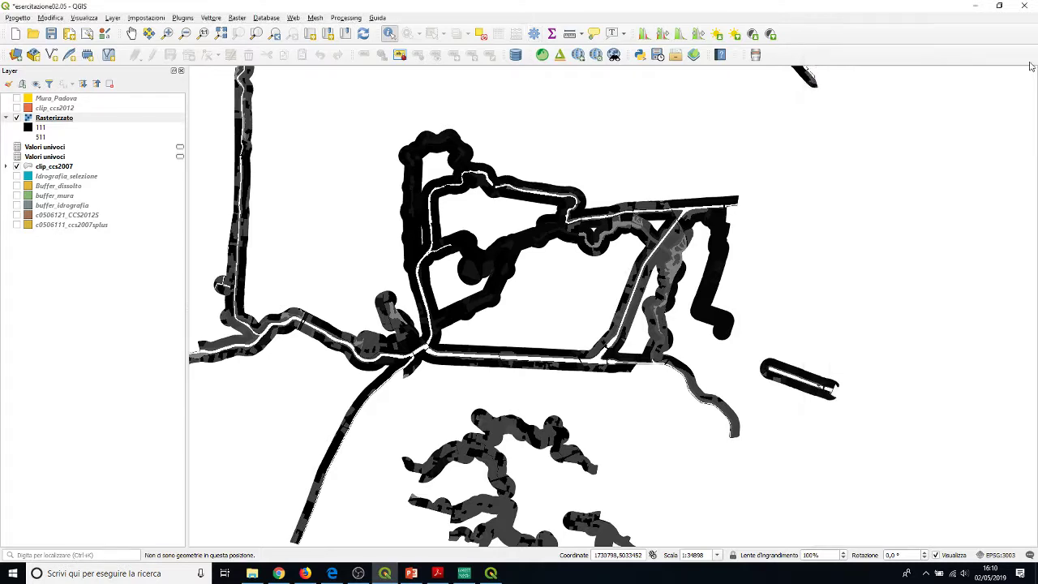
left_click(390, 34)
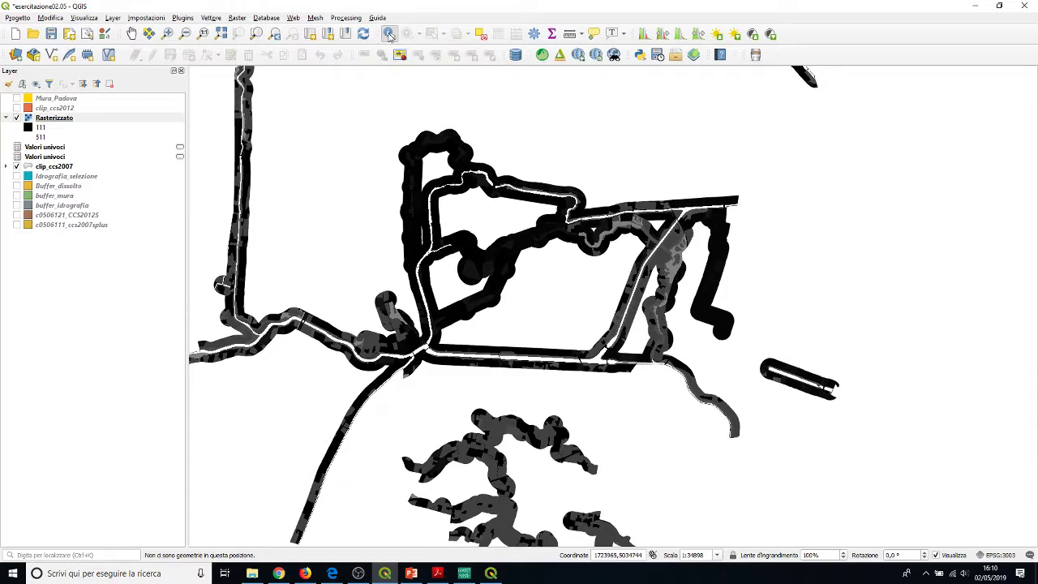
scroll(589, 233, "up", 3)
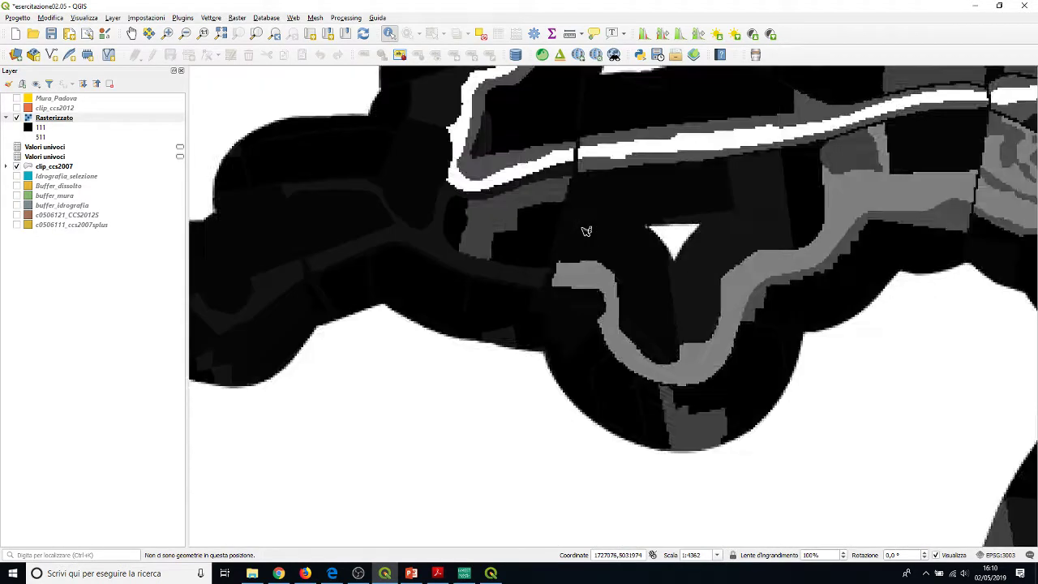
left_click(51, 121)
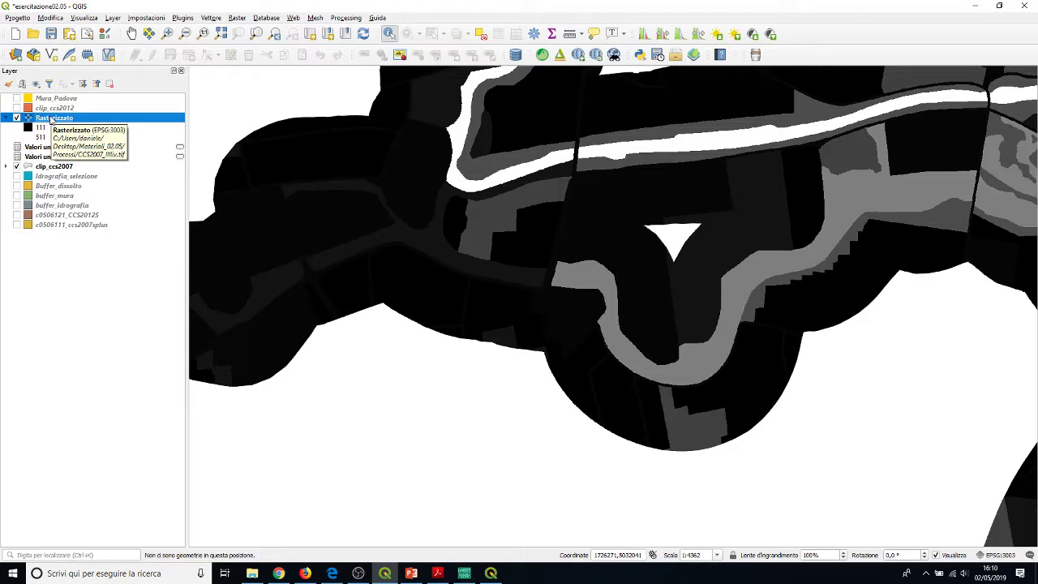
left_click(533, 133)
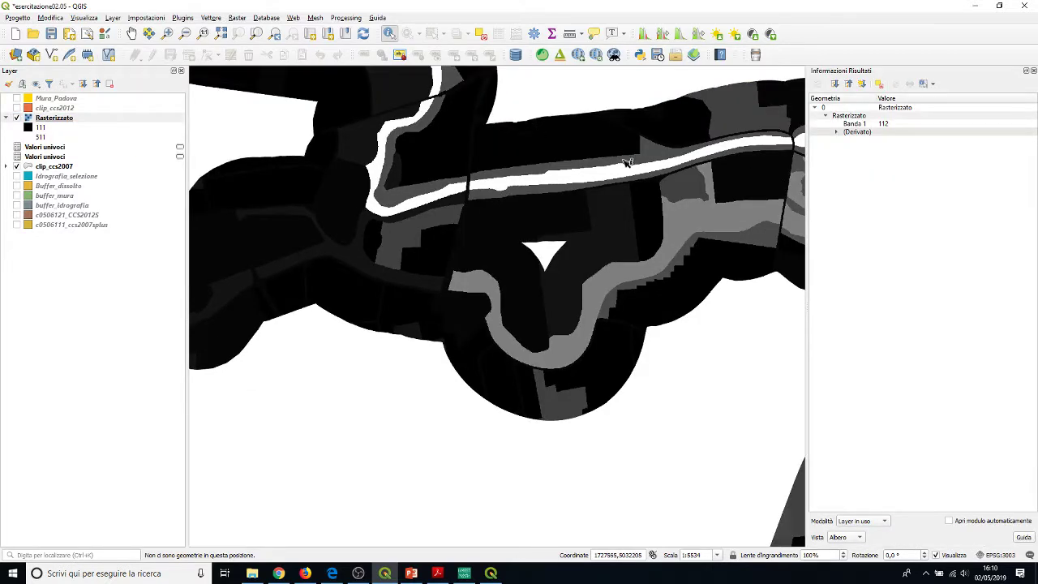
Collapse the Rasterizzato legend and identify another cell value near the light grey area beside the thin dark strip.
scroll(558, 215, "down", 2)
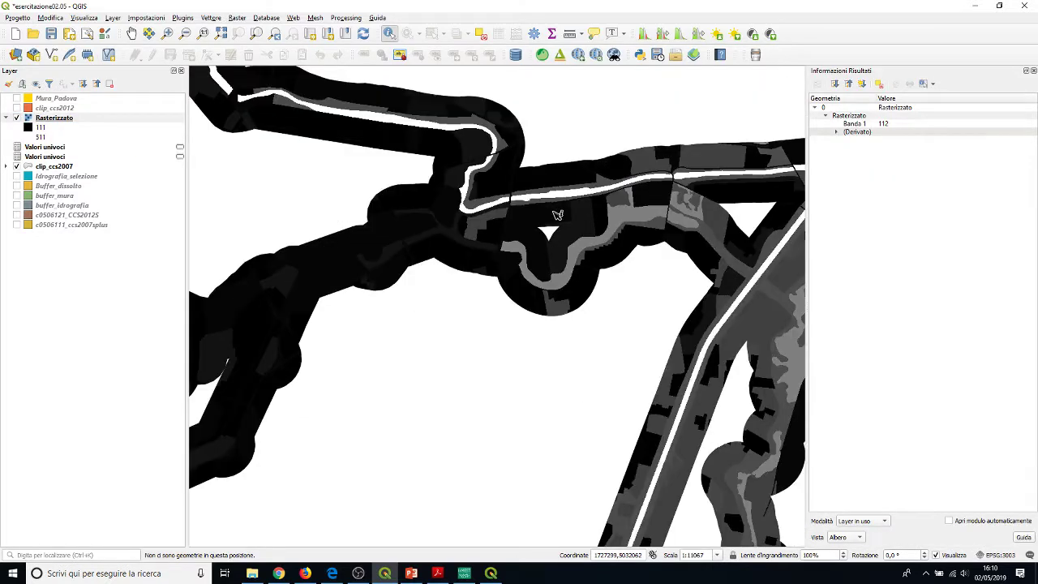
left_click(6, 118)
scroll(447, 278, "down", 1)
scroll(631, 278, "up", 1)
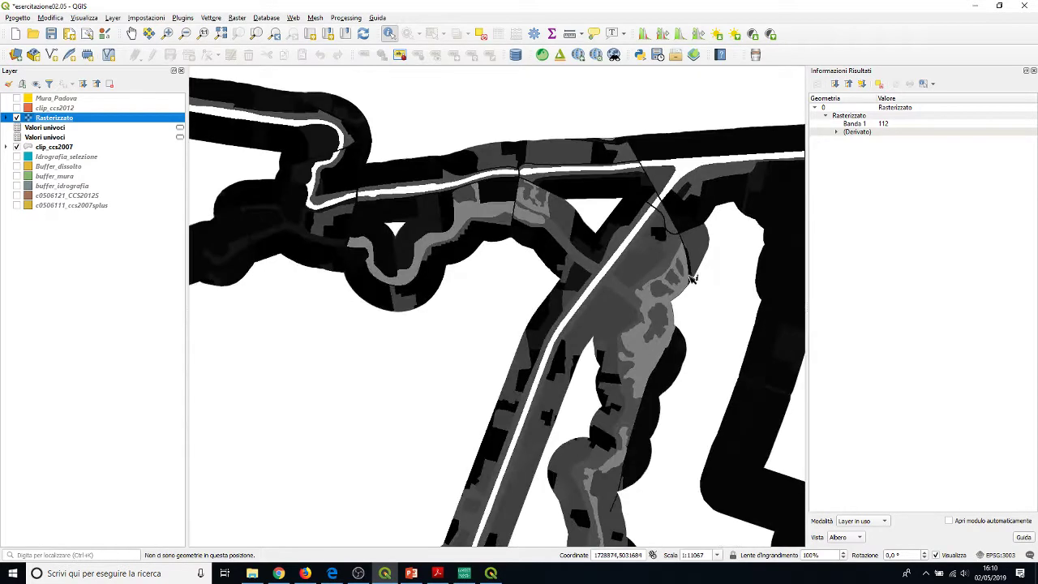
scroll(688, 286, "up", 1)
scroll(691, 280, "up", 1)
left_click(691, 281)
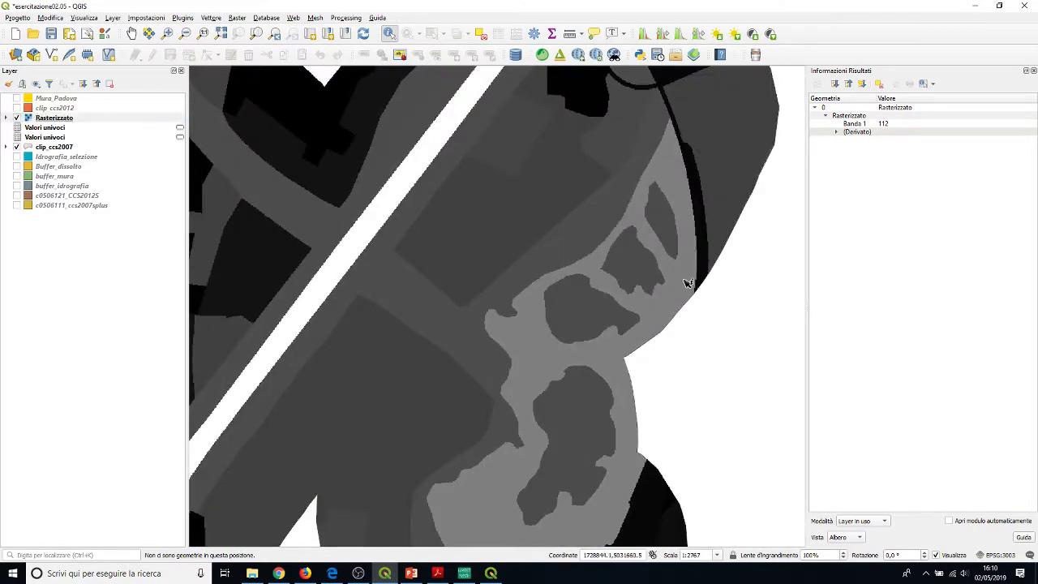
Identify further Rasterizzato cell values in the light grey area and the neighbouring grey bands east of the white channel.
scroll(587, 249, "down", 2)
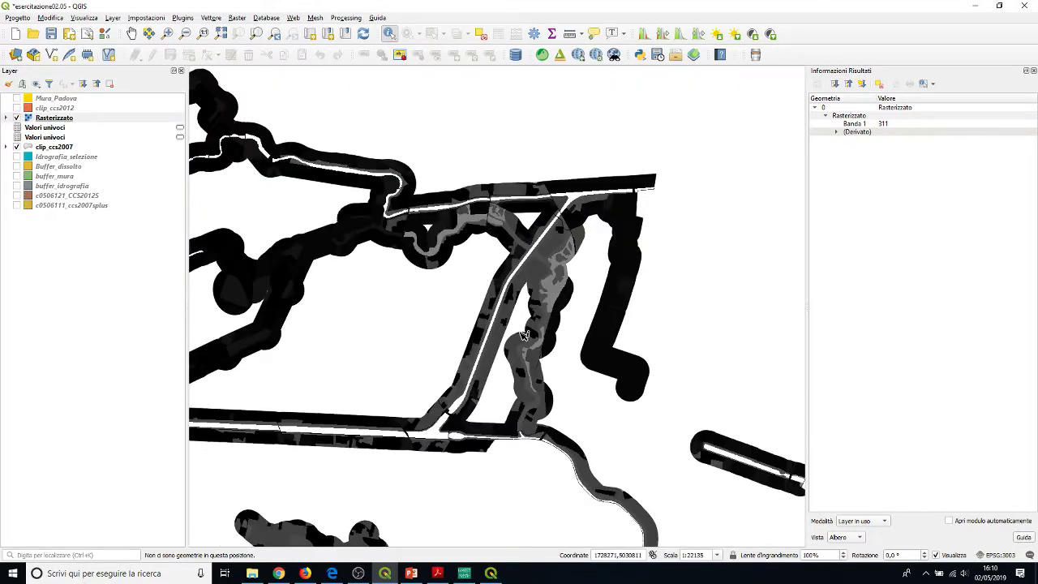
scroll(573, 278, "up", 1)
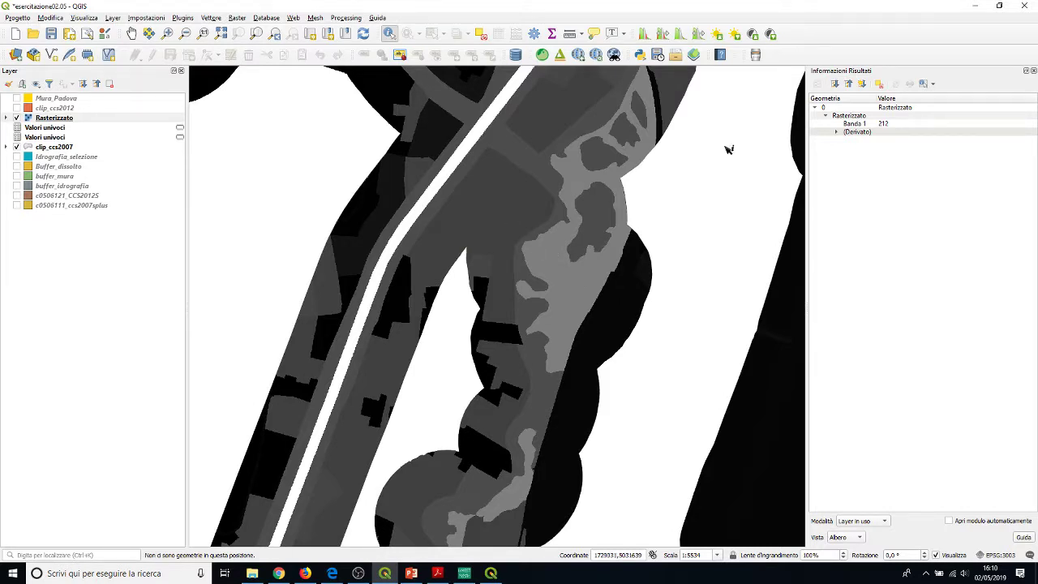
scroll(743, 251, "down", 1)
left_click(743, 250)
scroll(654, 272, "down", 1)
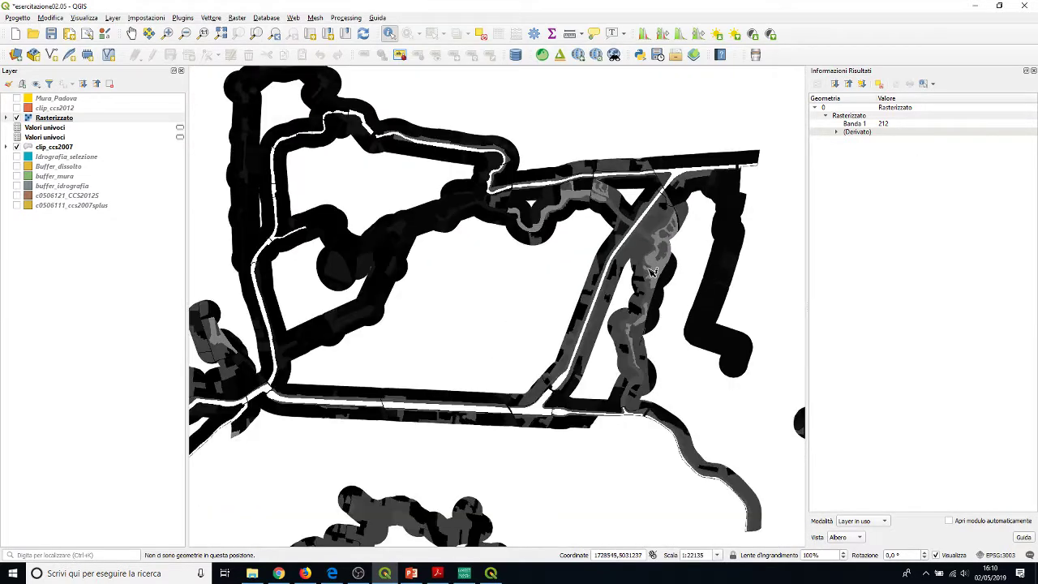
Identify a Rasterizzato cell value in the wide black stretch west of the light grey winding strip.
scroll(454, 207, "up", 2)
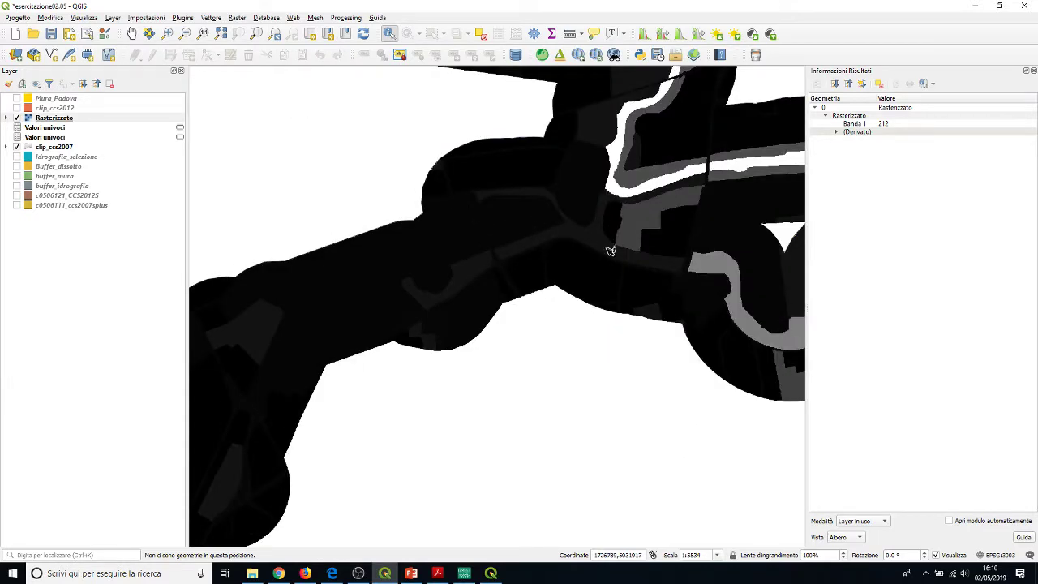
scroll(567, 247, "down", 1)
scroll(497, 250, "up", 1)
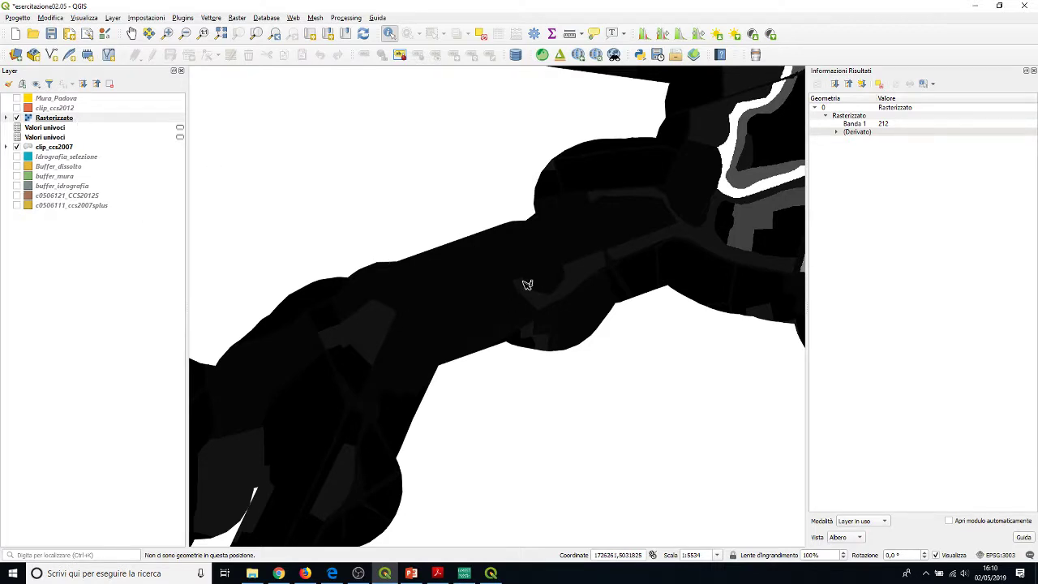
left_click(489, 268)
Identify several Rasterizzato cell values along the black buffer band at the northwest corner of the central ring.
scroll(503, 274, "down", 1)
scroll(507, 277, "down", 2)
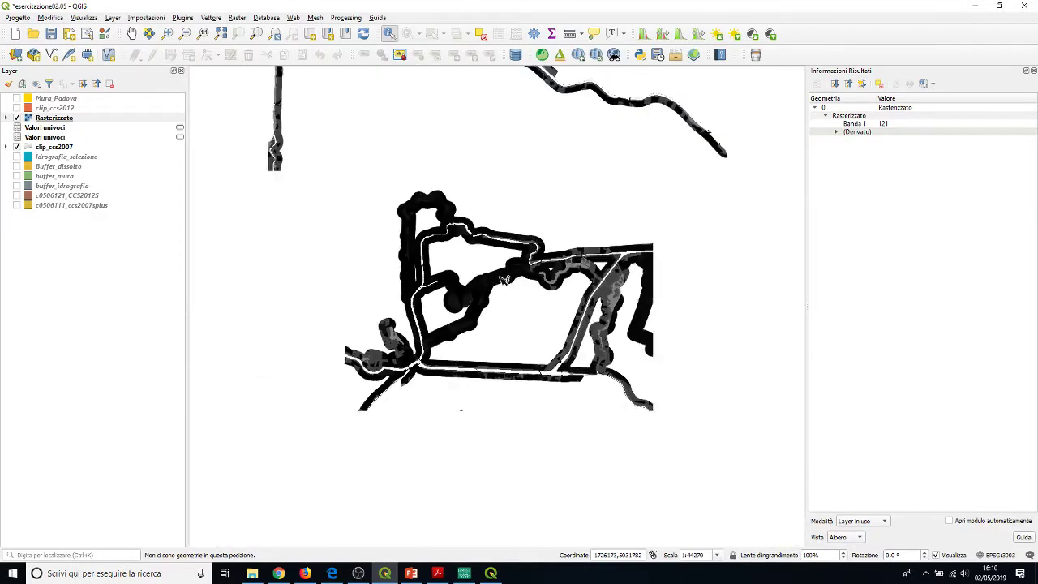
scroll(474, 310, "up", 1)
scroll(365, 113, "up", 1)
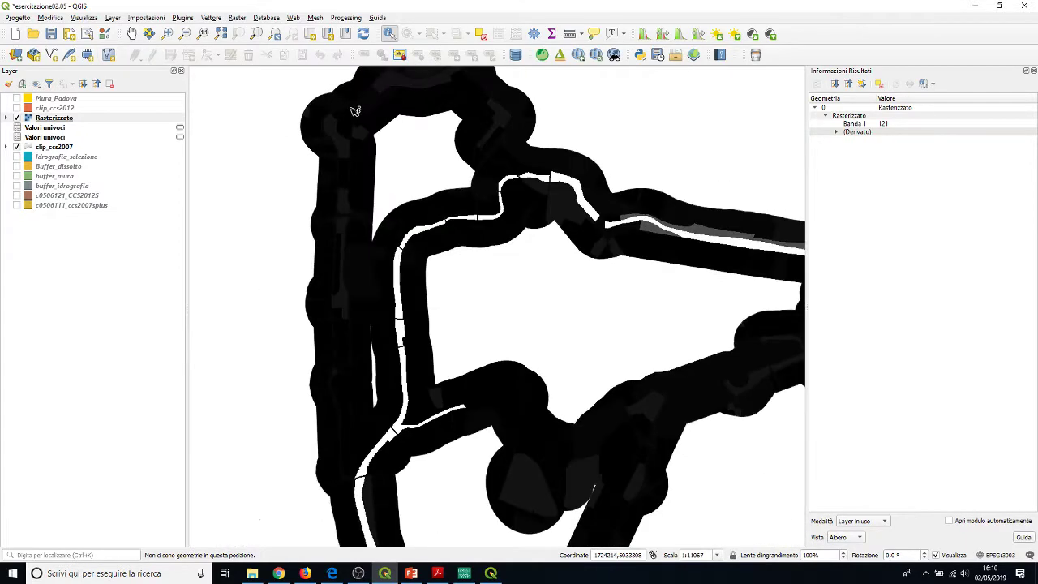
scroll(351, 114, "up", 1)
left_click(320, 162)
left_click(298, 154)
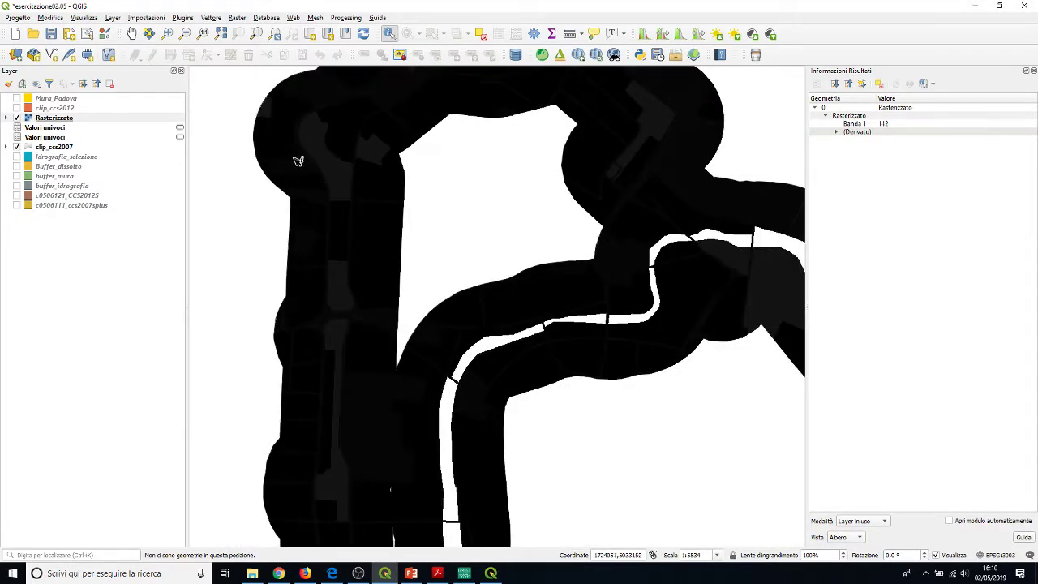
left_click(397, 417)
Identify several Rasterizzato cell values in the branching grey buffer network south of the central ring.
scroll(413, 301, "down", 1)
scroll(395, 247, "down", 1)
scroll(396, 248, "down", 1)
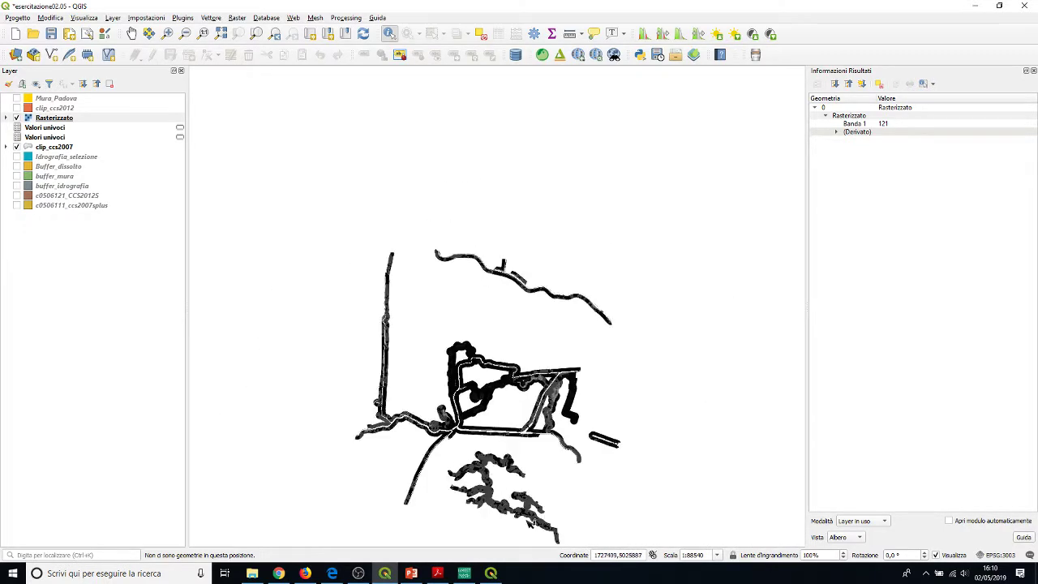
scroll(486, 470, "up", 1)
left_click(385, 450)
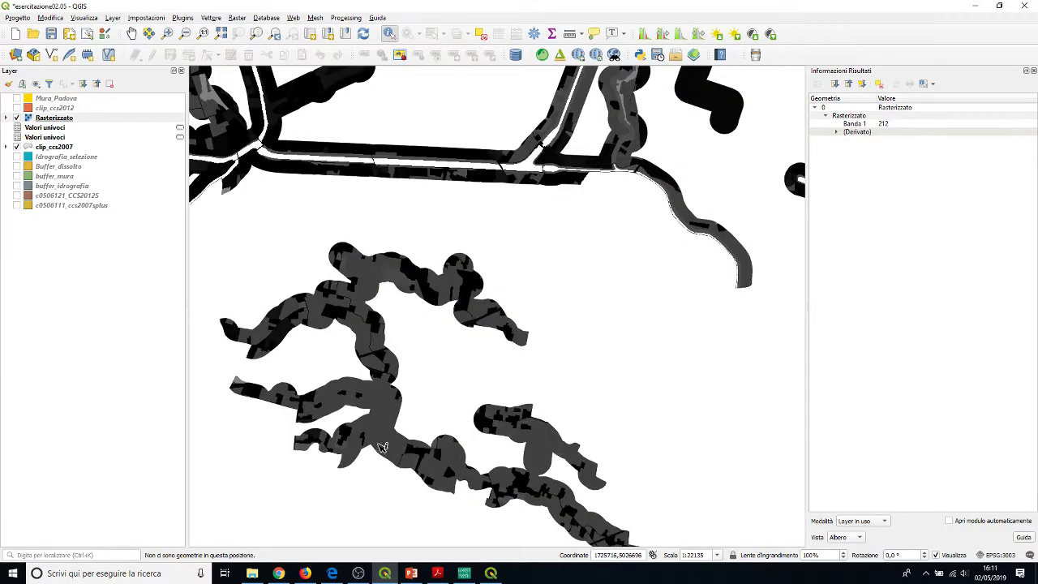
scroll(383, 446, "up", 1)
scroll(393, 431, "down", 1)
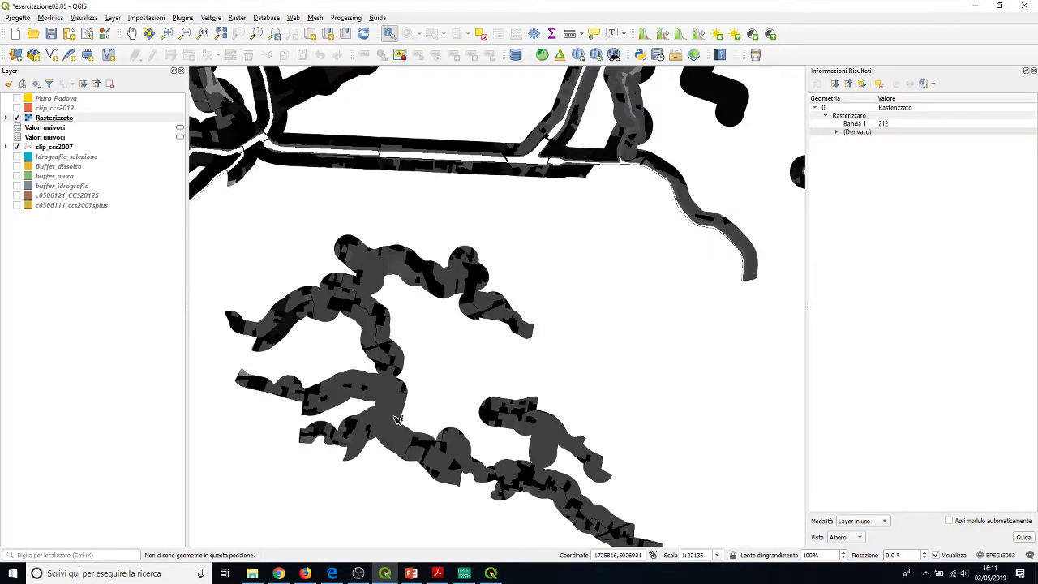
scroll(475, 403, "down", 1)
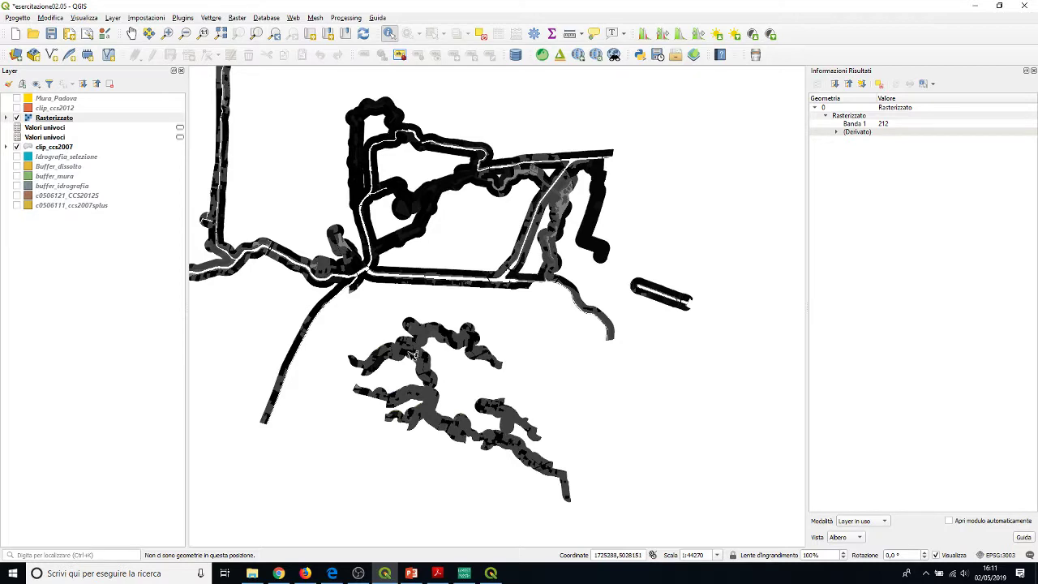
scroll(455, 362, "up", 2)
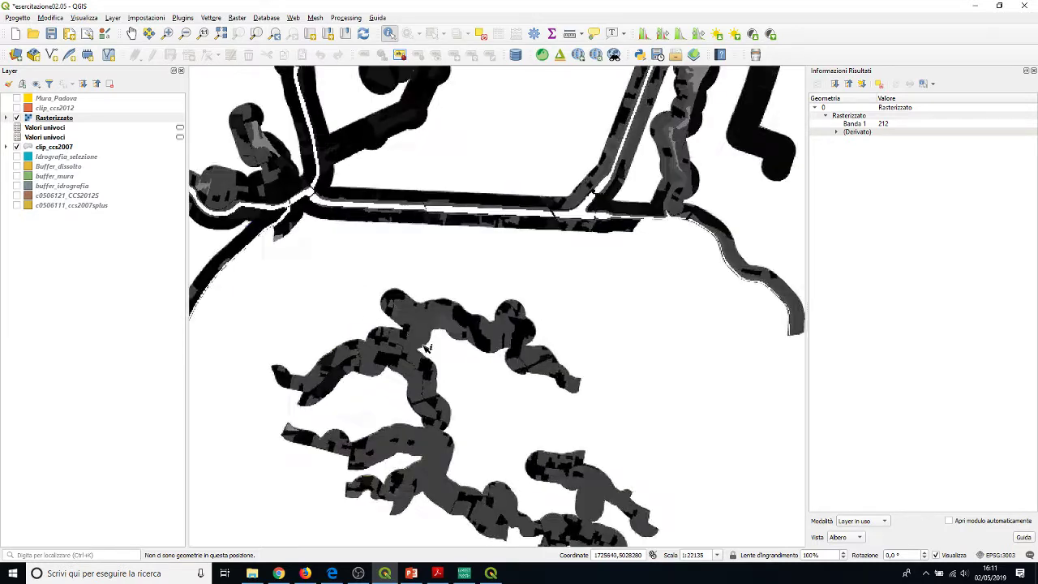
left_click(465, 323)
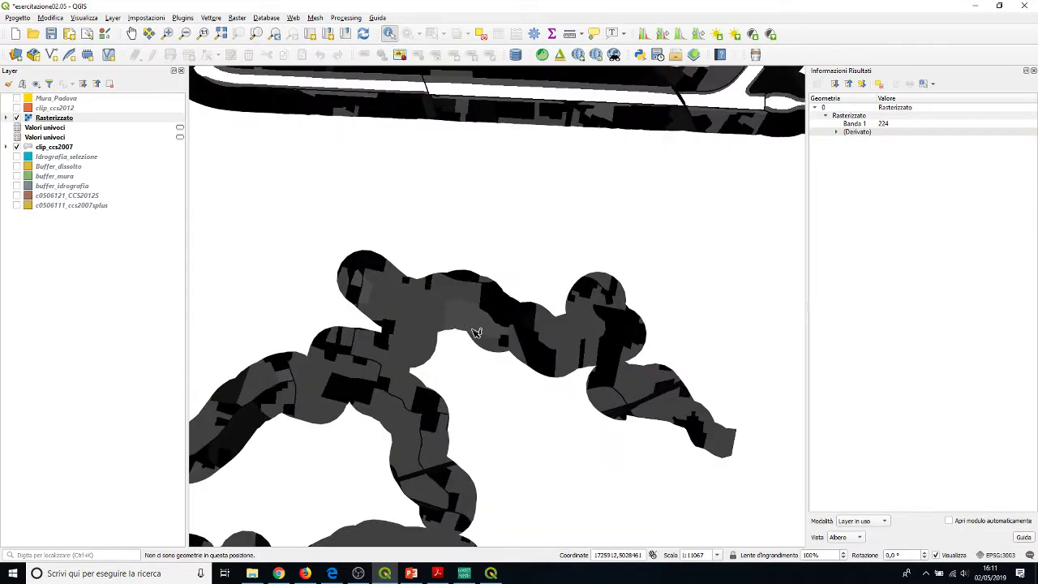
left_click(422, 316)
Rename the Rasterizzato layer to ccs2007 and close the identify results.
right_click(46, 119)
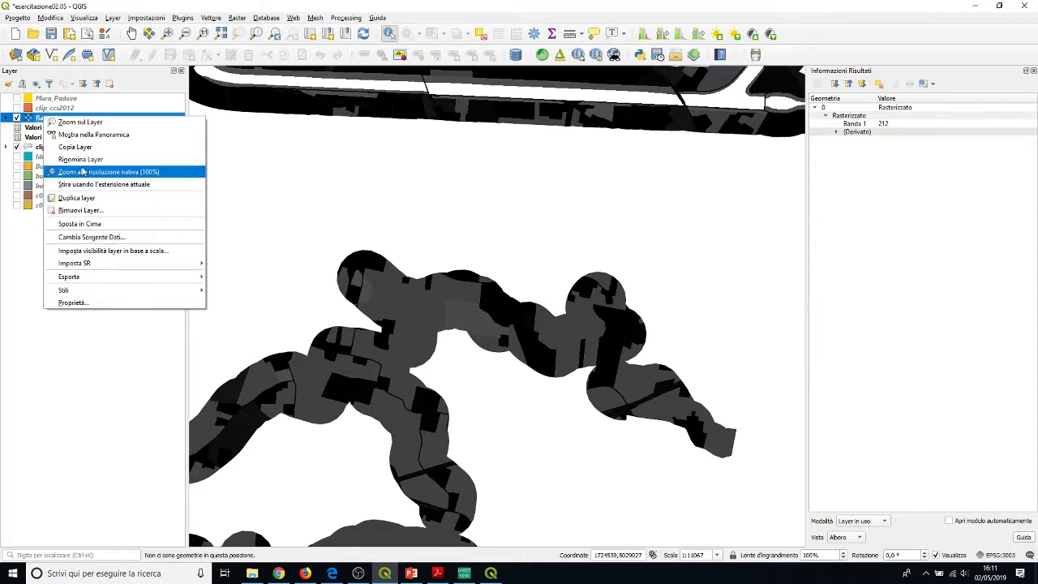
left_click(83, 159)
type("ccs2007")
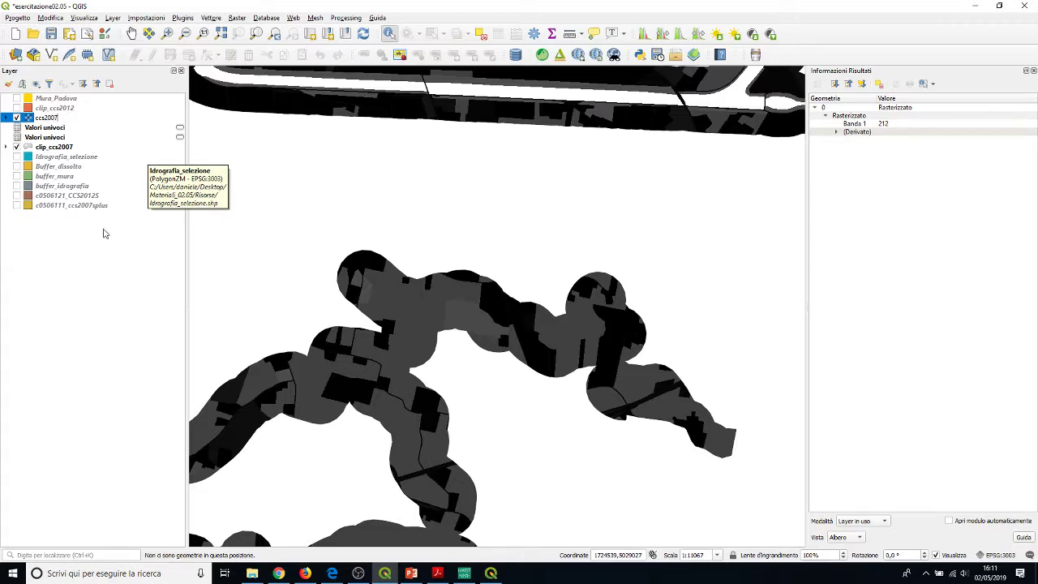
key("Return")
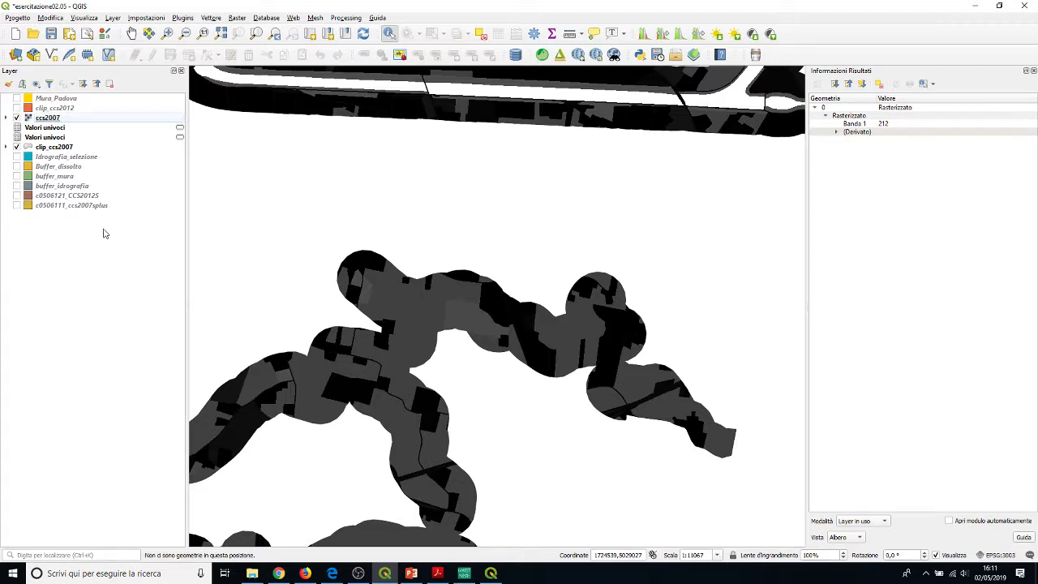
left_click(1033, 72)
Open the vector-to-raster Rasterize tool with clip_ccs2012 as the input layer and LC_III_Lvl as the burn-in field.
scroll(573, 245, "down", 3)
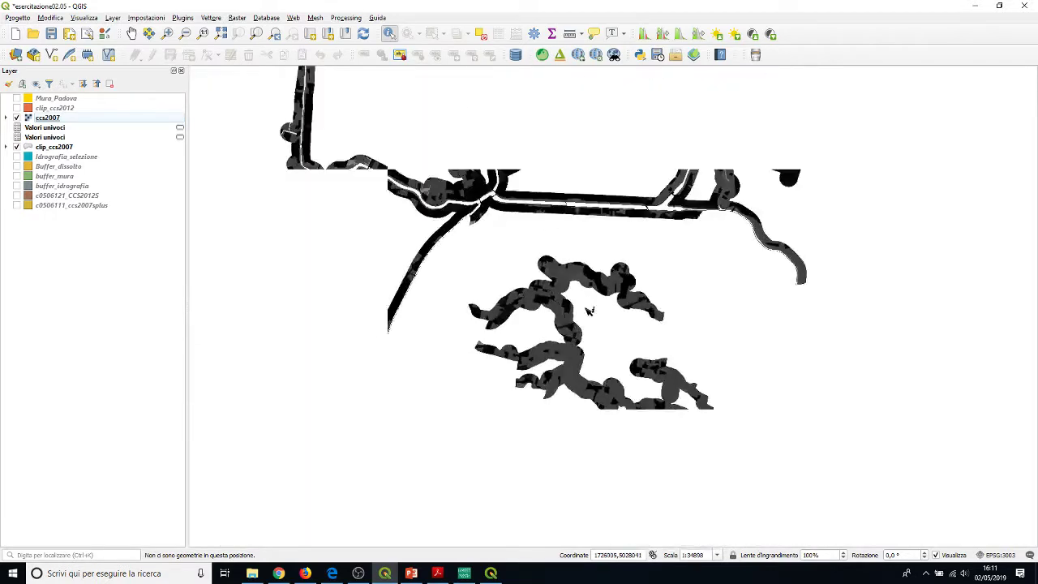
scroll(573, 328, "down", 1)
scroll(580, 279, "up", 2)
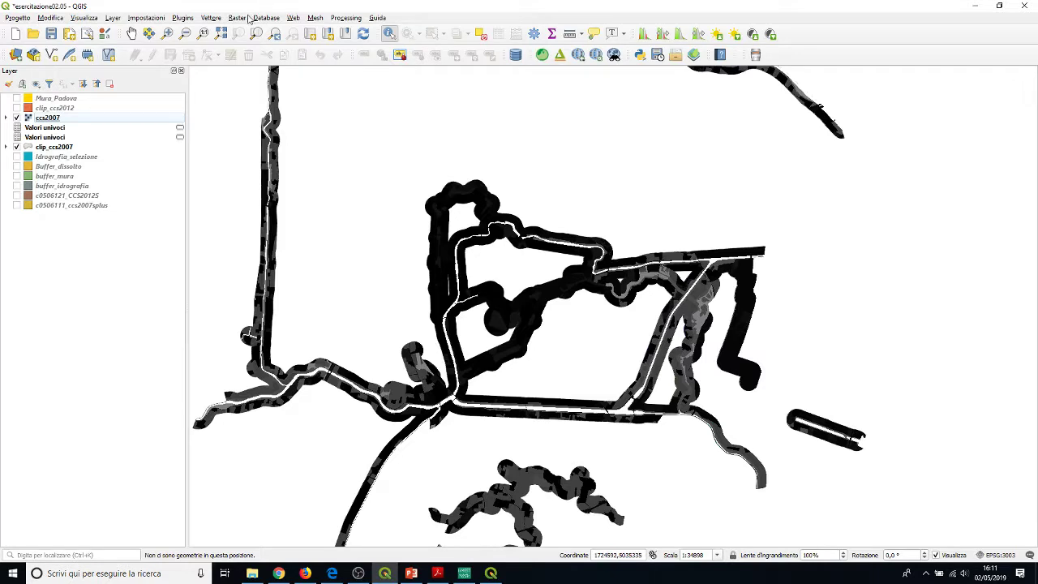
left_click(212, 18)
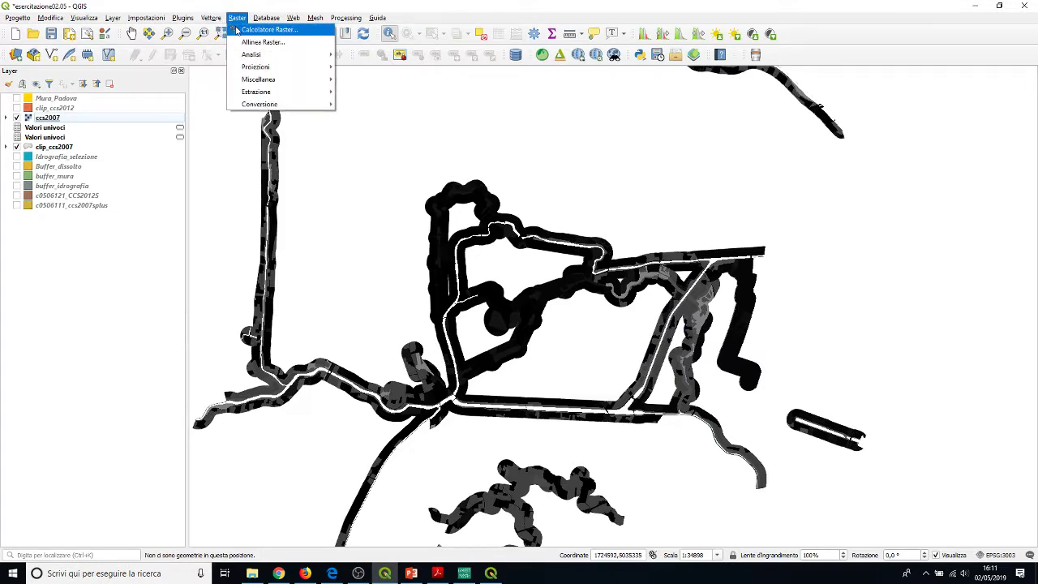
mouse_move(247, 20)
mouse_move(346, 18)
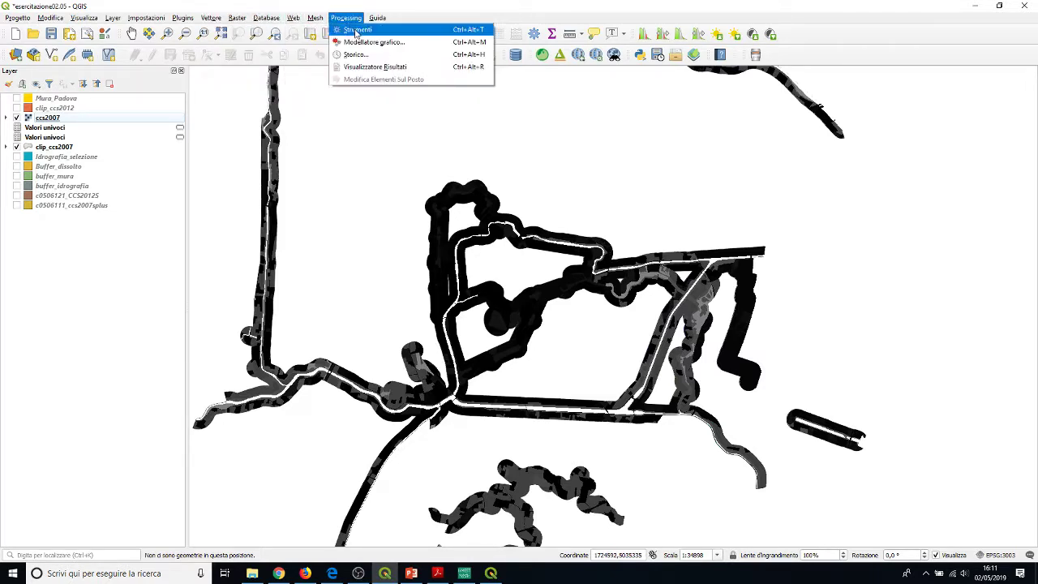
left_click(356, 30)
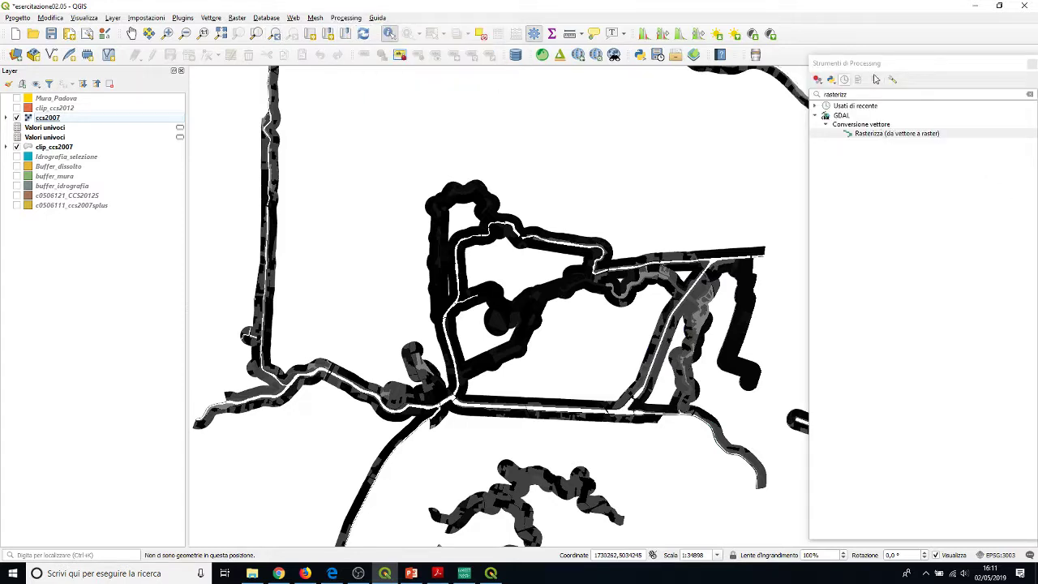
double_click(870, 135)
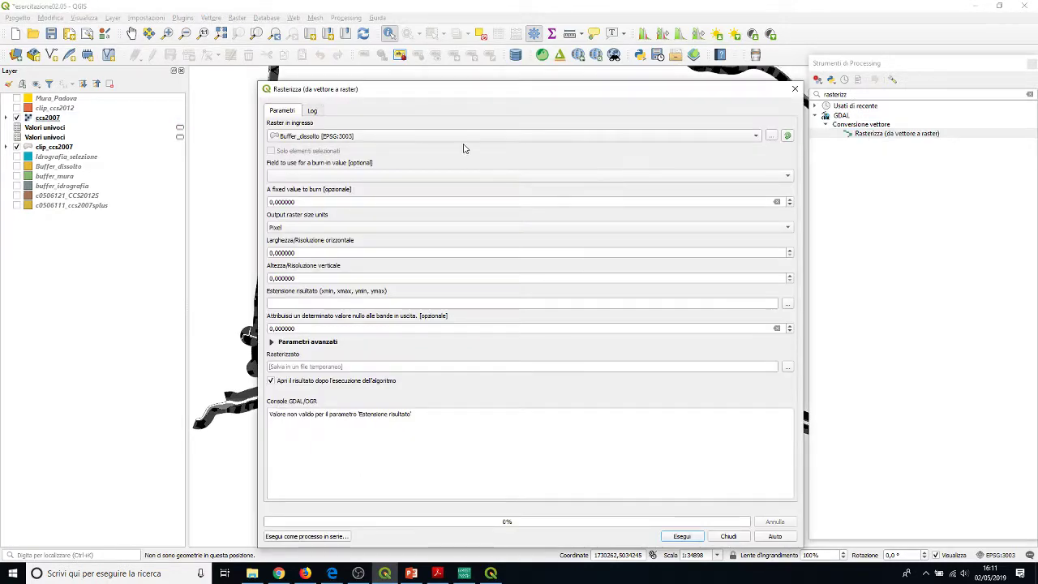
left_click(430, 136)
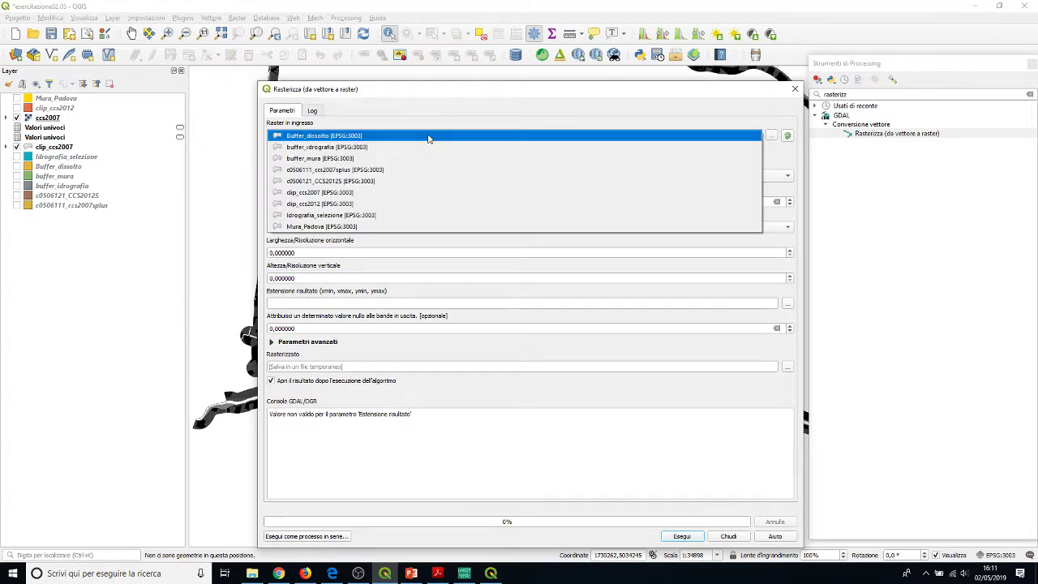
left_click(327, 205)
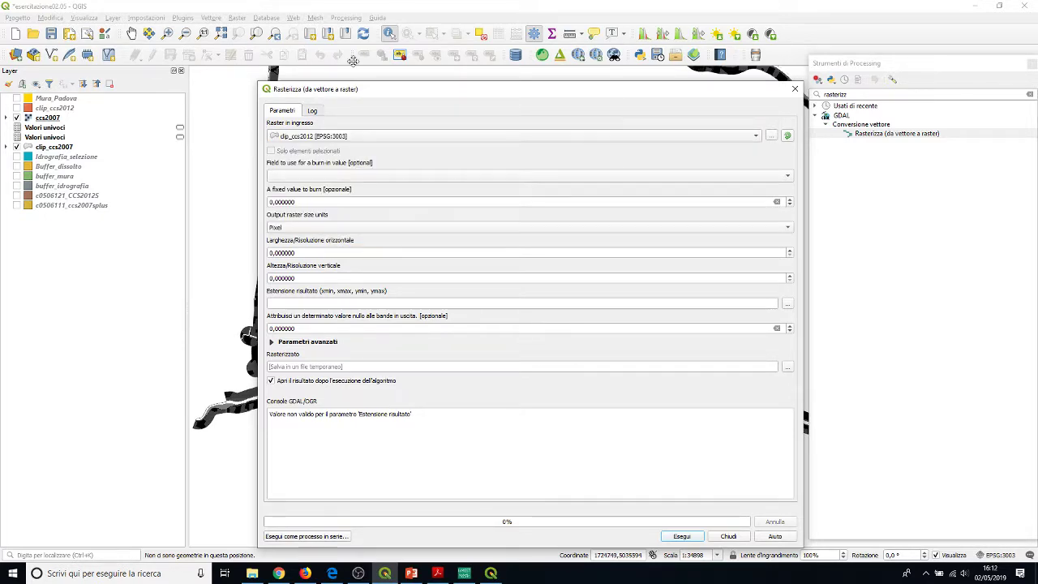
left_click(645, 178)
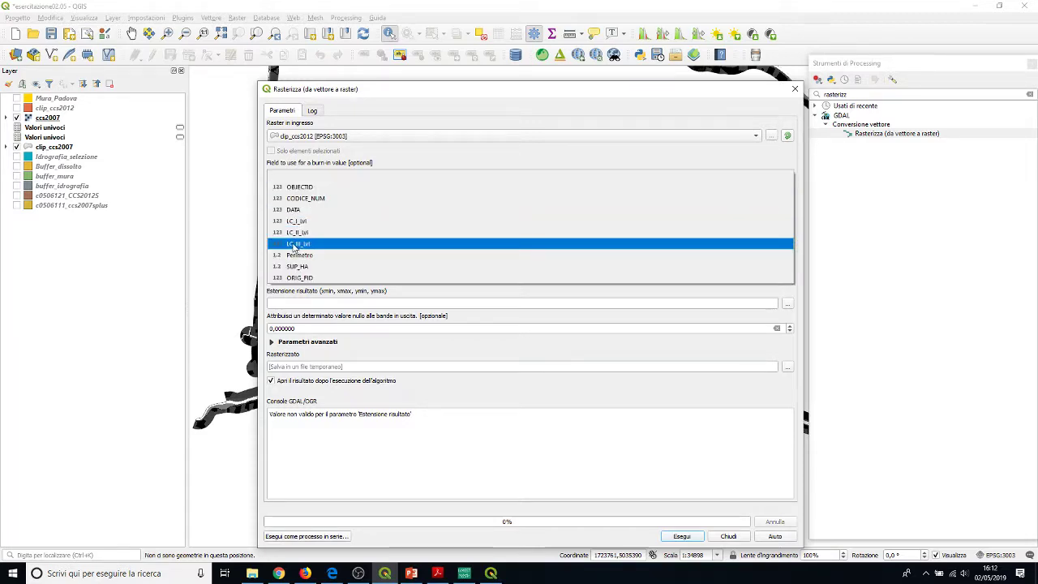
left_click(294, 244)
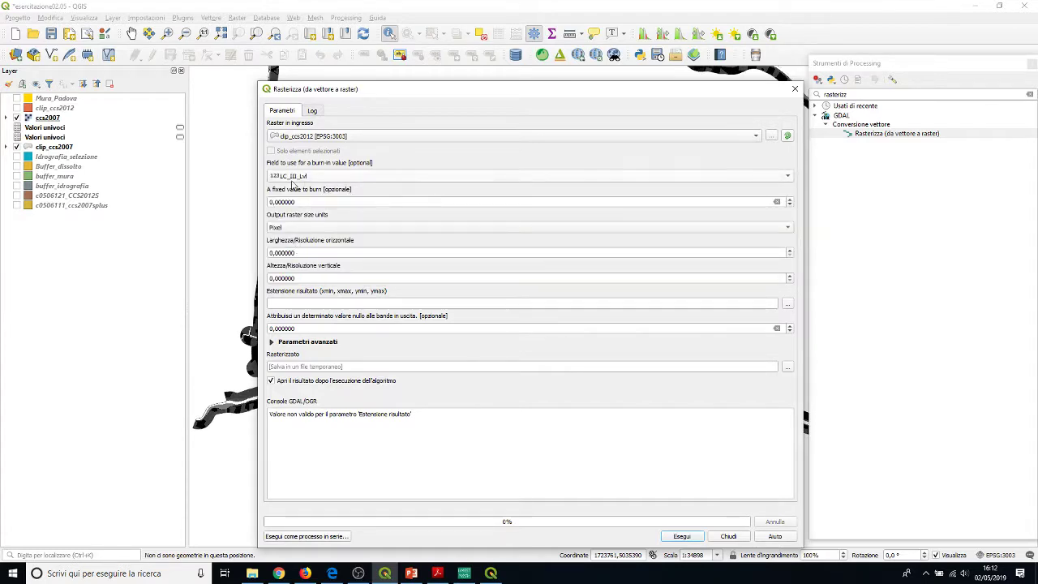
Set the output raster size to georeferenced units with horizontal and vertical resolutions of 1.
left_click(433, 230)
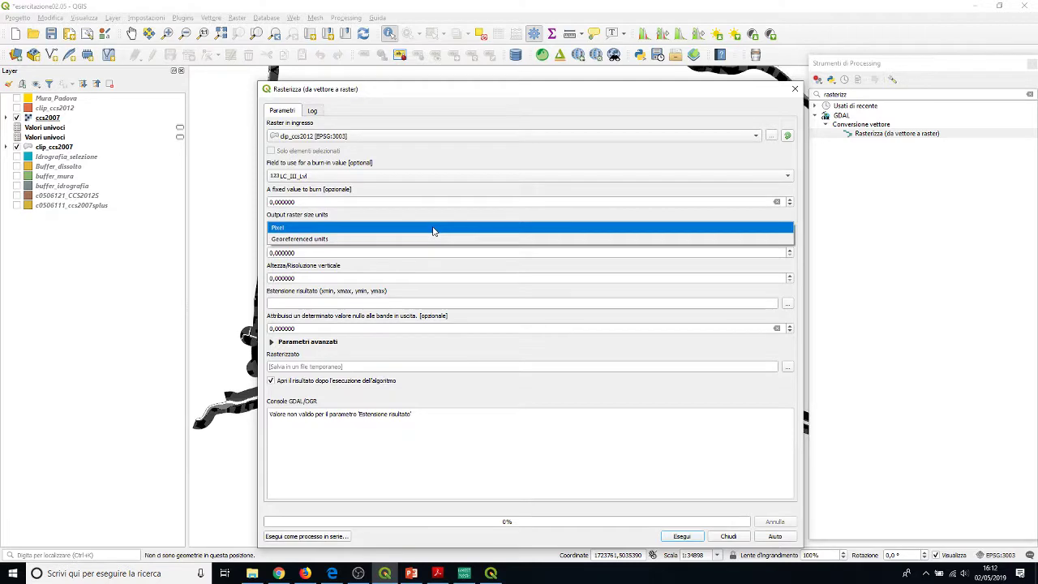
left_click(301, 240)
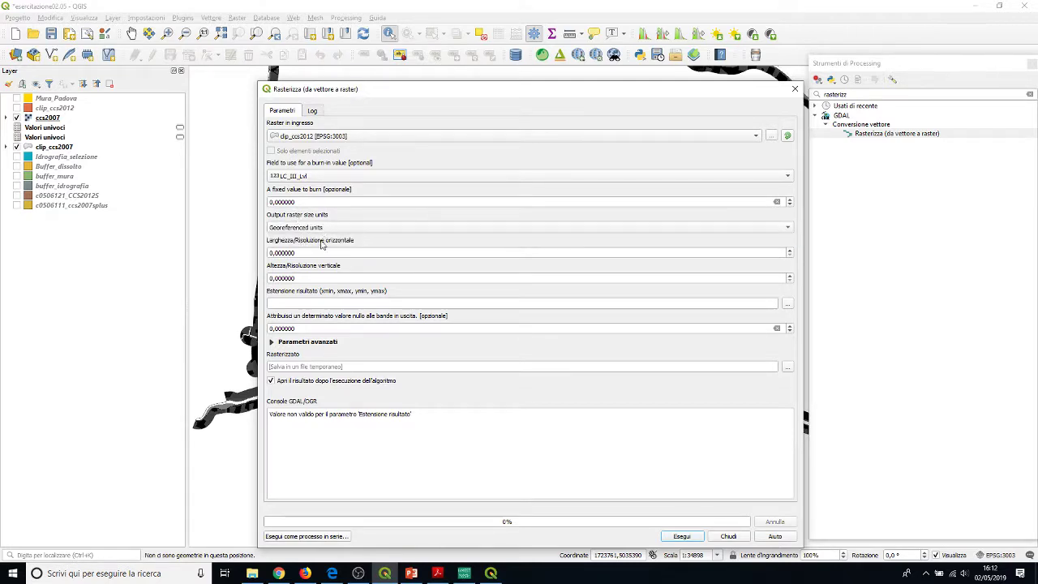
double_click(299, 252)
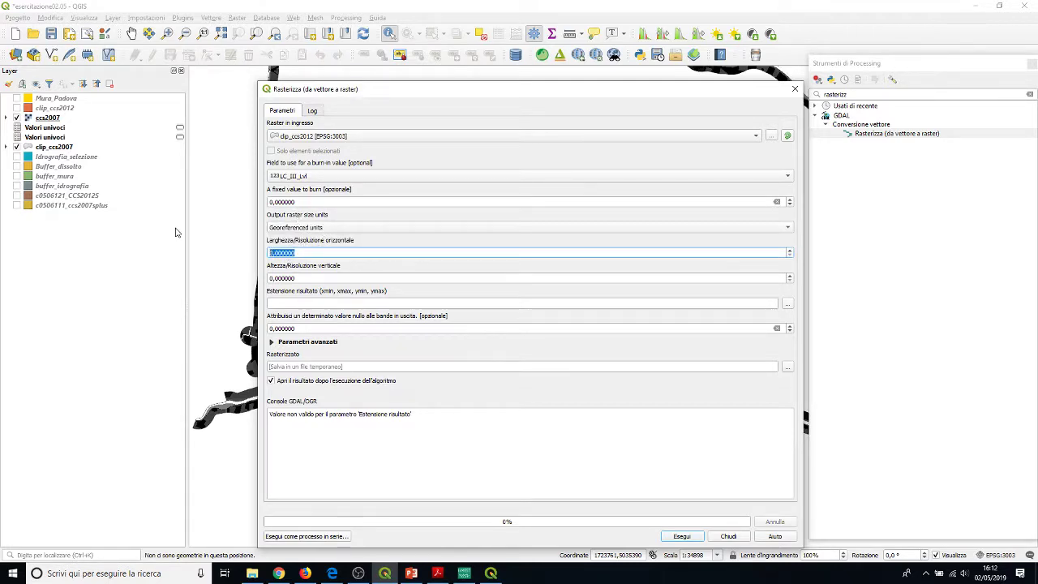
type("1")
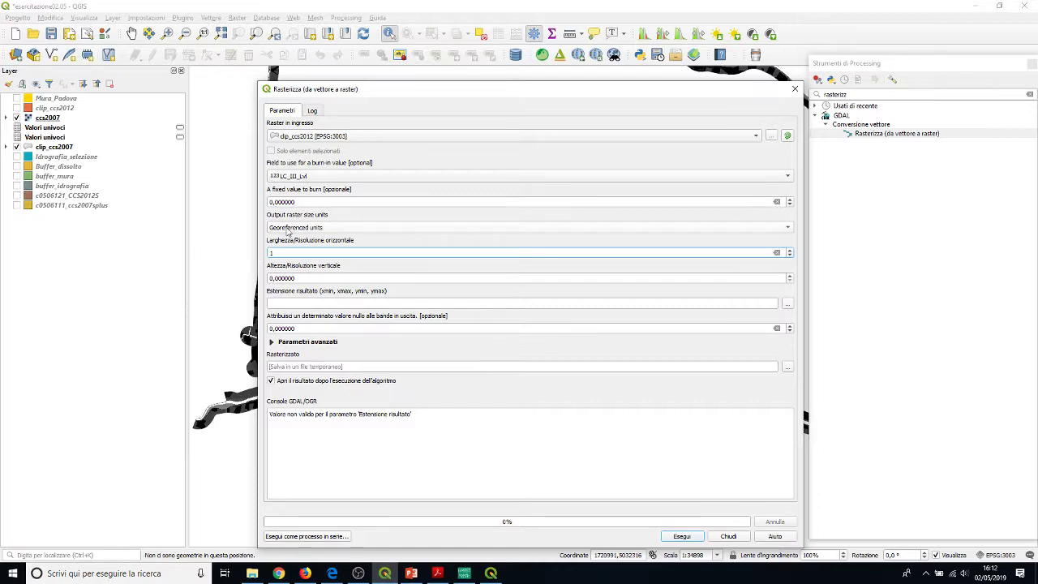
double_click(298, 277)
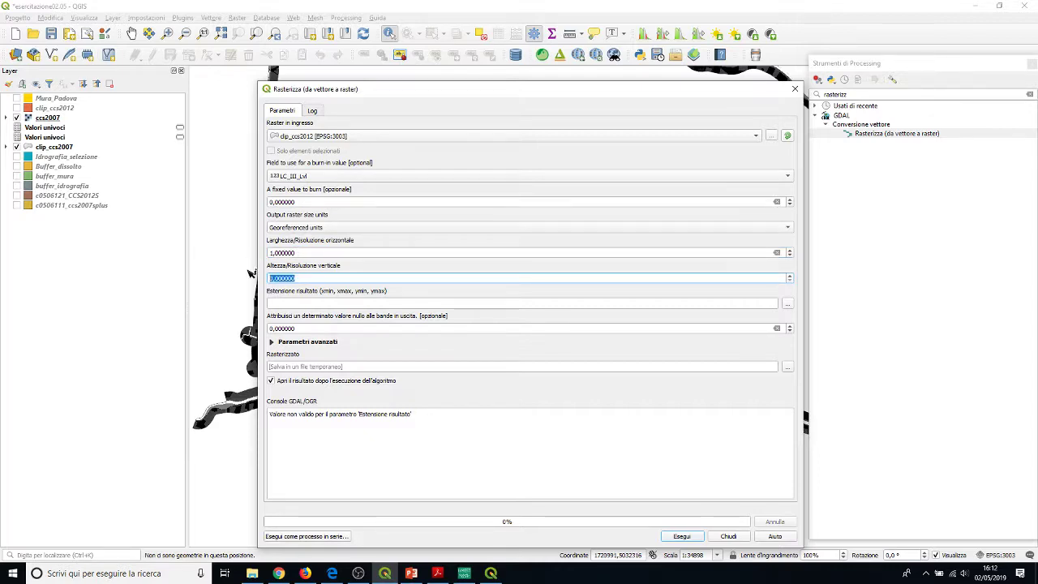
type("1")
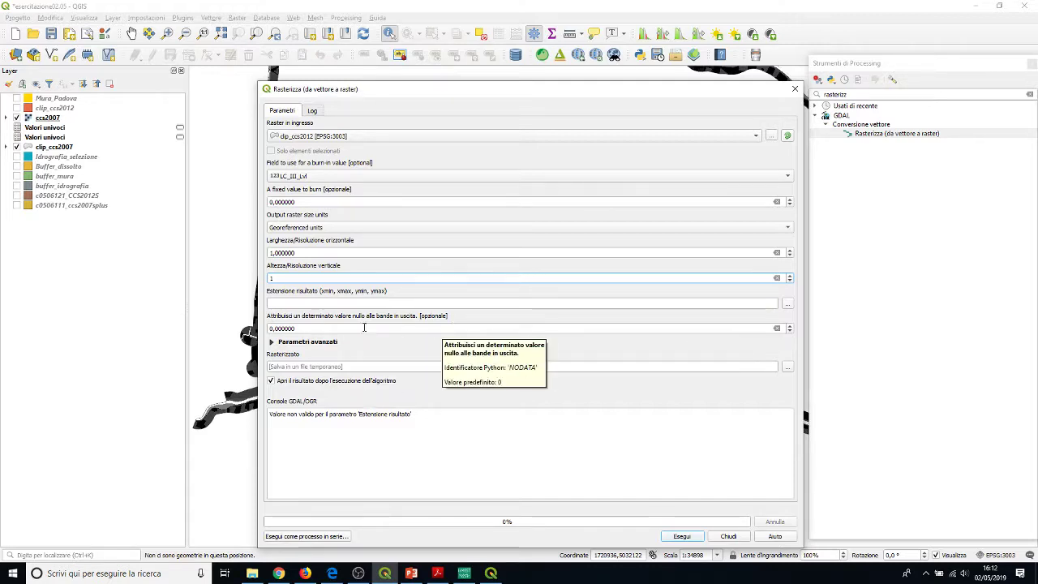
Take the output extent from the Buffer_dissolto layer and set the output nodata value to -999.
left_click(787, 305)
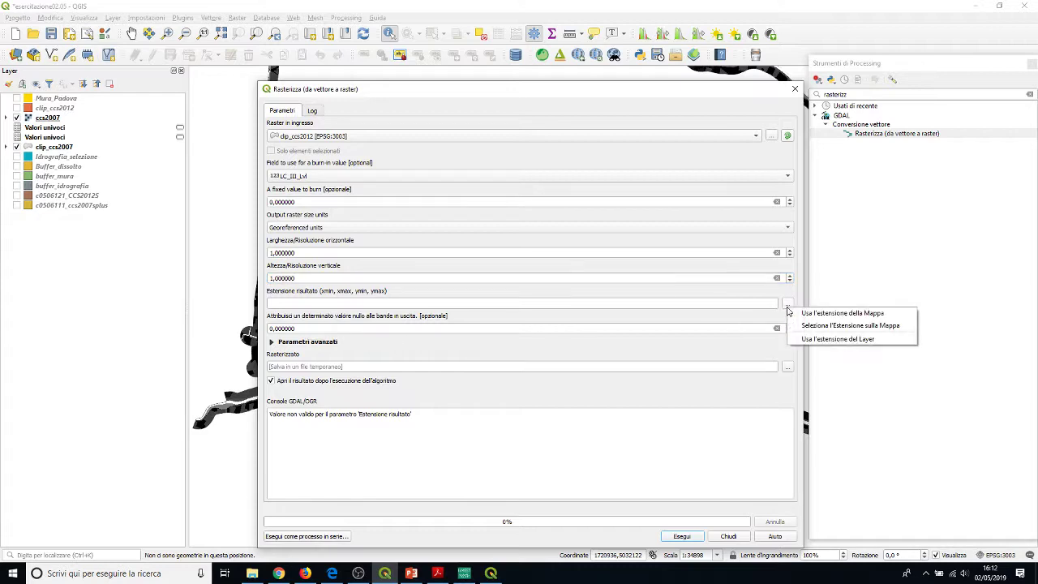
left_click(839, 339)
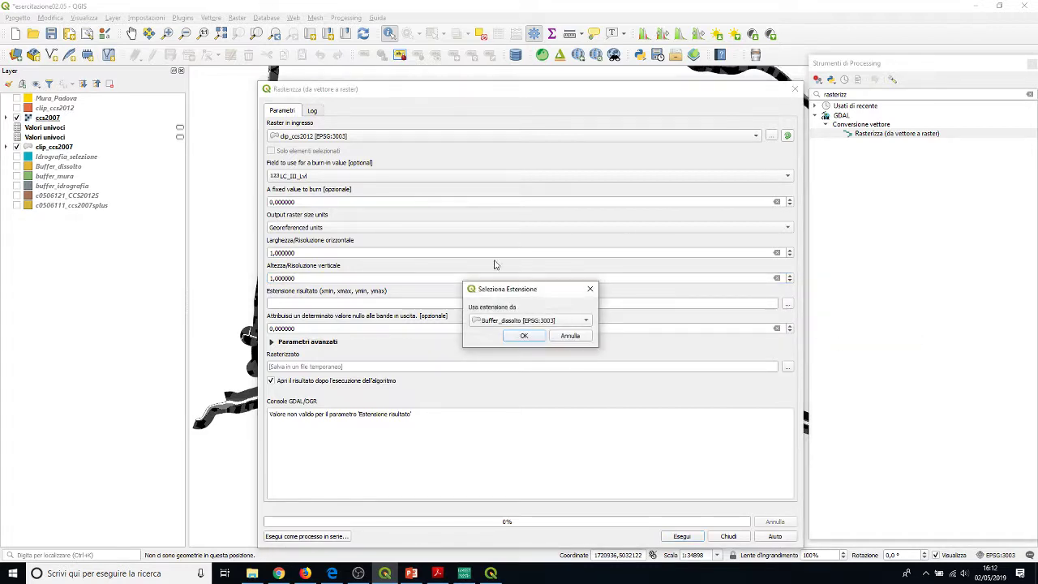
left_click(519, 336)
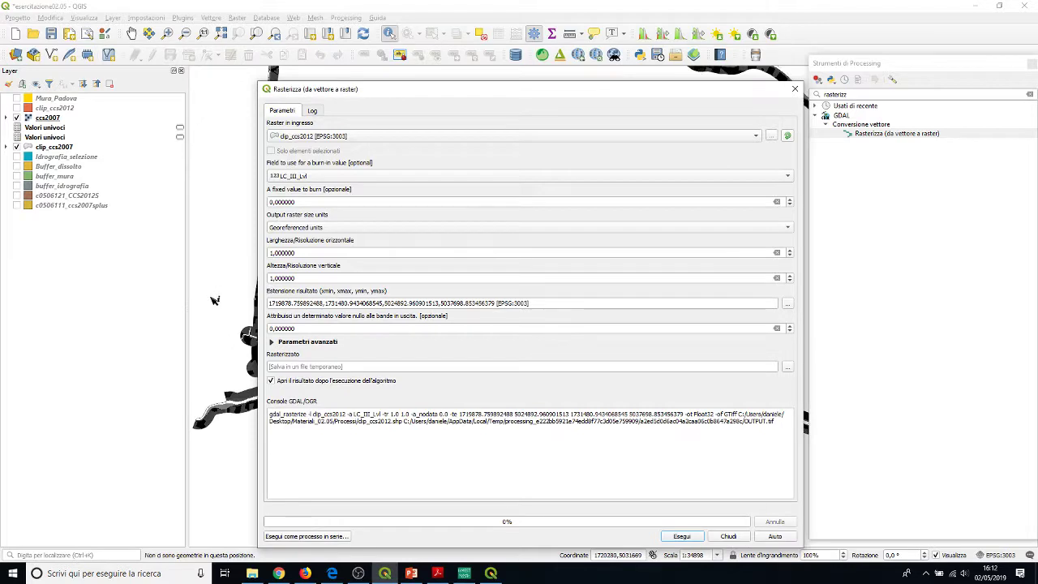
left_click(303, 327)
left_click_drag(304, 328, 103, 301)
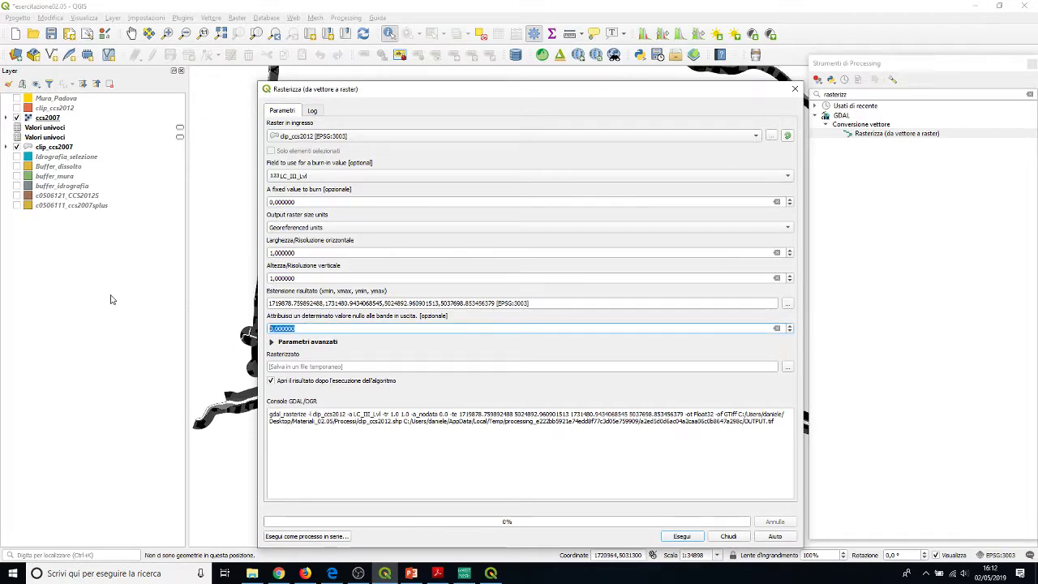
type("-999")
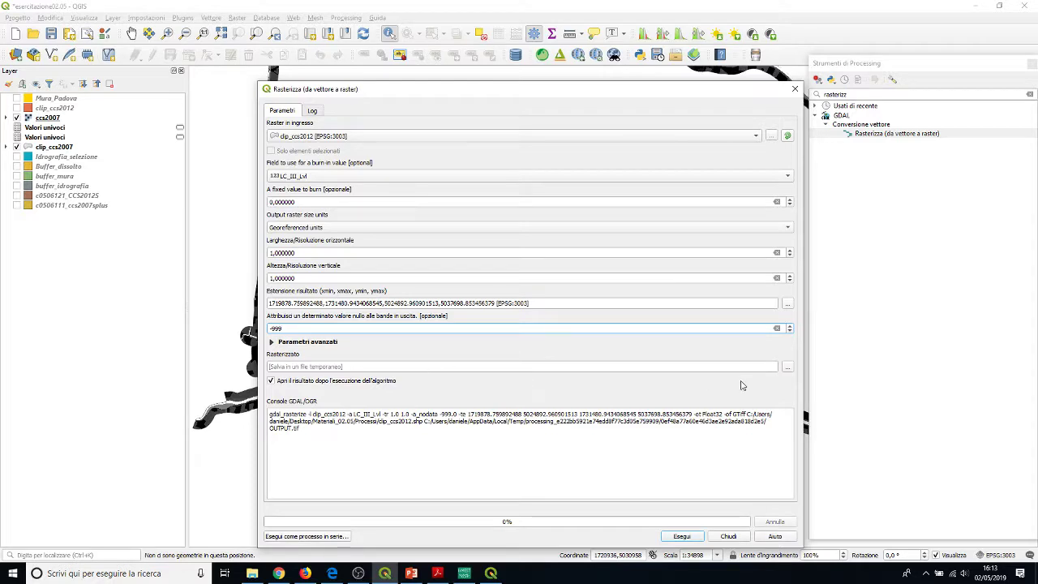
Set the rasterized output to be saved as CCS2012_IIIliv.tif in the Processi folder.
left_click(787, 367)
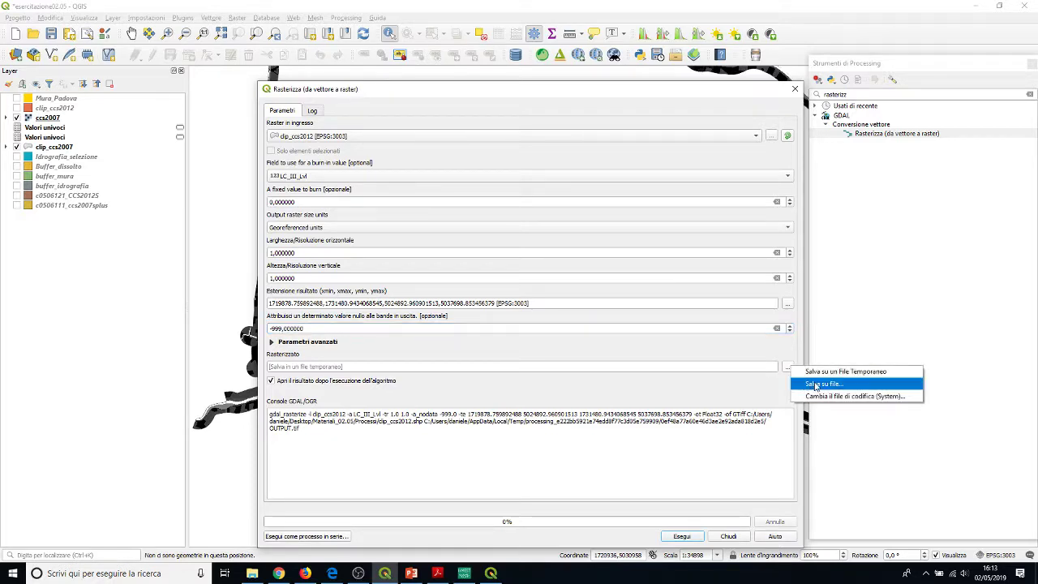
left_click(817, 385)
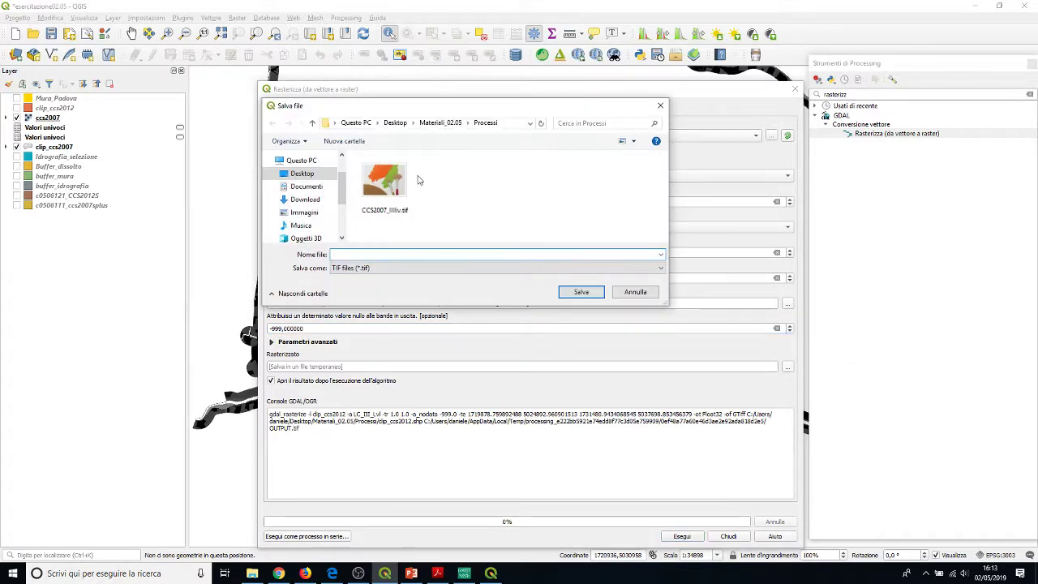
left_click(406, 193)
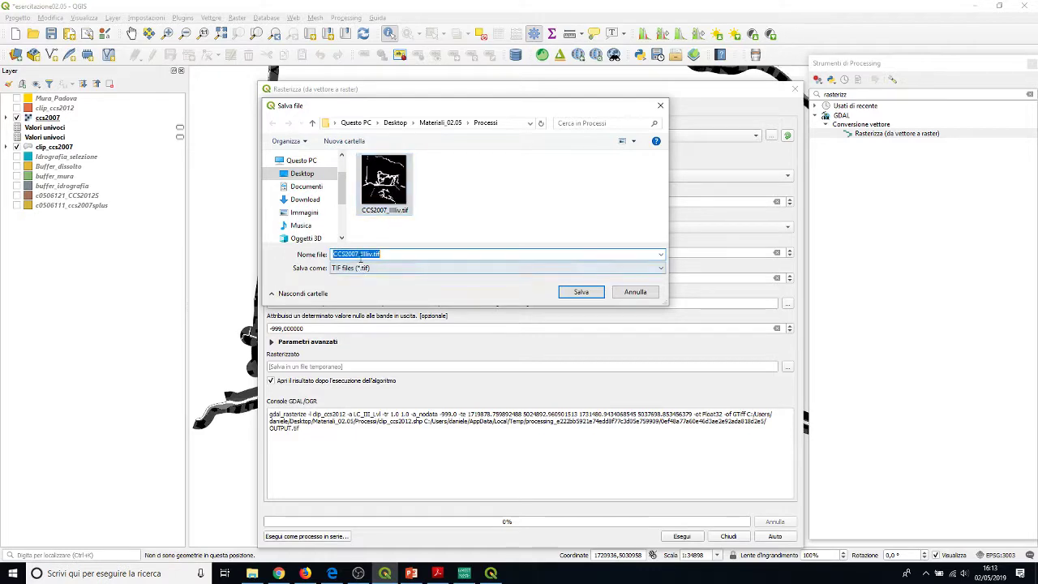
left_click(361, 254)
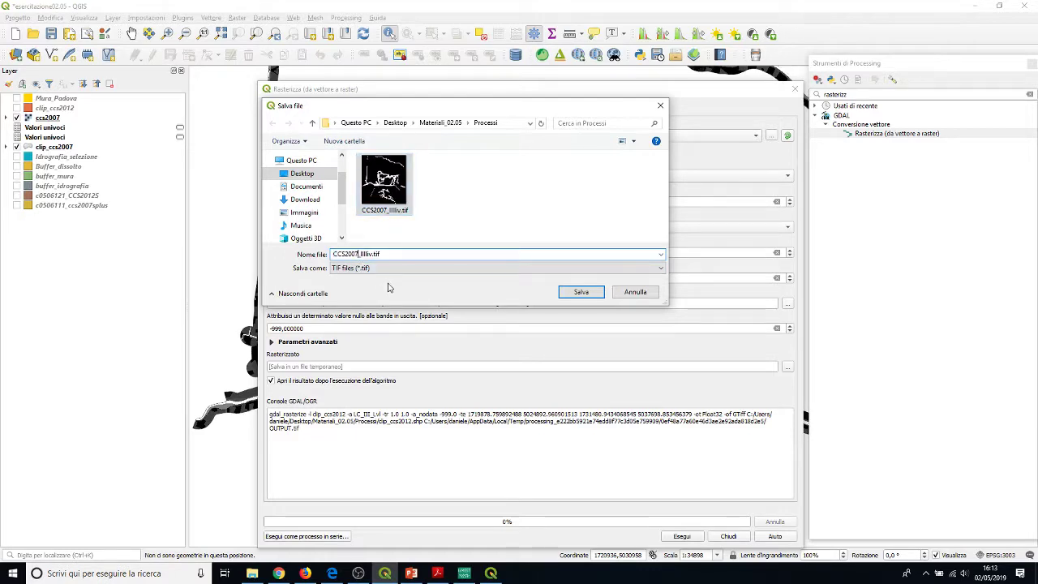
key("BackSpace")
key("BackSpace")
key("BackSpace")
type("12")
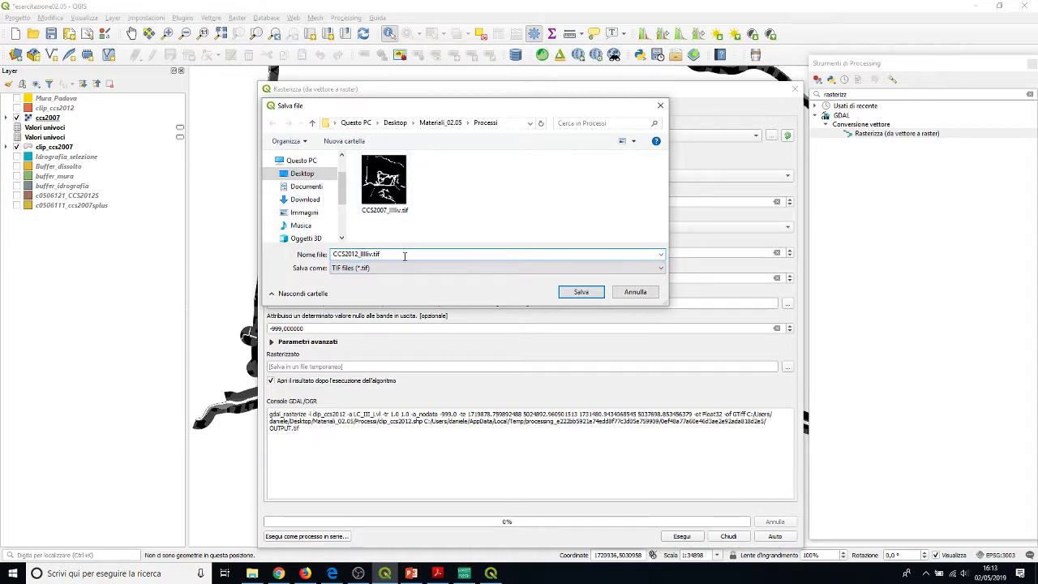
left_click(576, 294)
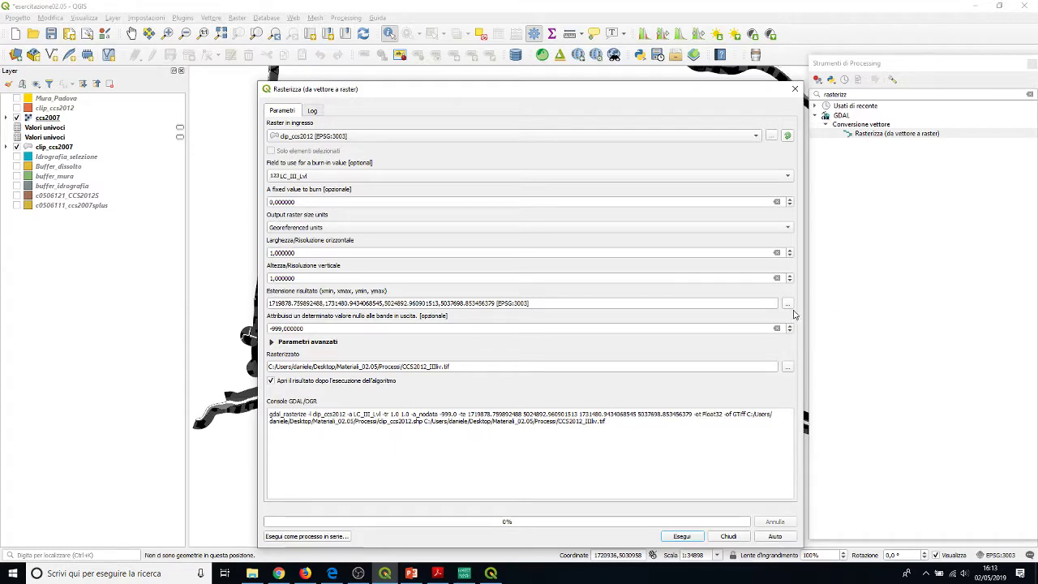
left_click(792, 308)
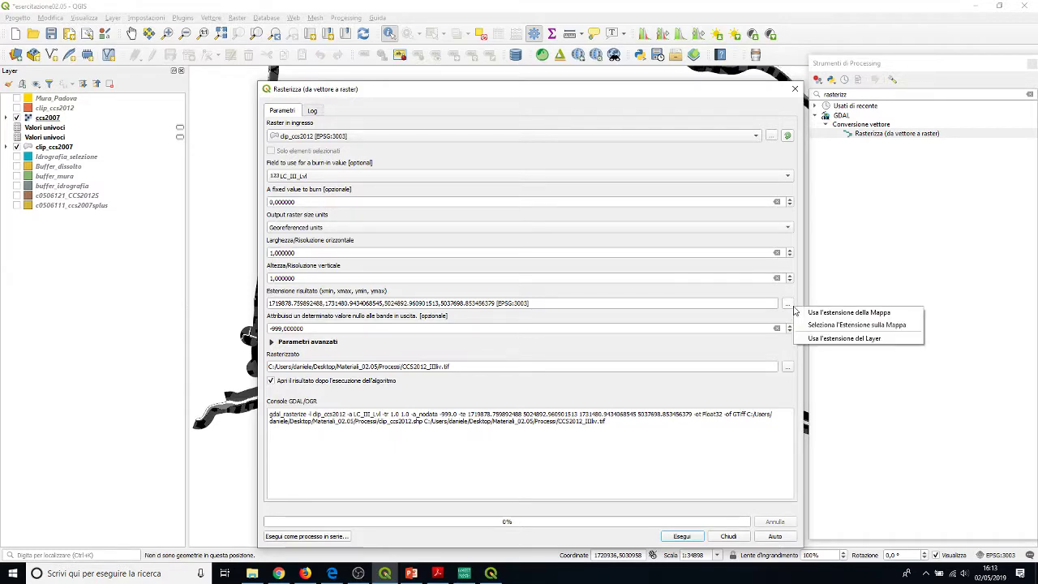
left_click(821, 341)
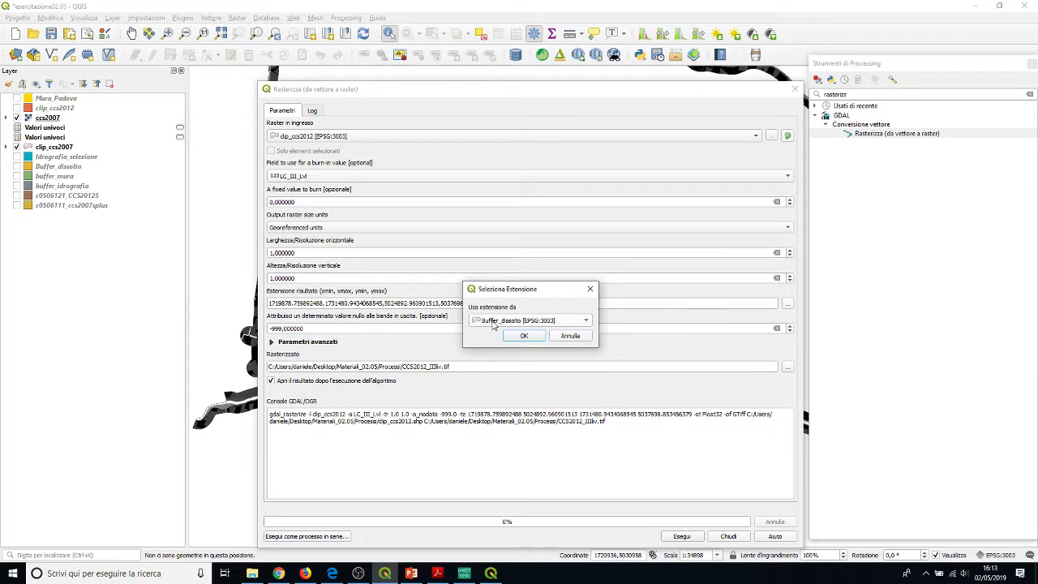
left_click(591, 288)
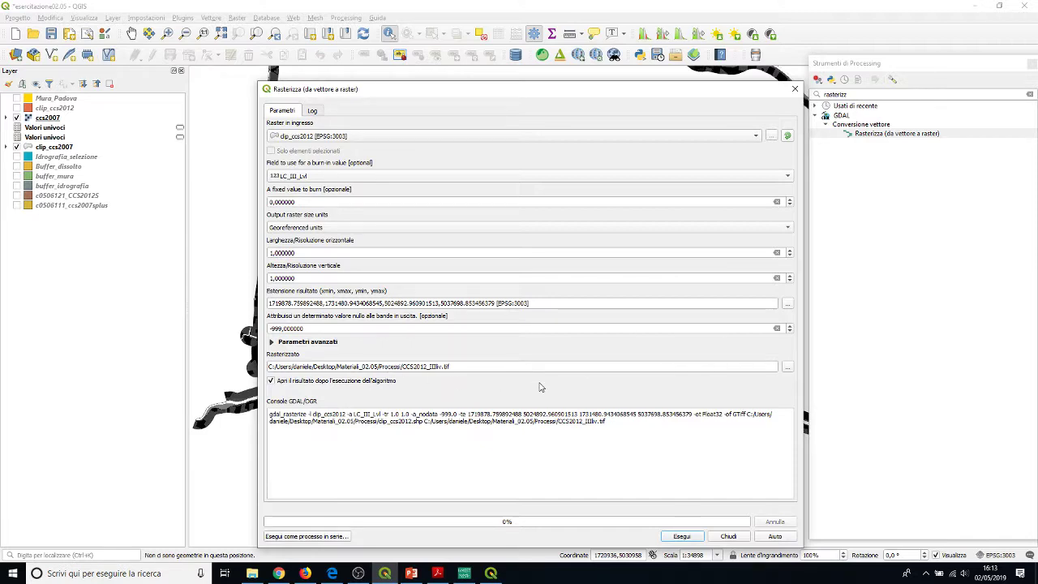
Run the rasterization and rename the resulting Rasterizzato layer to ccs2012.
left_click(688, 537)
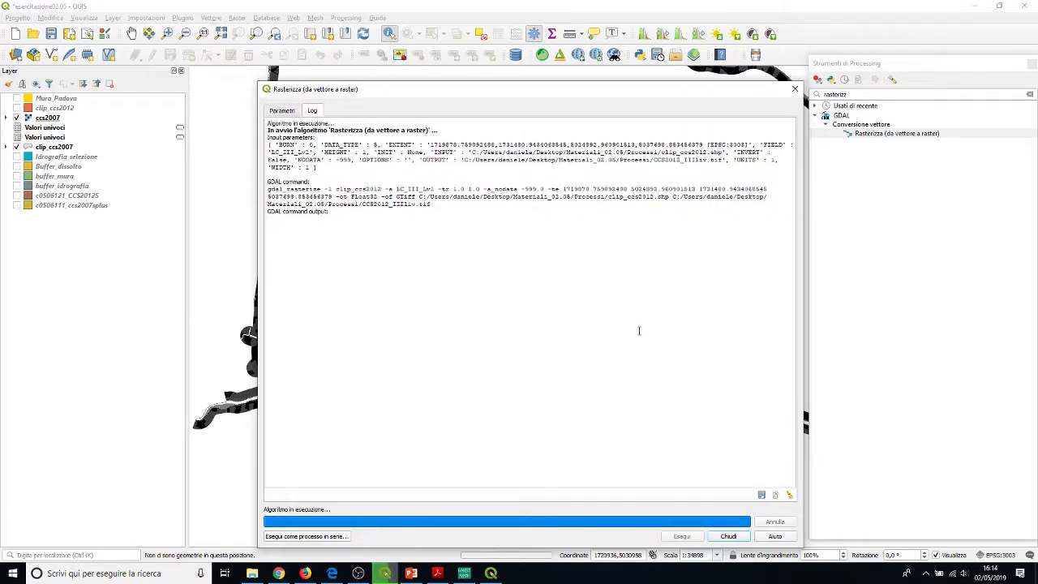
left_click(795, 89)
right_click(54, 119)
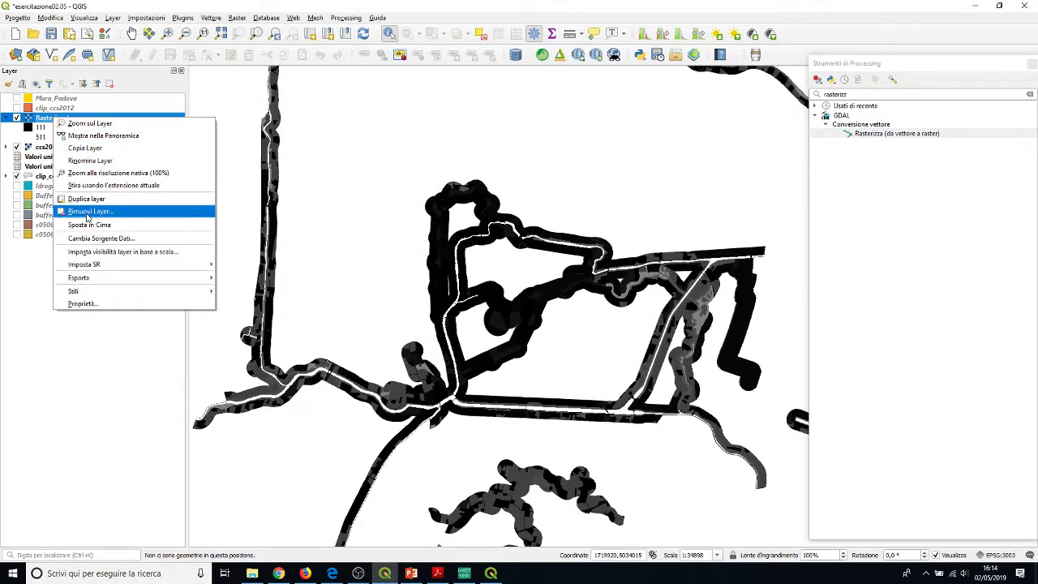
left_click(73, 161)
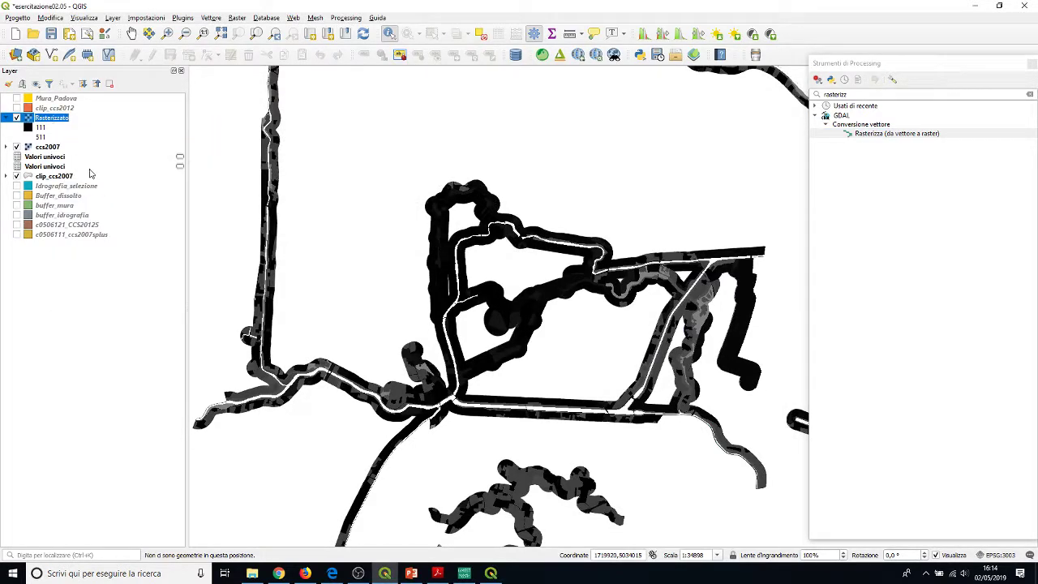
type("ccs201")
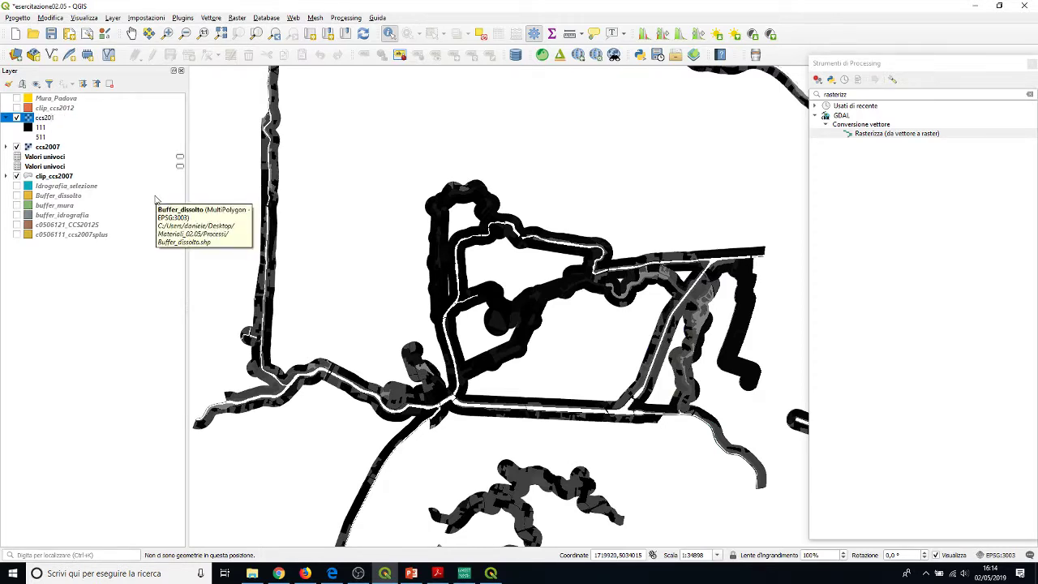
type("2")
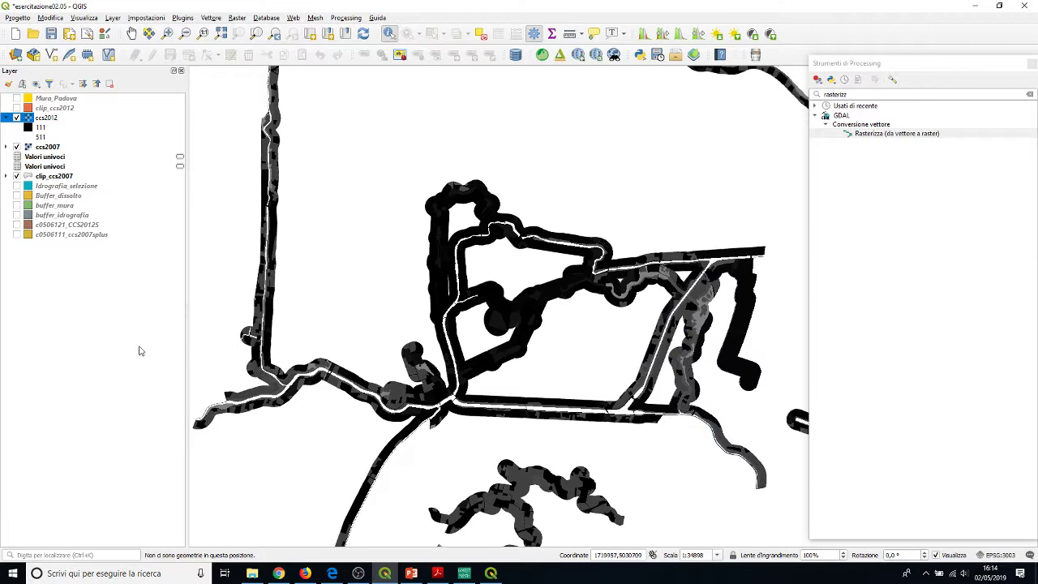
left_click(97, 335)
Collapse the ccs2012 legend in the layer list and close the Processing toolbox.
scroll(475, 309, "down", 1)
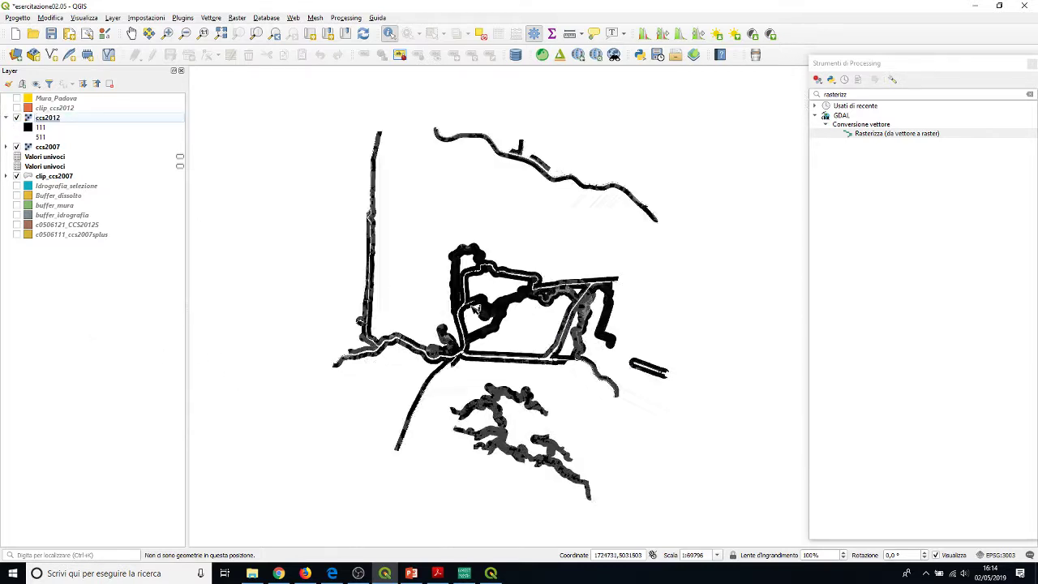
left_click(7, 119)
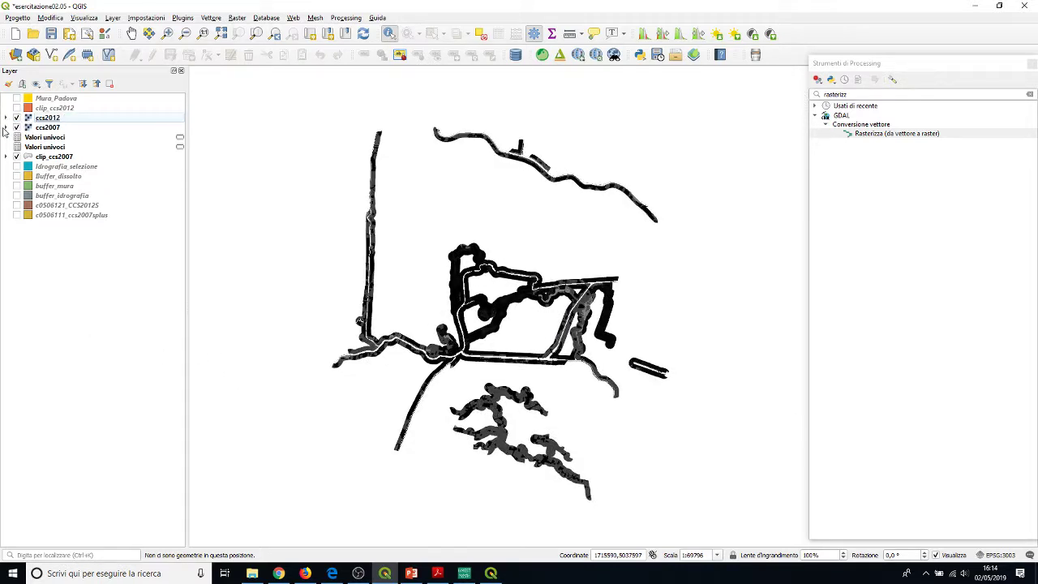
left_click(7, 127)
left_click(7, 127)
scroll(515, 266, "up", 1)
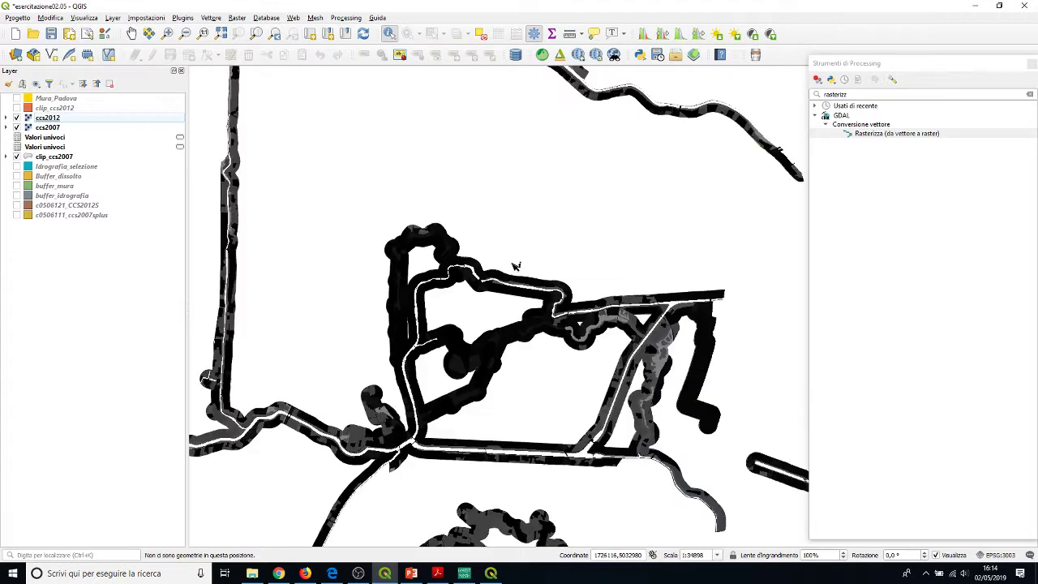
left_click(1032, 63)
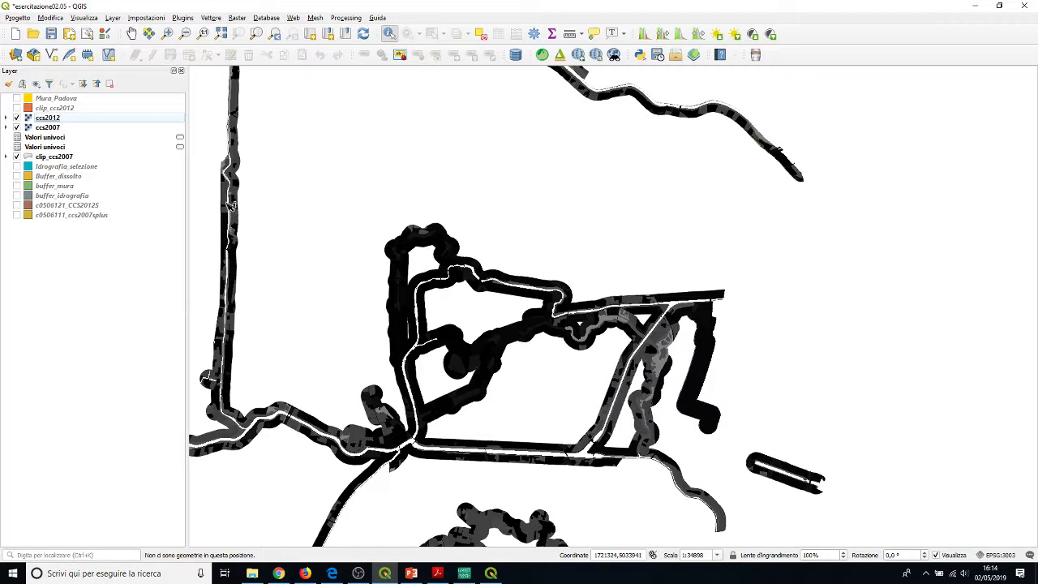
Compare the 2012 and 2007 rasters around the central ring by toggling the visibility of ccs2012, leaving it visible.
scroll(442, 255, "up", 1)
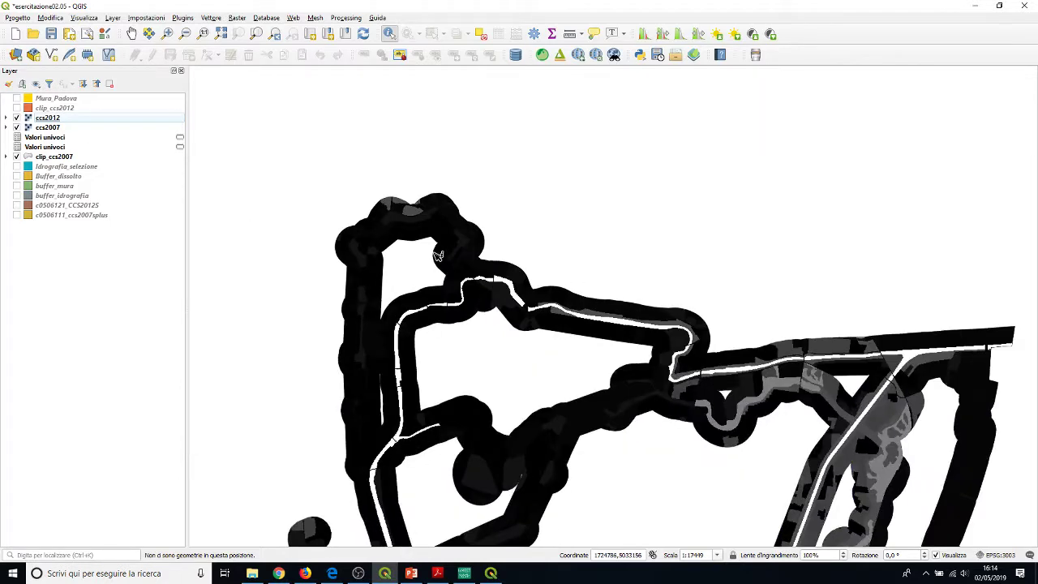
scroll(507, 279, "down", 1)
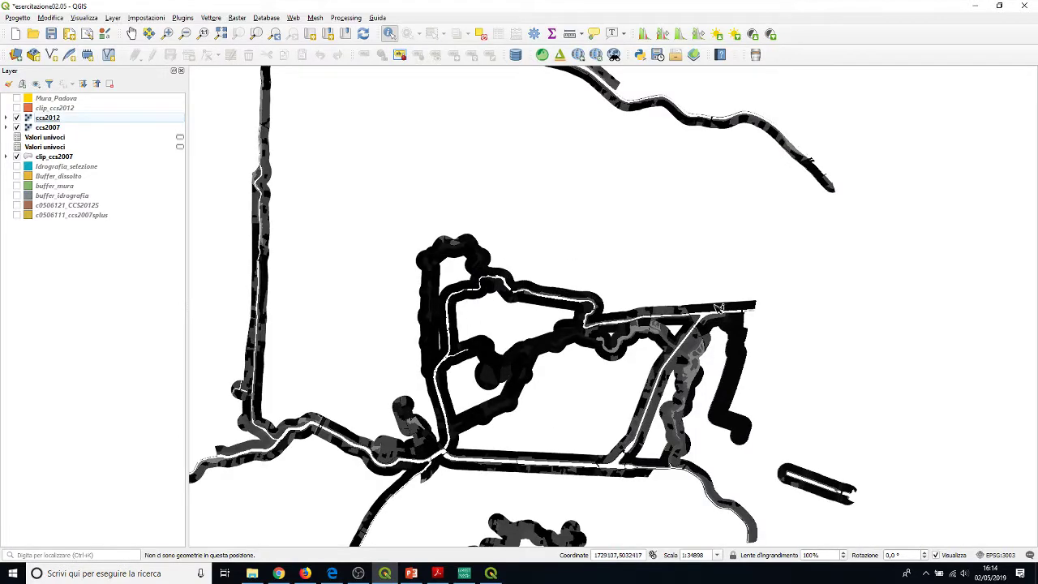
scroll(592, 339, "up", 1)
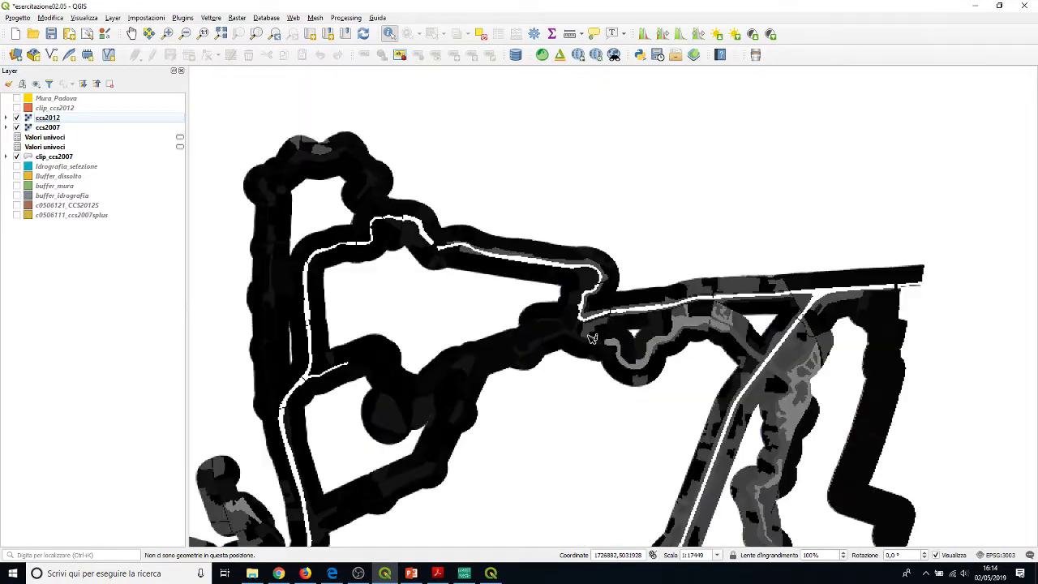
left_click(16, 118)
left_click(16, 118)
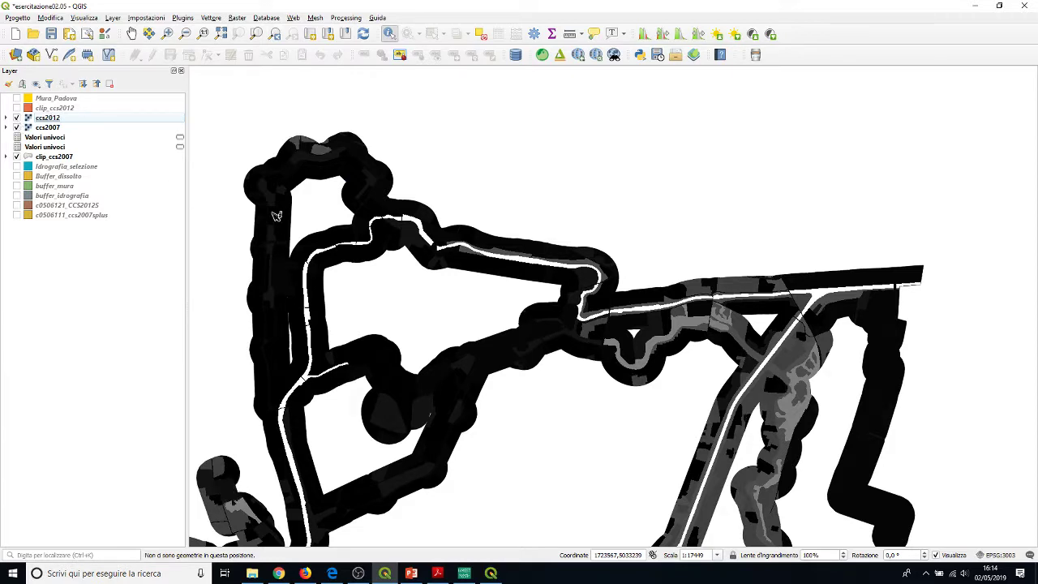
scroll(469, 251, "down", 1)
scroll(442, 256, "up", 1)
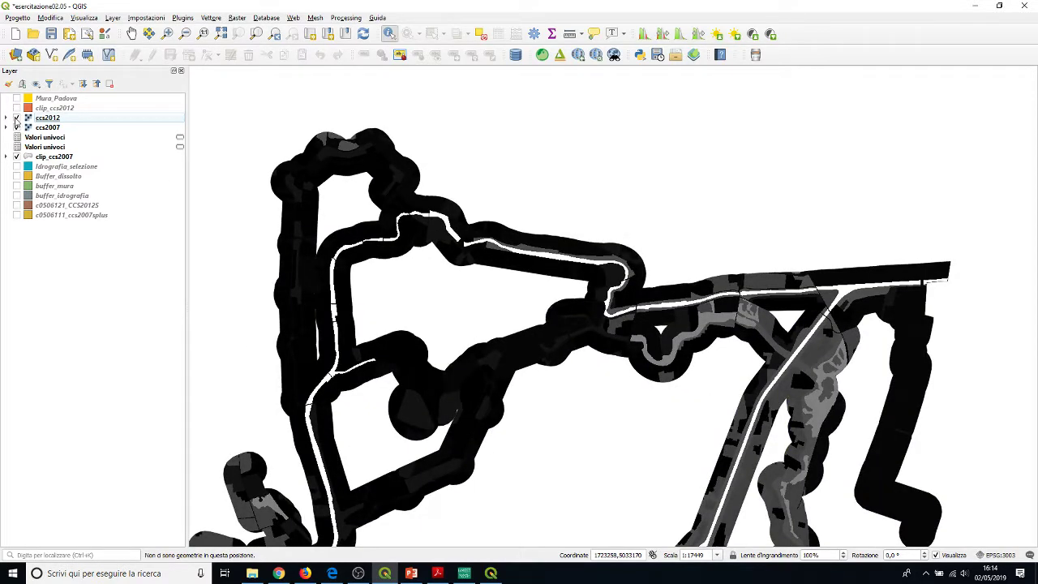
left_click(16, 119)
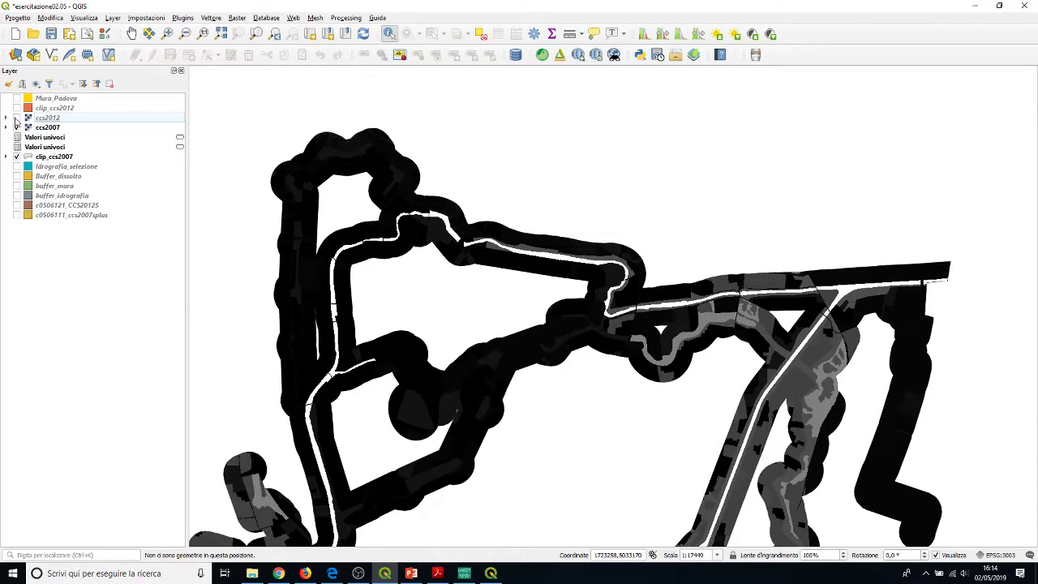
left_click(16, 118)
left_click(17, 118)
left_click(17, 118)
Identify the ccs2012 and ccs2007 cell values in the small grey patch on the ring's northern loop.
scroll(341, 154, "up", 1)
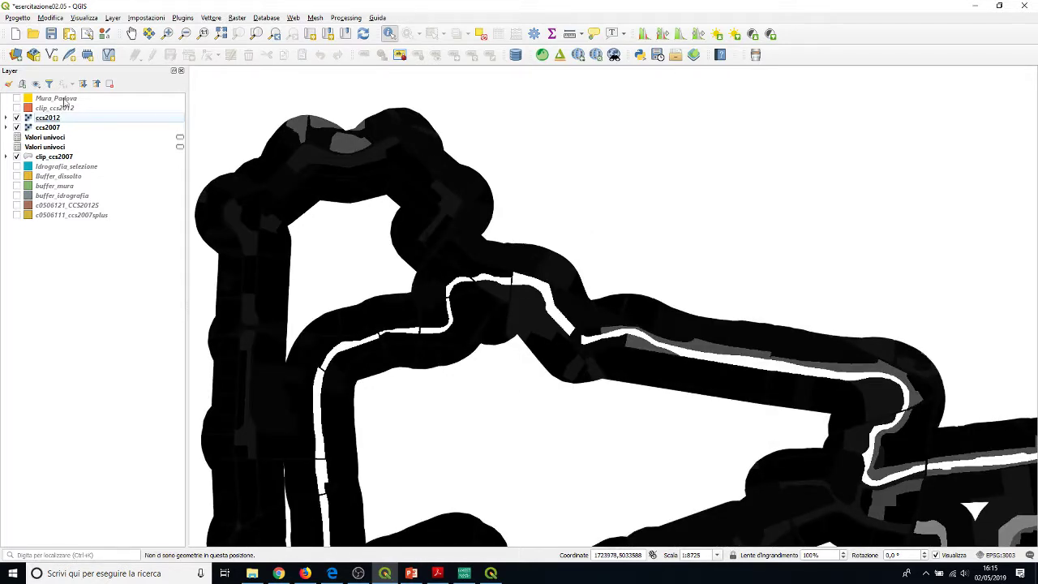
left_click(104, 122)
left_click(345, 148)
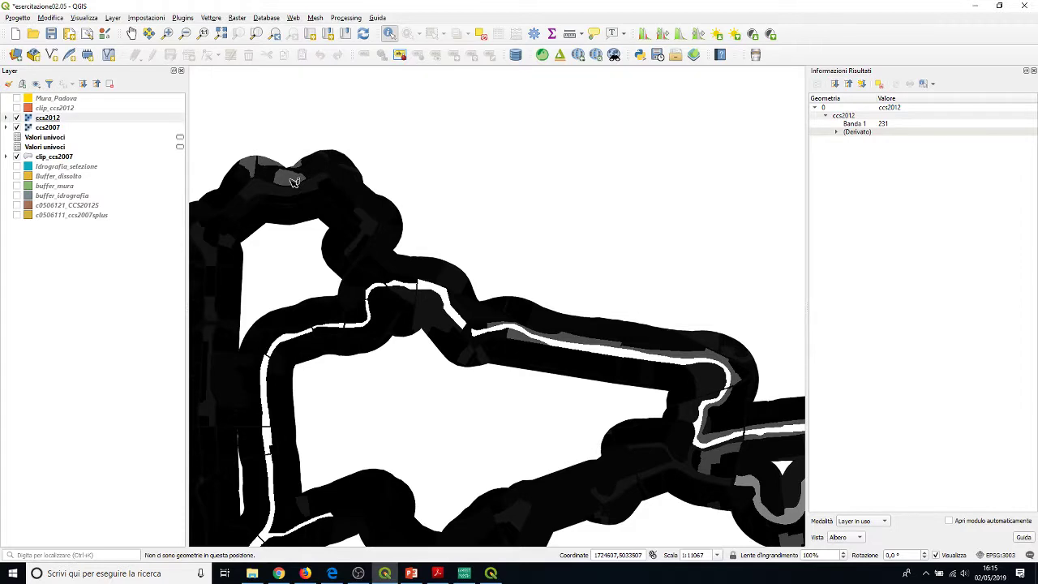
left_click(40, 128)
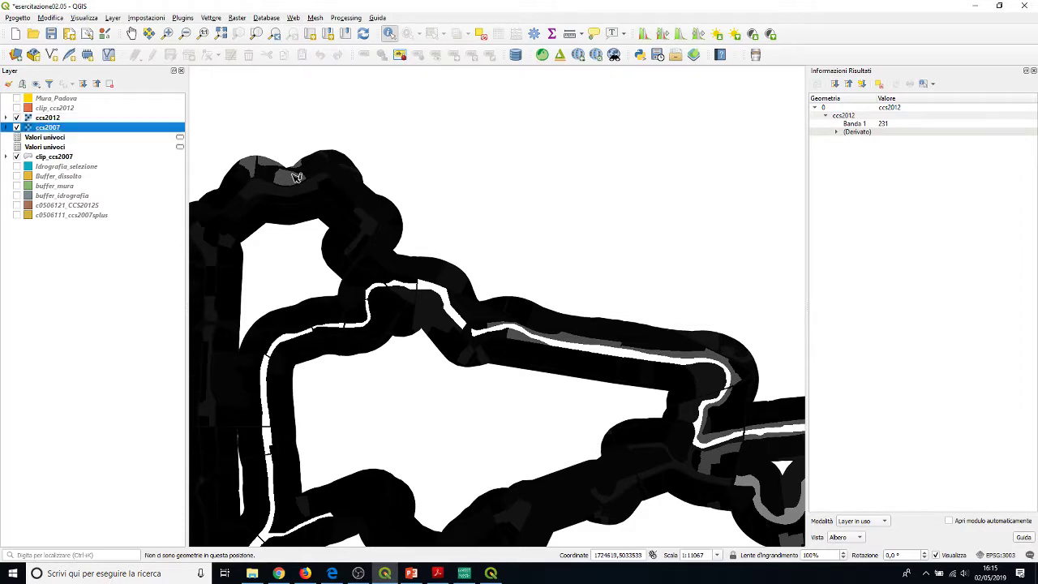
left_click(290, 181)
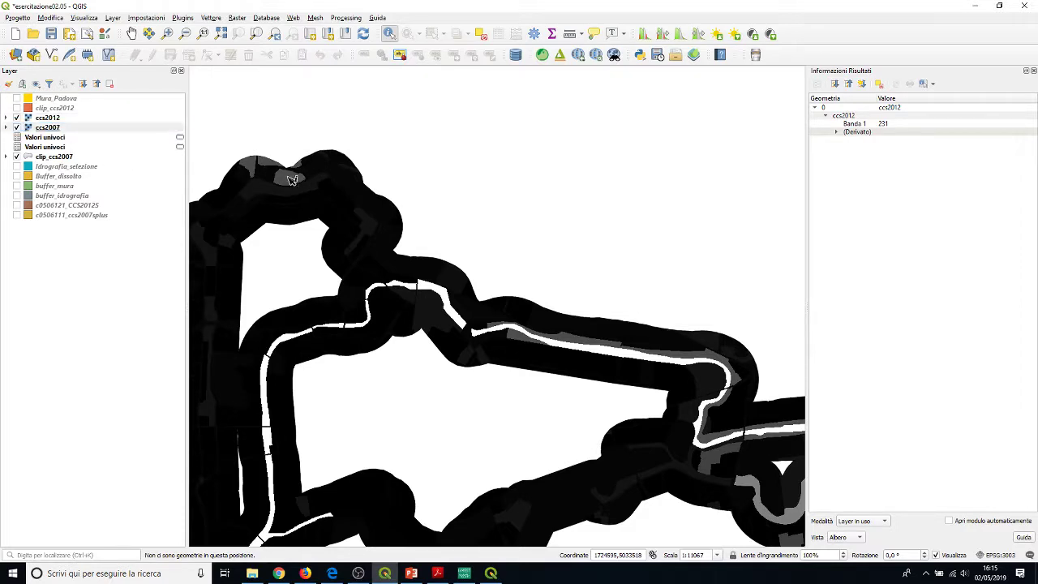
left_click(55, 118)
left_click(292, 180)
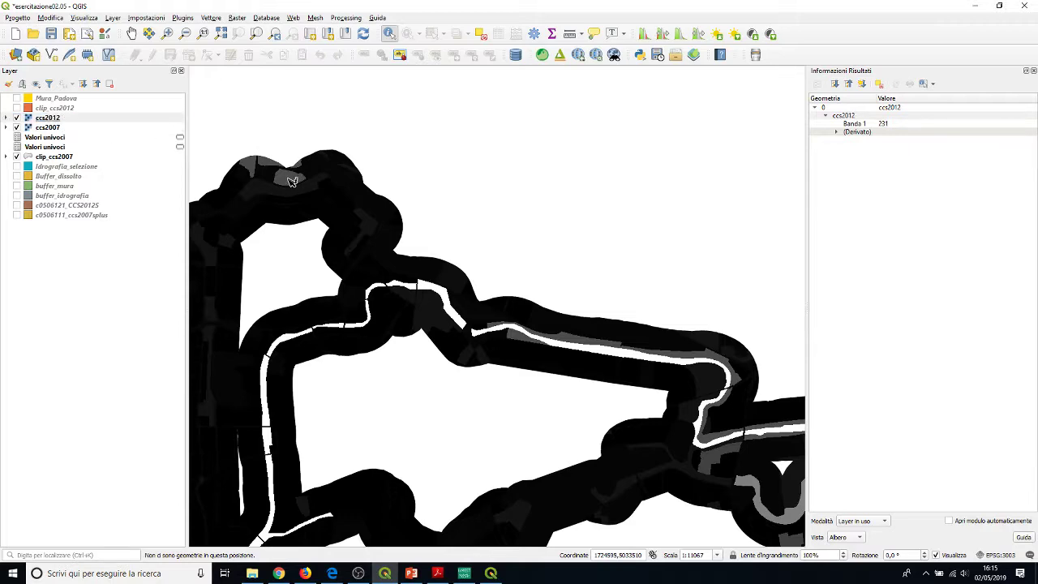
scroll(519, 217, "down", 1)
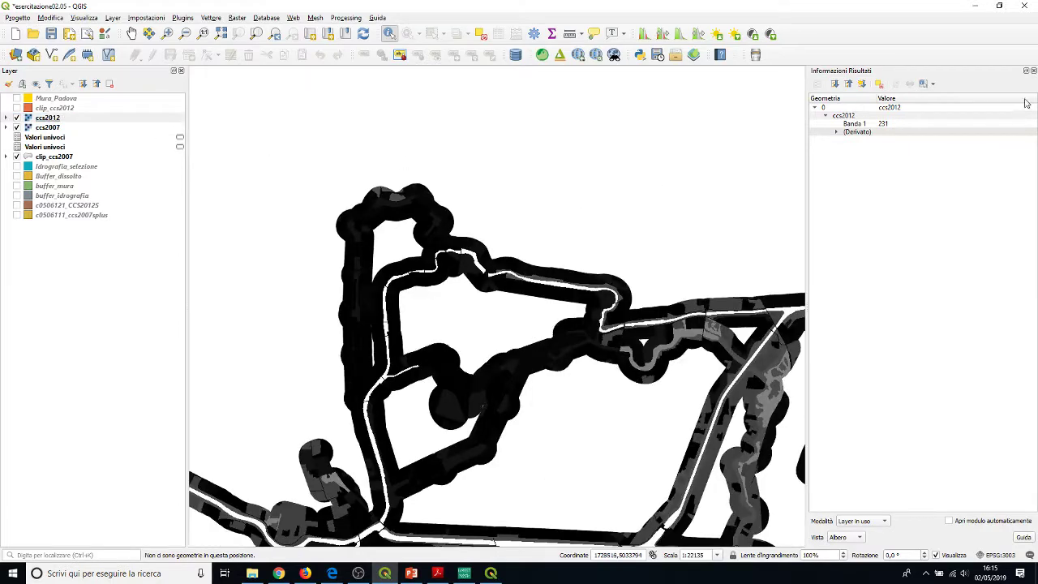
Close the identify results and compare the 2012 and 2007 rasters around the eastern canal junction by toggling ccs2012.
left_click(1034, 71)
scroll(915, 242, "down", 2)
scroll(624, 237, "up", 1)
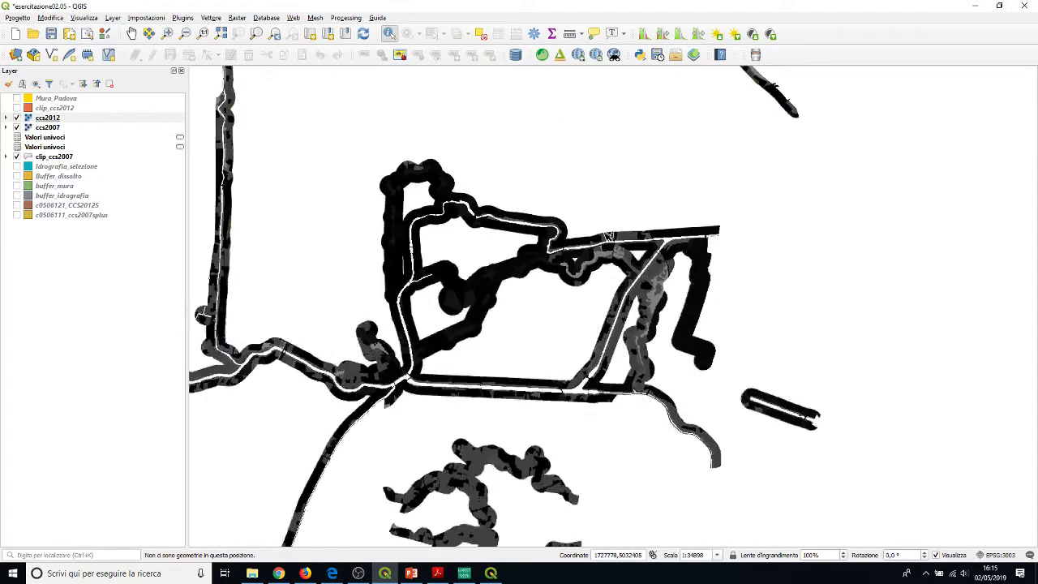
scroll(609, 235, "up", 1)
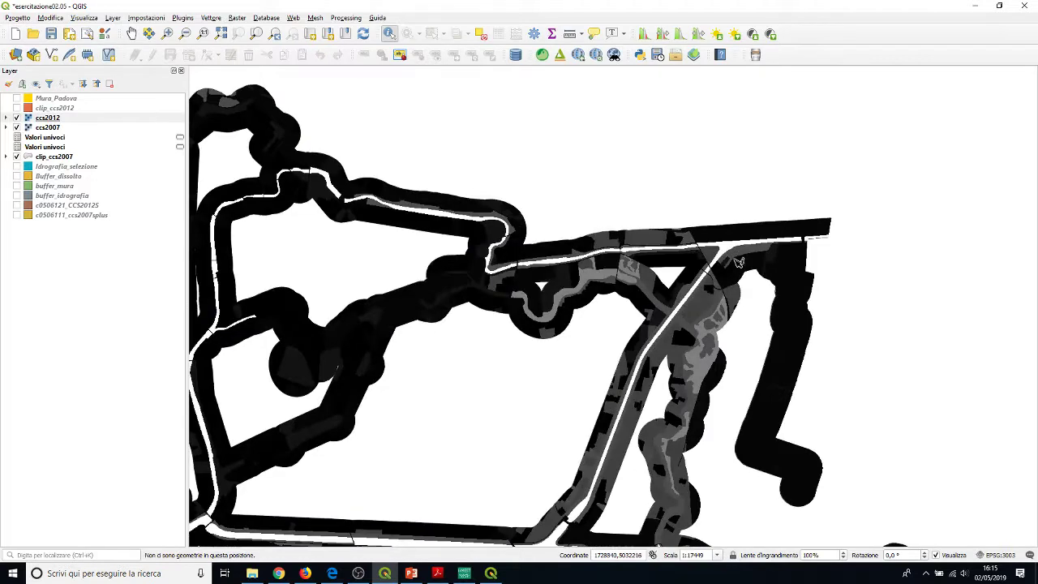
left_click(17, 118)
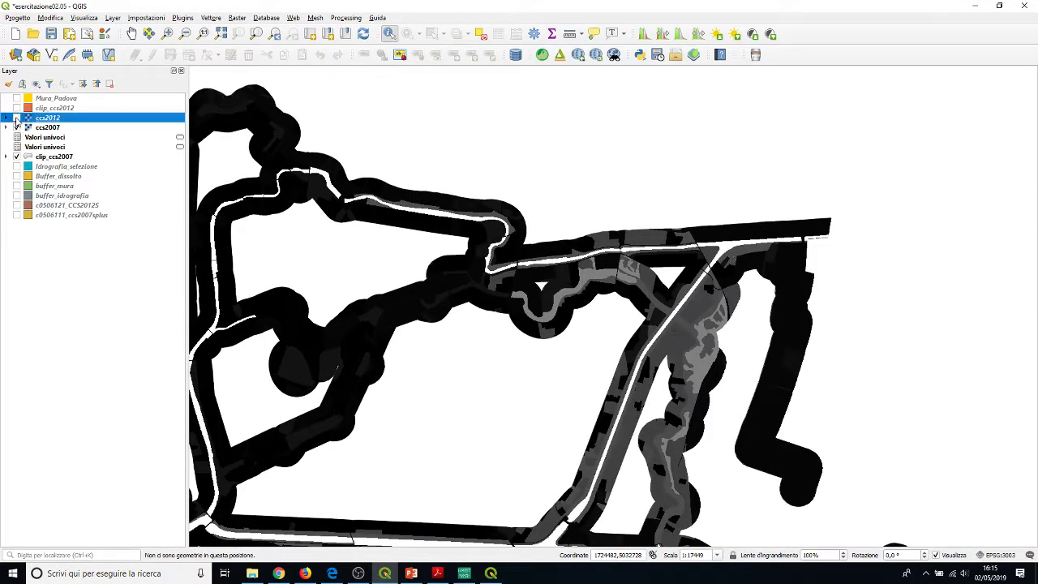
left_click(17, 119)
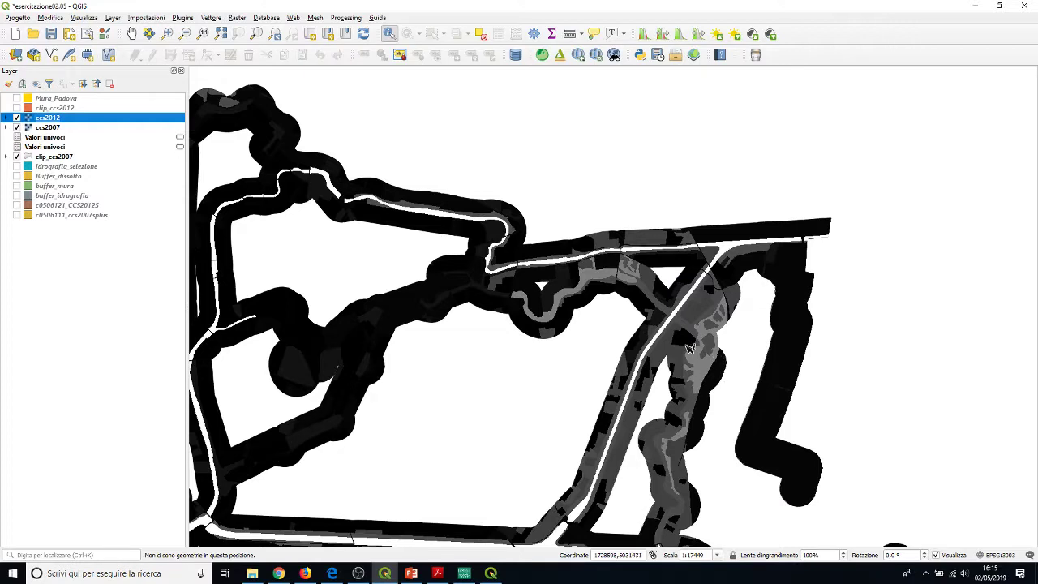
left_click(16, 118)
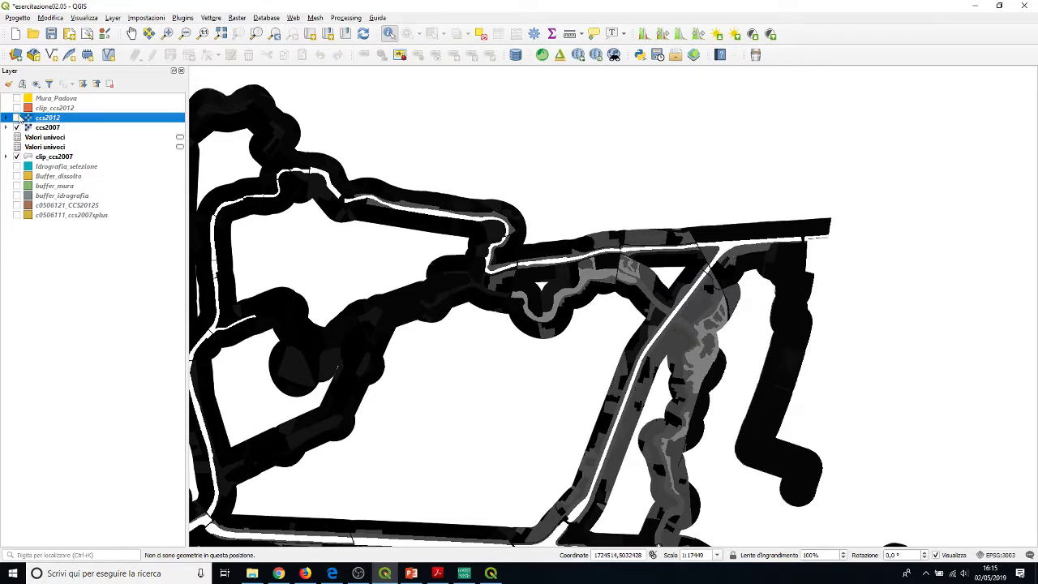
scroll(666, 341, "up", 1)
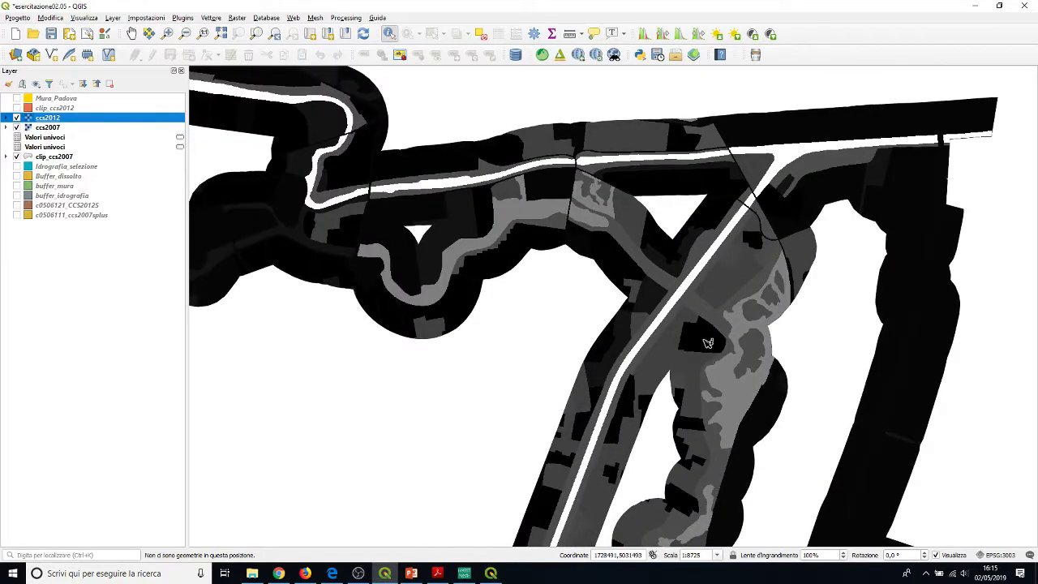
Add the Google.cn Satellite basemap from QuickMapServices to the project.
left_click(293, 17)
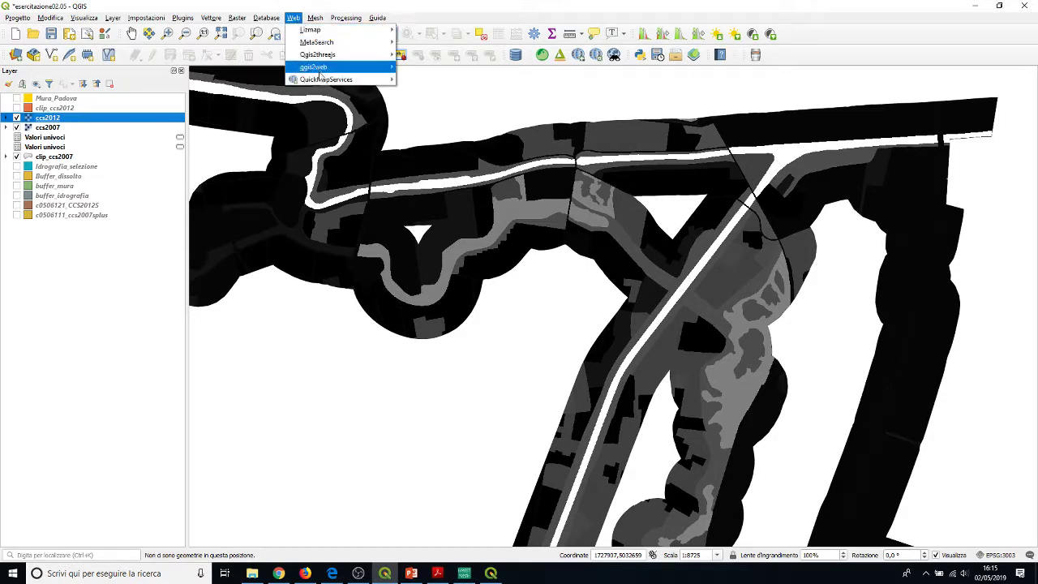
mouse_move(322, 79)
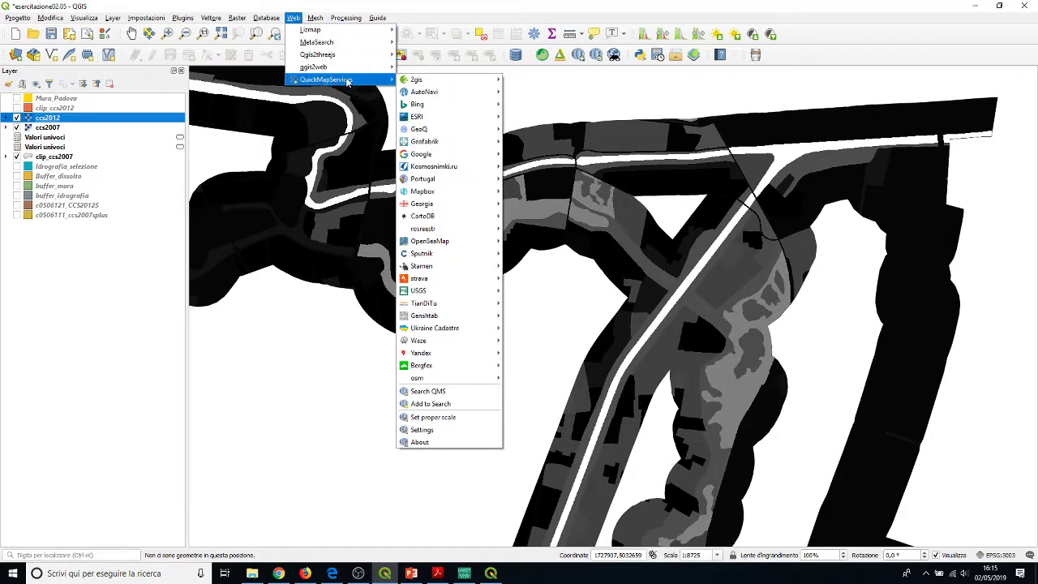
mouse_move(416, 80)
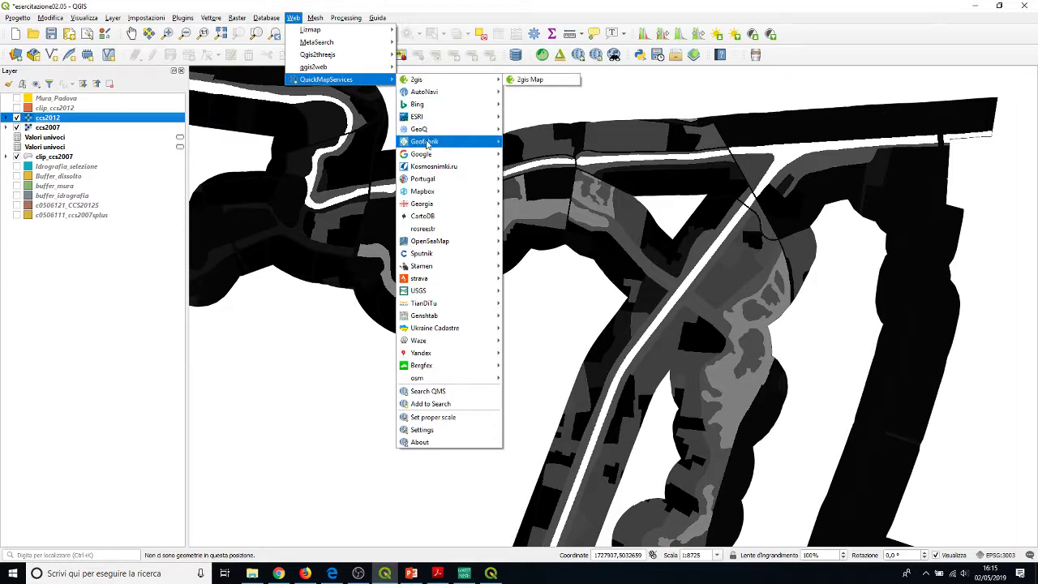
mouse_move(436, 154)
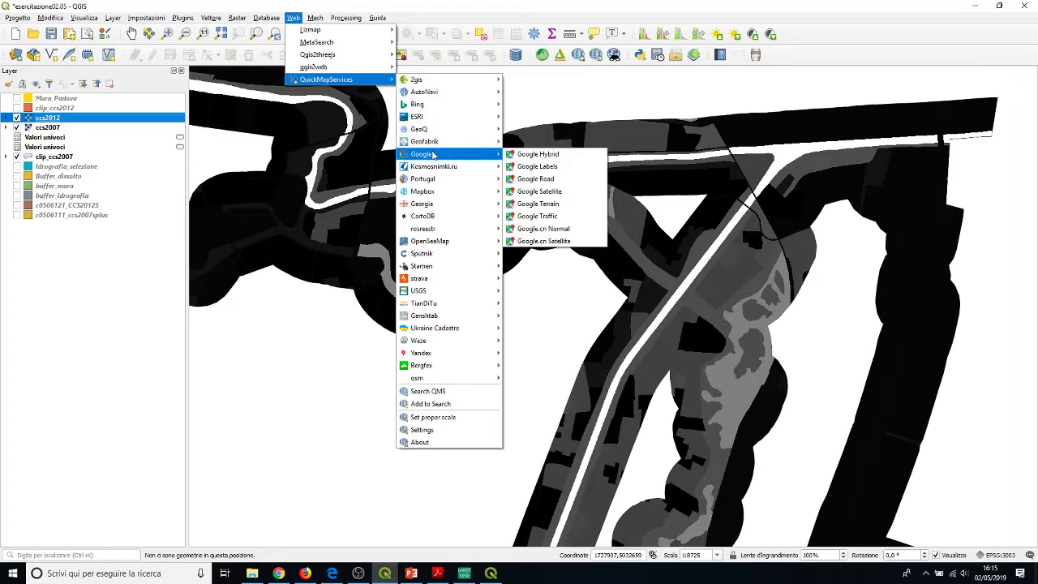
left_click(552, 247)
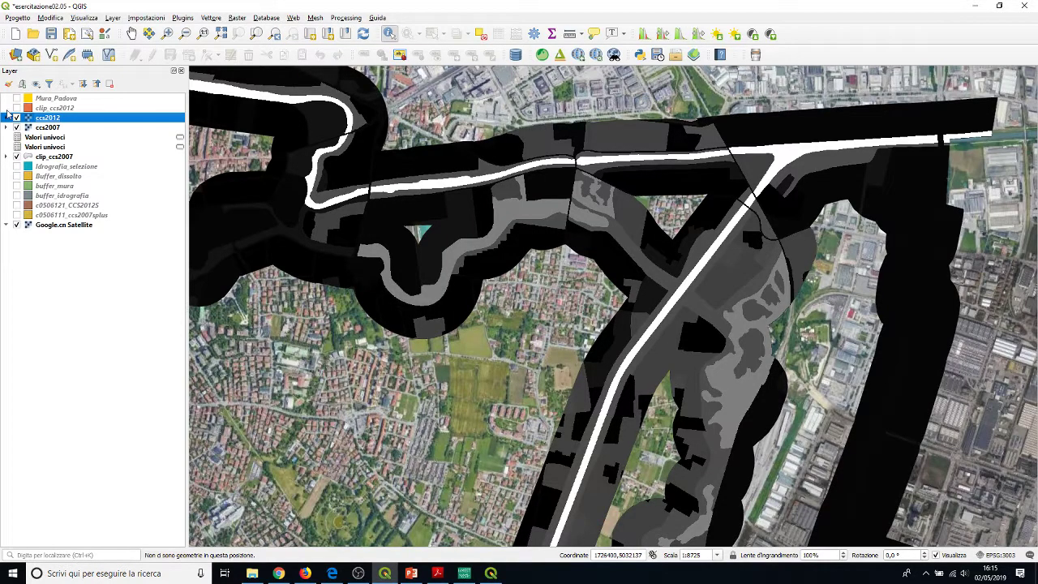
Hide the ccs2012, ccs2007 and clip_ccs2007 layers so that only the satellite basemap is displayed.
left_click(17, 119)
left_click(17, 127)
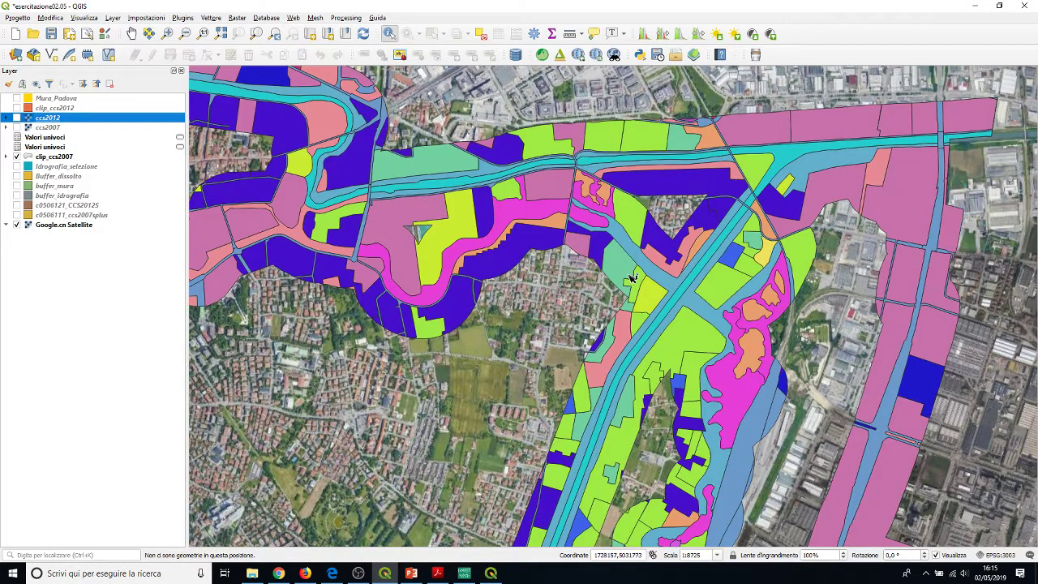
left_click(17, 157)
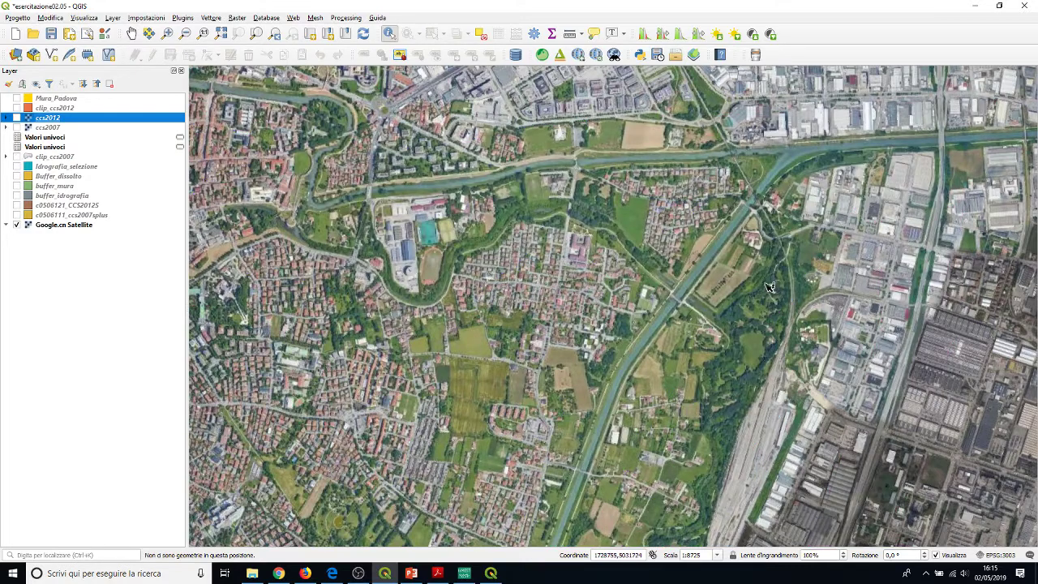
Compare the land-cover rasters with the satellite imagery near the canal bridge by toggling their visibility.
scroll(769, 288, "up", 1)
left_click(17, 118)
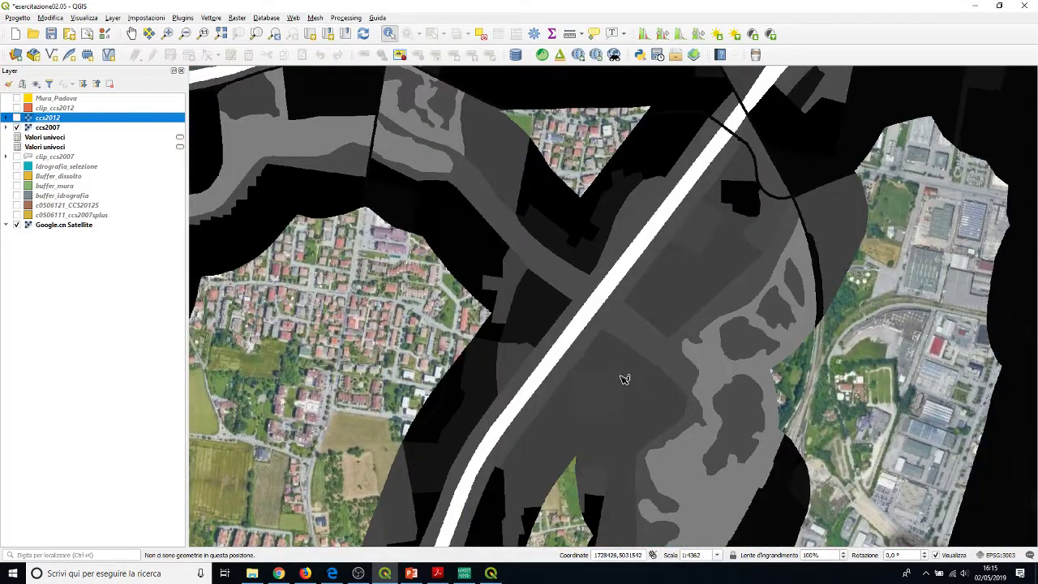
left_click(16, 128)
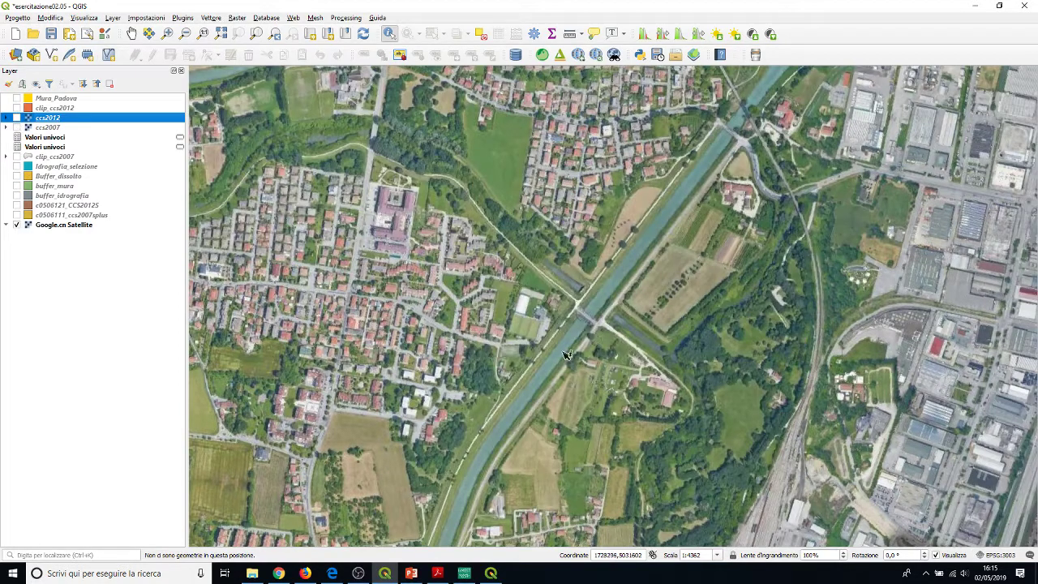
scroll(673, 414, "up", 2)
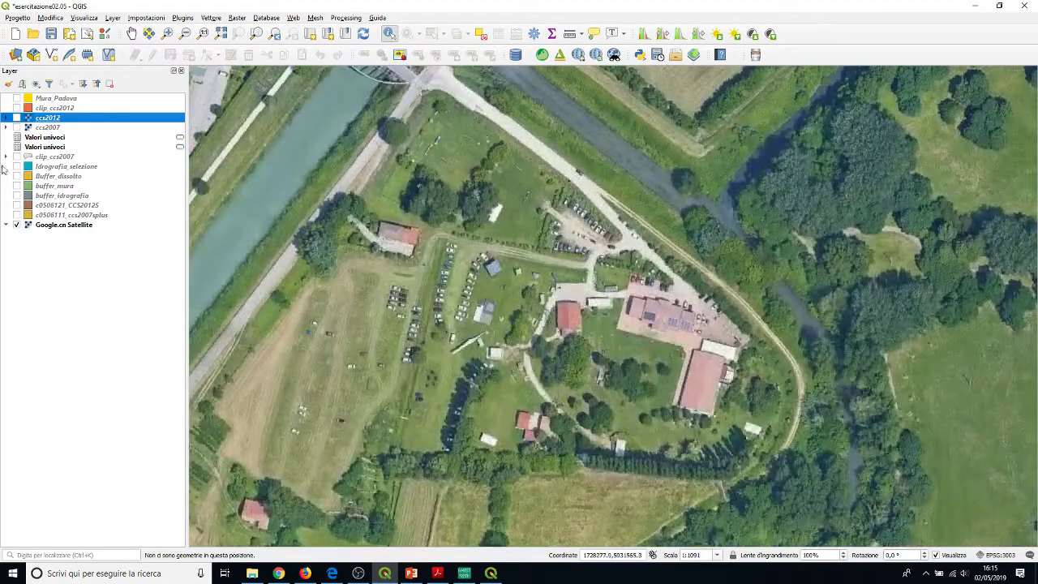
Display ccs2007 and identify the ccs2012 and ccs2007 cell values in the area southeast of the canal bridge.
left_click(16, 128)
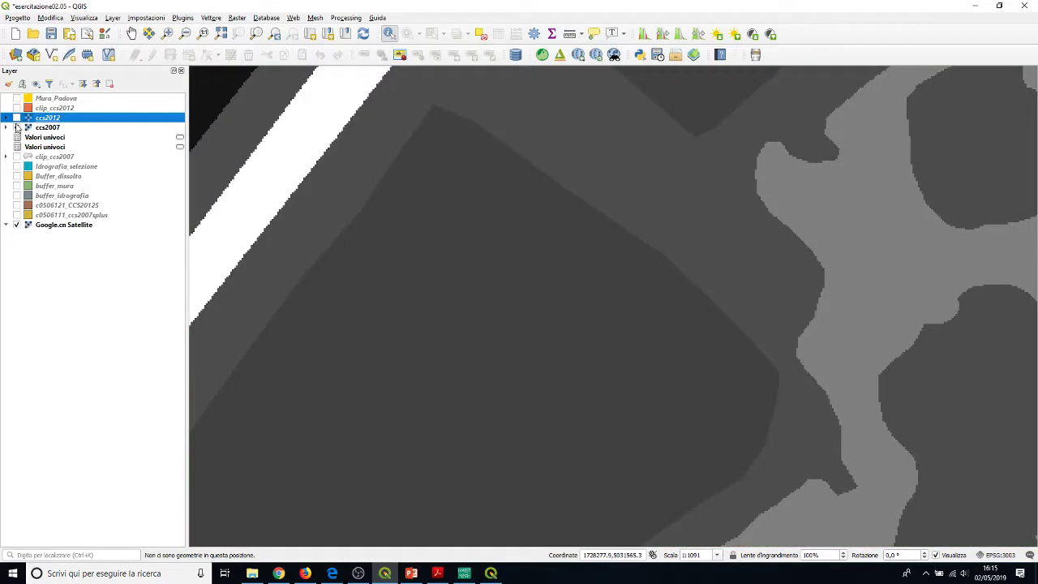
left_click(644, 358)
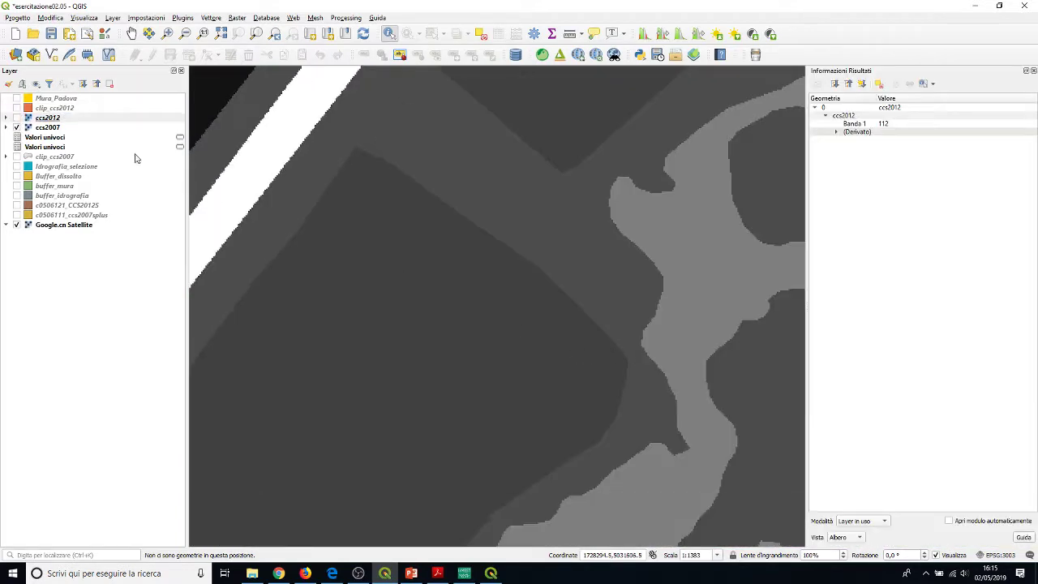
left_click(60, 129)
left_click(585, 361)
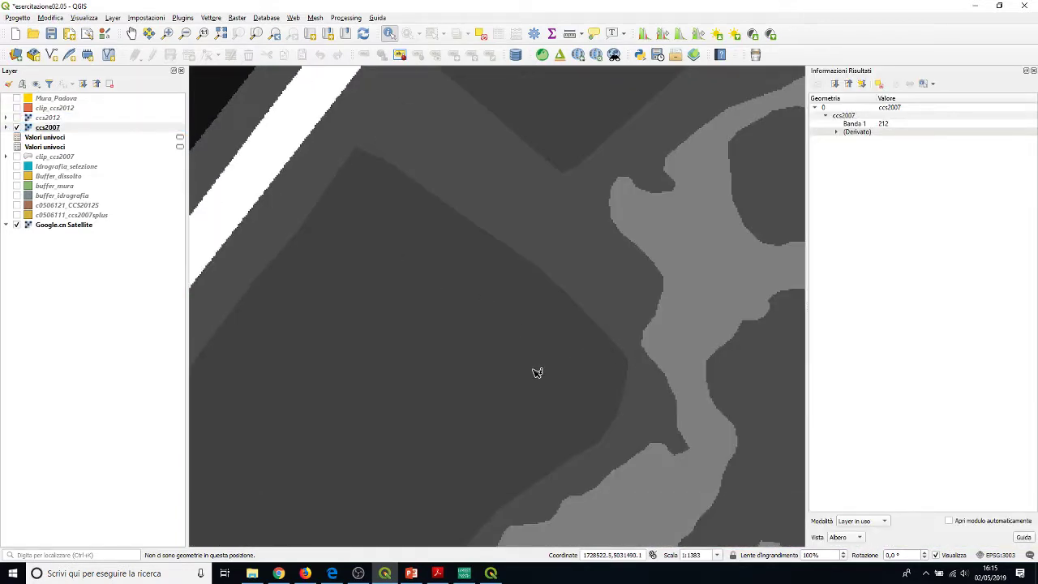
Check the black ccs2012 patch against the satellite view of the farm buildings, leaving both rasters hidden.
left_click(16, 117)
left_click(16, 127)
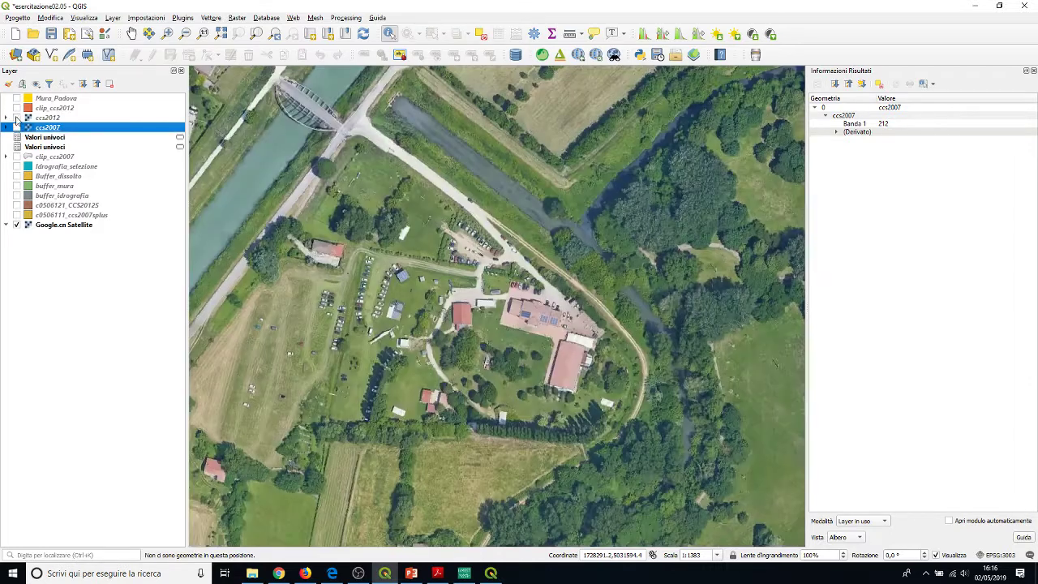
left_click(16, 117)
left_click(16, 118)
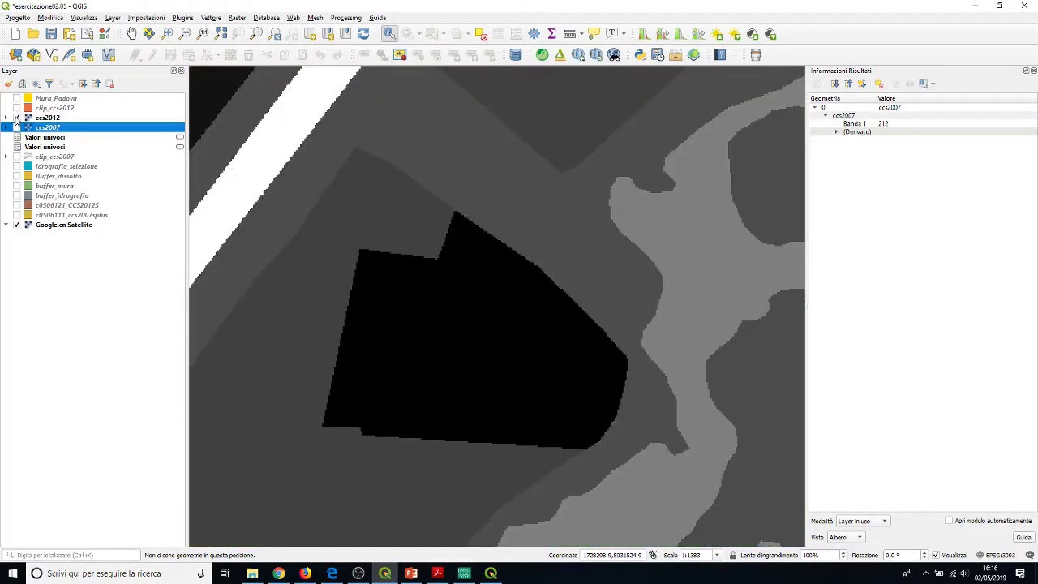
left_click(16, 118)
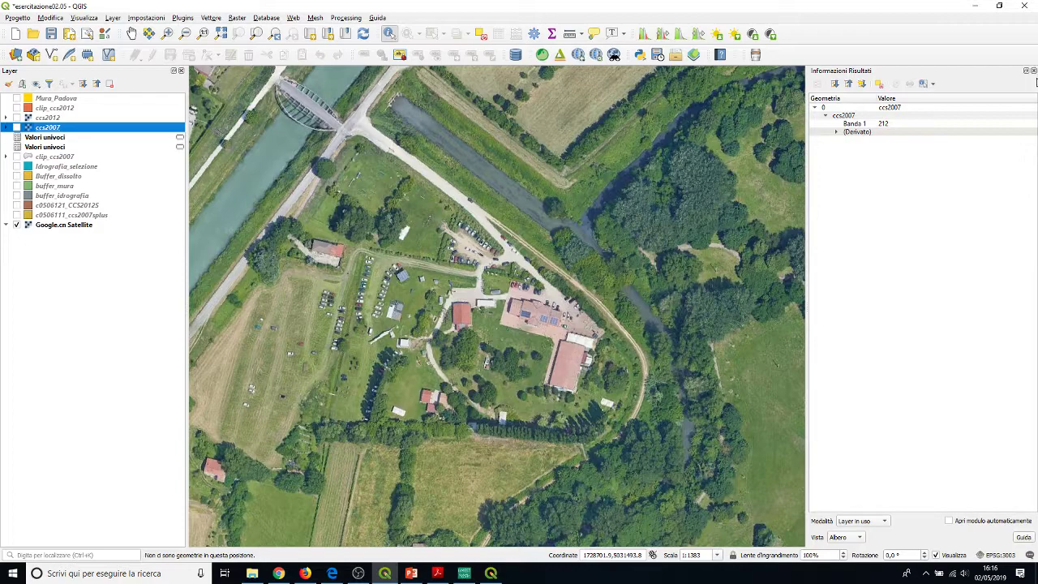
Close the identify results and save the QGIS project.
left_click(1033, 72)
scroll(663, 406, "down", 1)
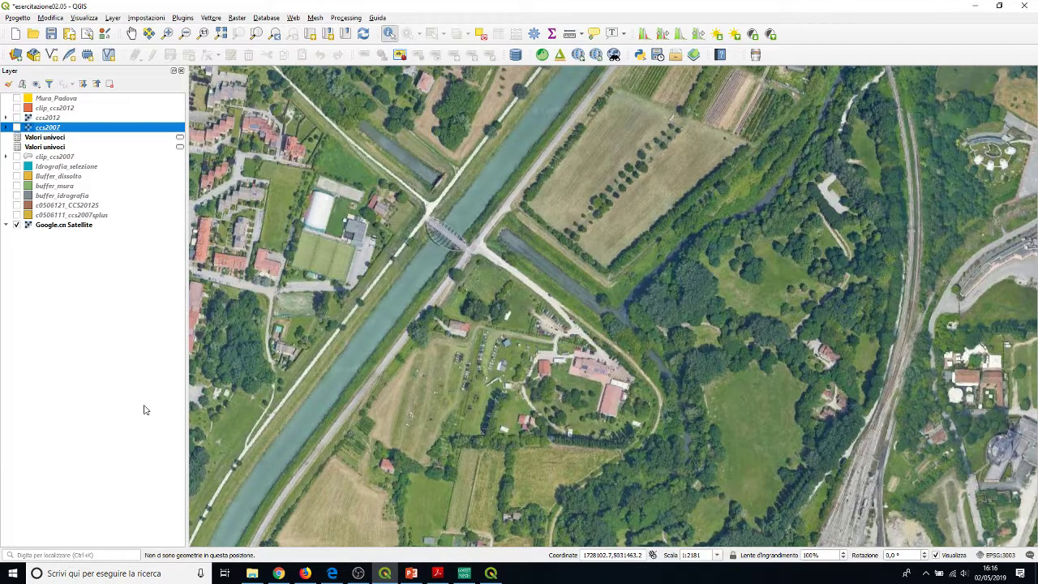
left_click(50, 34)
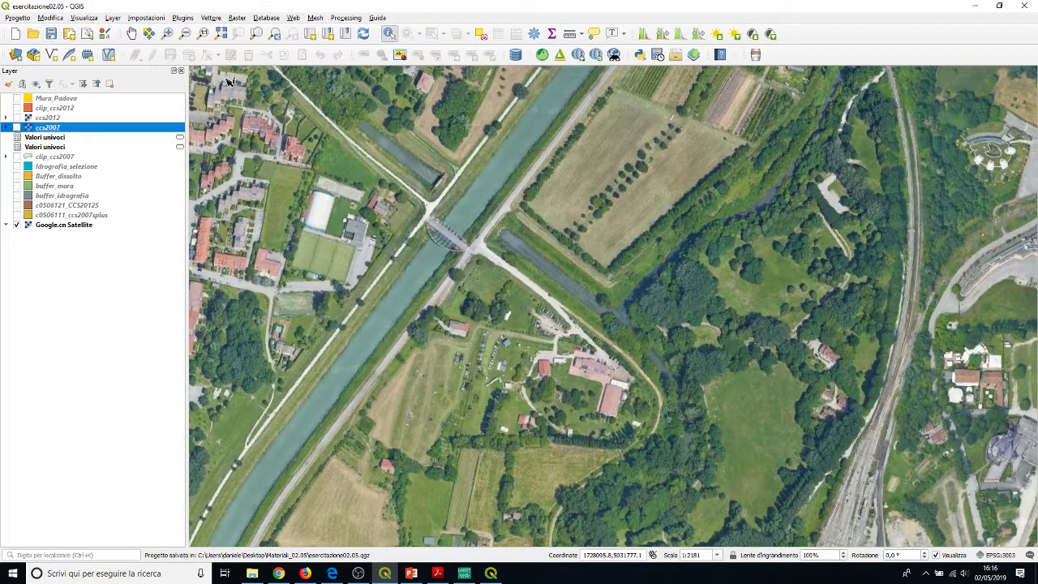
Switch to File Explorer and review the contents of the Materiali_02.05 folder and its Processi subfolder.
left_click(972, 6)
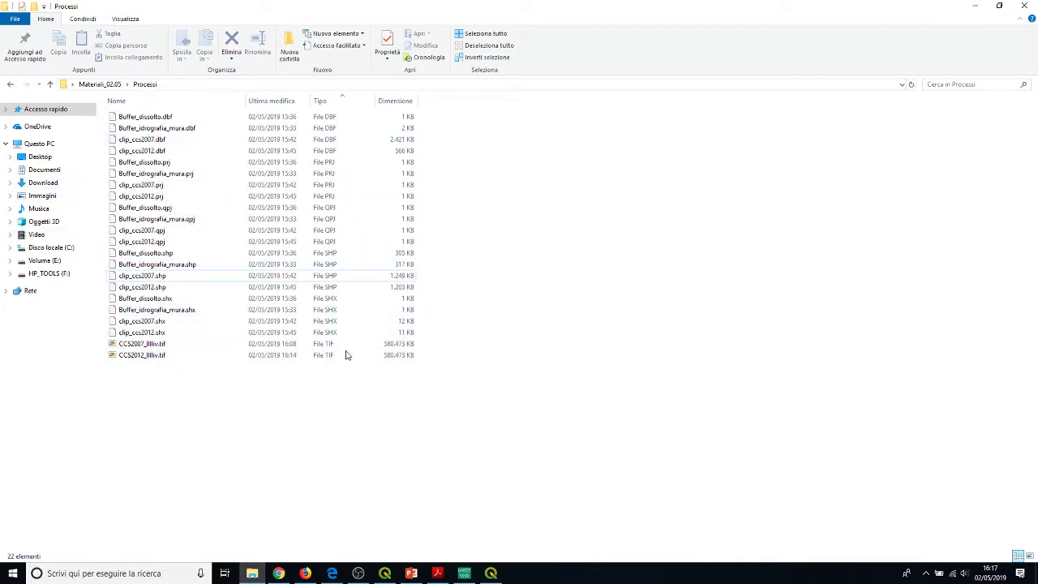
left_click(95, 85)
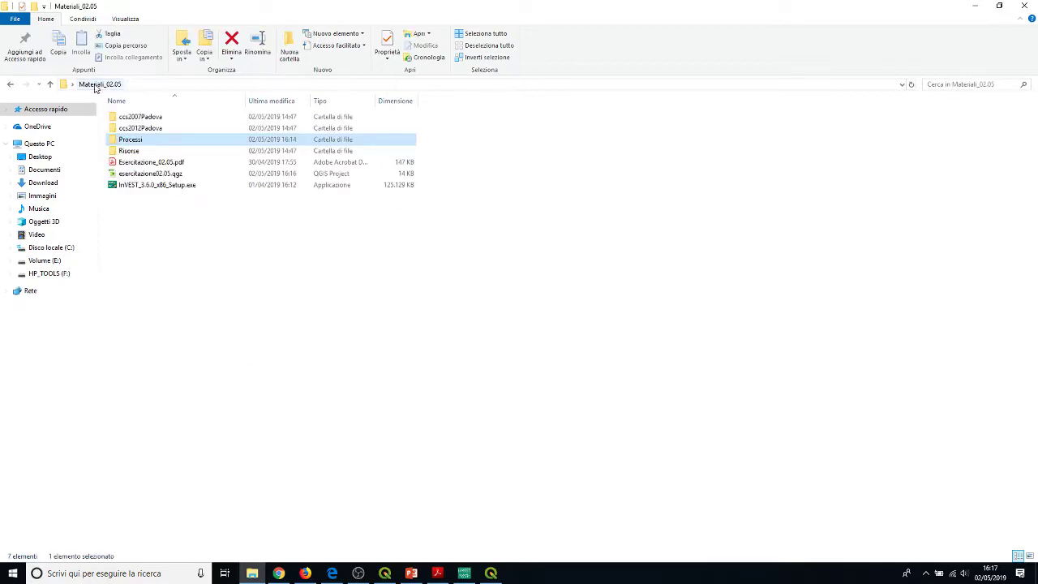
double_click(125, 139)
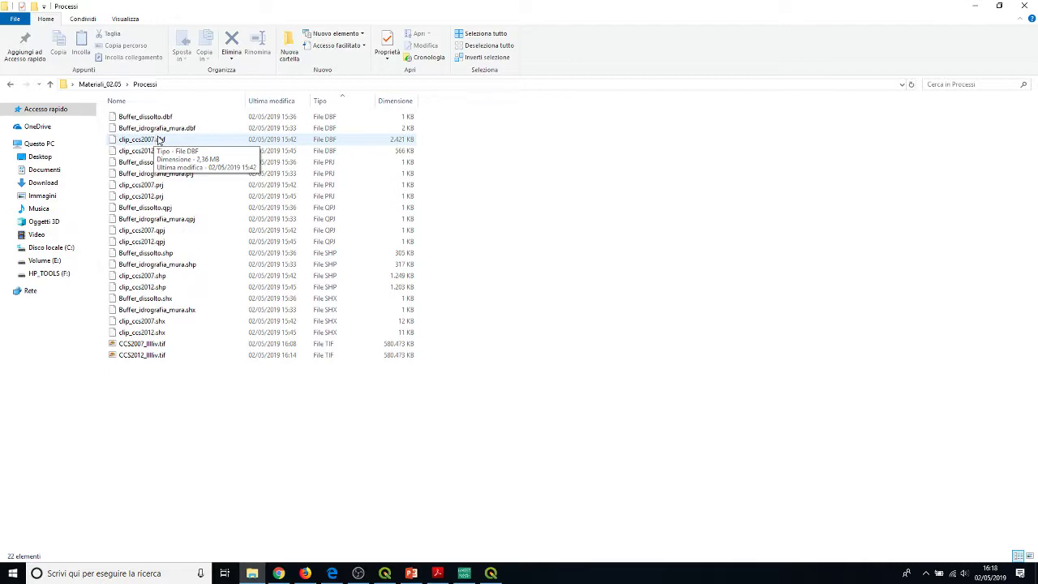
right_click(160, 140)
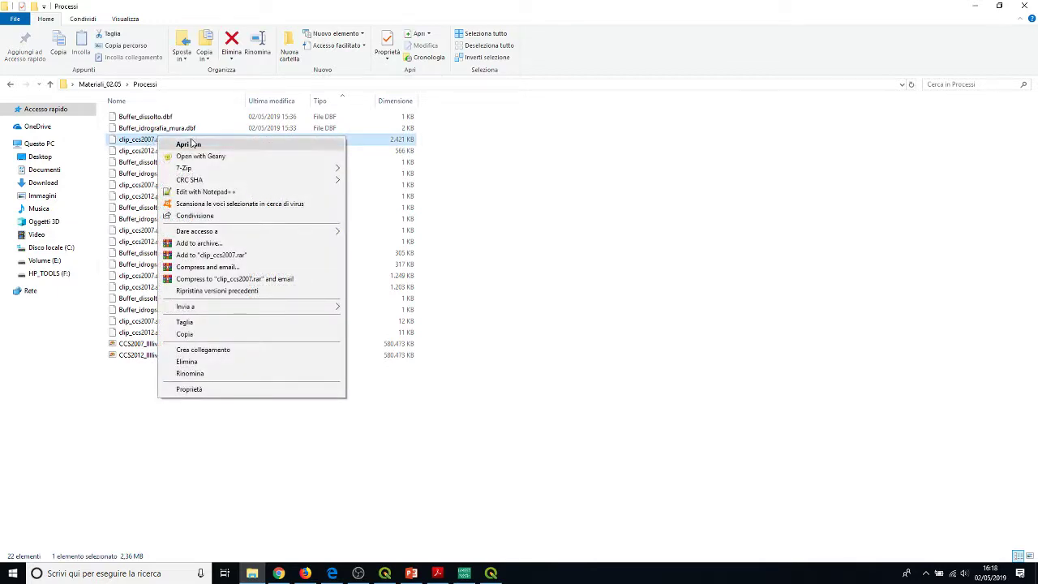
left_click(197, 144)
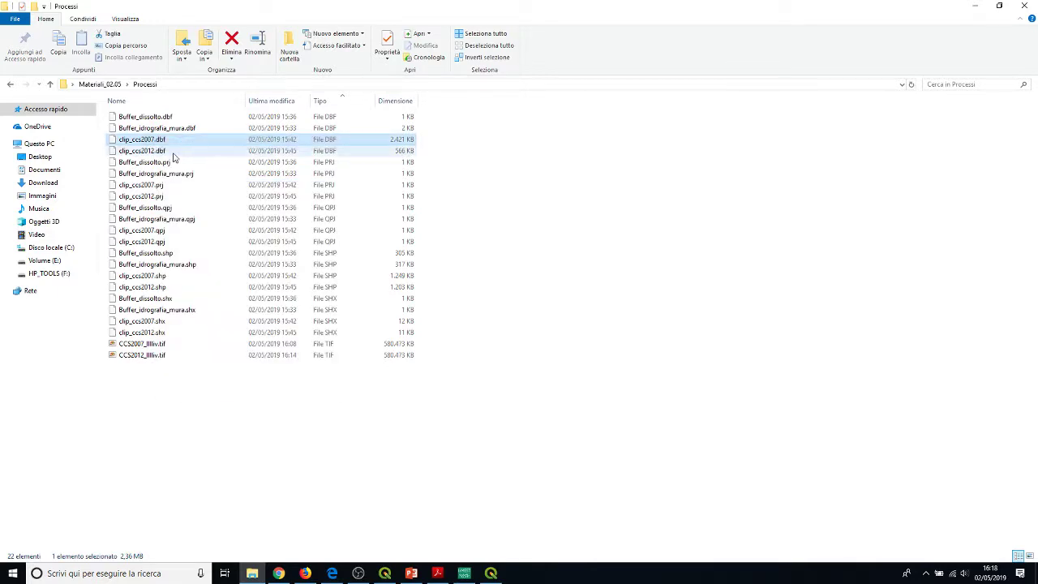
left_click(455, 225)
scroll(515, 283, "down", 5)
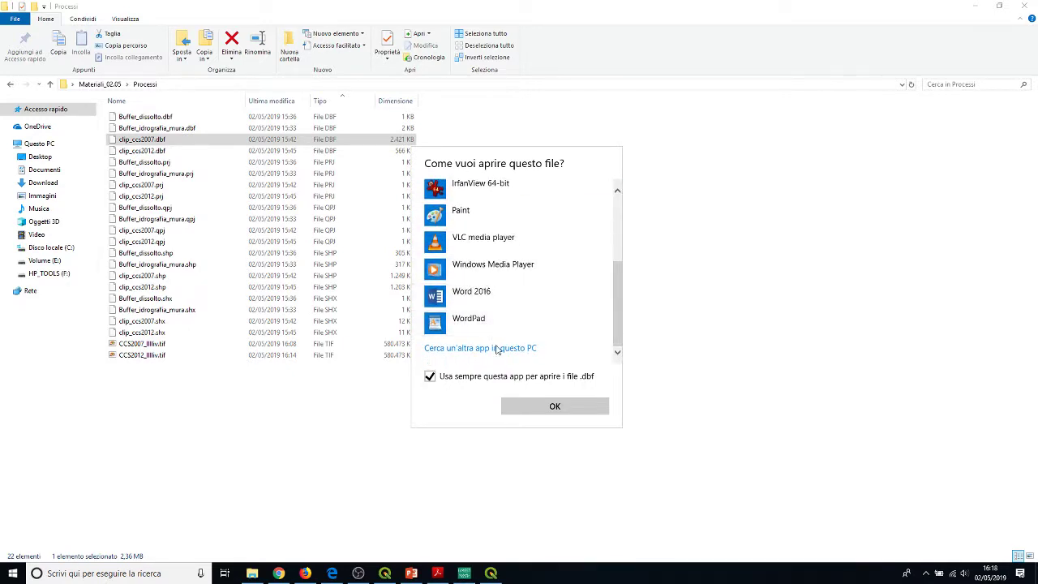
left_click(501, 351)
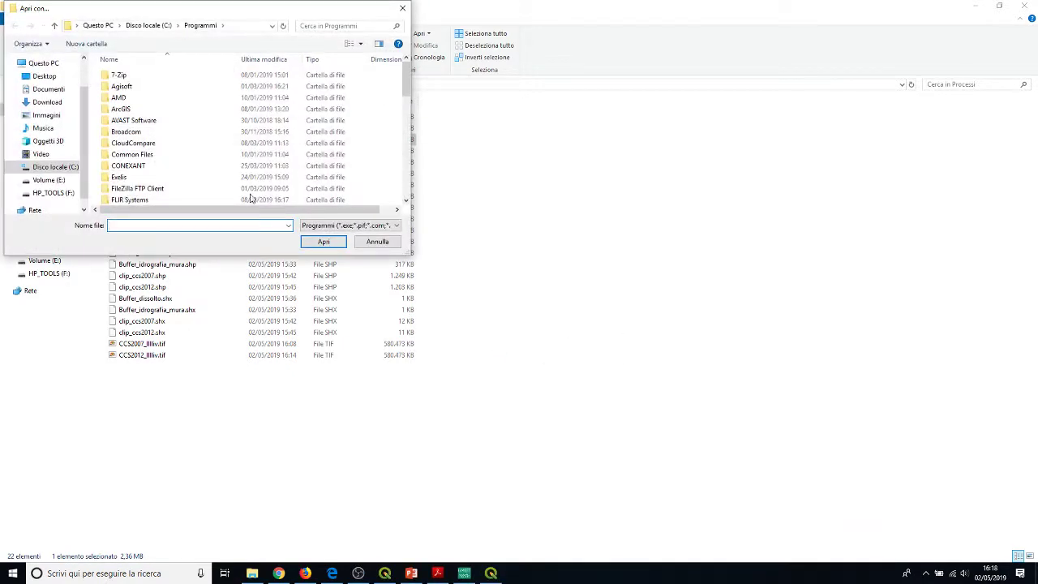
scroll(253, 199, "down", 7)
left_click(403, 8)
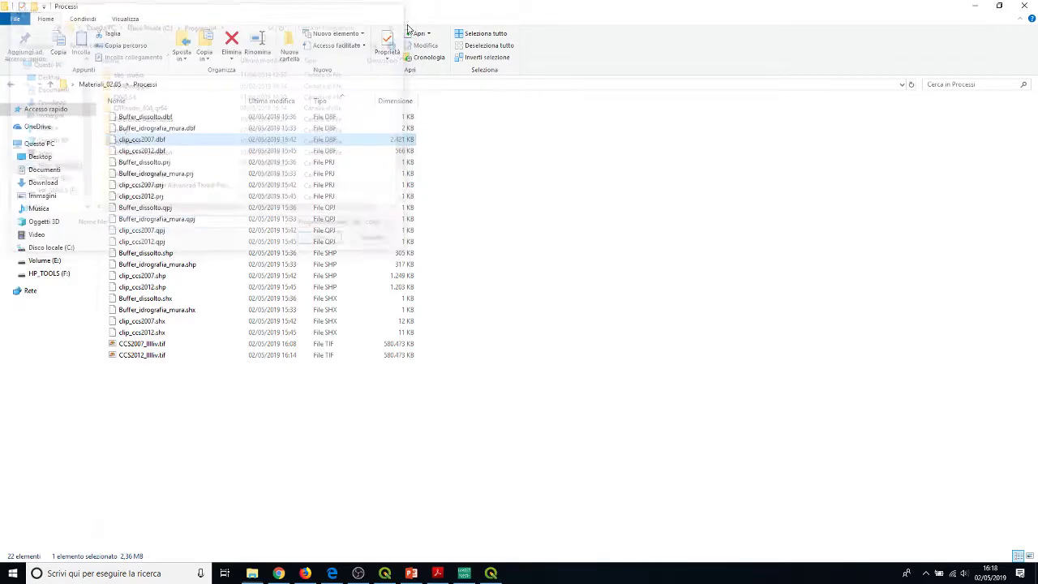
Find and start Excel 2016 and create a blank workbook.
left_click(147, 581)
type("ex")
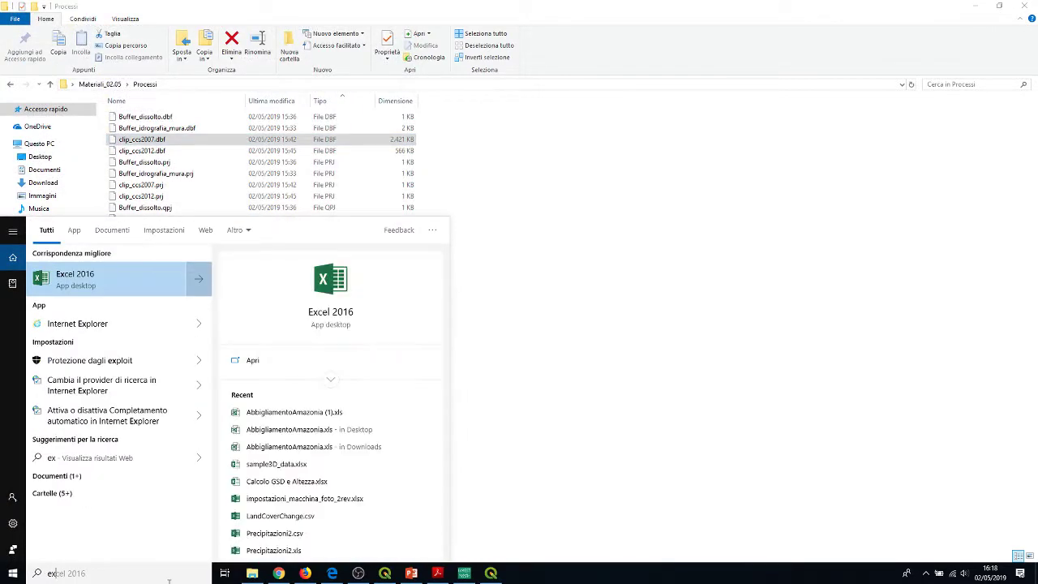
left_click(56, 288)
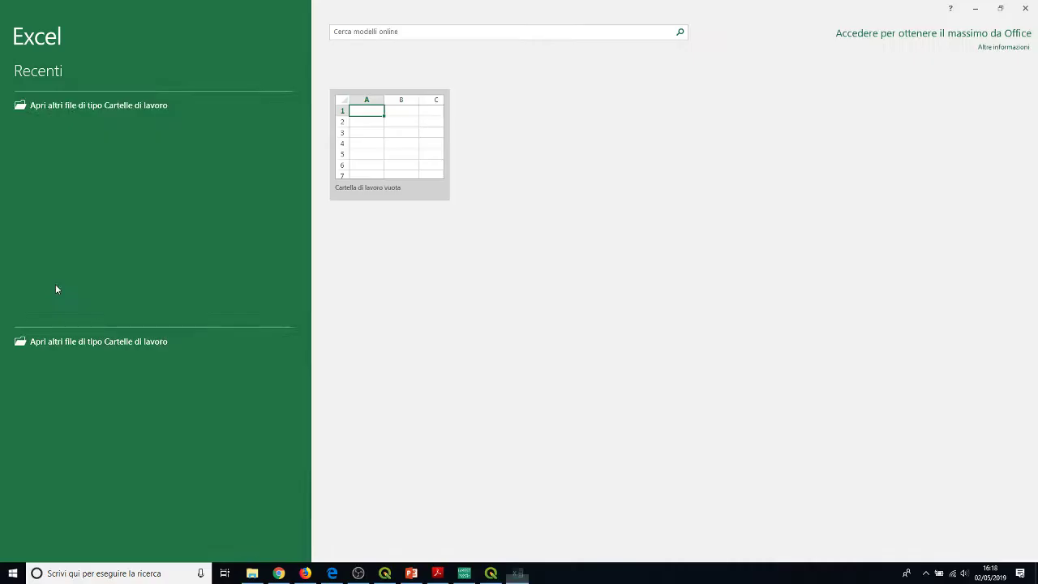
left_click(371, 137)
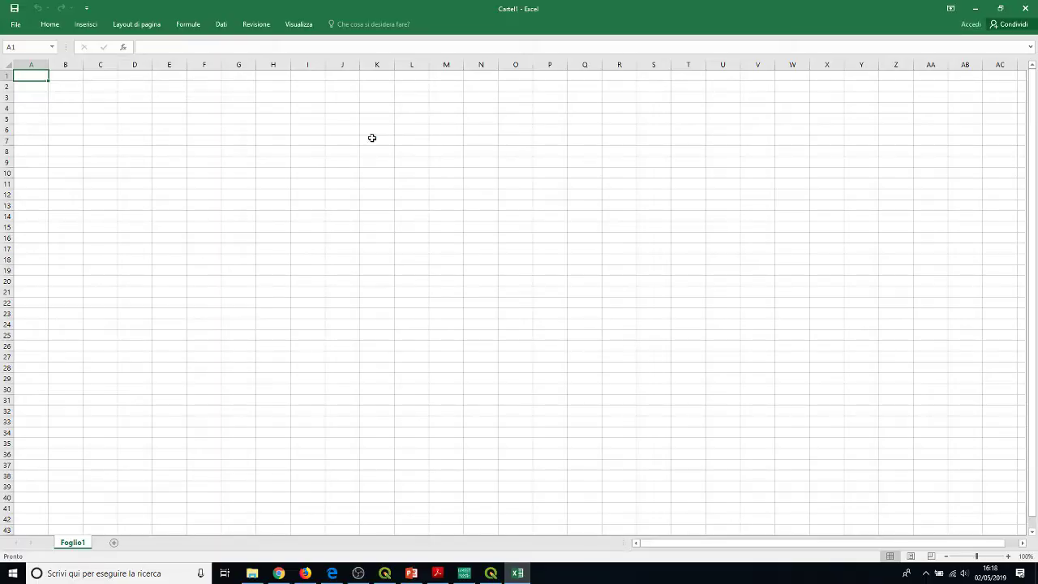
Start opening an existing file and browse to the Processi folder inside Materiali_02.05 on the Desktop.
left_click(16, 25)
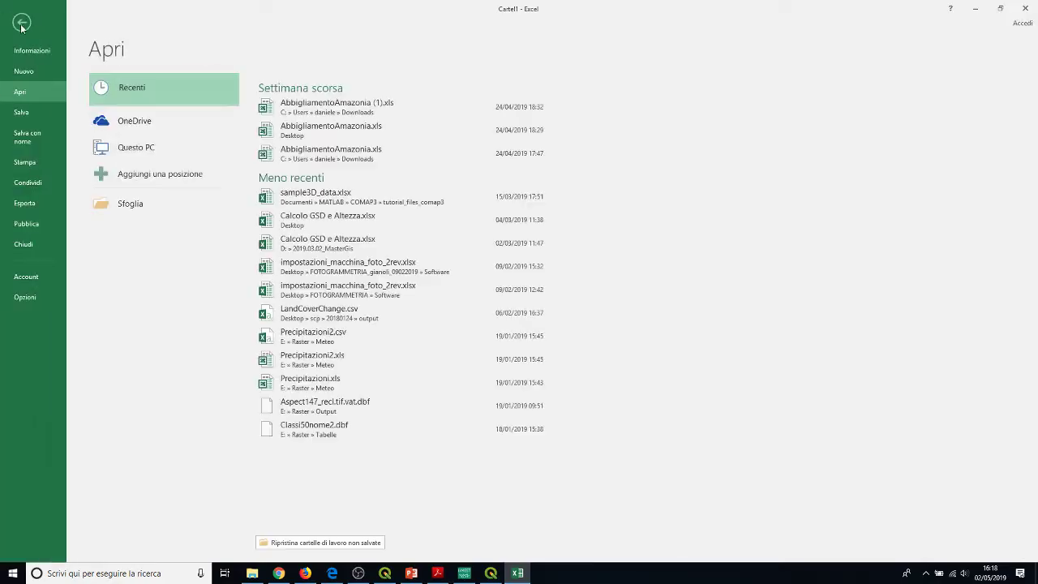
left_click(29, 140)
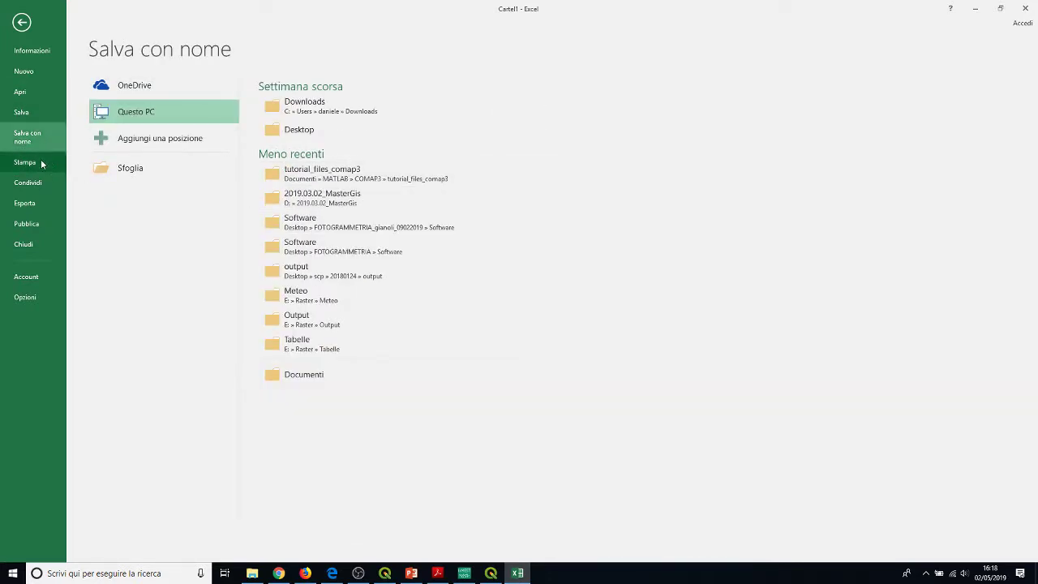
left_click(22, 94)
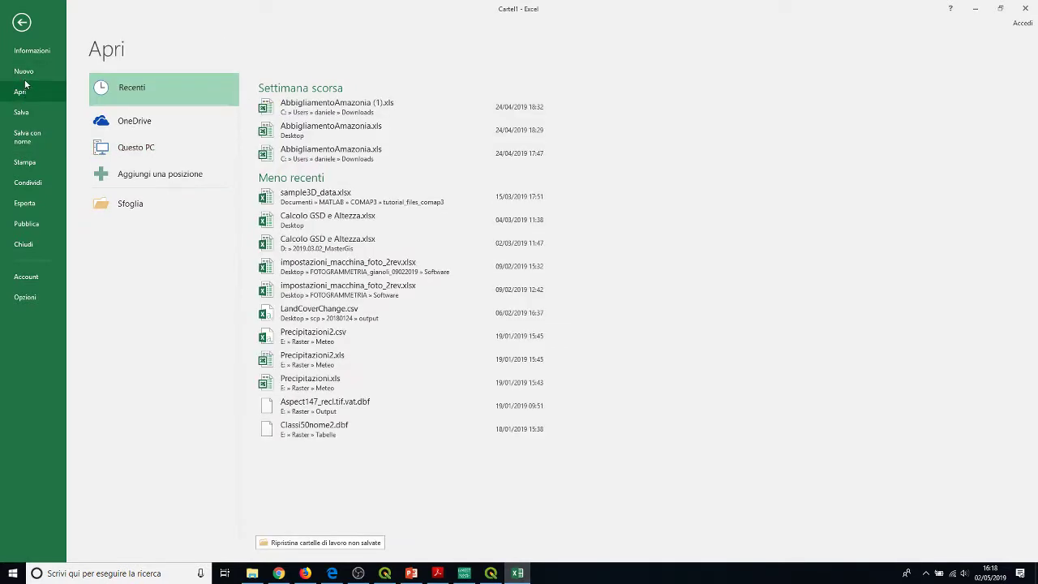
left_click(143, 150)
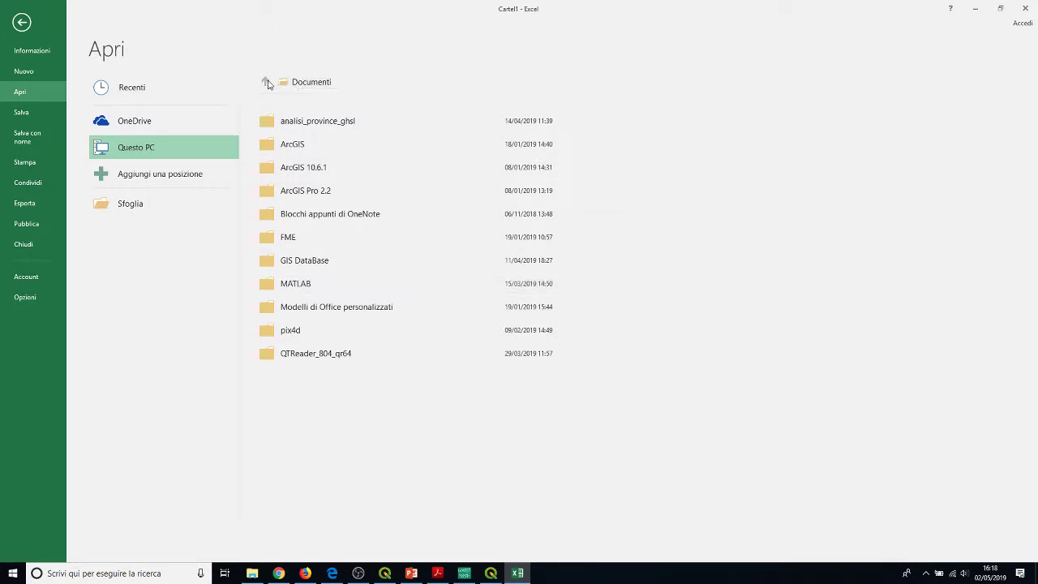
left_click(139, 207)
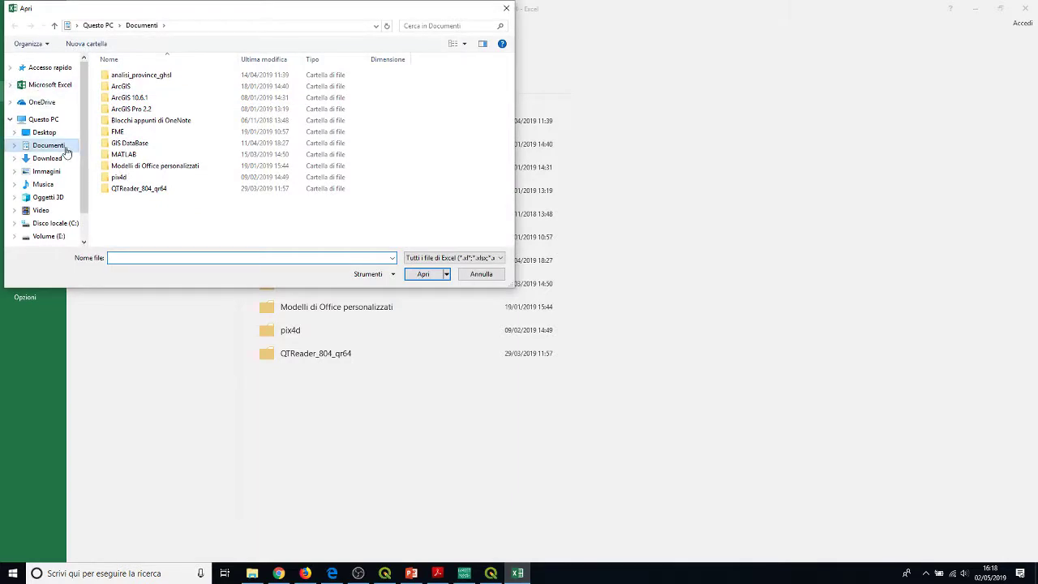
left_click(44, 132)
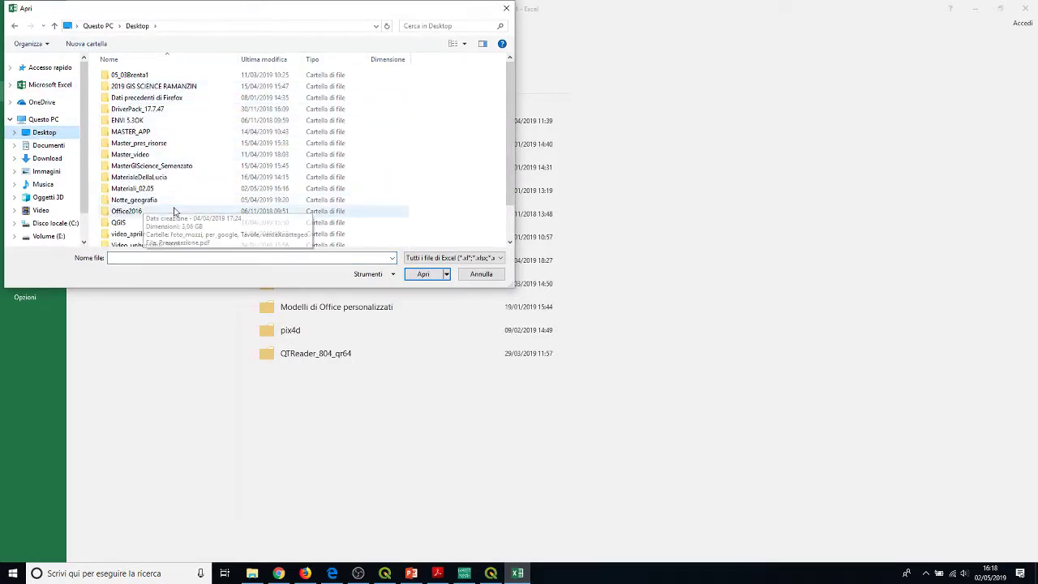
double_click(129, 191)
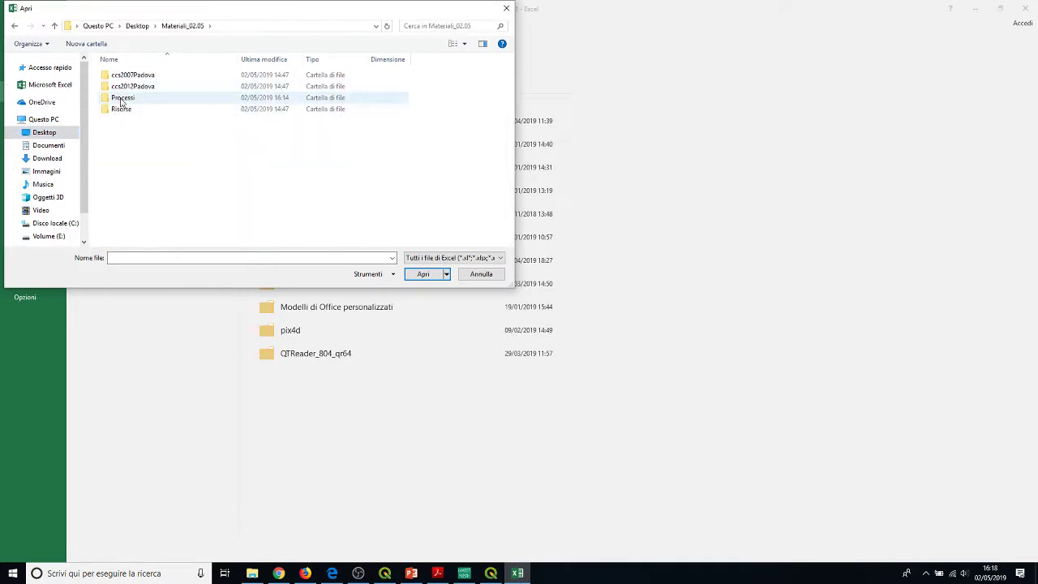
double_click(121, 99)
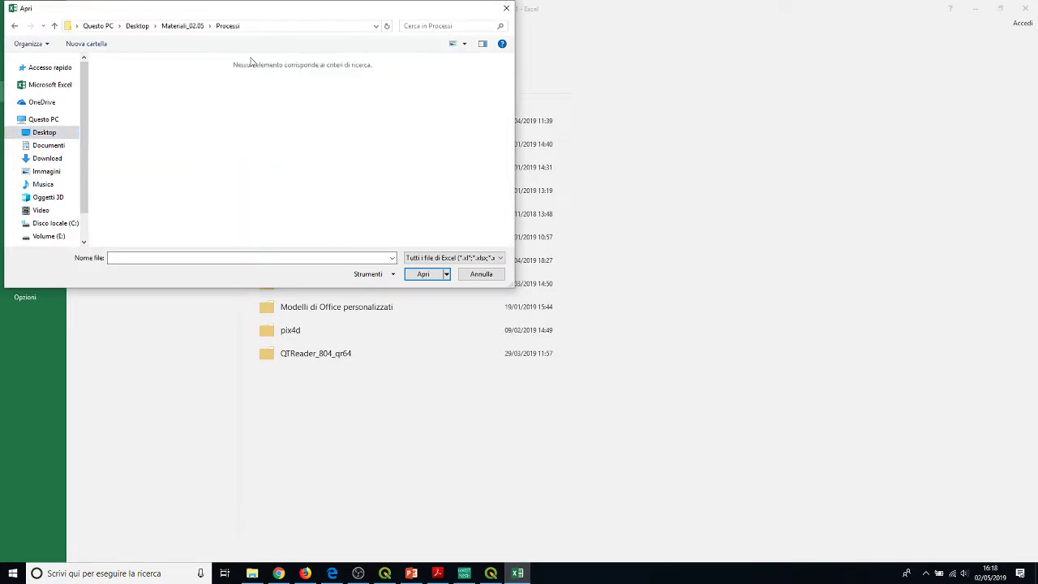
Show all file types in the Processi folder and open clip_ccs2007.dbf.
left_click(435, 258)
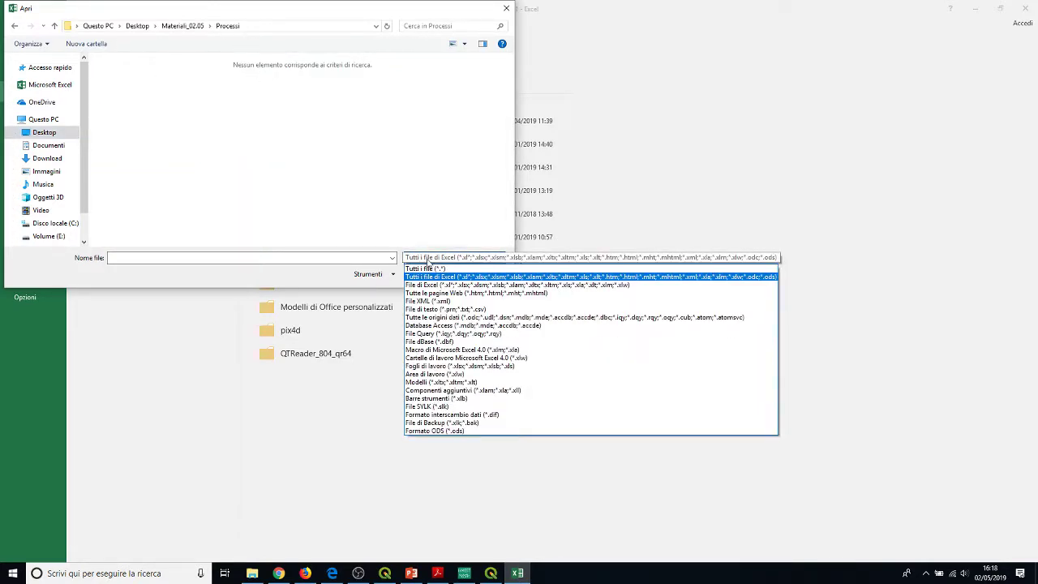
left_click(429, 269)
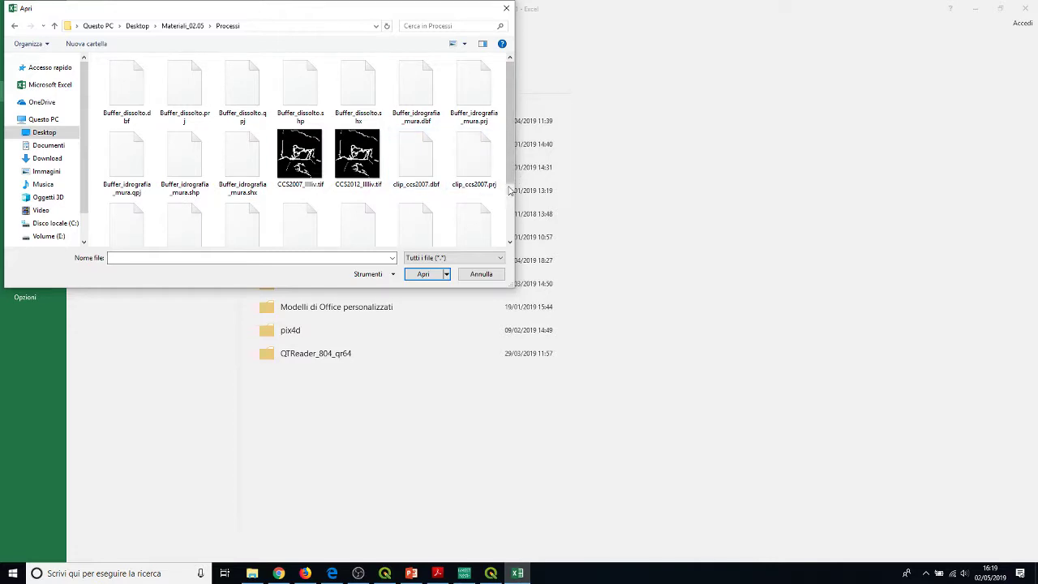
left_click(438, 258)
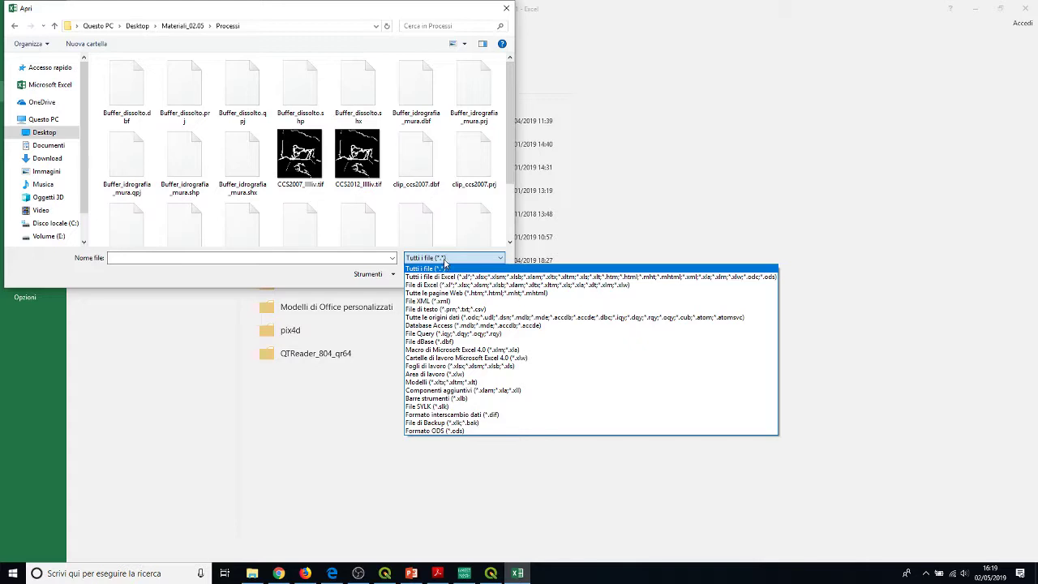
left_click(444, 261)
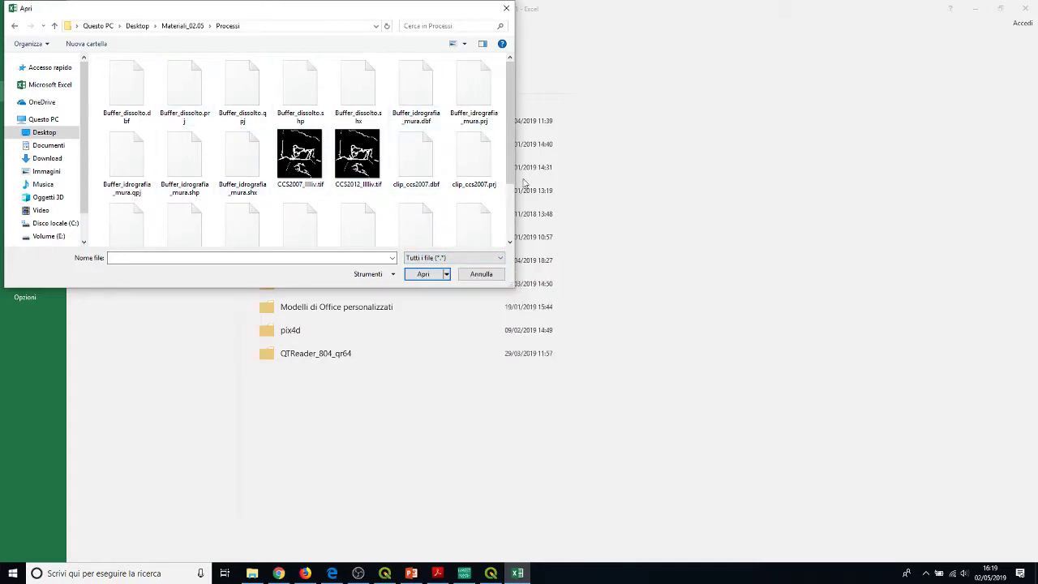
left_click(428, 168)
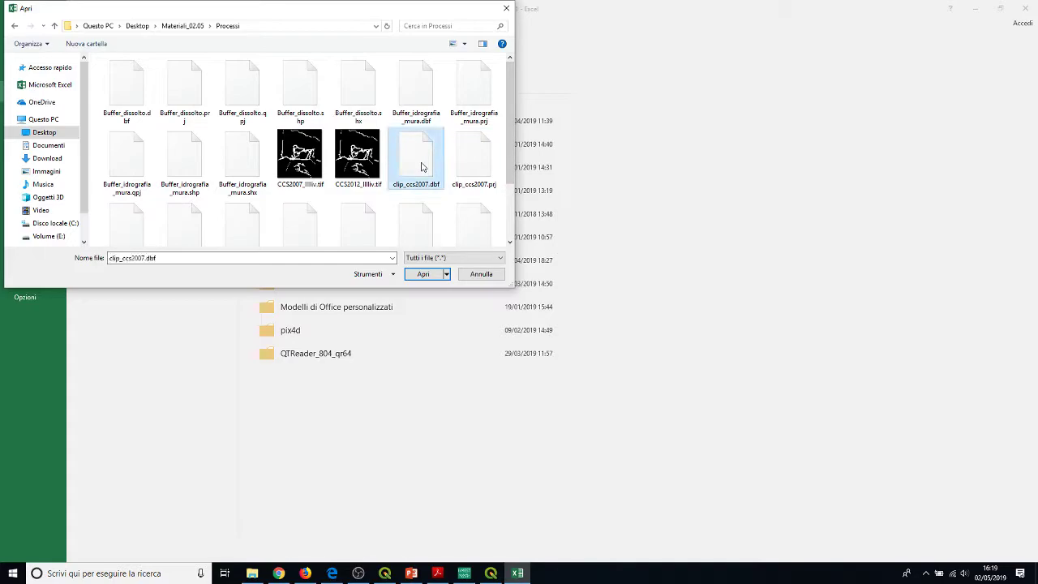
left_click(431, 274)
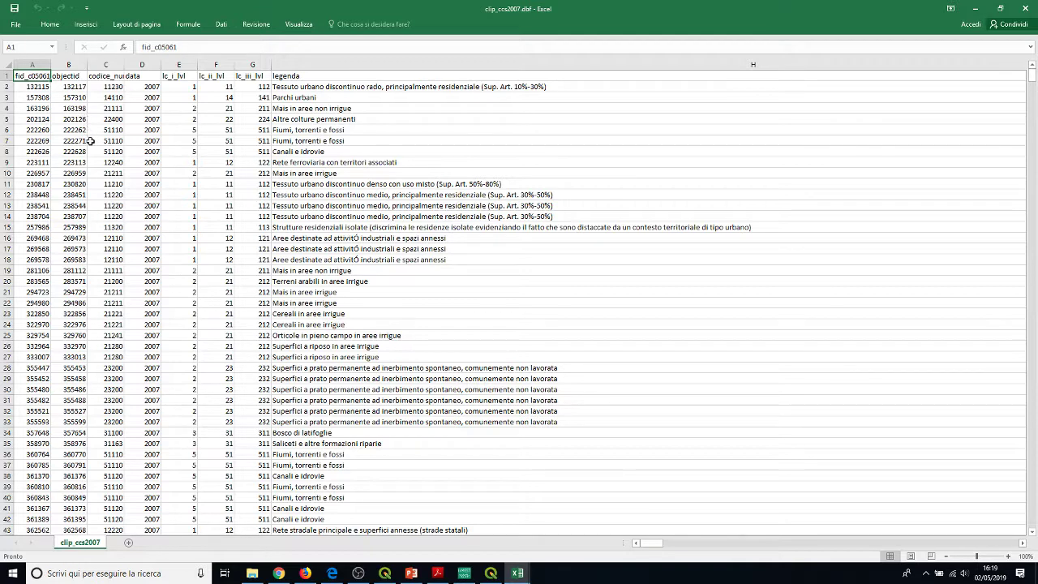
Save a copy of the table in the Processi folder as an Excel workbook (.xlsx) named Carbonpools2007.
left_click(14, 25)
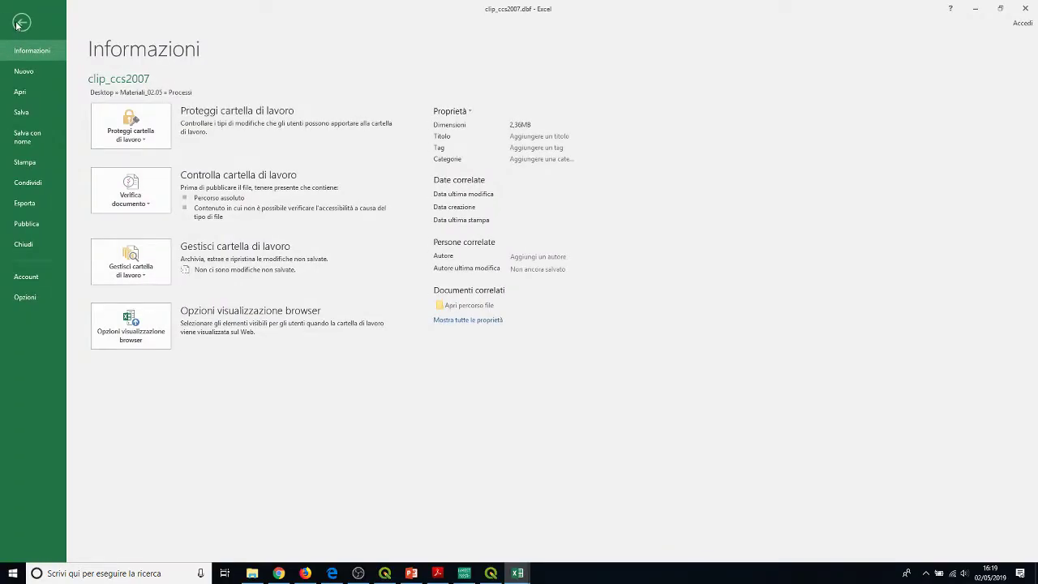
left_click(21, 141)
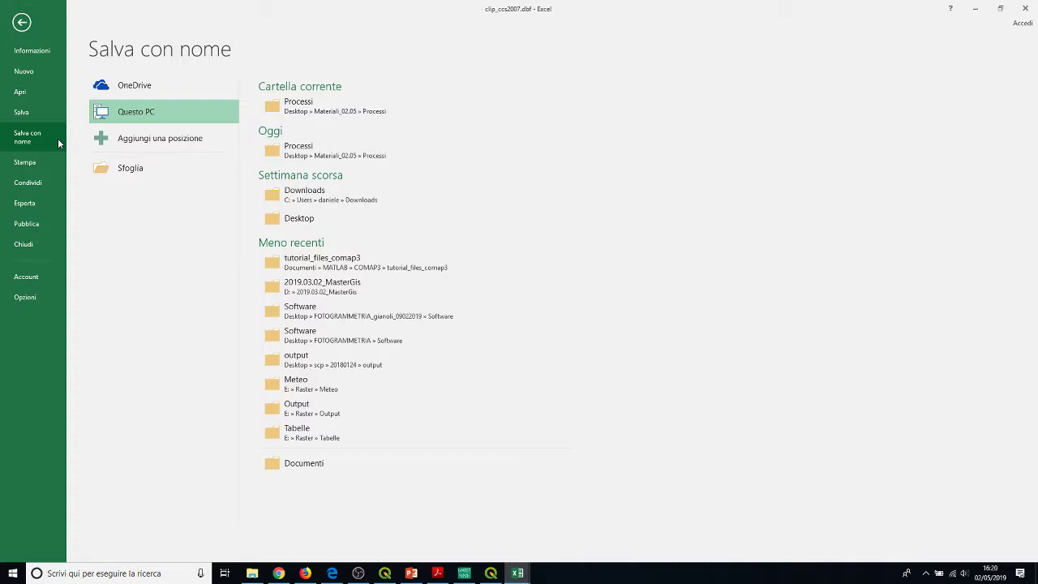
left_click(344, 157)
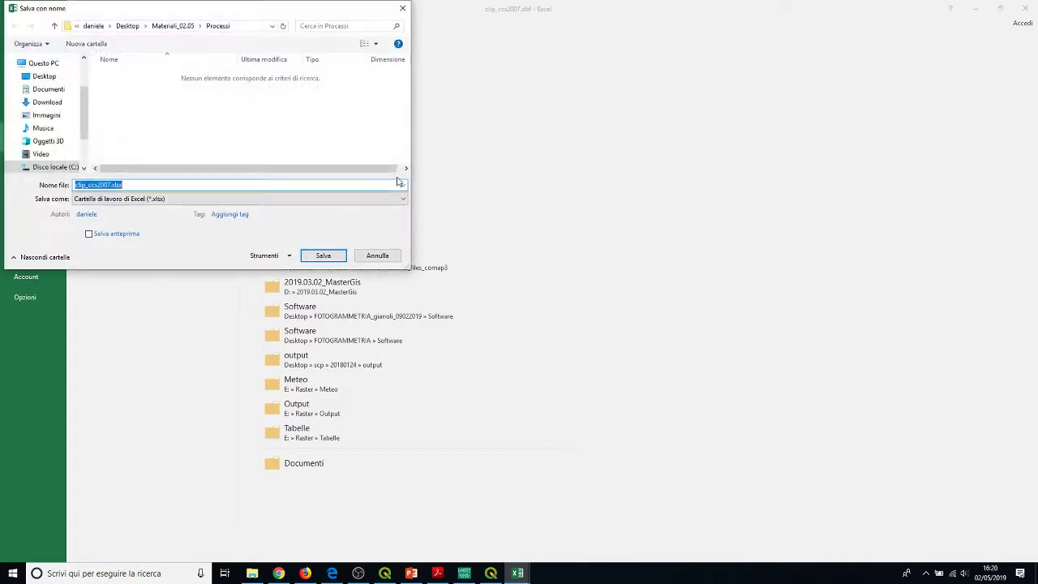
left_click(140, 185)
left_click_drag(140, 185, 57, 182)
type("Ca")
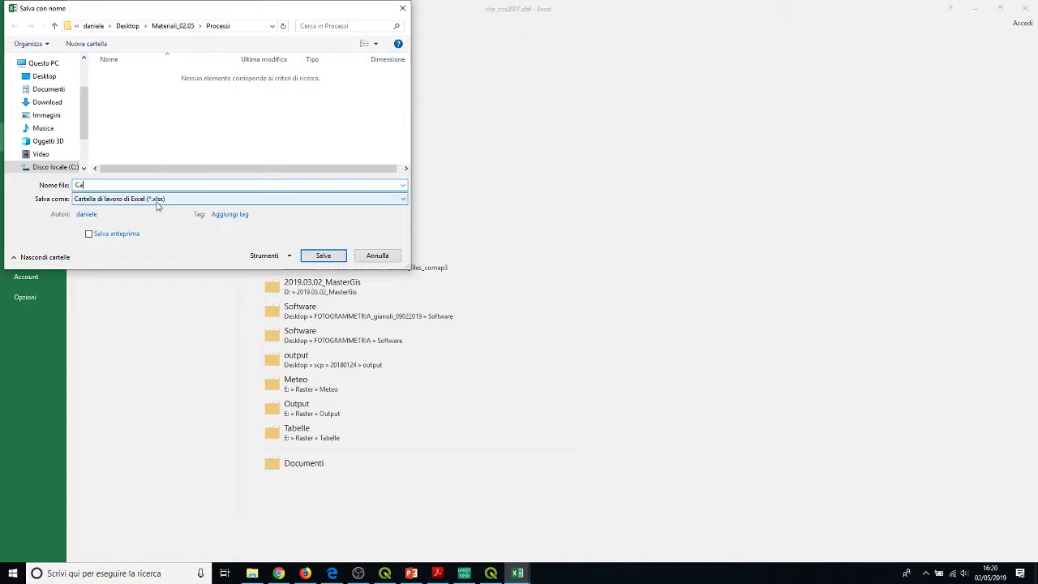
type("rbonpools2007")
left_click(335, 257)
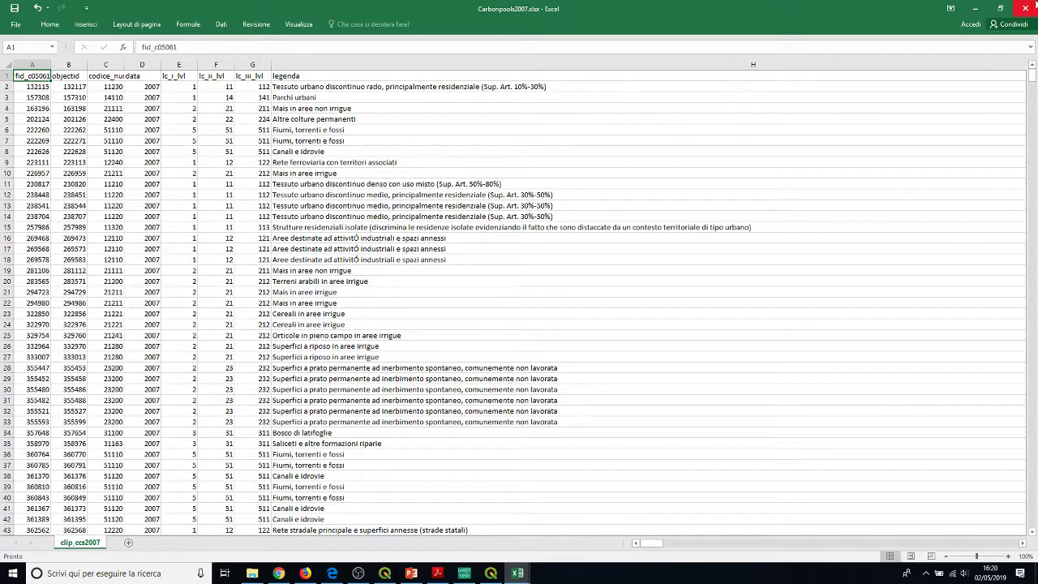
Minimize the Carbonpools2007 workbook and close the blank Cartel1 workbook.
left_click(975, 7)
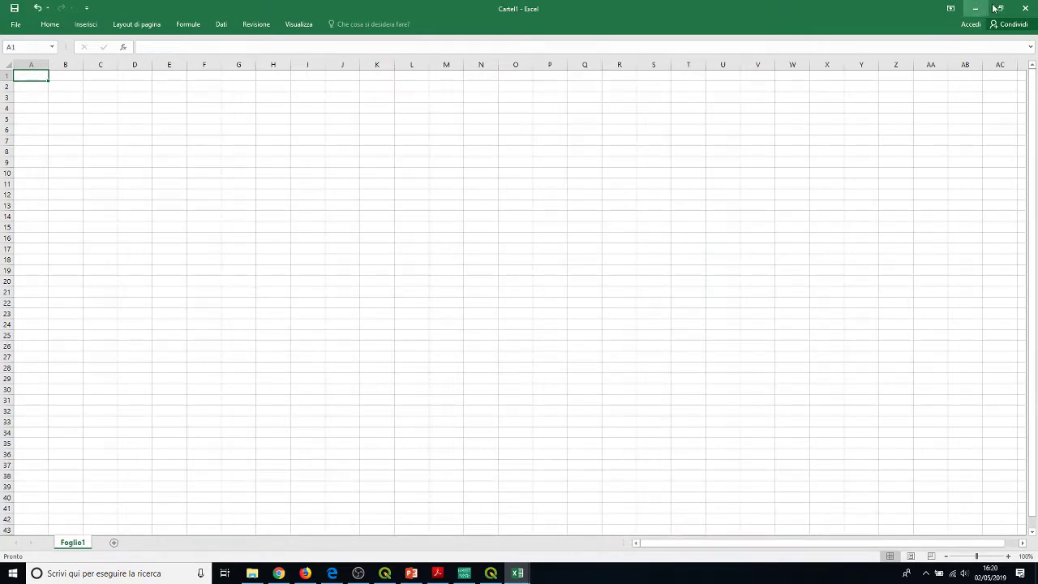
left_click(1025, 7)
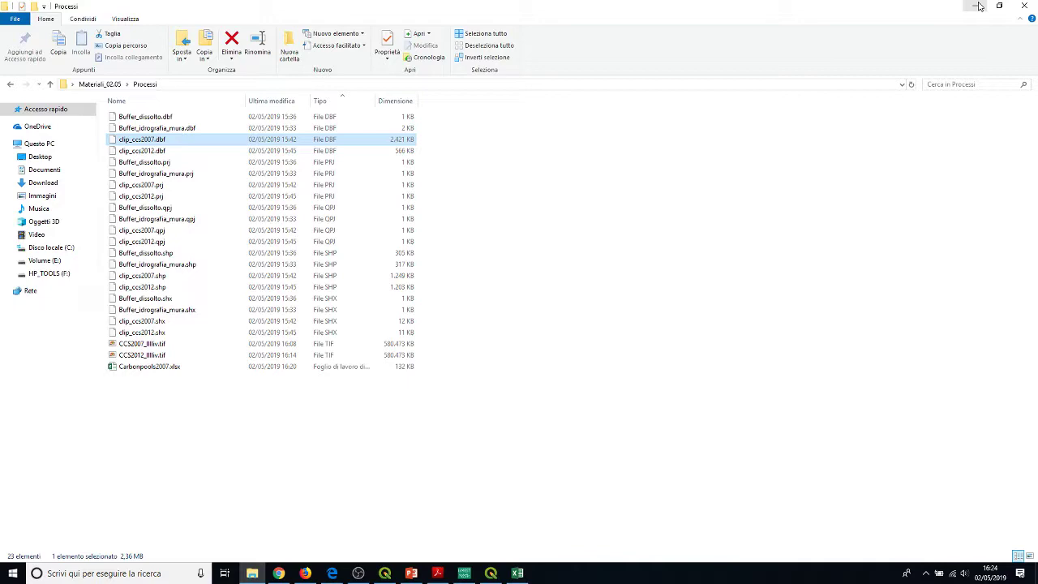
left_click(361, 574)
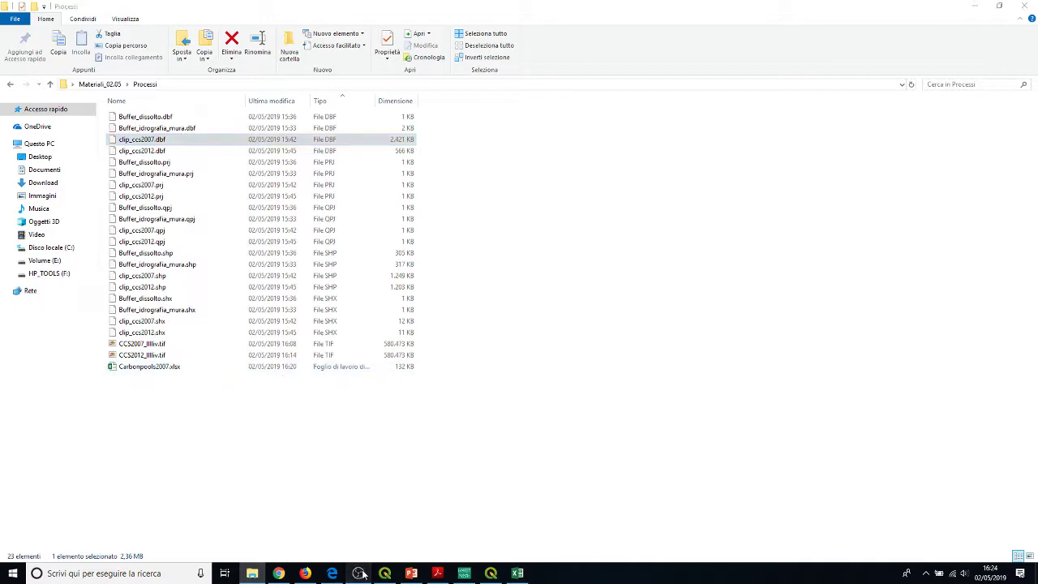